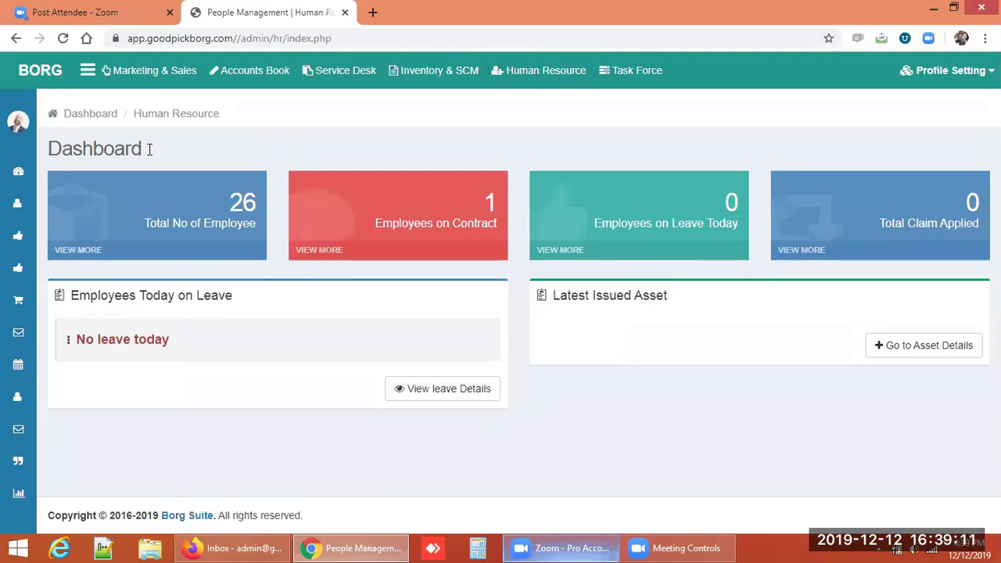
Open the People Dashboard of the Human Resource module, followed by the Employee on Roll list.
{"action": "mouse_move", "coordinate": [45, 201]}
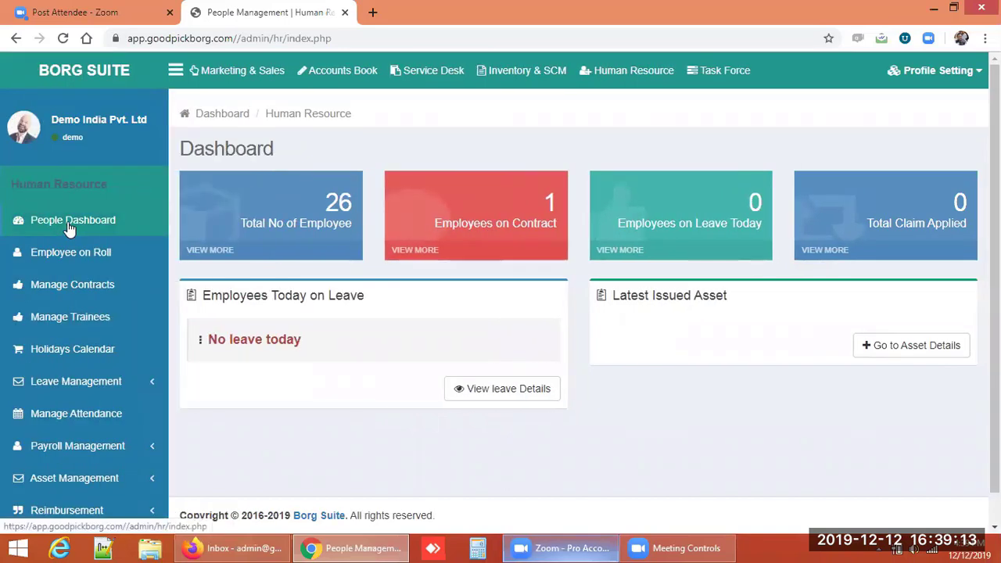
{"action": "left_click", "coordinate": [67, 223]}
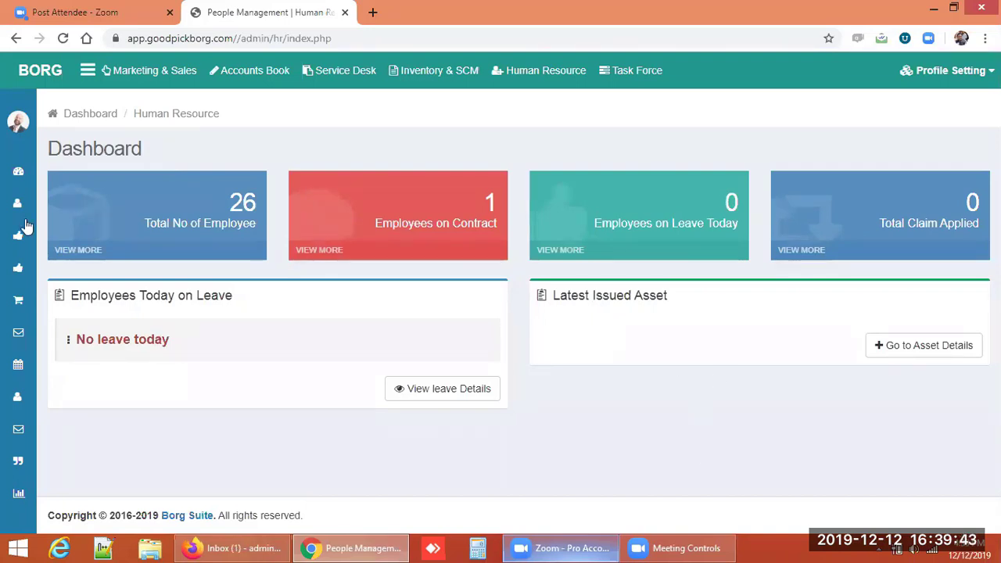
{"action": "mouse_move", "coordinate": [23, 227]}
{"action": "left_click", "coordinate": [47, 255]}
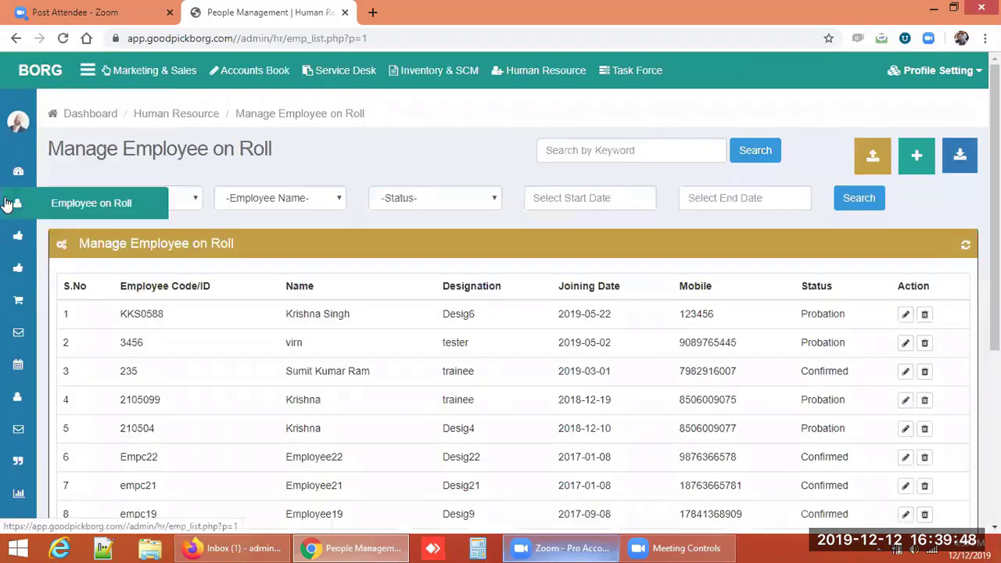
{"action": "mouse_move", "coordinate": [24, 219]}
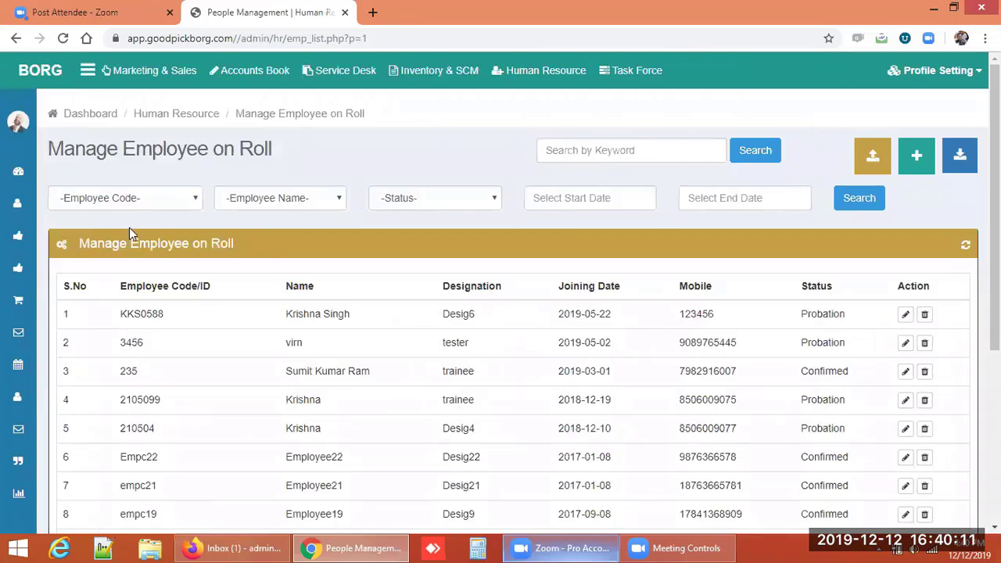
{"action": "mouse_move", "coordinate": [33, 254]}
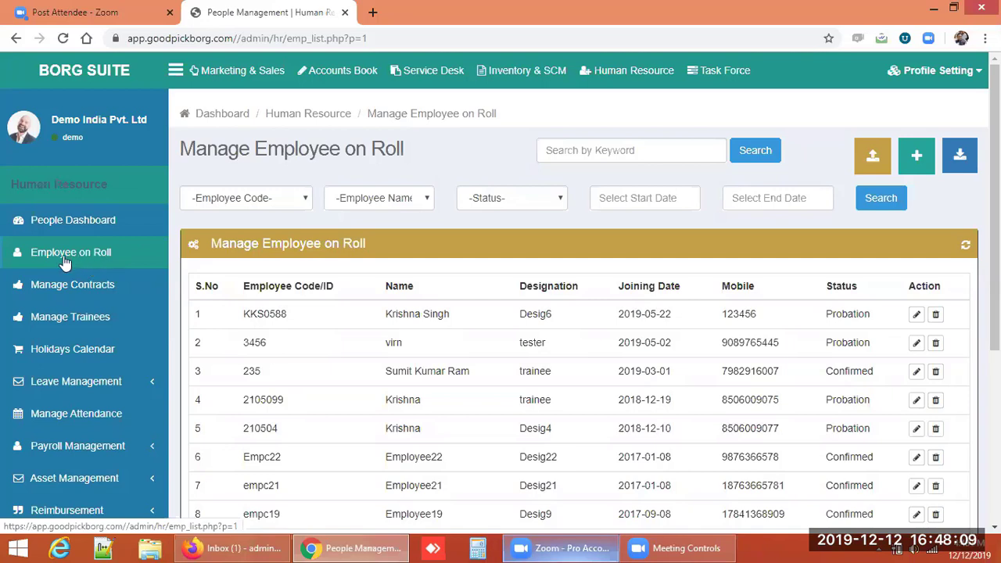
{"action": "left_click", "coordinate": [86, 256]}
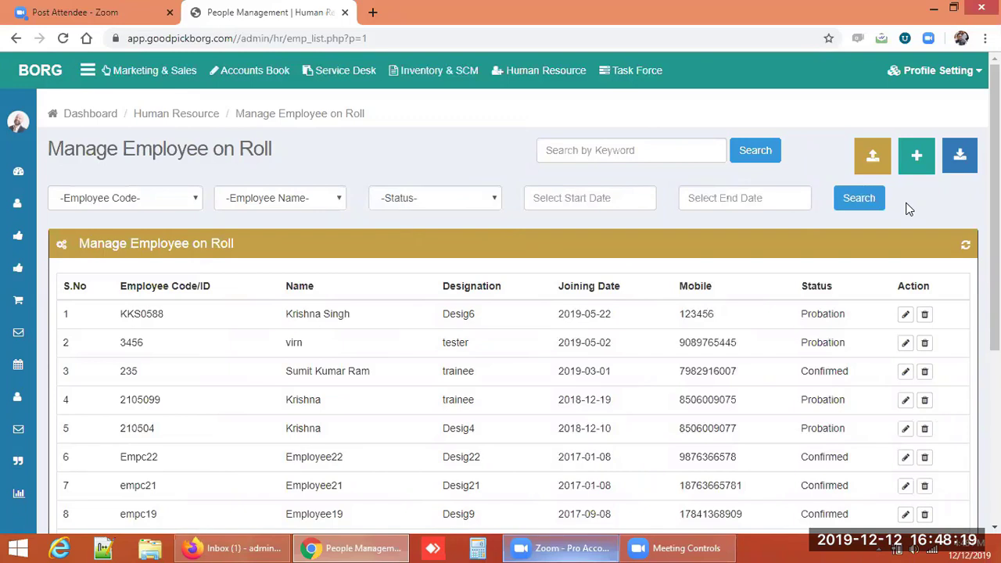
Start a new employee record with the first name Test 1 and pick the employee's date of birth.
{"action": "left_click", "coordinate": [916, 161]}
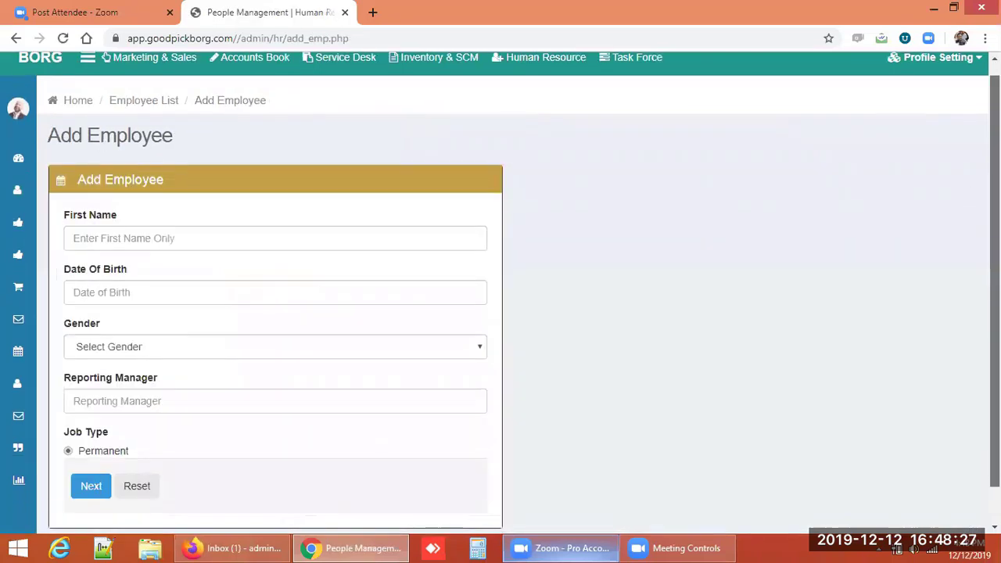
{"action": "scroll", "coordinate": [603, 208], "scroll_direction": "down", "scroll_amount": 1}
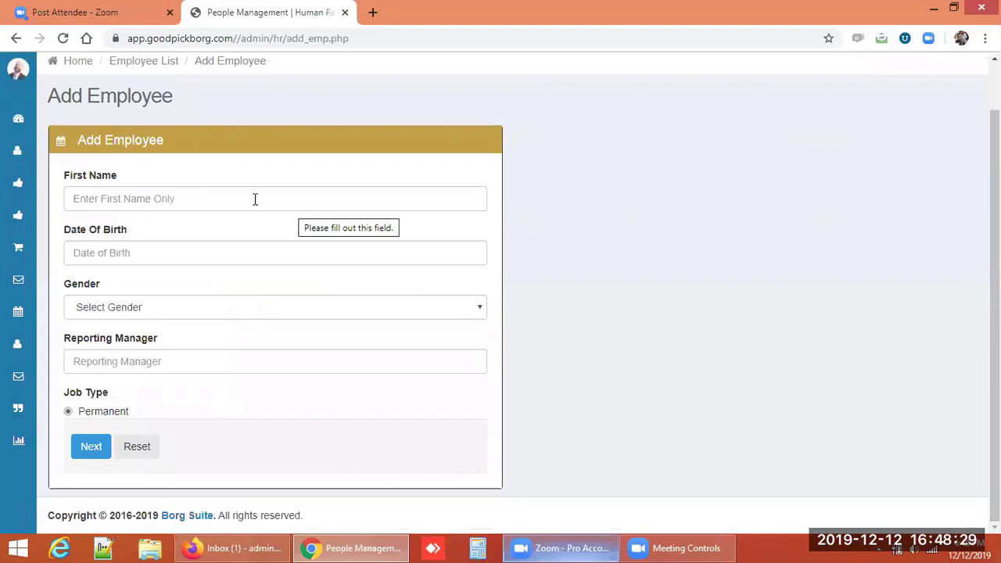
{"action": "left_click", "coordinate": [222, 197]}
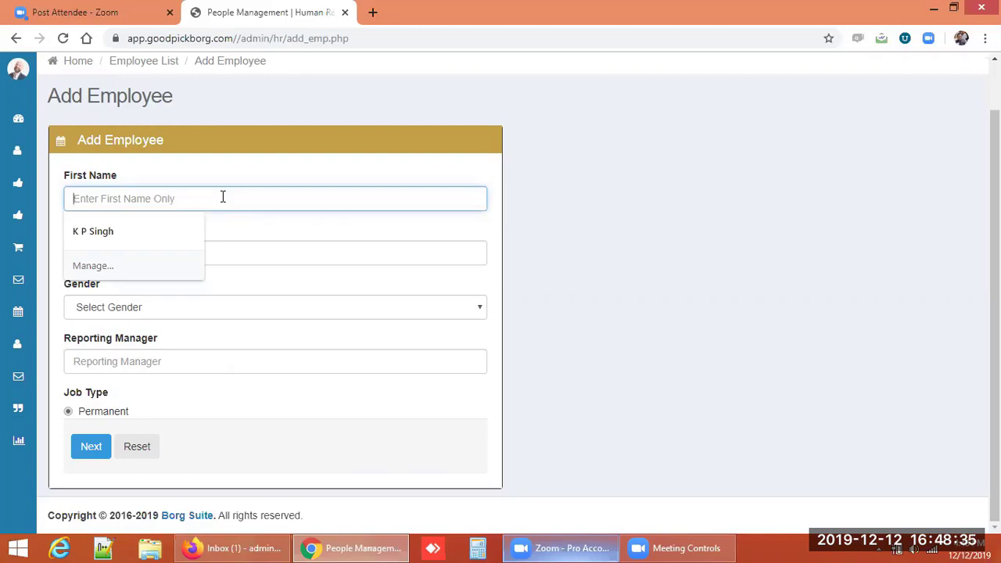
{"action": "type", "text": "Test 1"}
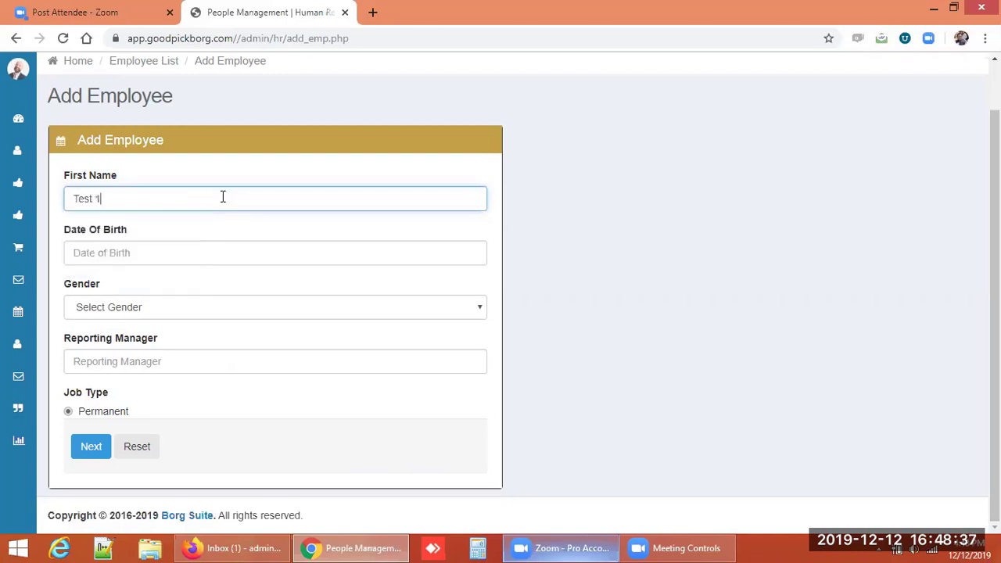
{"action": "left_click", "coordinate": [179, 252]}
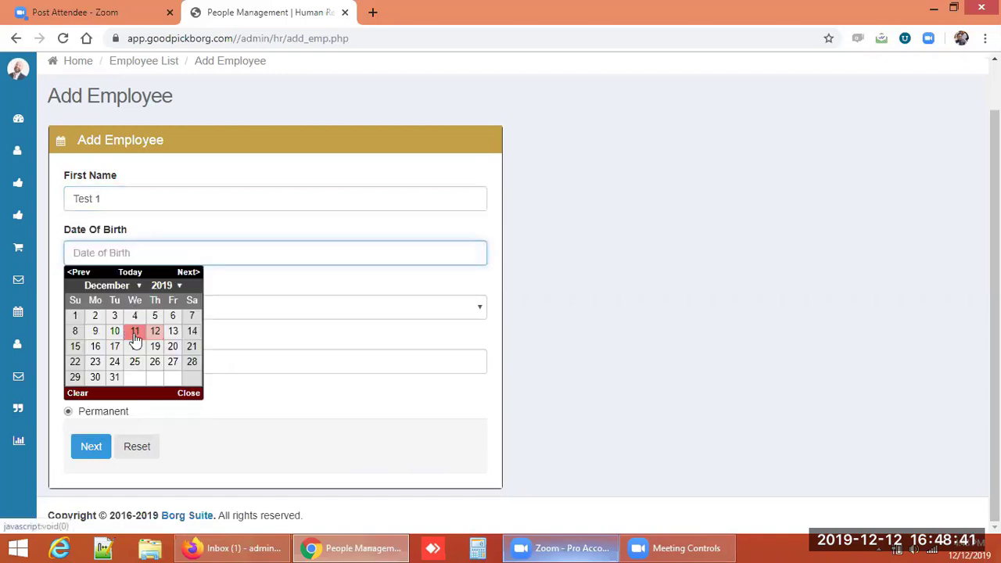
{"action": "left_click", "coordinate": [154, 331]}
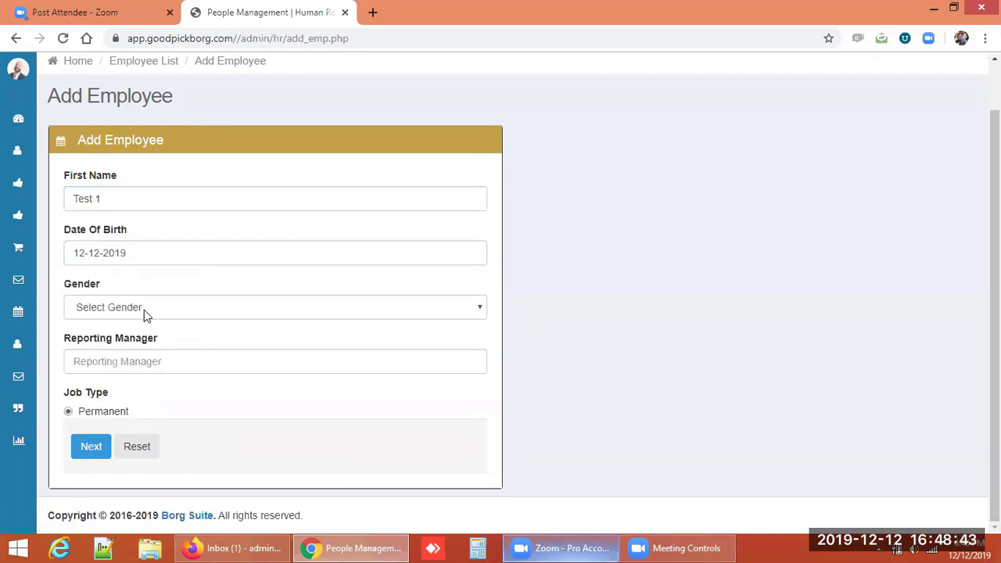
Set the gender to Male, enter the reporting manager's name, and continue to the detailed form for a Permanent employee.
{"action": "left_click", "coordinate": [144, 309]}
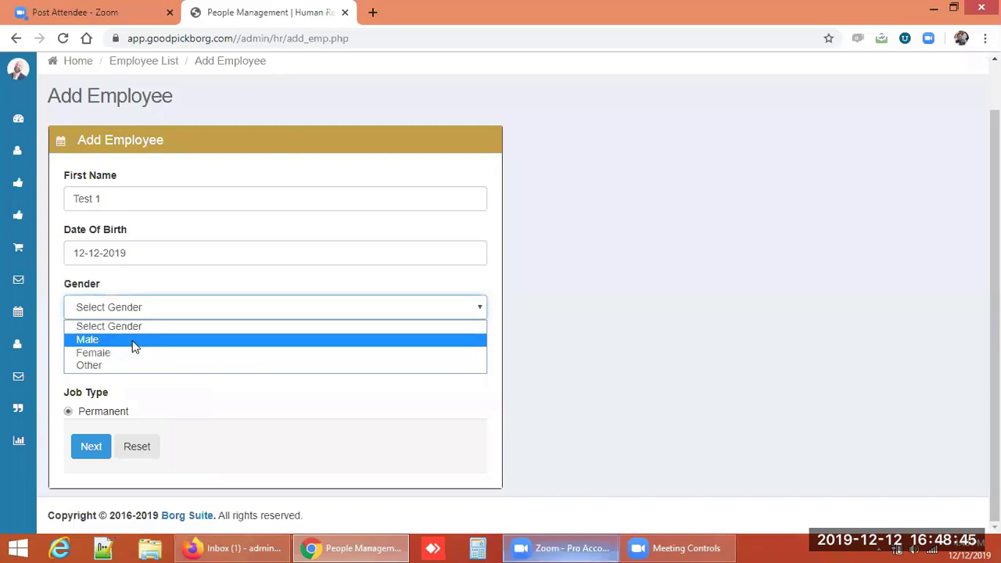
{"action": "left_click", "coordinate": [133, 346]}
{"action": "left_click", "coordinate": [127, 363]}
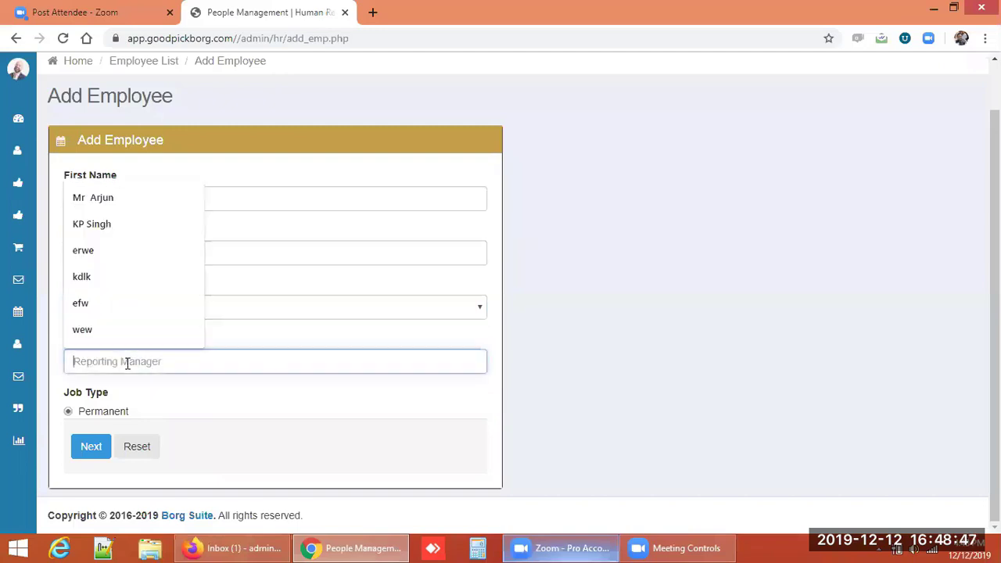
{"action": "type", "text": "Mr X"}
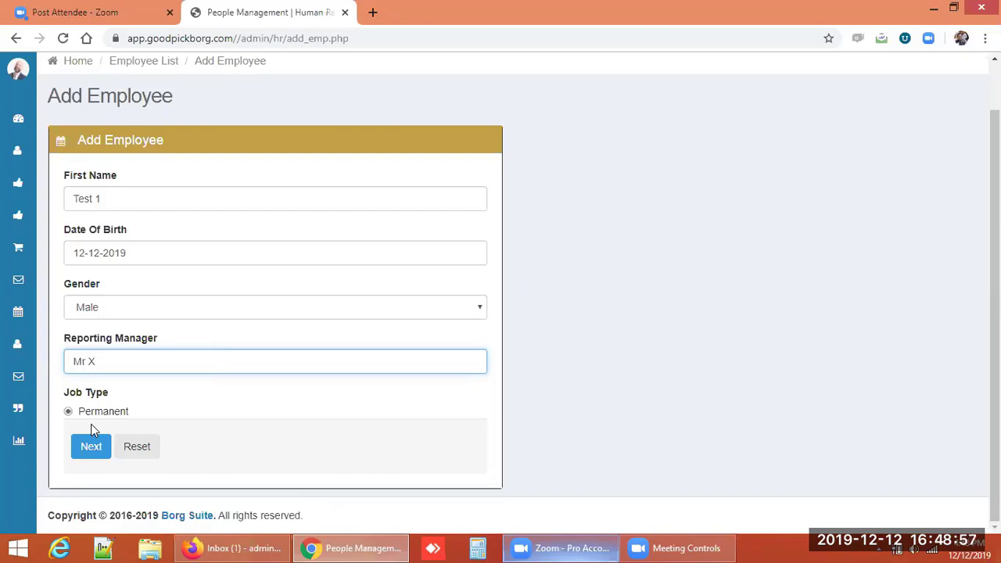
{"action": "left_click", "coordinate": [92, 446]}
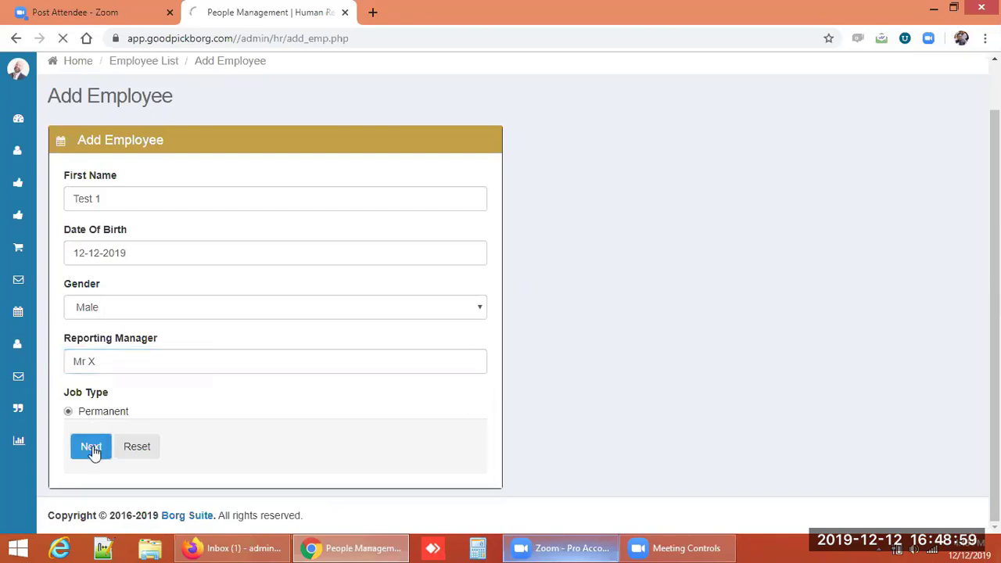
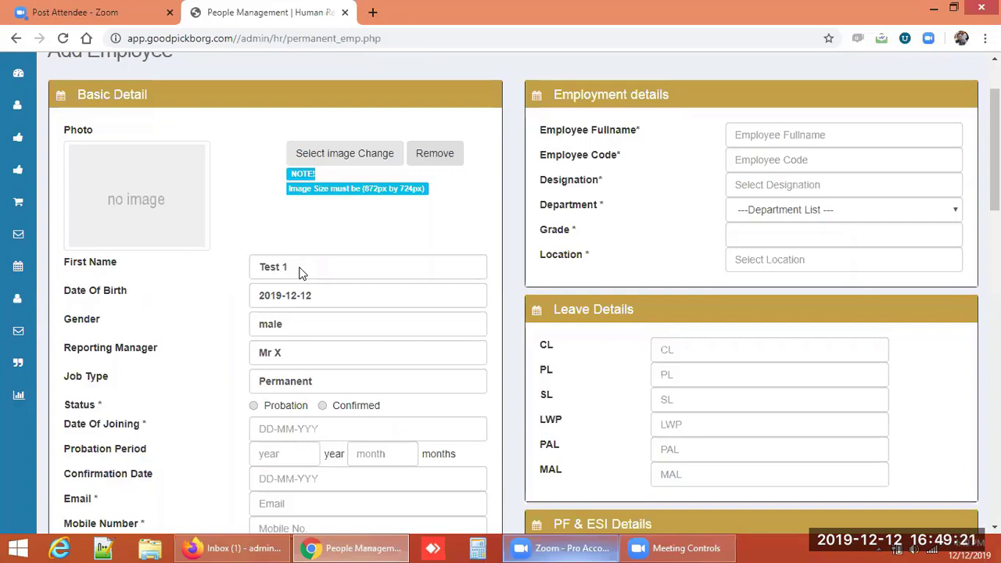
Set the new employee's status to Probation and check the Date Of Joining field's suggestions.
{"action": "key", "text": "Return"}
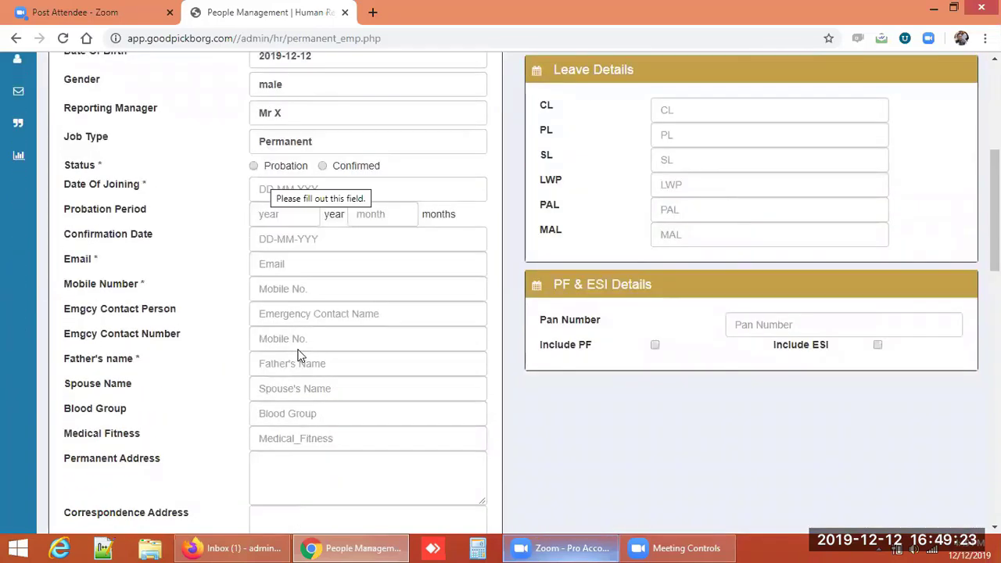
{"action": "left_click", "coordinate": [254, 168]}
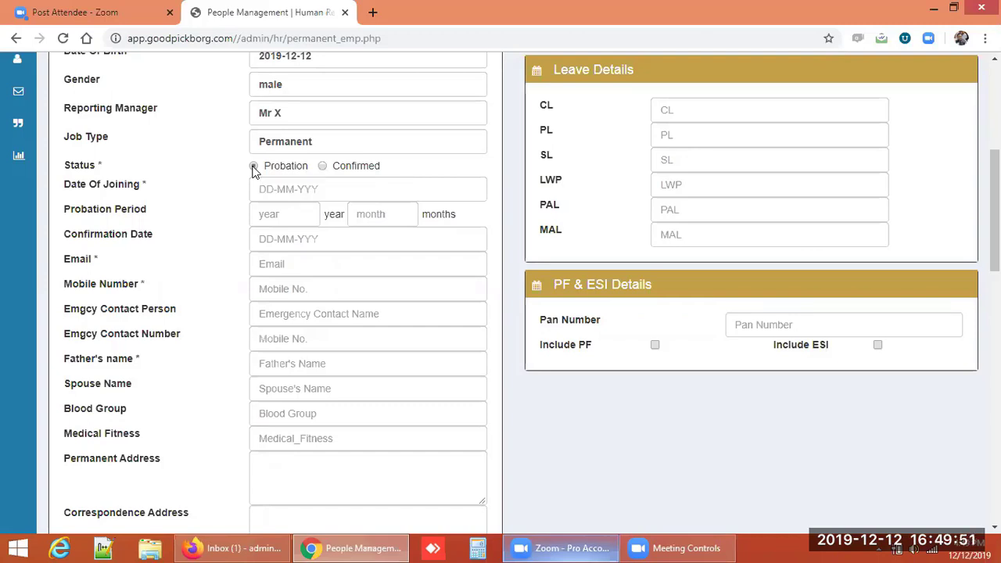
{"action": "left_click", "coordinate": [324, 168]}
{"action": "left_click", "coordinate": [253, 167]}
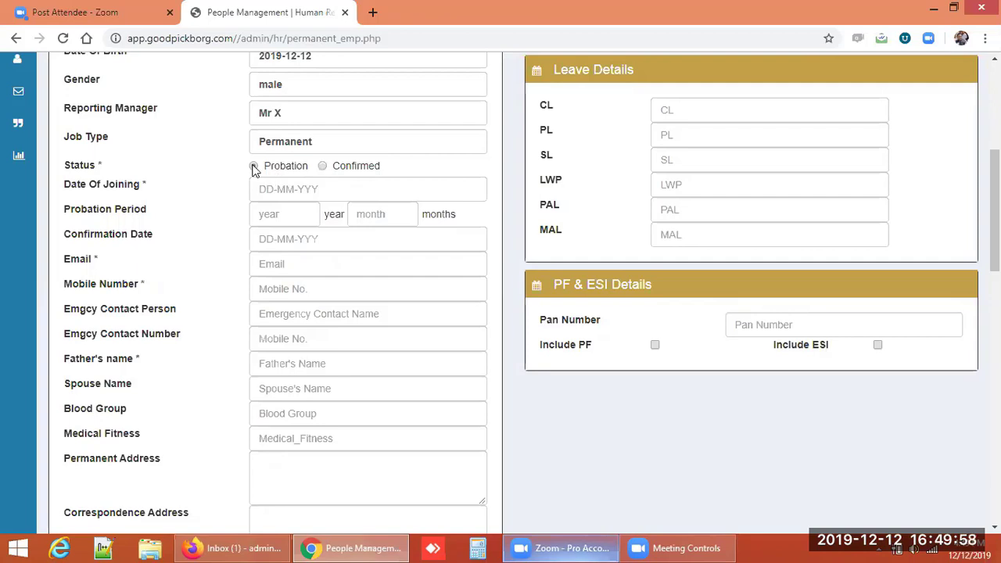
{"action": "left_click", "coordinate": [284, 193]}
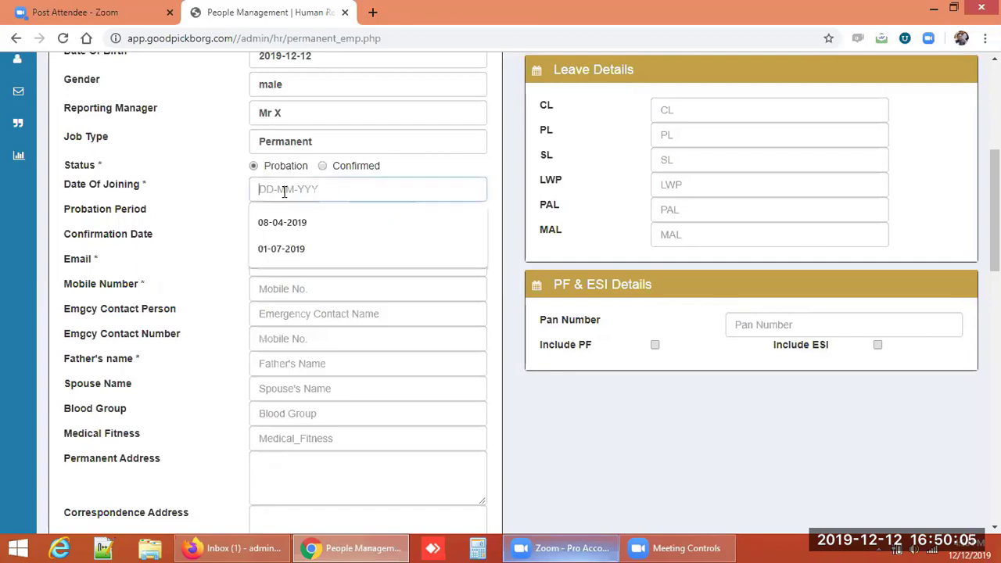
{"action": "left_click", "coordinate": [230, 203]}
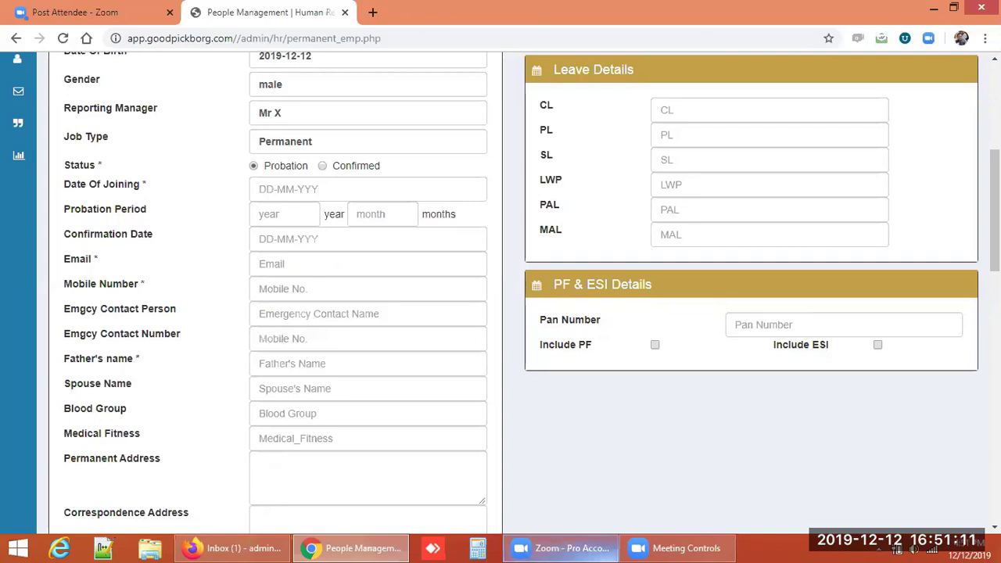
Examine the Employee Code field and the available departments in the Employment details section.
{"action": "left_click_drag", "start_coordinate": [995, 211], "coordinate": [995, 117]}
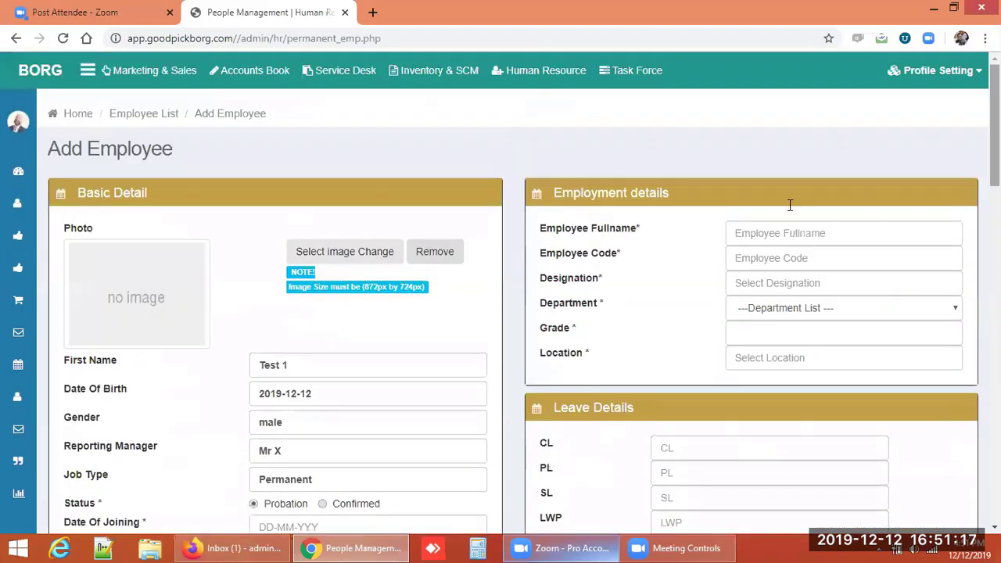
{"action": "left_click", "coordinate": [768, 257]}
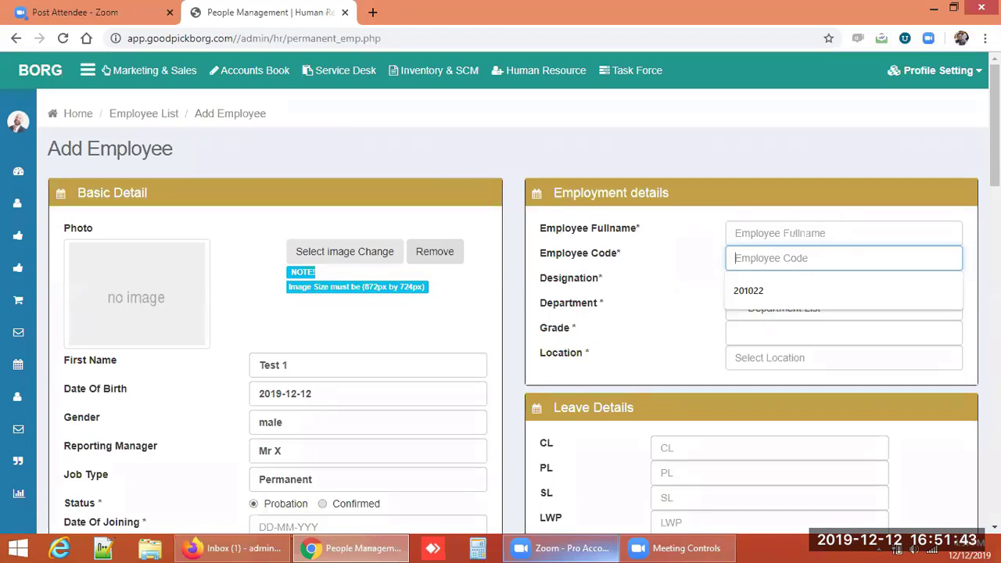
{"action": "right_click", "coordinate": [809, 183]}
{"action": "key", "text": "Escape"}
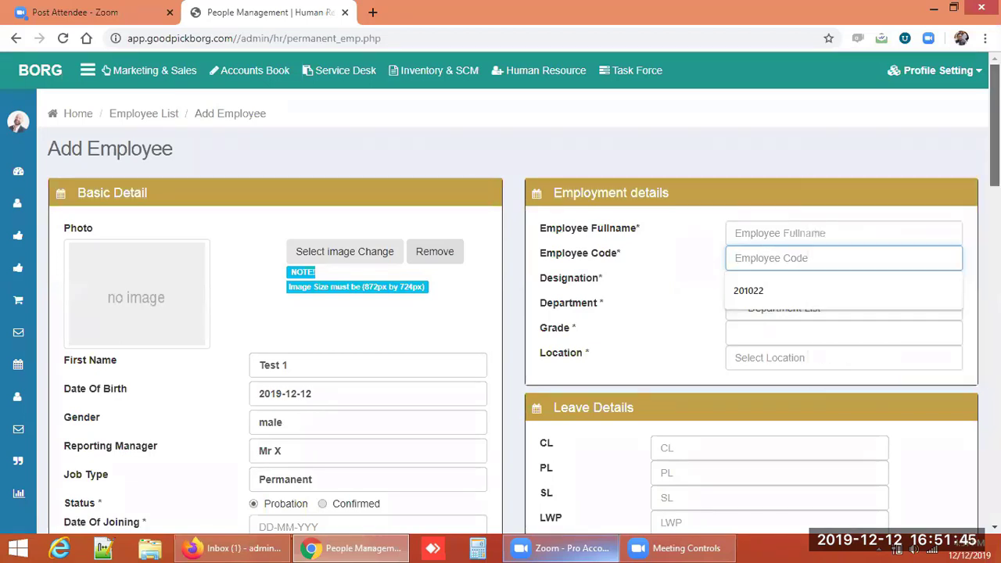
{"action": "scroll", "coordinate": [763, 224], "scroll_direction": "down", "scroll_amount": 1}
{"action": "left_click", "coordinate": [760, 227]}
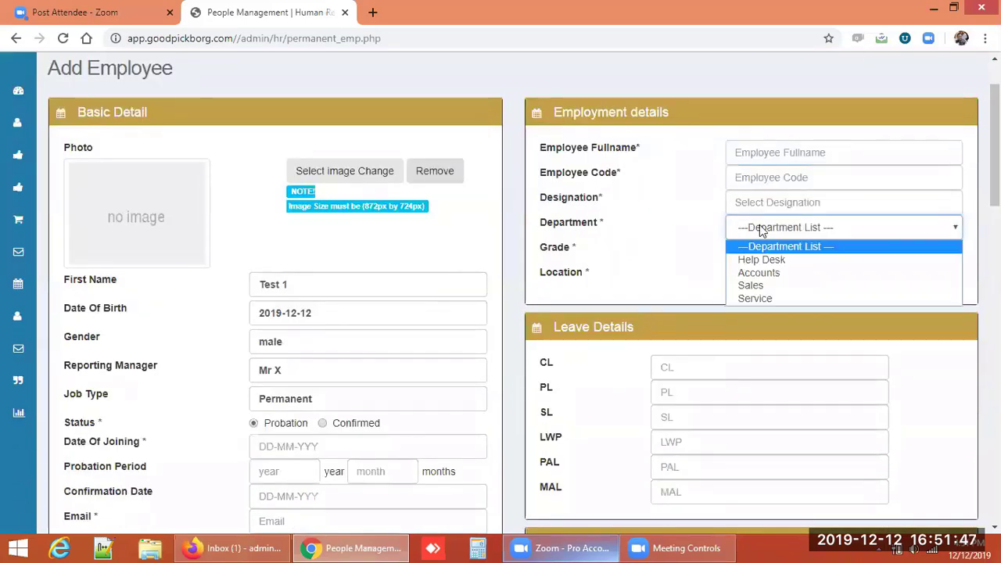
{"action": "left_click", "coordinate": [701, 225]}
Examine the available grades and the Location field in the Employment details section without choosing a value.
{"action": "left_click", "coordinate": [753, 252]}
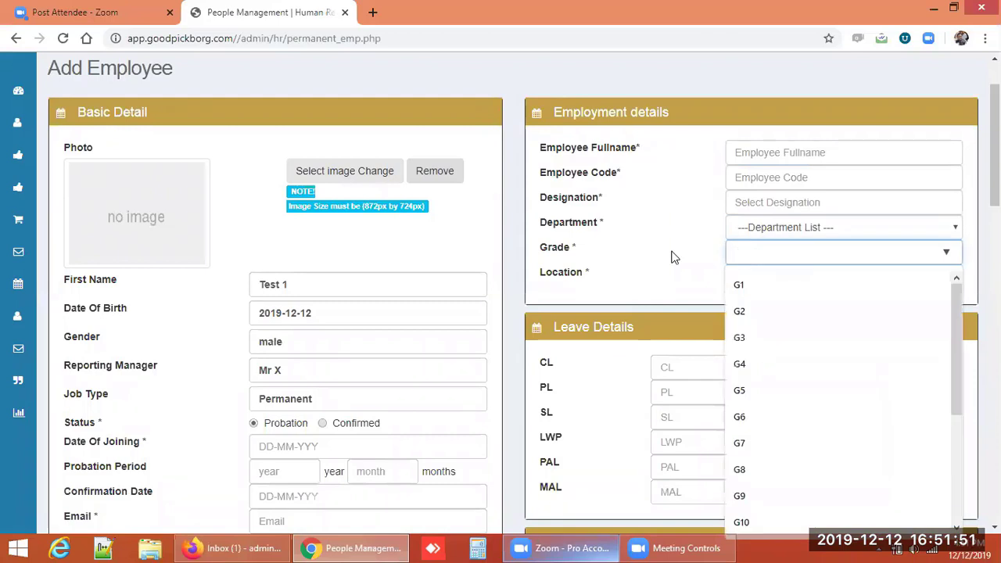
{"action": "left_click", "coordinate": [673, 257]}
{"action": "left_click", "coordinate": [754, 252]}
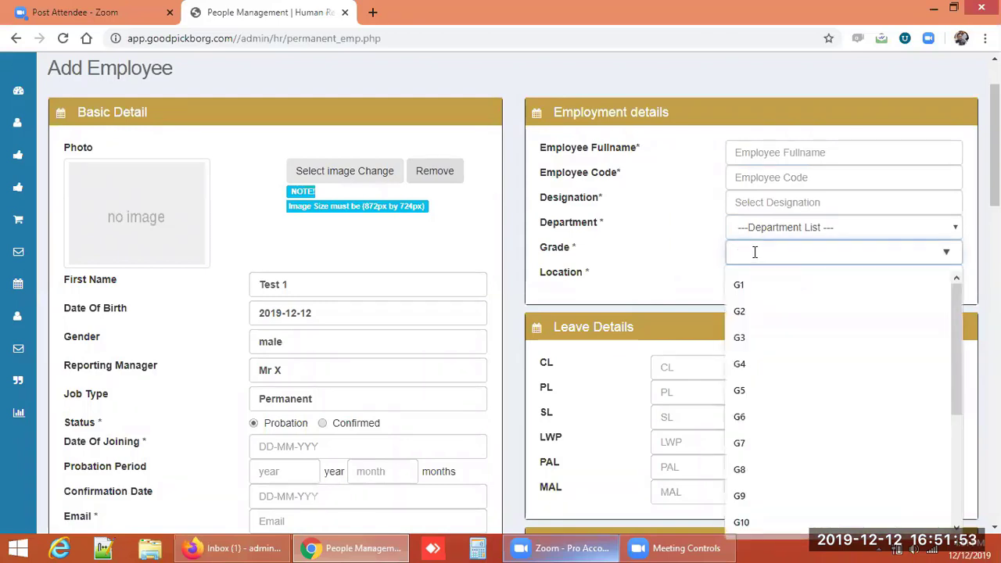
{"action": "left_click", "coordinate": [700, 254]}
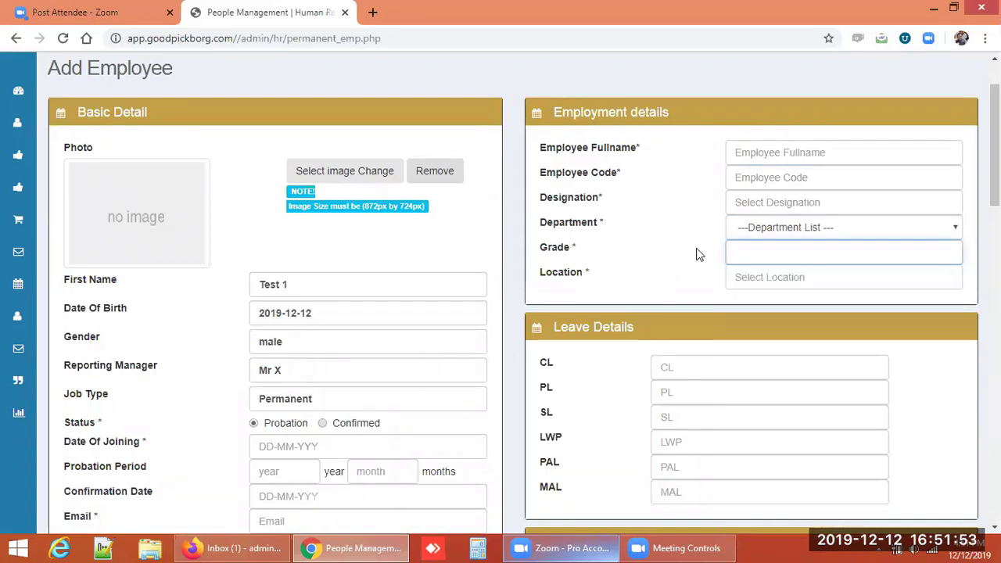
{"action": "left_click", "coordinate": [761, 247]}
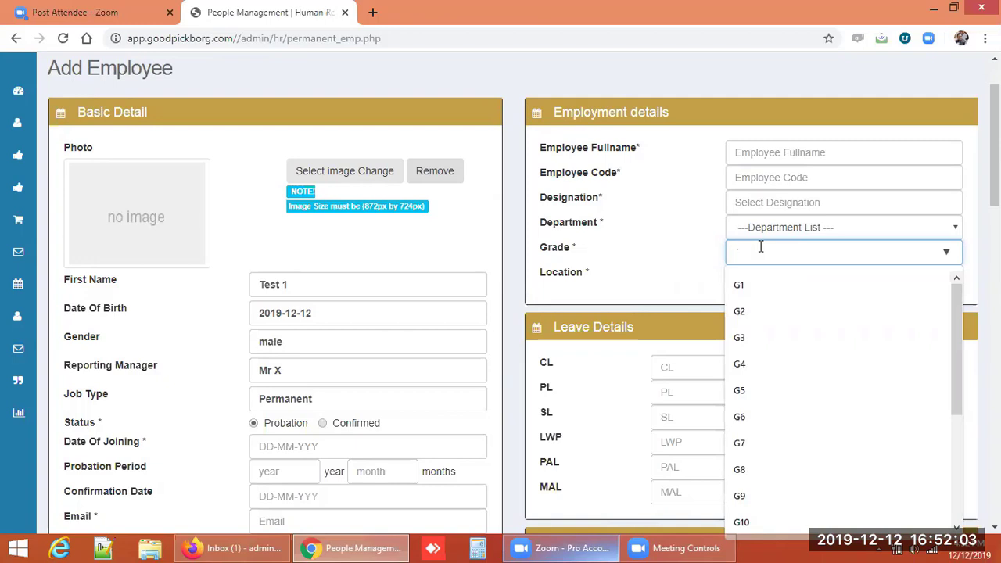
{"action": "left_click", "coordinate": [692, 255]}
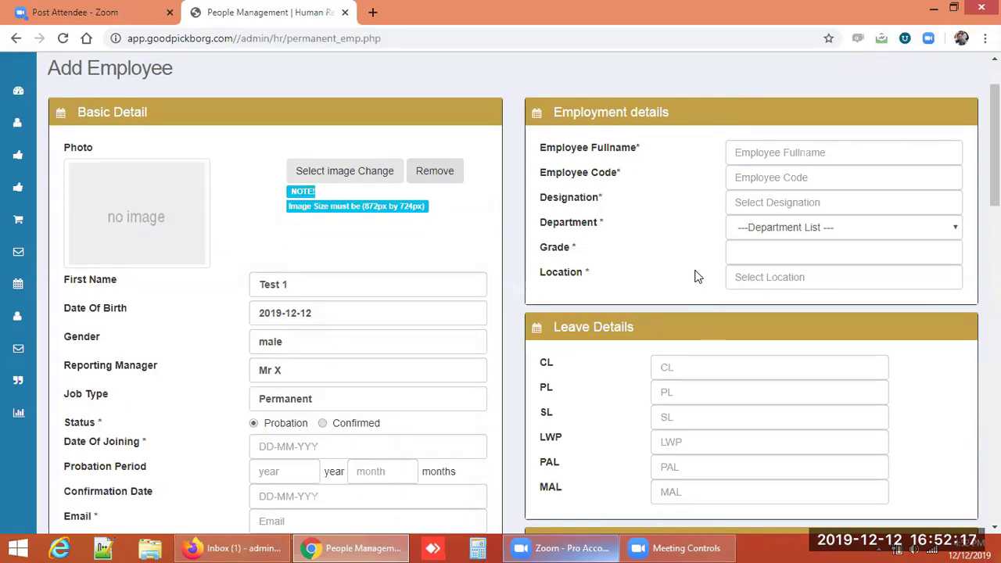
{"action": "left_click", "coordinate": [762, 248]}
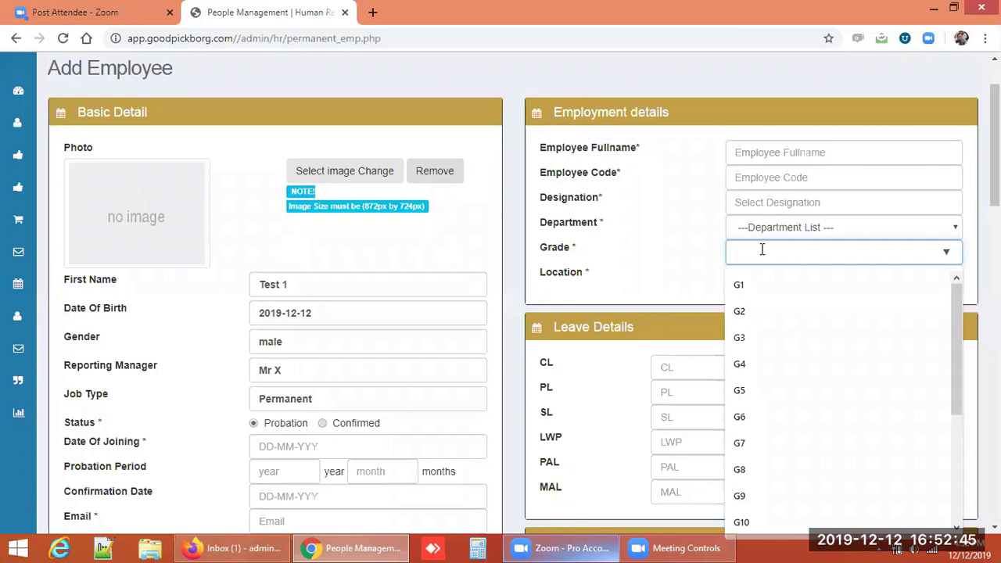
{"action": "left_click", "coordinate": [711, 251]}
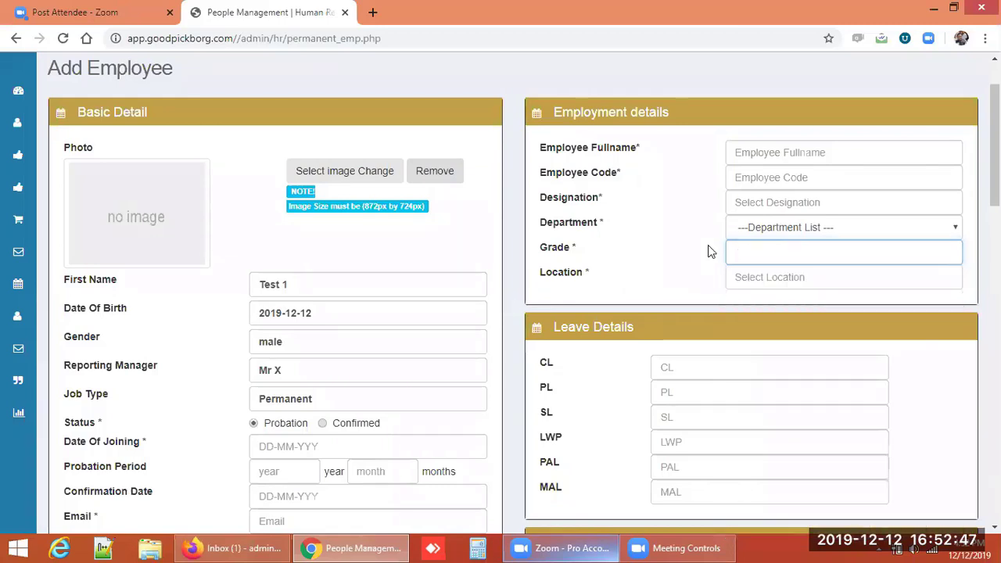
{"action": "scroll", "coordinate": [866, 212], "scroll_direction": "down", "scroll_amount": 1}
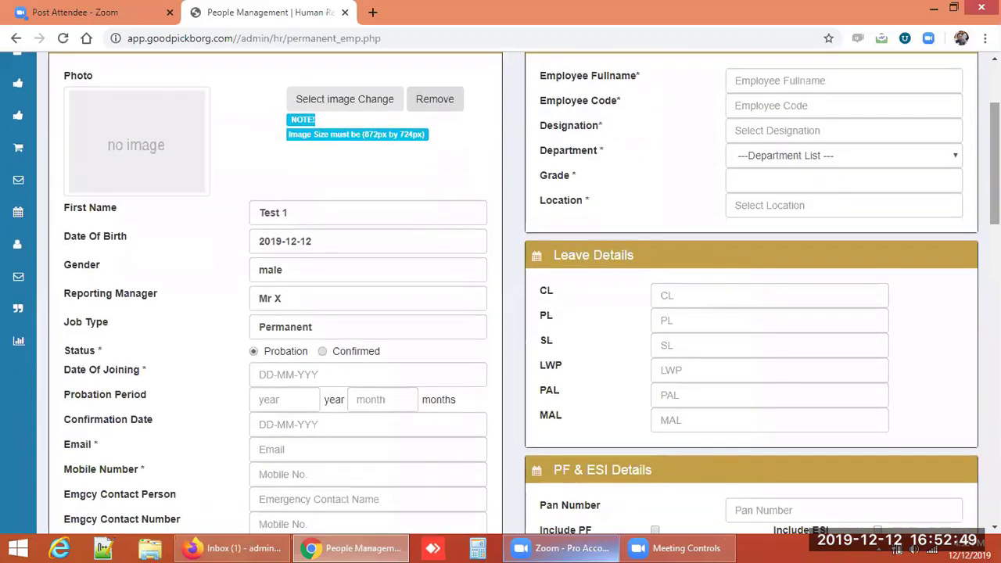
{"action": "left_click", "coordinate": [762, 203]}
{"action": "left_click", "coordinate": [682, 192]}
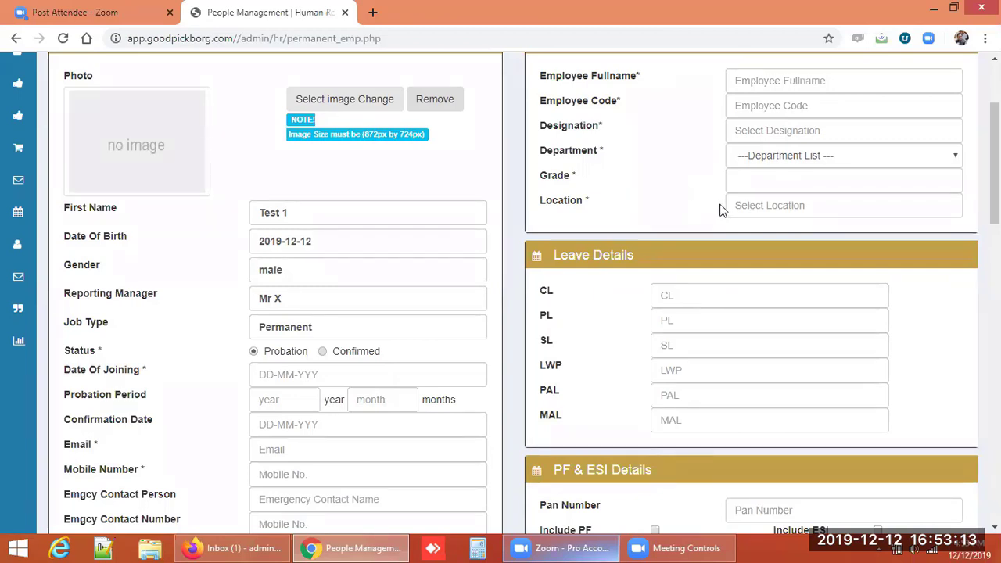
Examine the available locations and the leave type fields in the Leave Details section without entering any values.
{"action": "left_click", "coordinate": [751, 207]}
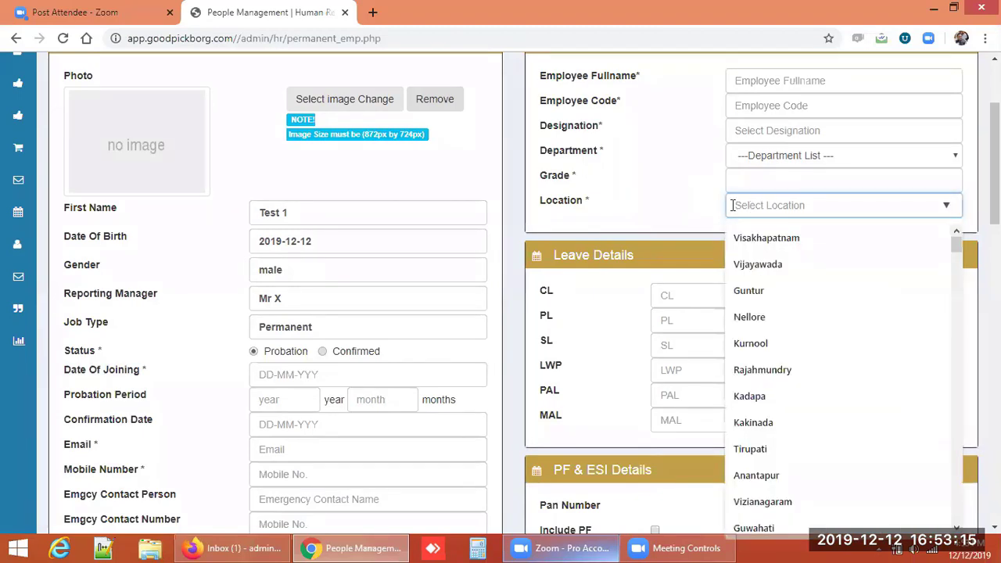
{"action": "left_click", "coordinate": [686, 202]}
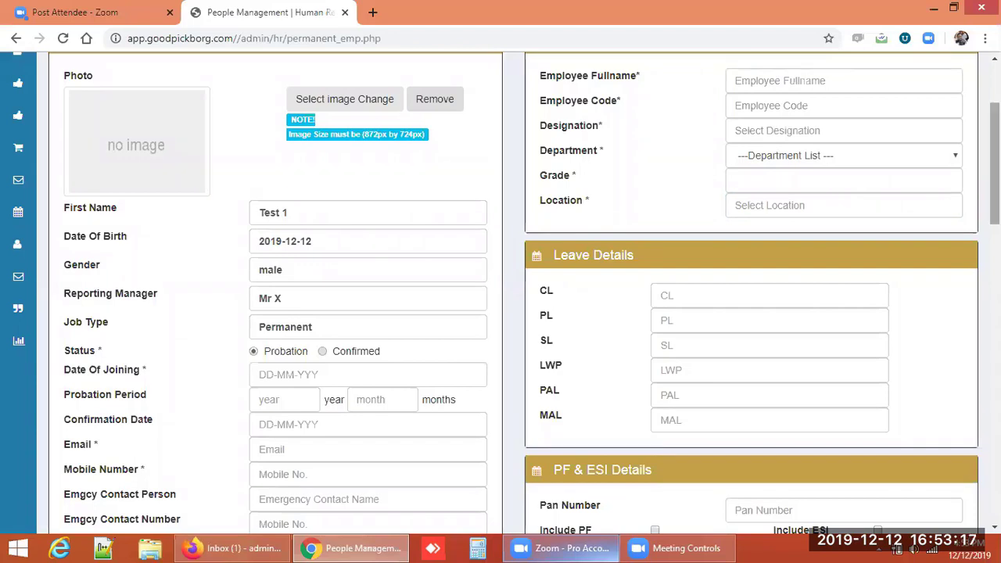
{"action": "scroll", "coordinate": [792, 186], "scroll_direction": "down", "scroll_amount": 3}
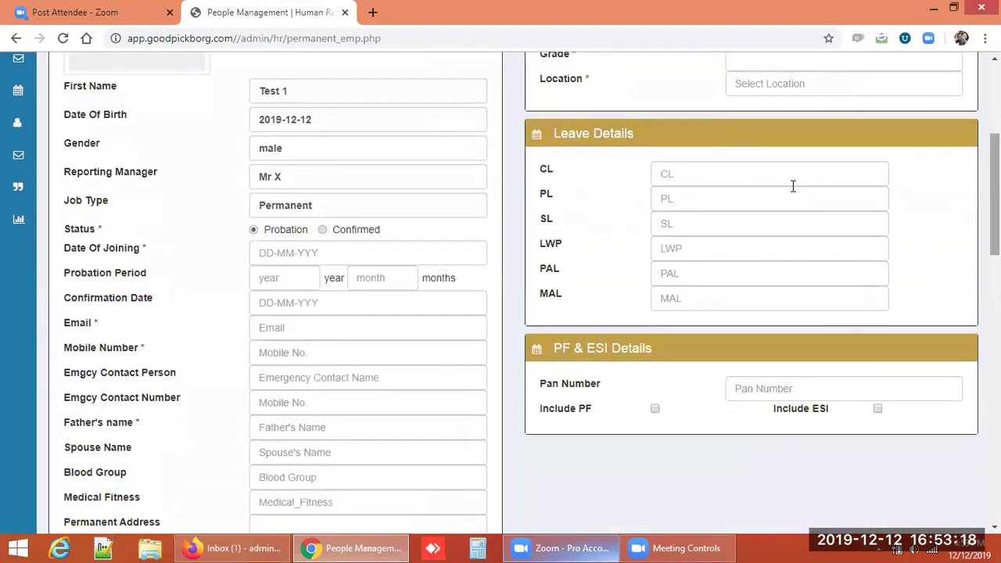
{"action": "left_click", "coordinate": [706, 175]}
{"action": "scroll", "coordinate": [706, 174], "scroll_direction": "up", "scroll_amount": 1}
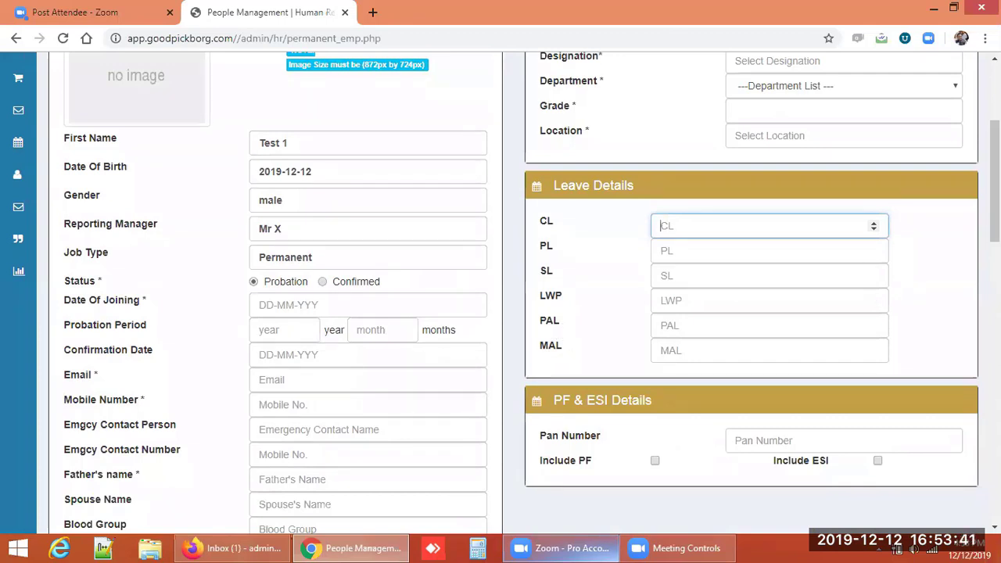
{"action": "left_click_drag", "start_coordinate": [995, 180], "coordinate": [995, 190]}
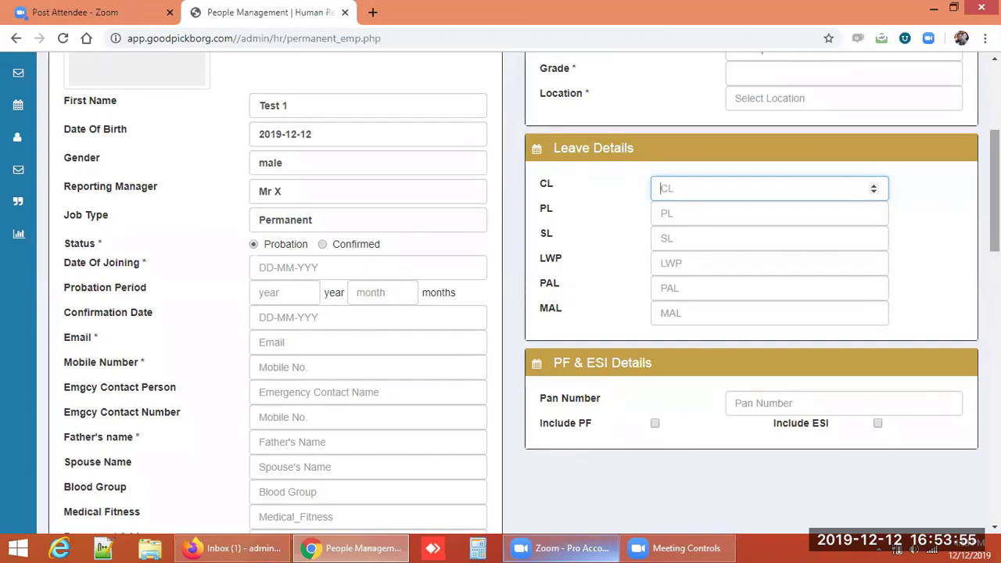
{"action": "right_click", "coordinate": [808, 200]}
{"action": "key", "text": "Escape"}
{"action": "right_click", "coordinate": [808, 216]}
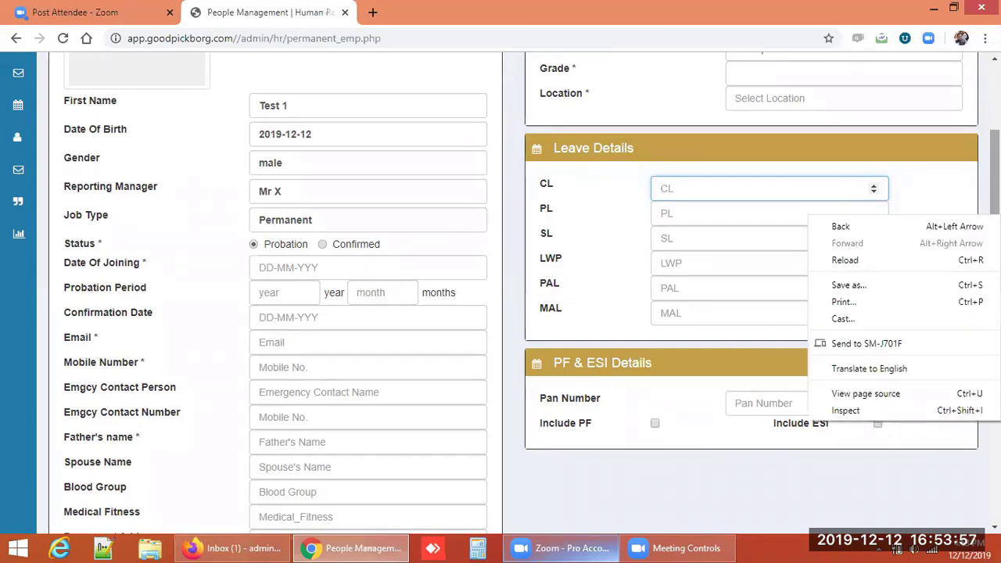
Include both PF and ESI for the employee in the PF & ESI Details section.
{"action": "scroll", "coordinate": [708, 297], "scroll_direction": "down", "scroll_amount": 2}
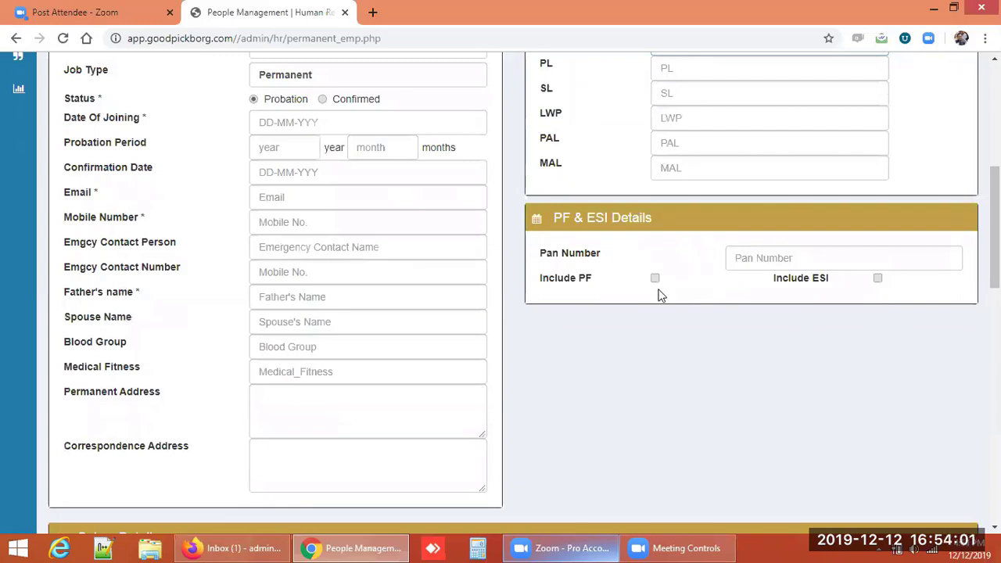
{"action": "left_click", "coordinate": [656, 279]}
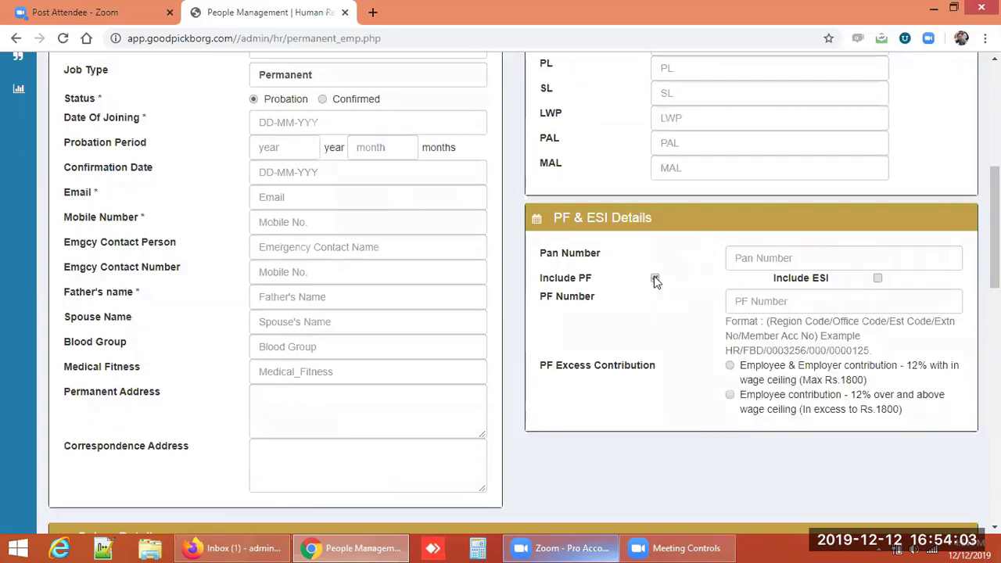
{"action": "left_click", "coordinate": [878, 279]}
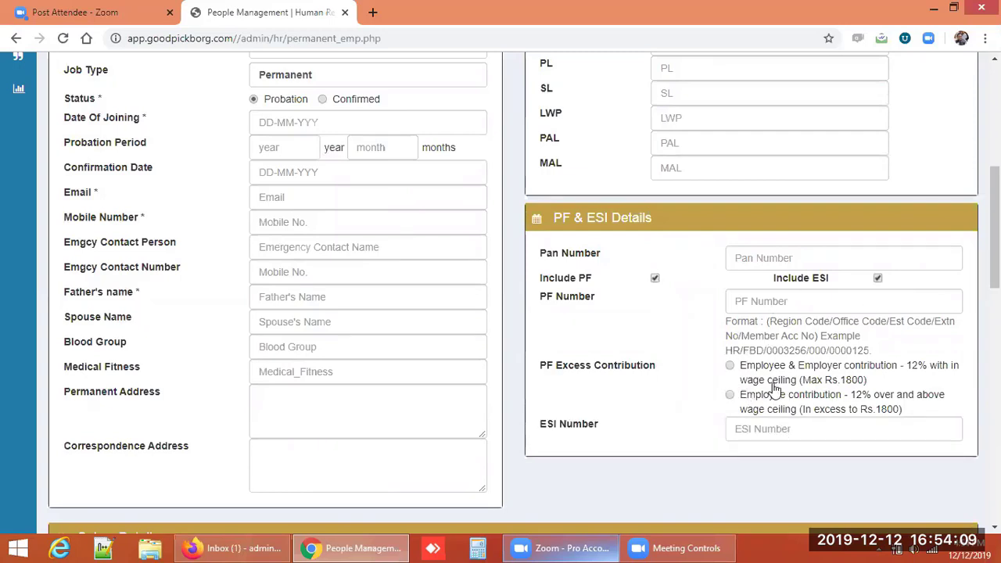
Set the basic salary to 15000 and the HRA to 60% in the Salary Detail section.
{"action": "left_click_drag", "start_coordinate": [995, 227], "coordinate": [995, 301]}
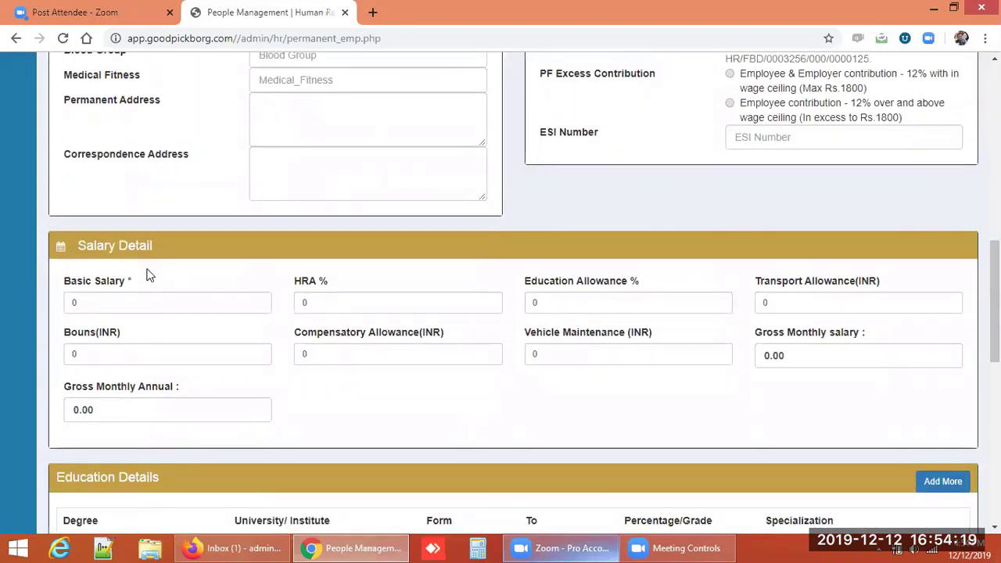
{"action": "left_click", "coordinate": [149, 294]}
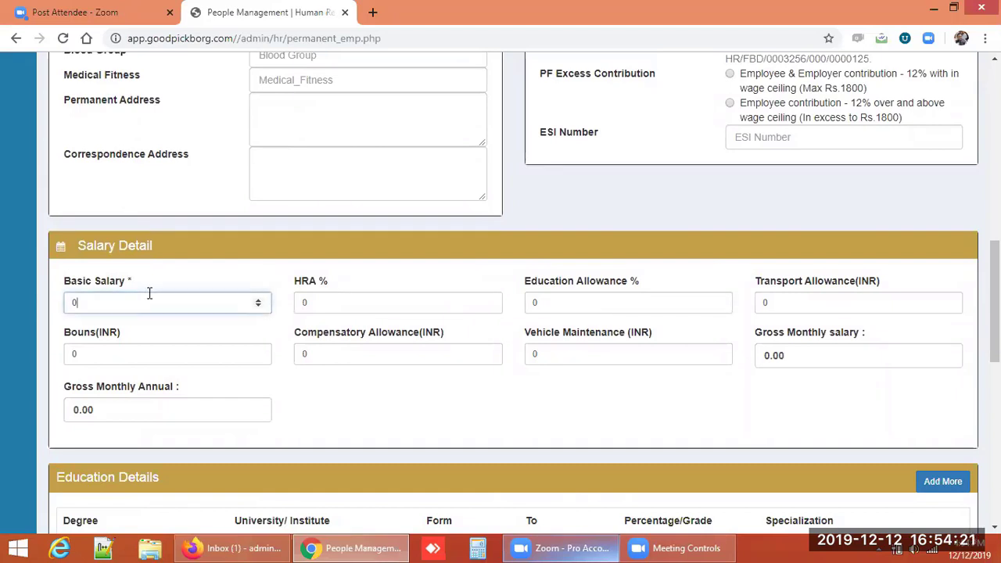
{"action": "key", "text": "BackSpace"}
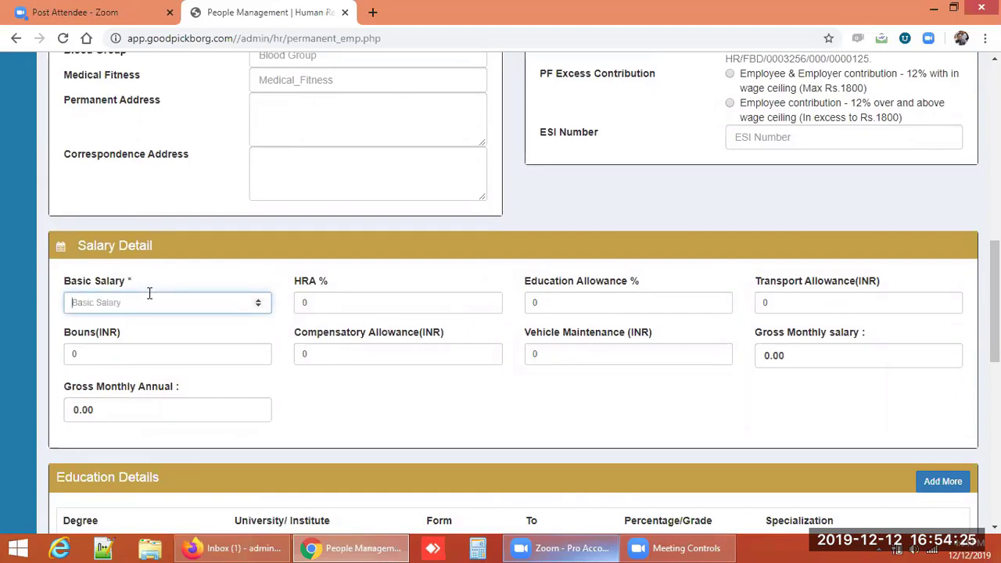
{"action": "type", "text": "15000"}
{"action": "left_click", "coordinate": [340, 301]}
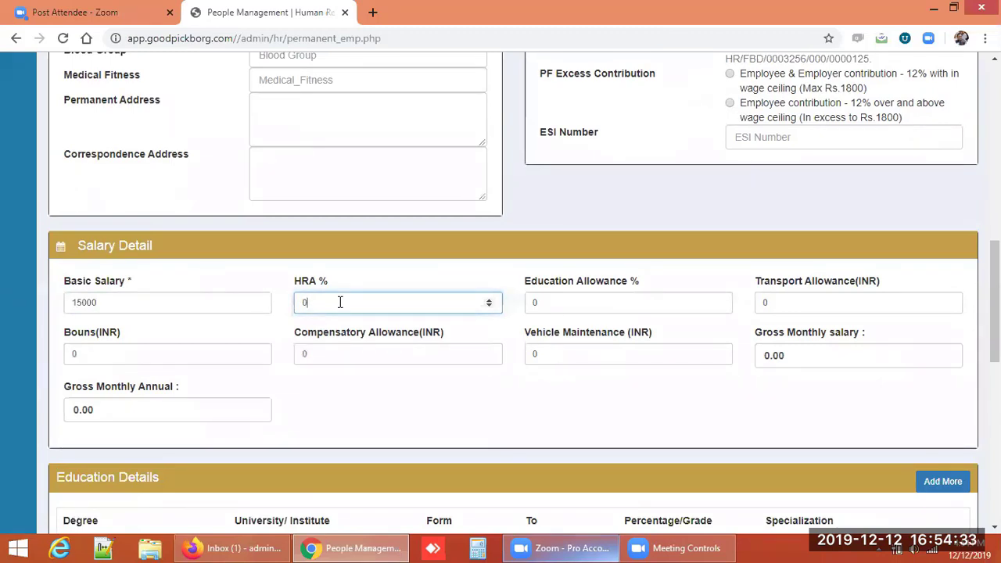
{"action": "key", "text": "BackSpace"}
{"action": "type", "text": "60"}
Set the education allowance to 0% and the transport allowance to 5000 INR.
{"action": "left_click", "coordinate": [549, 305]}
{"action": "key", "text": "BackSpace"}
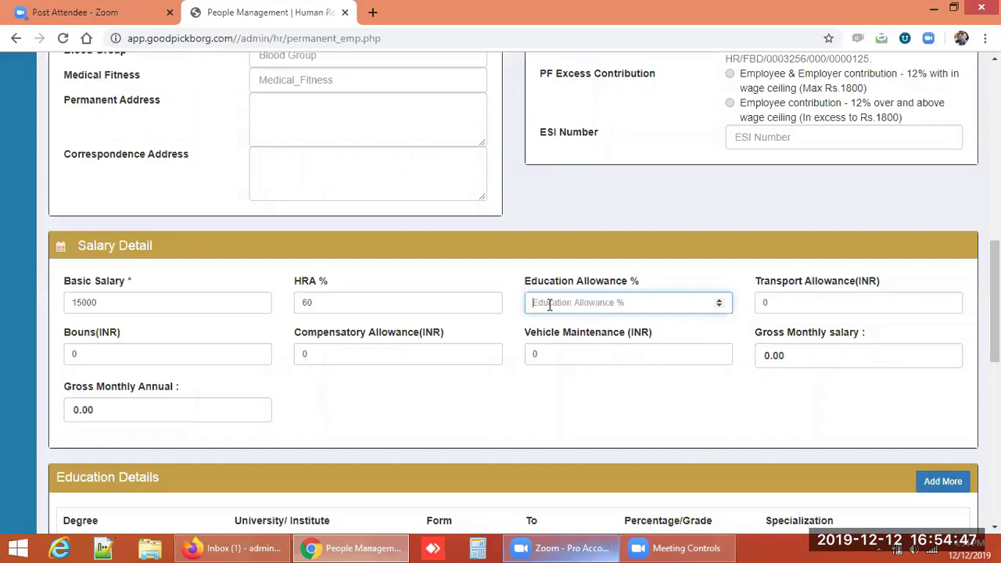
{"action": "type", "text": "0"}
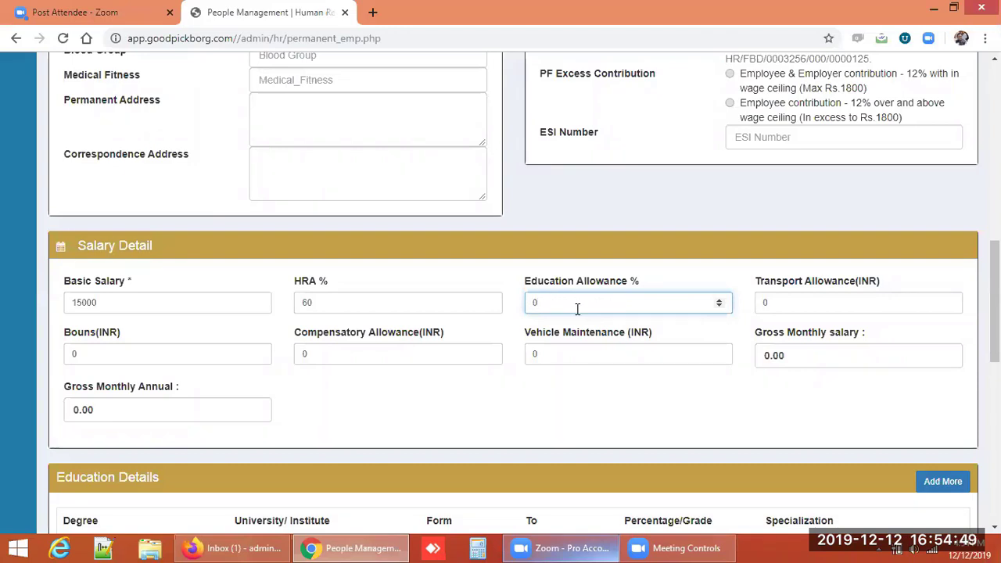
{"action": "left_click", "coordinate": [777, 304]}
{"action": "key", "text": "BackSpace"}
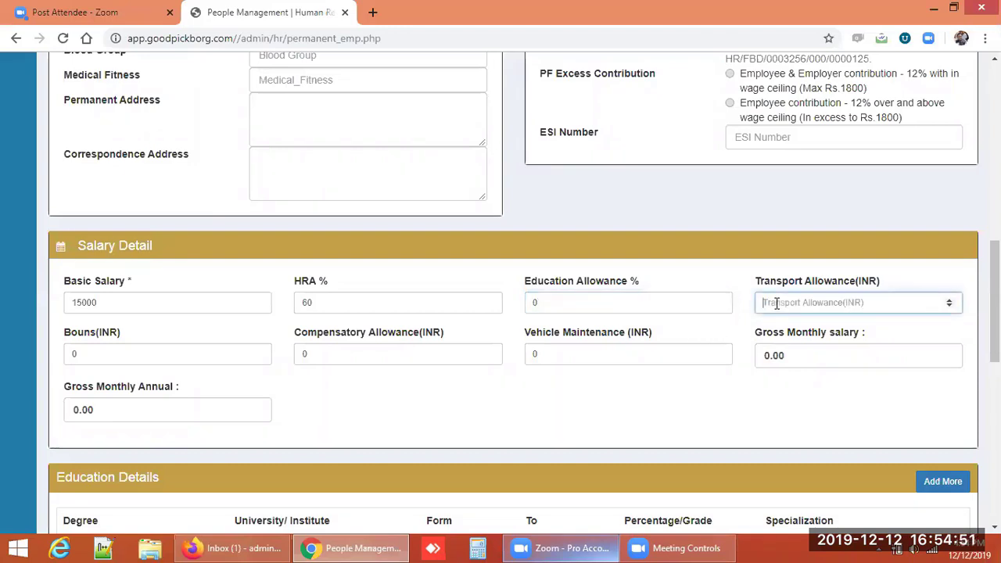
{"action": "type", "text": "5000"}
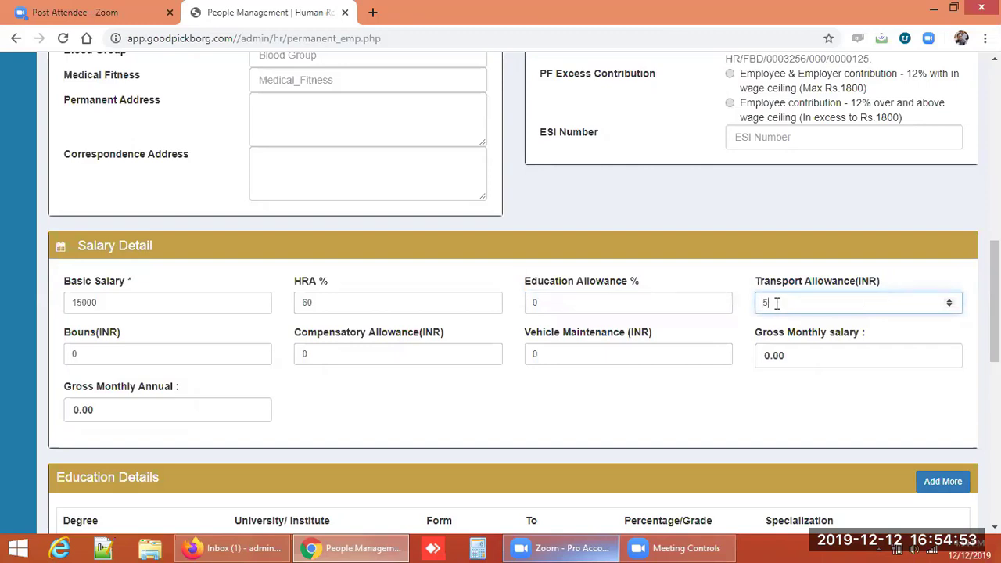
Set the bonus to 2000 INR and vehicle maintenance to 1500 INR, and check the gross monthly salary.
{"action": "left_click", "coordinate": [158, 350]}
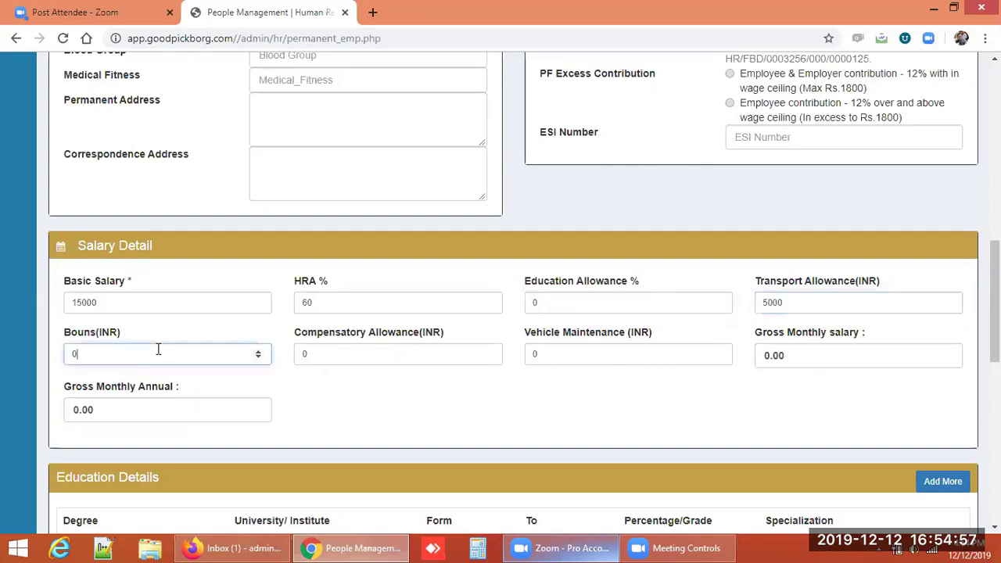
{"action": "key", "text": "BackSpace"}
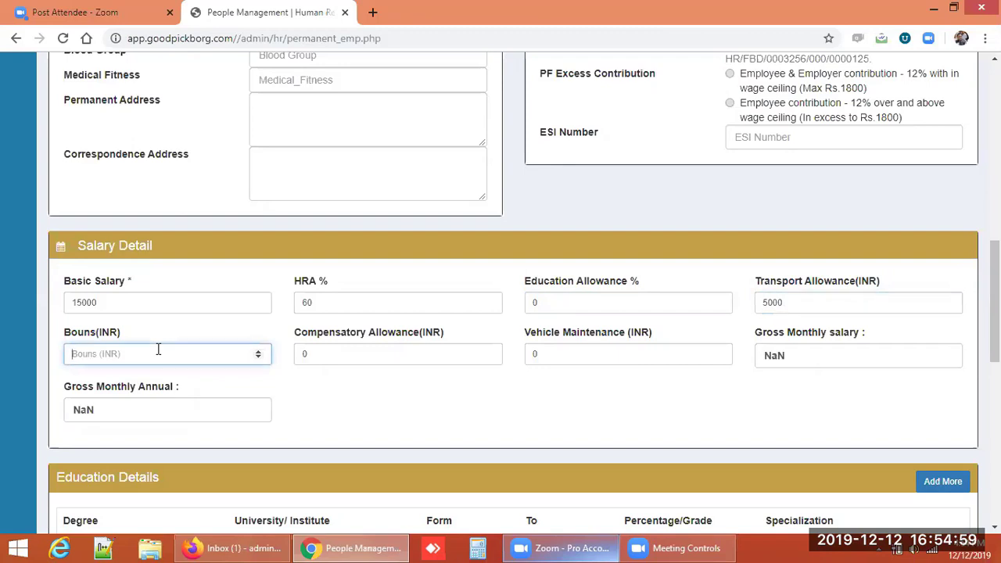
{"action": "type", "text": "2000"}
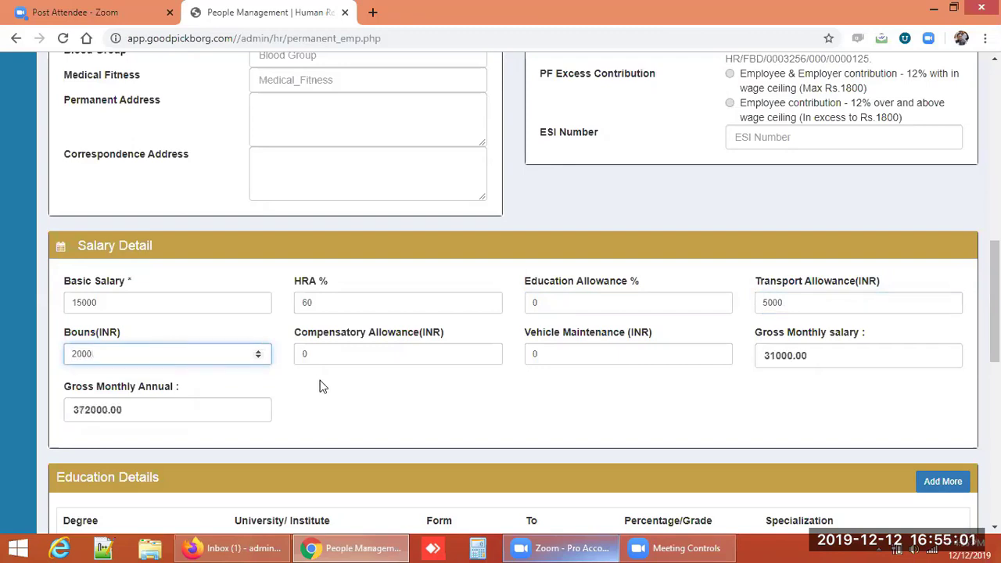
{"action": "left_click", "coordinate": [330, 352]}
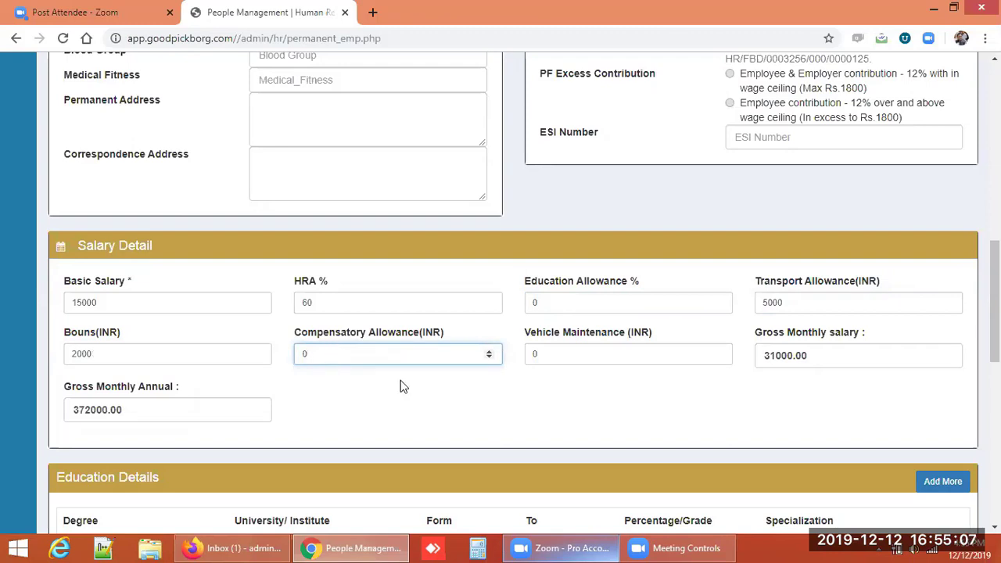
{"action": "left_click", "coordinate": [548, 356]}
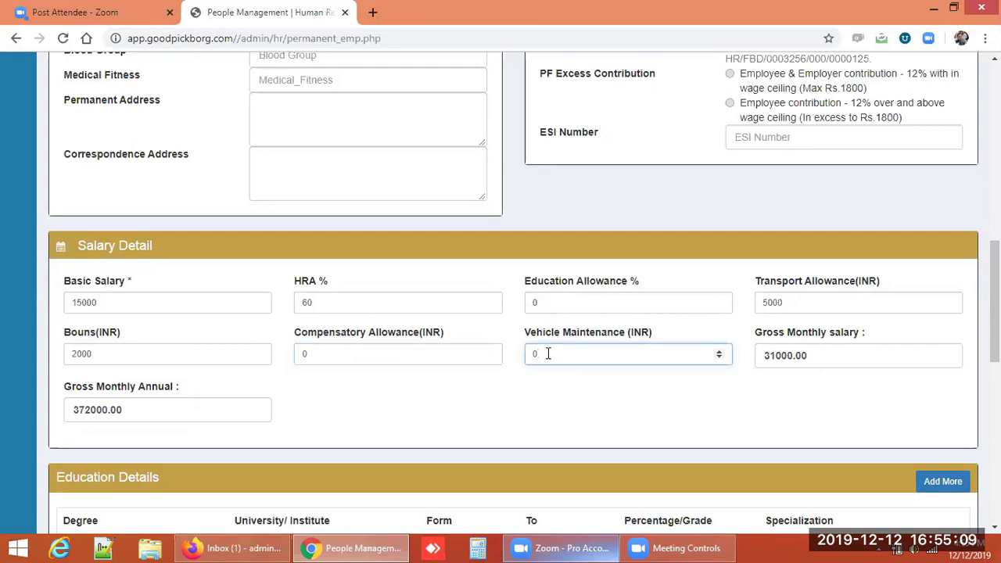
{"action": "key", "text": "BackSpace"}
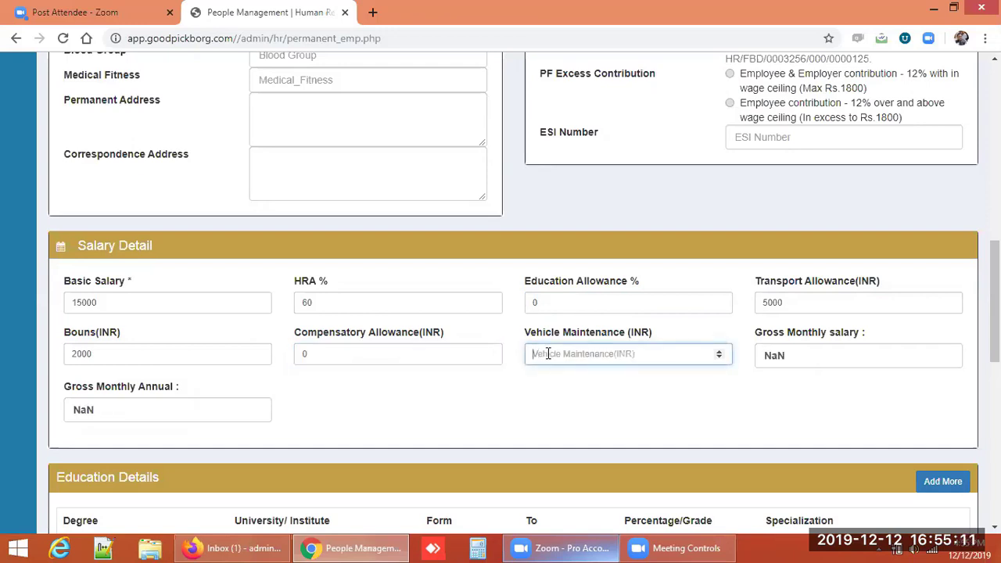
{"action": "type", "text": "1500"}
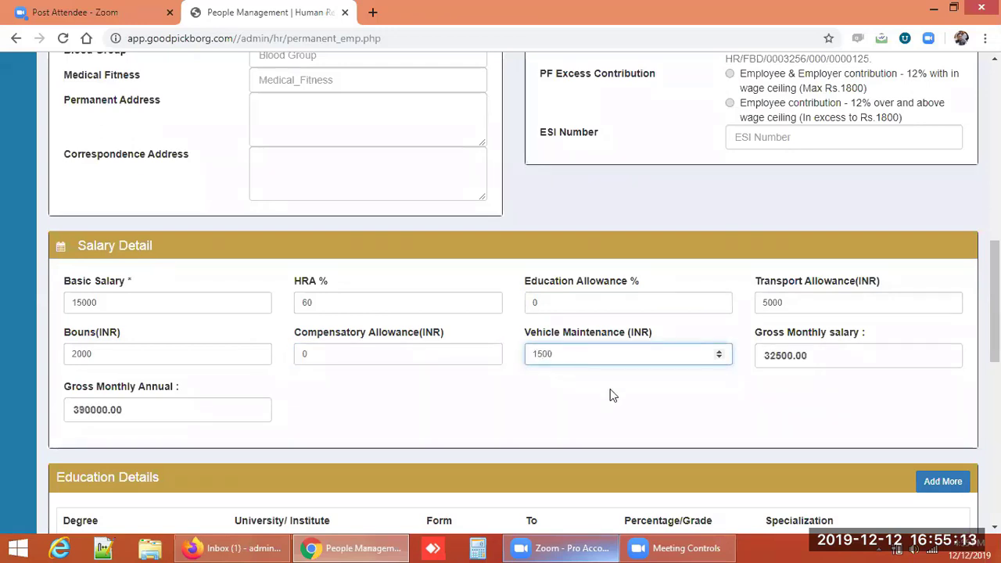
{"action": "left_click", "coordinate": [613, 395]}
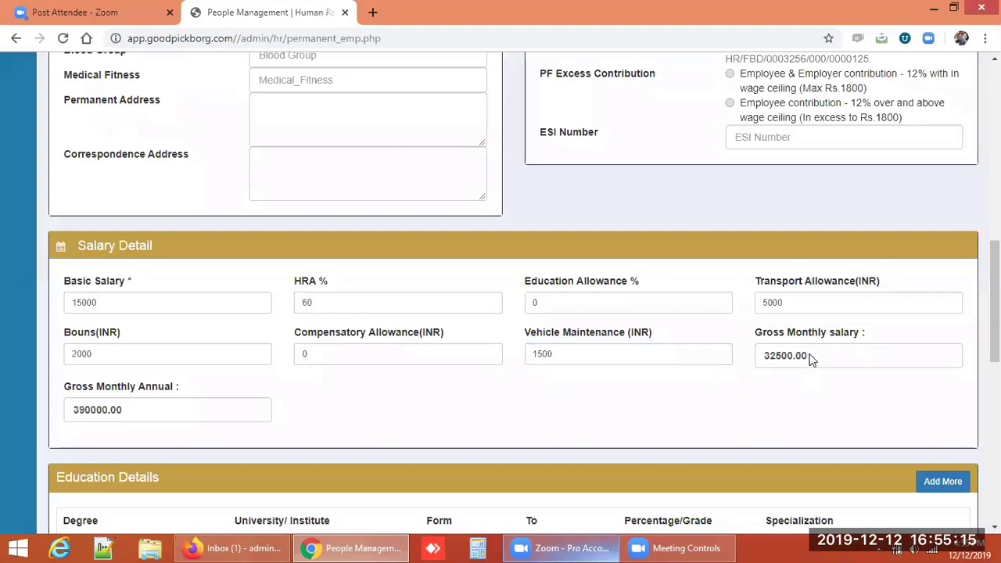
{"action": "left_click_drag", "start_coordinate": [812, 358], "coordinate": [762, 358]}
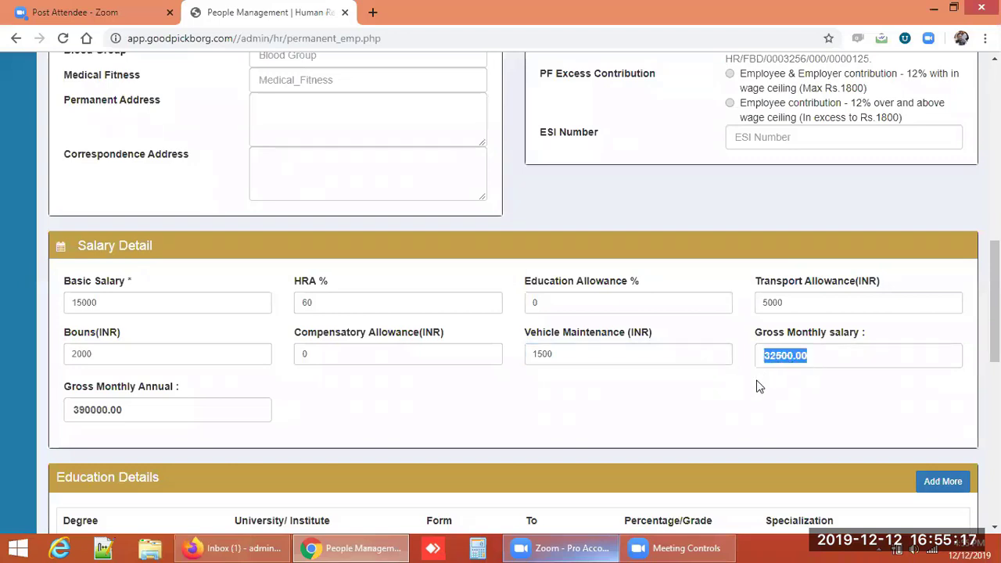
{"action": "left_click", "coordinate": [759, 387]}
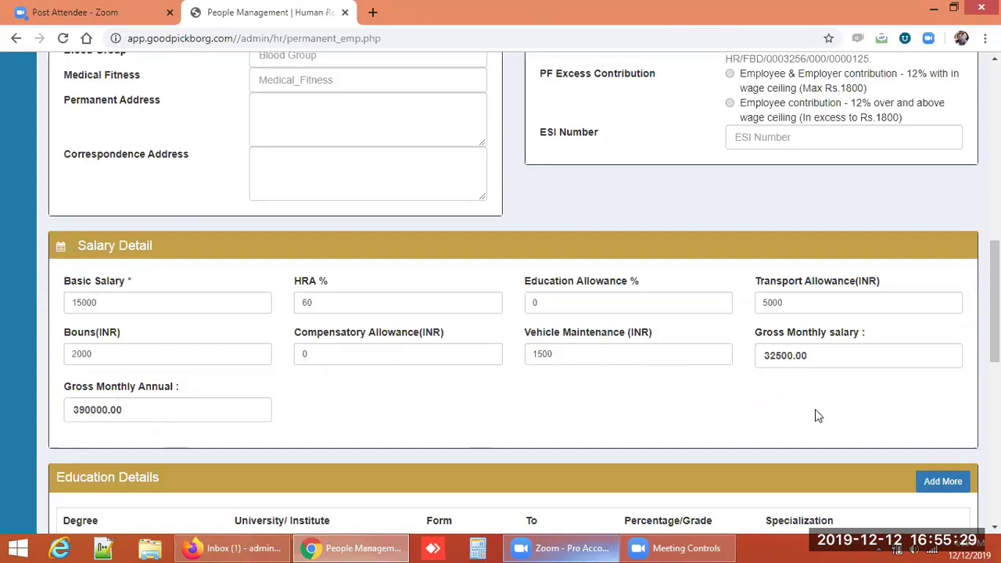
Review the Education Details fields and add three more blank rows to that table.
{"action": "scroll", "coordinate": [995, 301], "scroll_direction": "down", "scroll_amount": 2}
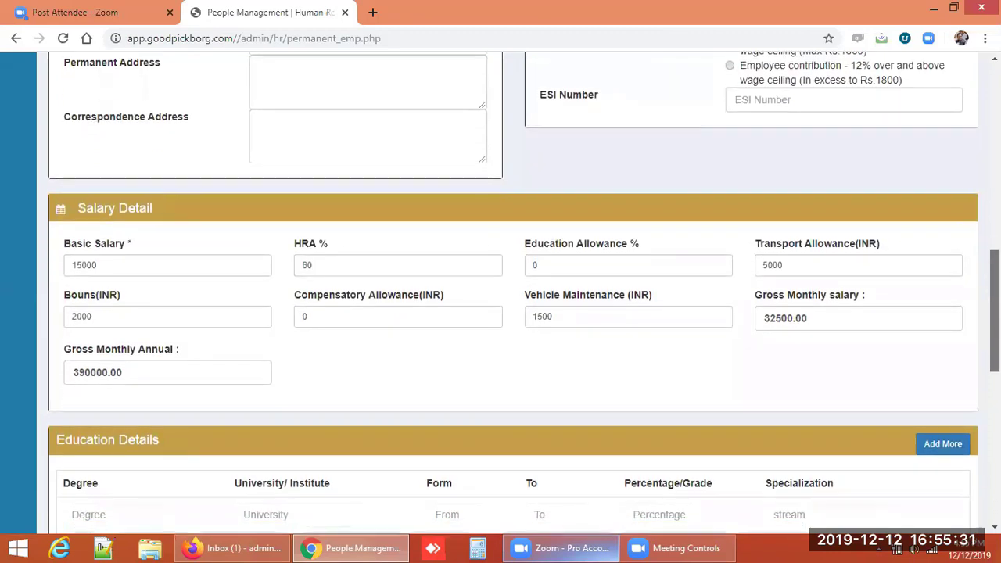
{"action": "scroll", "coordinate": [995, 302], "scroll_direction": "down", "scroll_amount": 1}
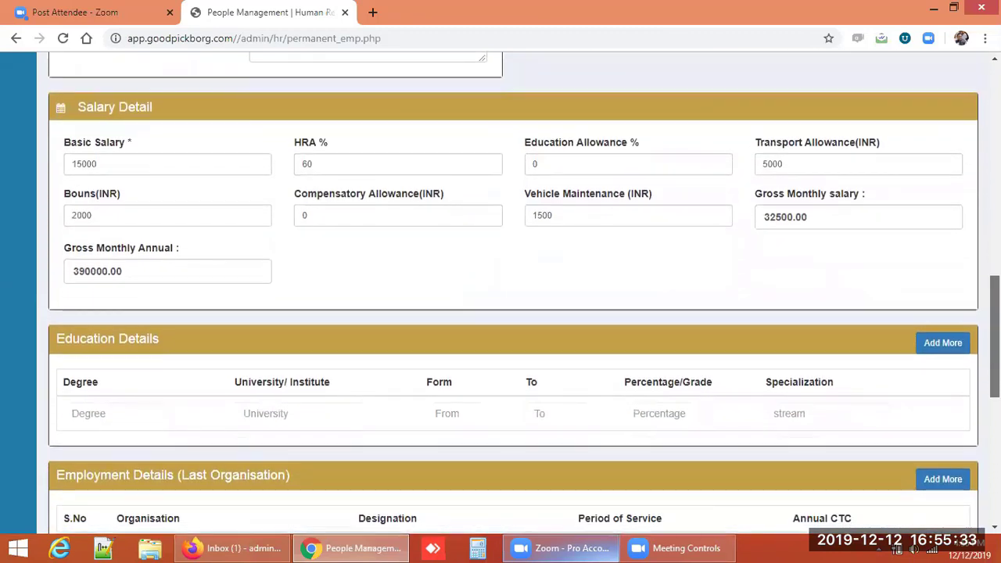
{"action": "scroll", "coordinate": [995, 301], "scroll_direction": "down", "scroll_amount": 2}
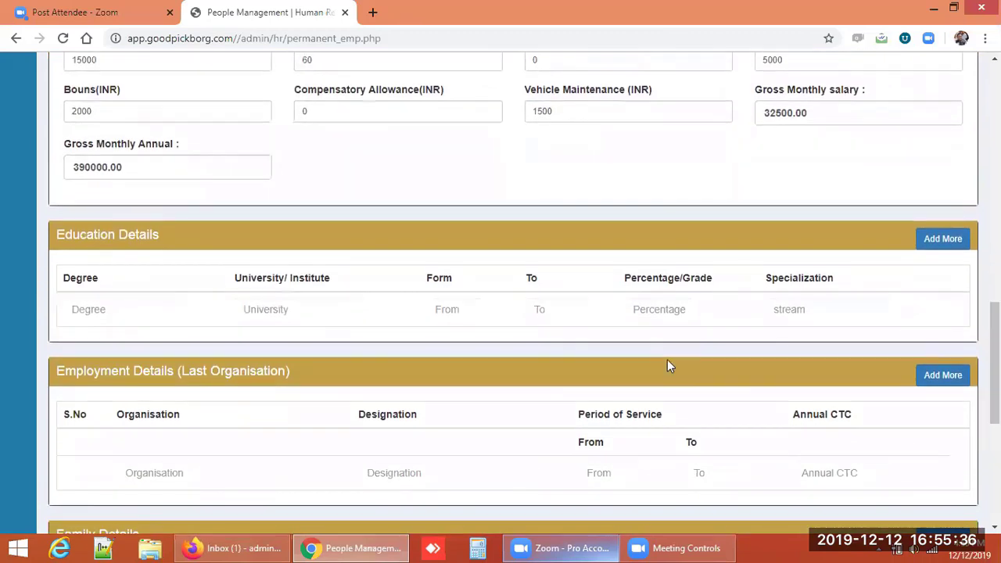
{"action": "left_click", "coordinate": [125, 303]}
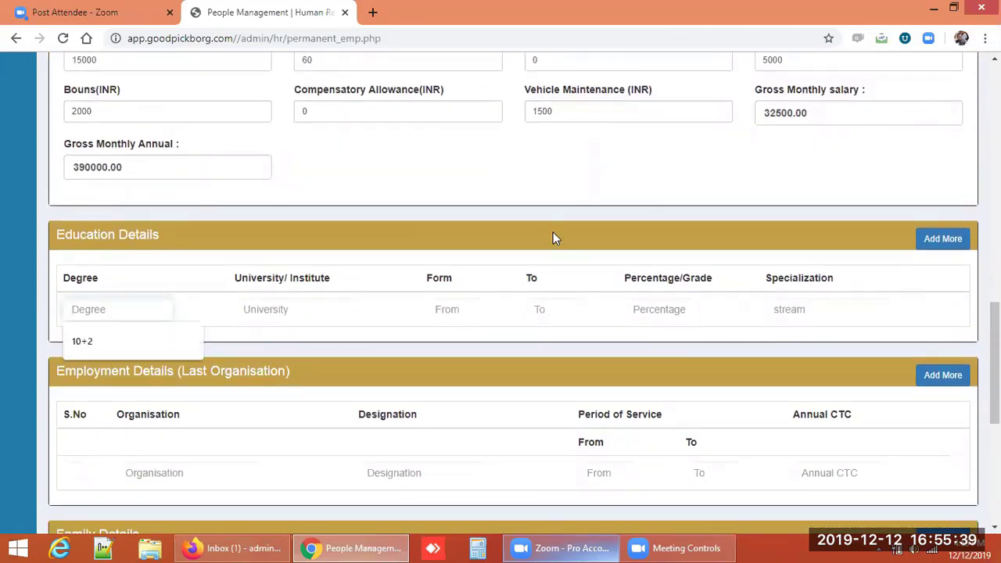
{"action": "left_click", "coordinate": [258, 311]}
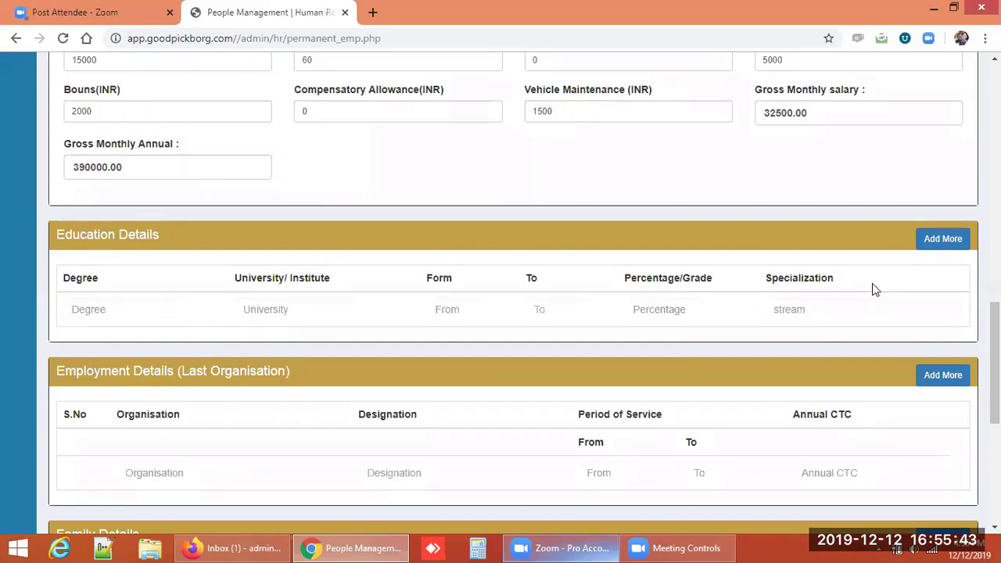
{"action": "left_click", "coordinate": [938, 242]}
{"action": "left_click", "coordinate": [939, 242]}
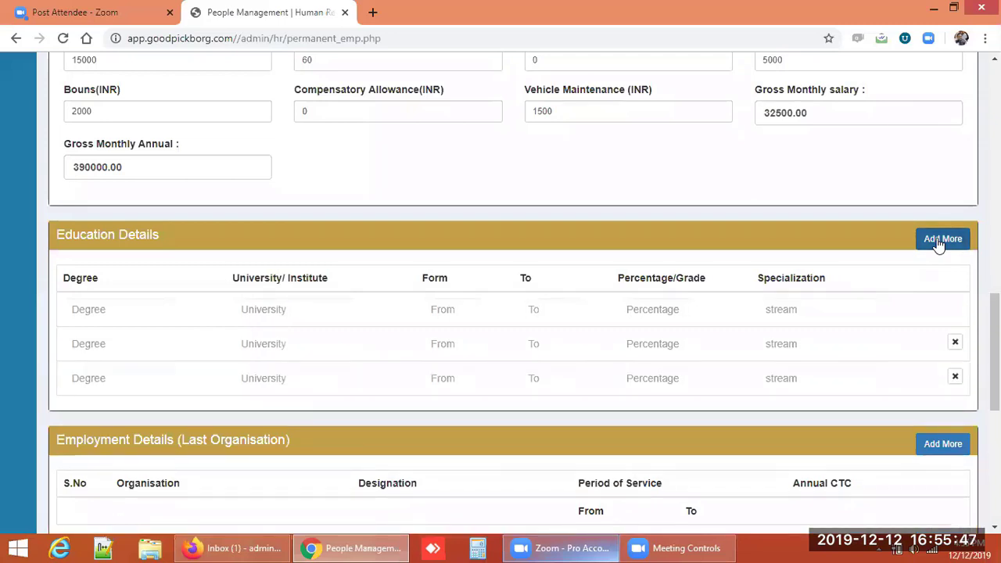
{"action": "left_click", "coordinate": [116, 319]}
{"action": "left_click", "coordinate": [166, 260]}
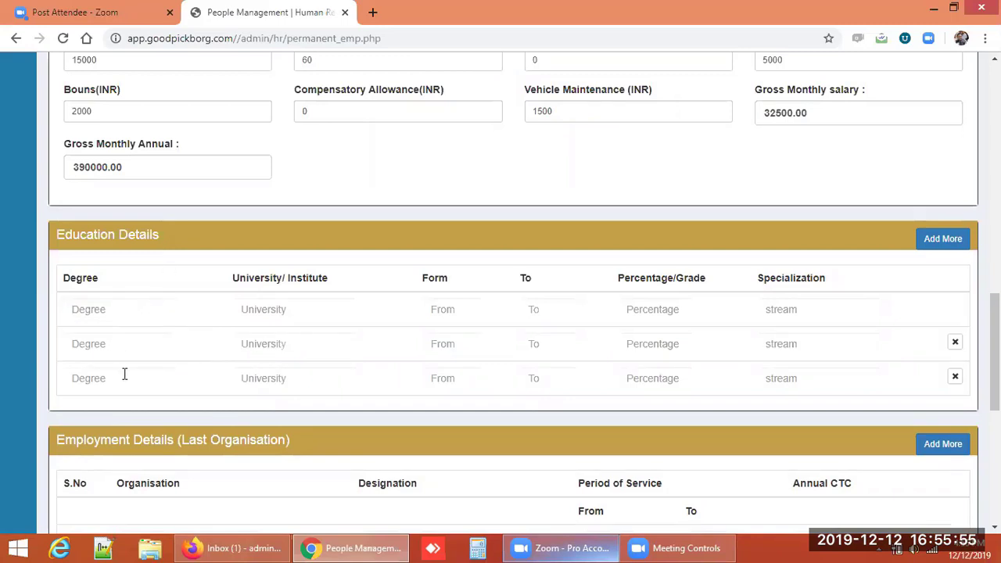
{"action": "left_click", "coordinate": [941, 239]}
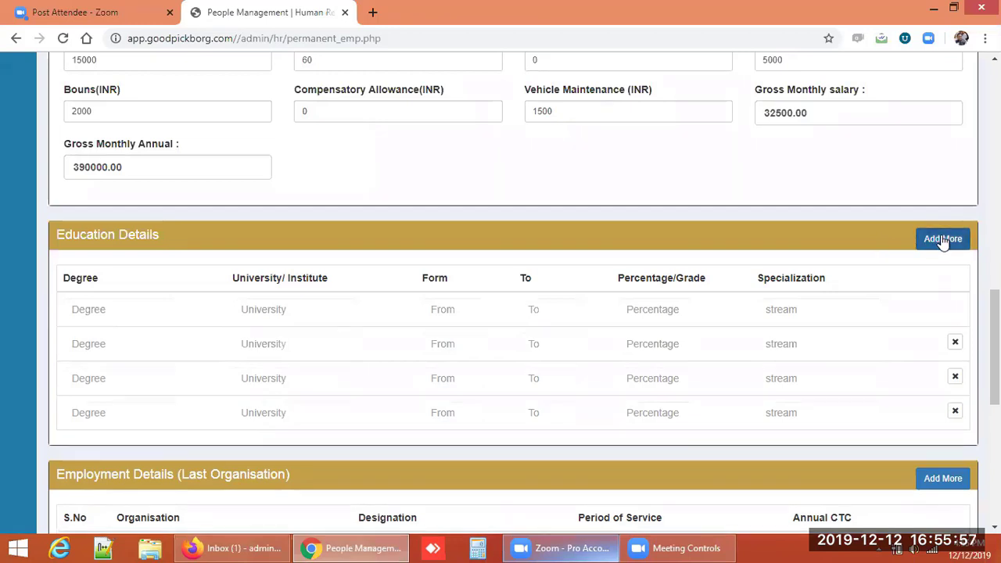
Remove the three extra blank rows from the Education Details table, leaving only its first row.
{"action": "left_click", "coordinate": [955, 345]}
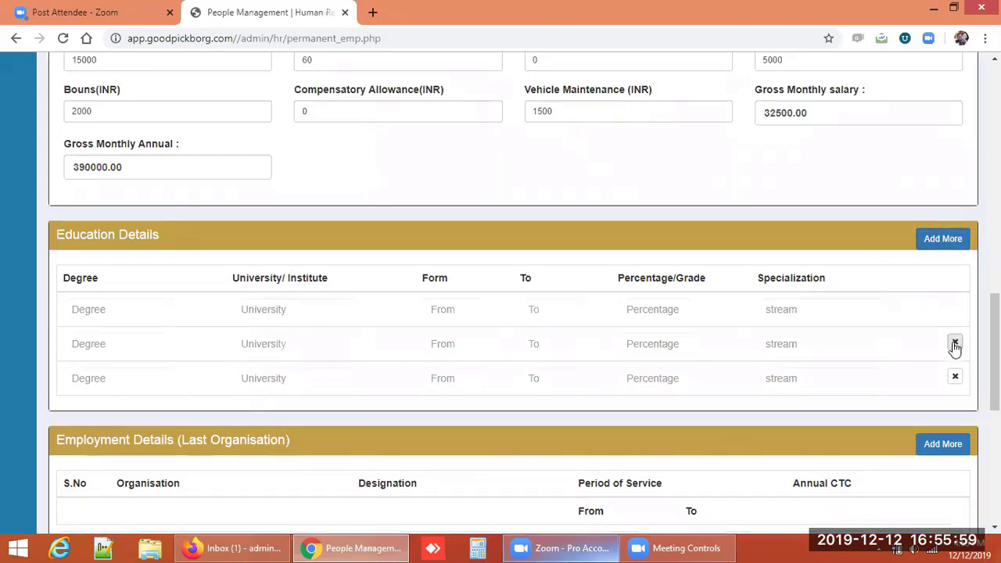
{"action": "left_click", "coordinate": [955, 345]}
{"action": "left_click", "coordinate": [955, 345]}
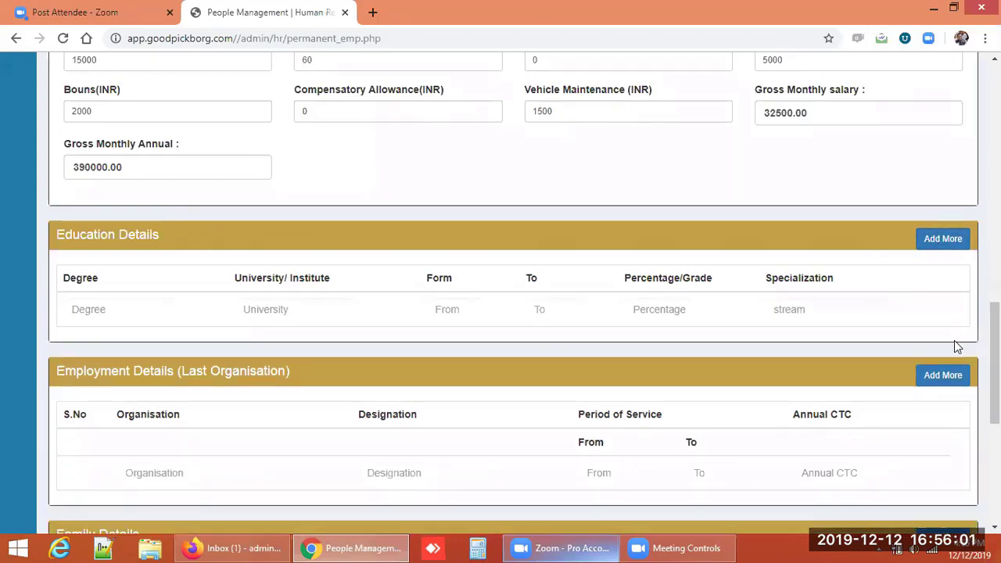
Add a blank row to the Employment Details (Last Organisation) table and remove that row again.
{"action": "scroll", "coordinate": [558, 303], "scroll_direction": "down", "scroll_amount": 2}
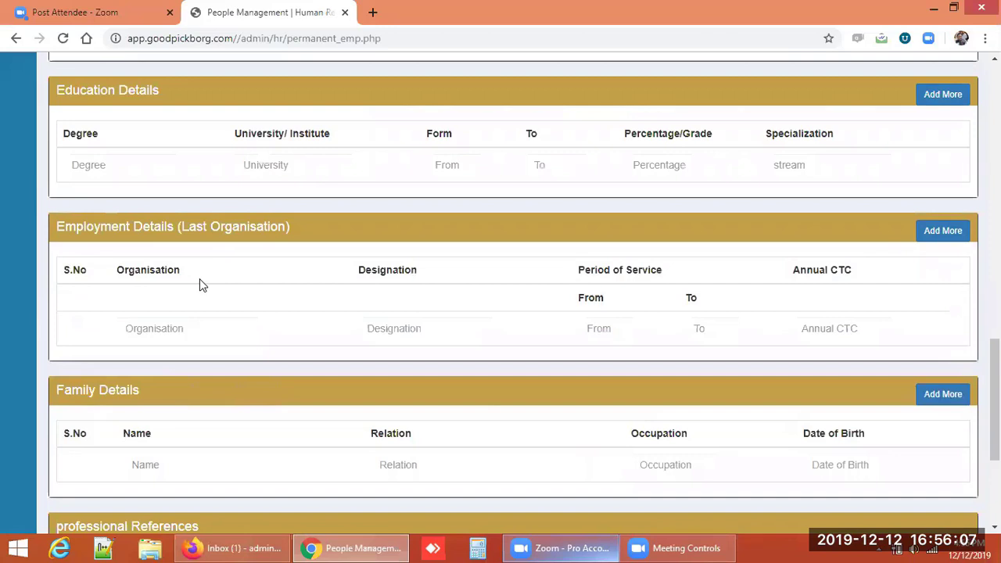
{"action": "left_click", "coordinate": [938, 232]}
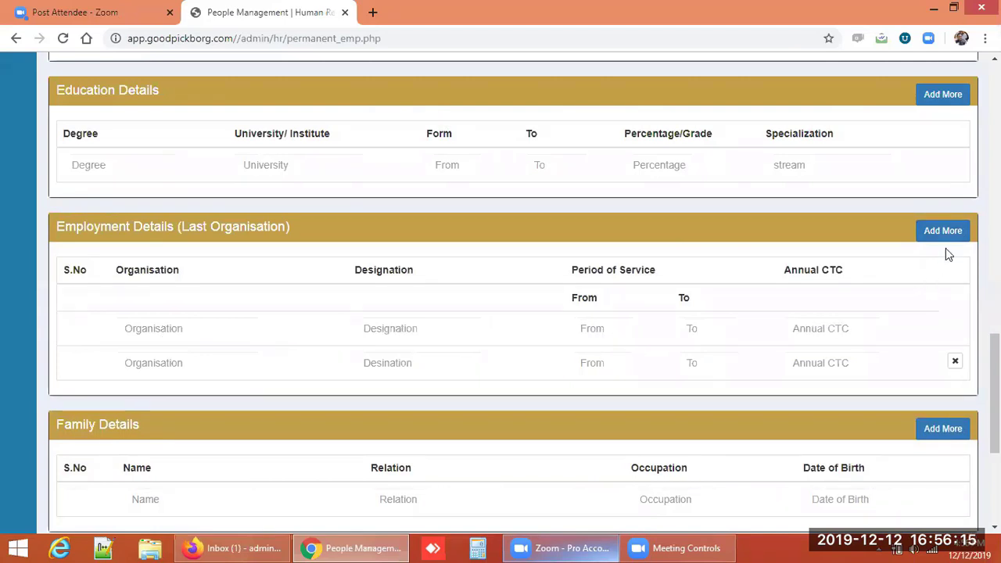
{"action": "left_click", "coordinate": [955, 362]}
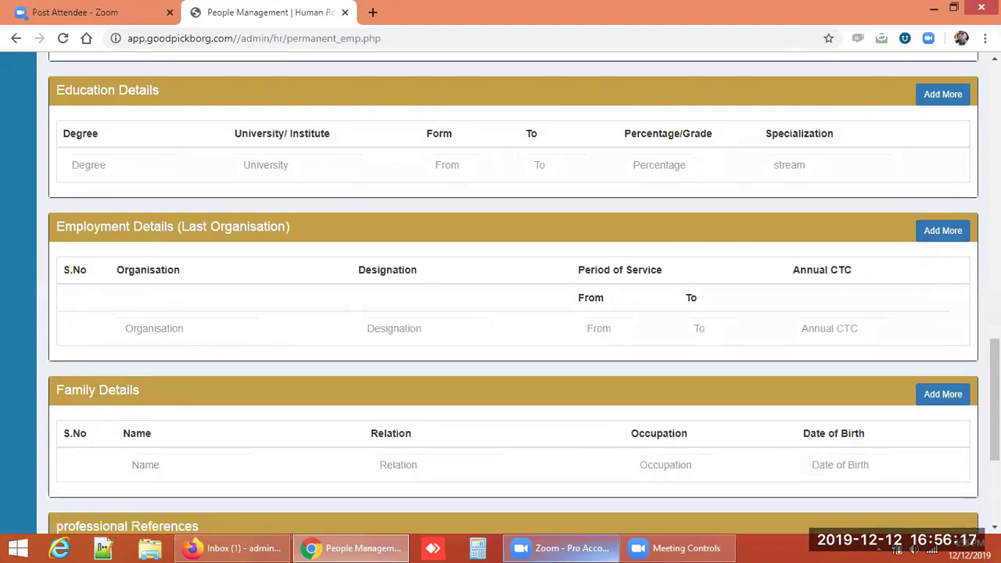
Review the fields of the Family Details table and the professional References section at the end of the form.
{"action": "scroll", "coordinate": [306, 356], "scroll_direction": "down", "scroll_amount": 2}
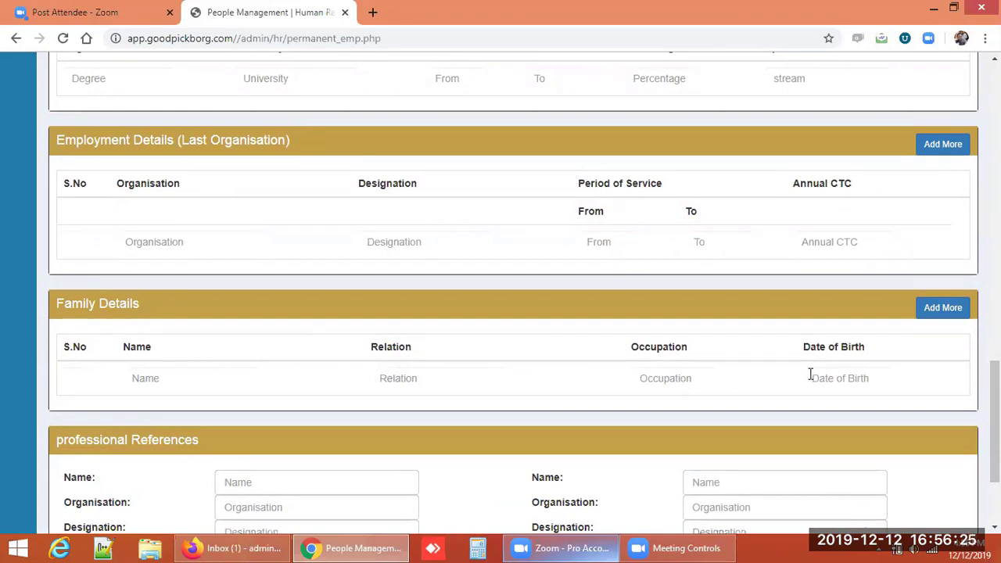
{"action": "scroll", "coordinate": [995, 422], "scroll_direction": "down", "scroll_amount": 1}
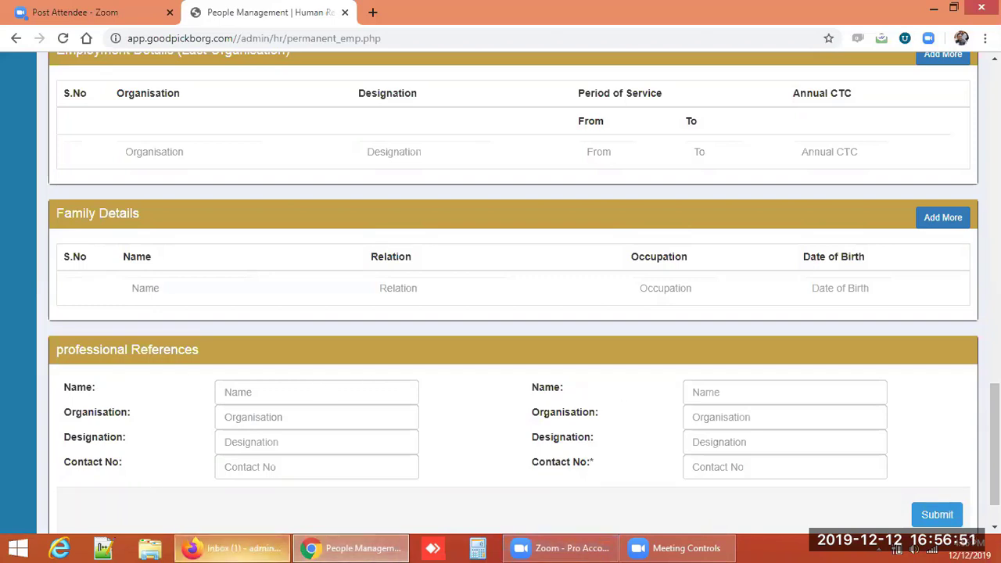
{"action": "scroll", "coordinate": [995, 444], "scroll_direction": "down", "scroll_amount": 1}
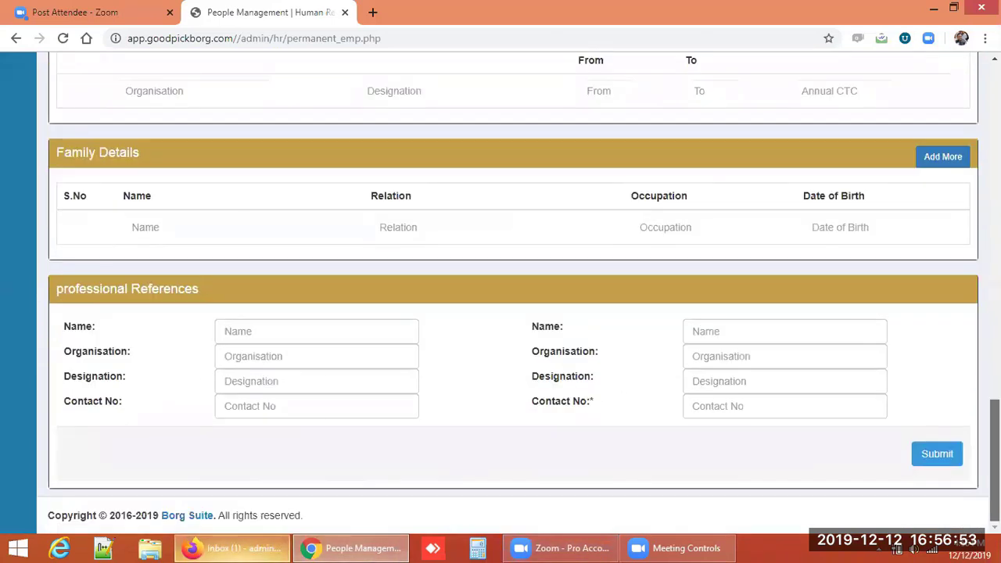
{"action": "left_click", "coordinate": [315, 332]}
{"action": "left_click", "coordinate": [452, 339]}
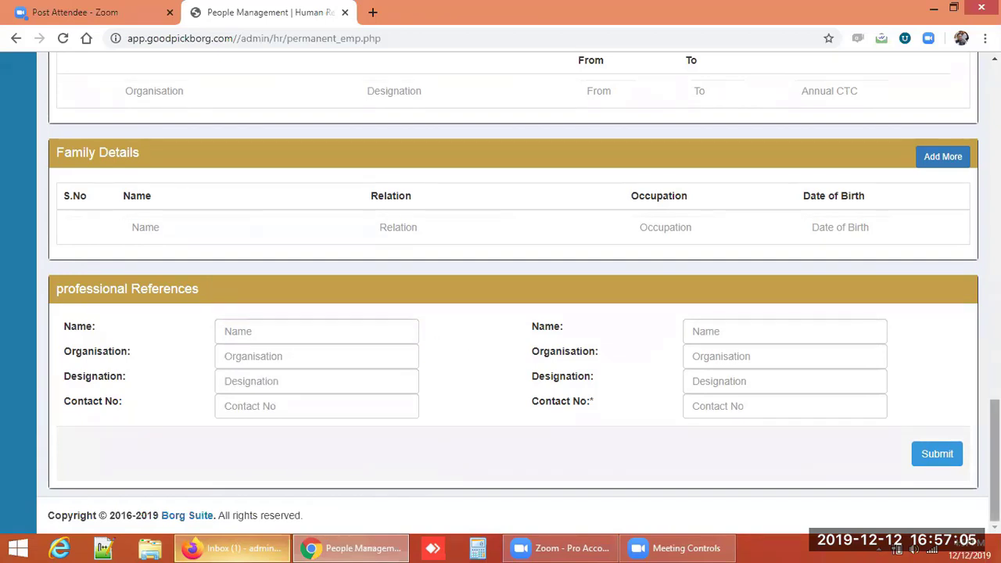
Review the whole Add Employee form again, from Basic Detail and Leave Details through Salary Detail to Family Details.
{"action": "scroll", "coordinate": [513, 297], "scroll_direction": "up", "scroll_amount": 6}
{"action": "scroll", "coordinate": [513, 297], "scroll_direction": "up", "scroll_amount": 12}
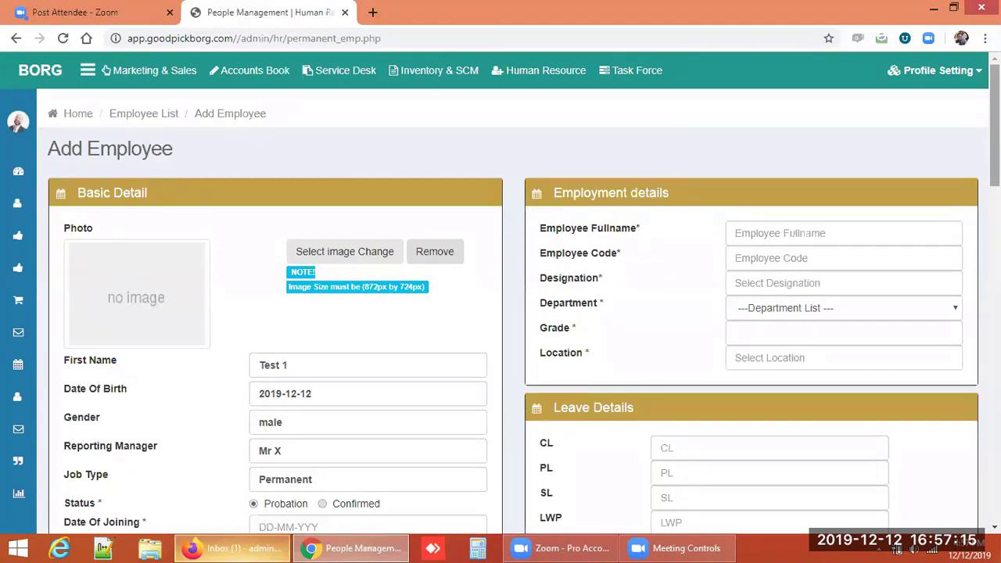
{"action": "scroll", "coordinate": [501, 298], "scroll_direction": "down", "scroll_amount": 2}
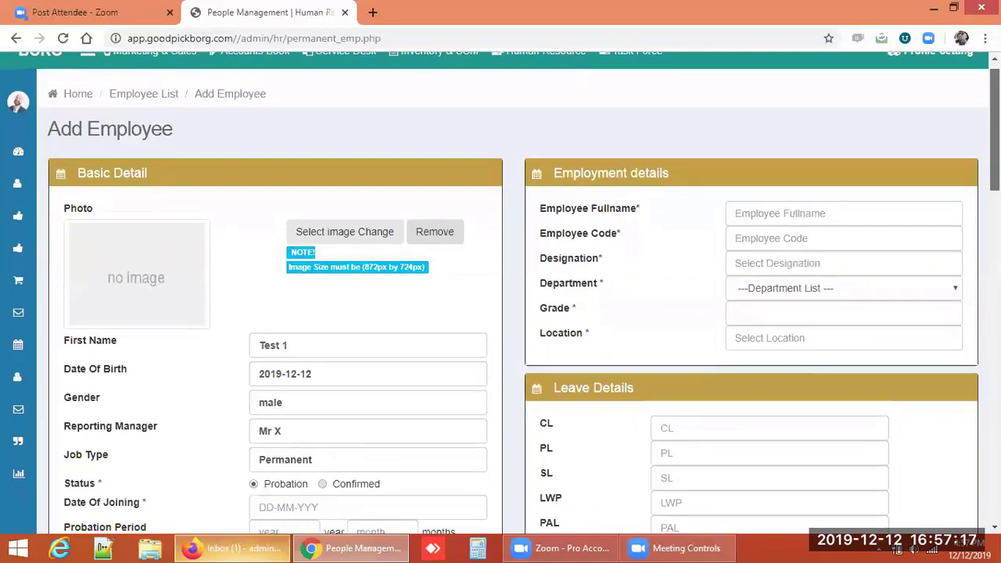
{"action": "scroll", "coordinate": [500, 297], "scroll_direction": "down", "scroll_amount": 3}
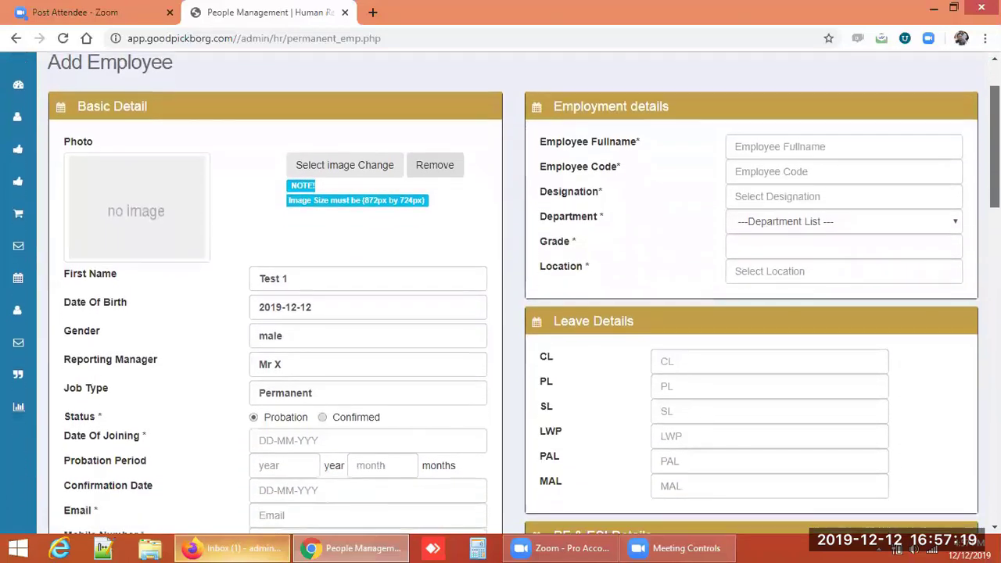
{"action": "scroll", "coordinate": [500, 298], "scroll_direction": "down", "scroll_amount": 5}
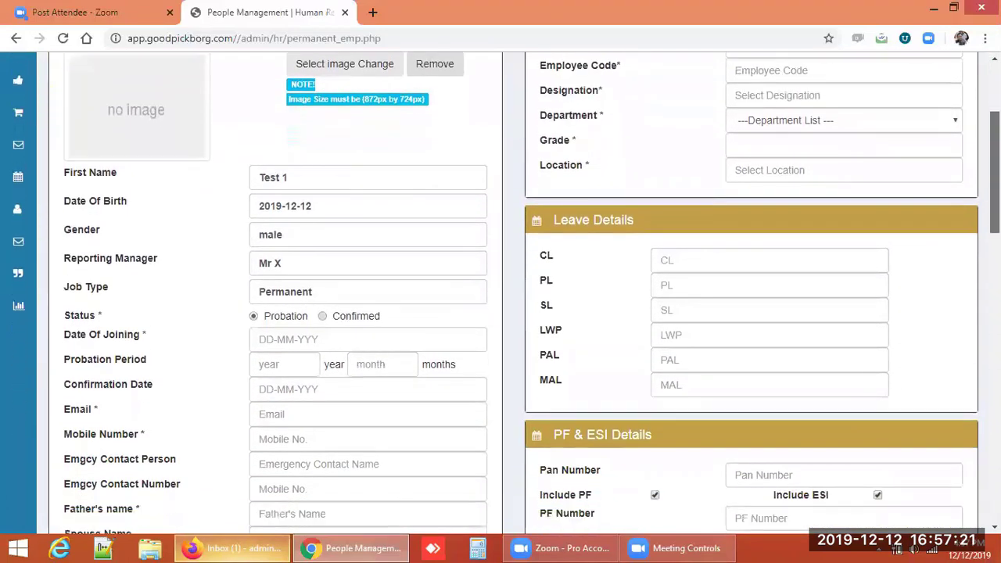
{"action": "scroll", "coordinate": [501, 297], "scroll_direction": "down", "scroll_amount": 12}
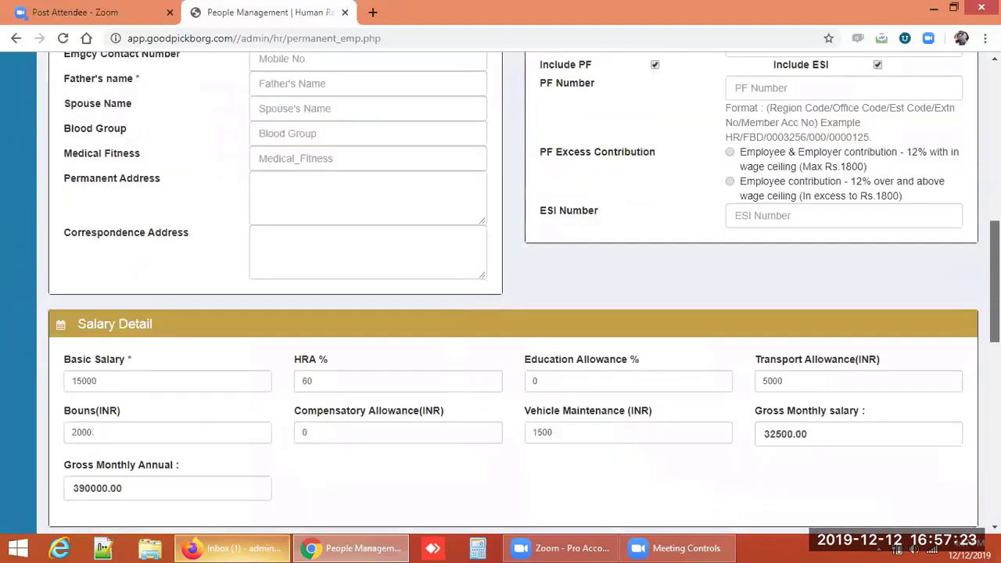
{"action": "scroll", "coordinate": [500, 297], "scroll_direction": "down", "scroll_amount": 10}
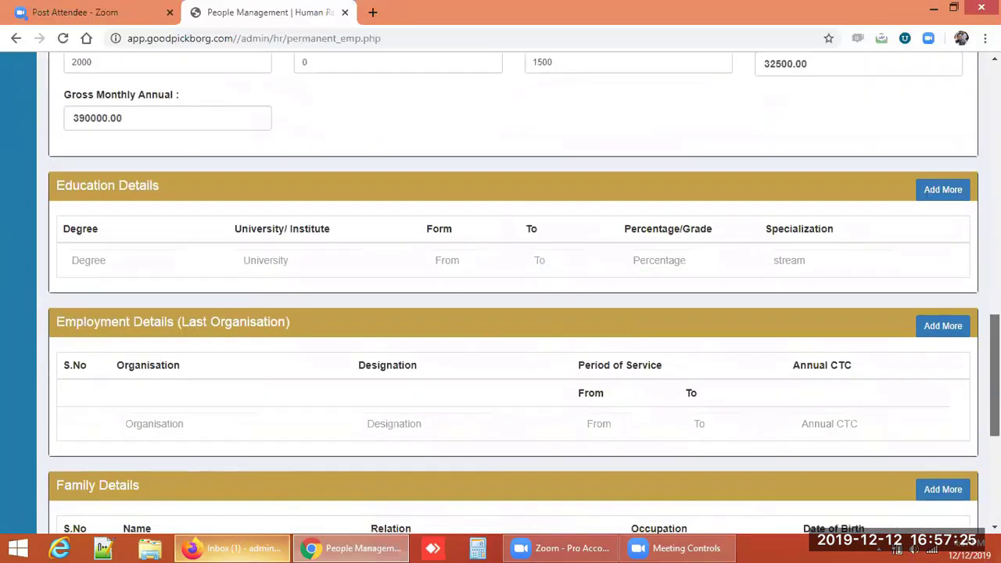
{"action": "scroll", "coordinate": [500, 297], "scroll_direction": "up", "scroll_amount": 15}
{"action": "scroll", "coordinate": [500, 297], "scroll_direction": "up", "scroll_amount": 10}
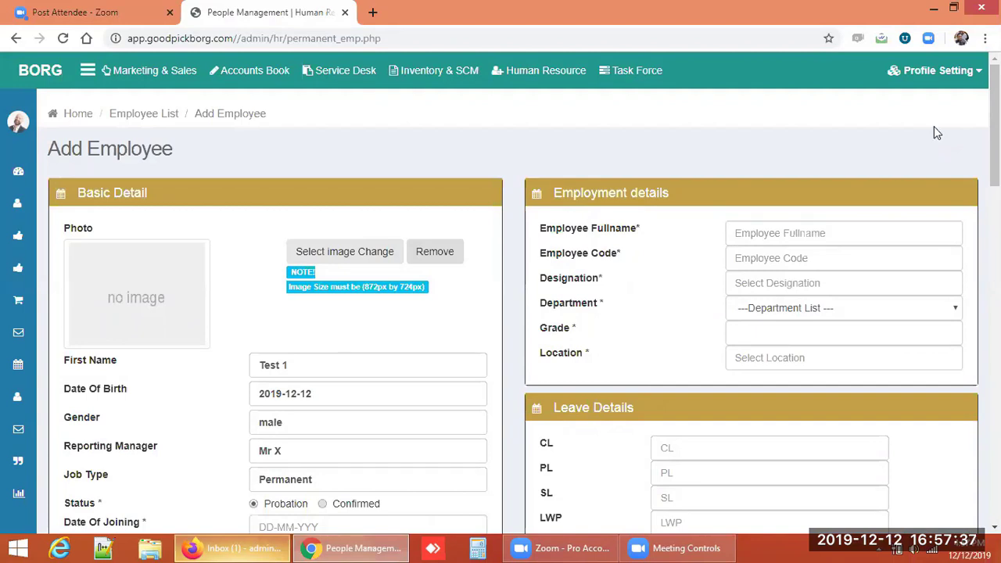
{"action": "scroll", "coordinate": [995, 157], "scroll_direction": "down", "scroll_amount": 3}
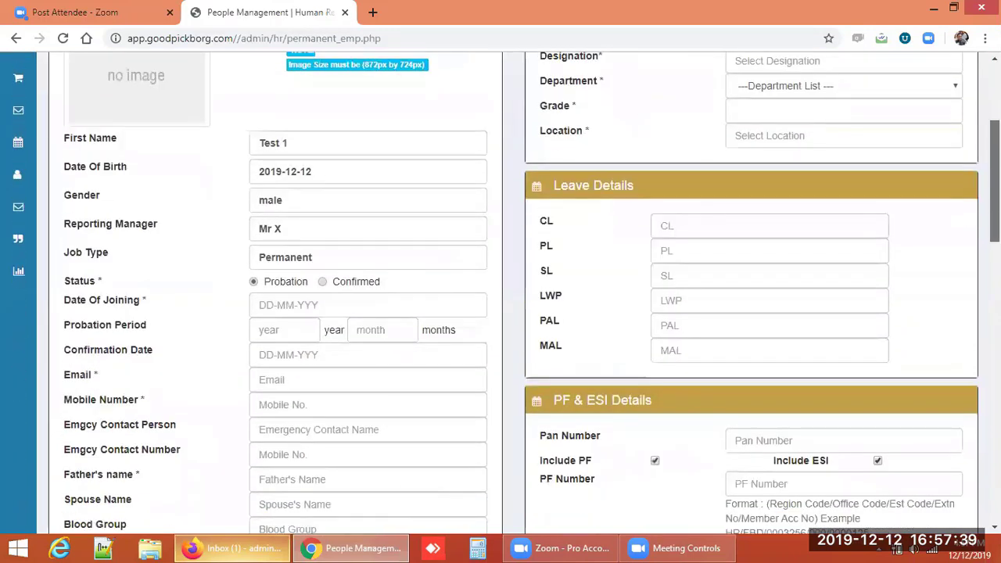
{"action": "scroll", "coordinate": [995, 156], "scroll_direction": "up", "scroll_amount": 3}
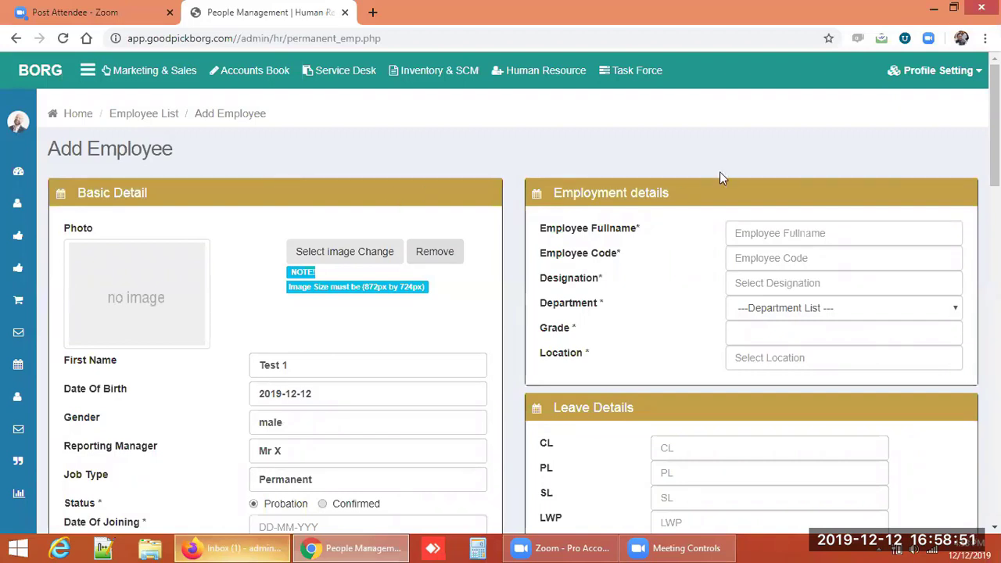
{"action": "mouse_move", "coordinate": [995, 125]}
{"action": "left_mouse_down"}
{"action": "mouse_move", "coordinate": [994, 139]}
{"action": "mouse_move", "coordinate": [995, 128]}
{"action": "left_mouse_up"}
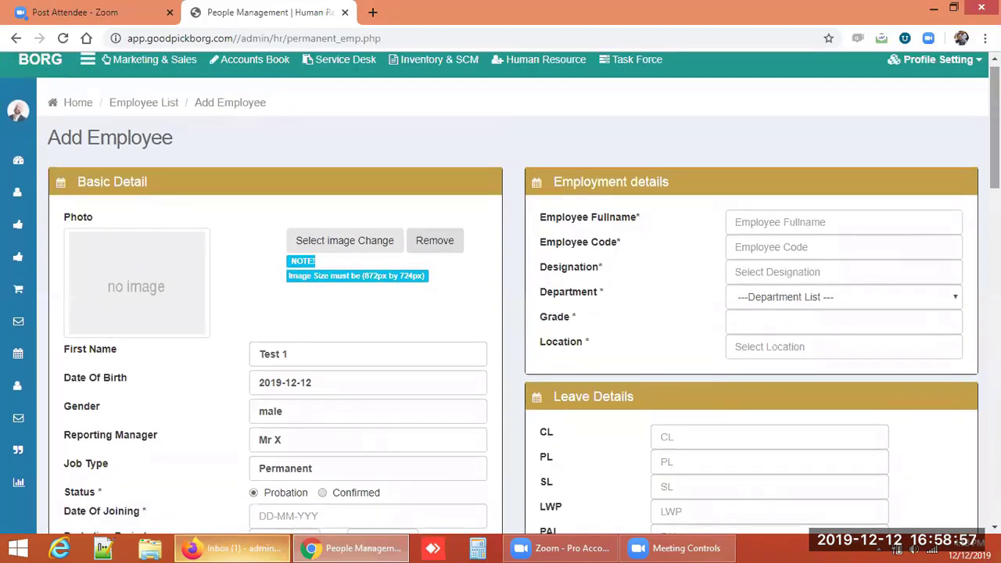
{"action": "scroll", "coordinate": [500, 294], "scroll_direction": "up", "scroll_amount": 1}
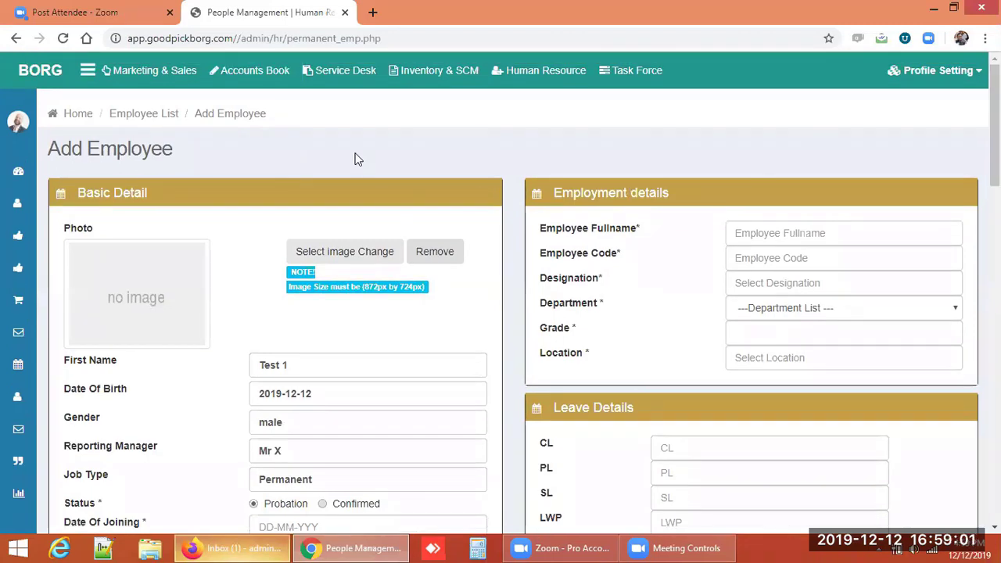
Open the contract employee list and bring up the form for adding a new contract employee.
{"action": "mouse_move", "coordinate": [24, 204]}
{"action": "mouse_move", "coordinate": [32, 258]}
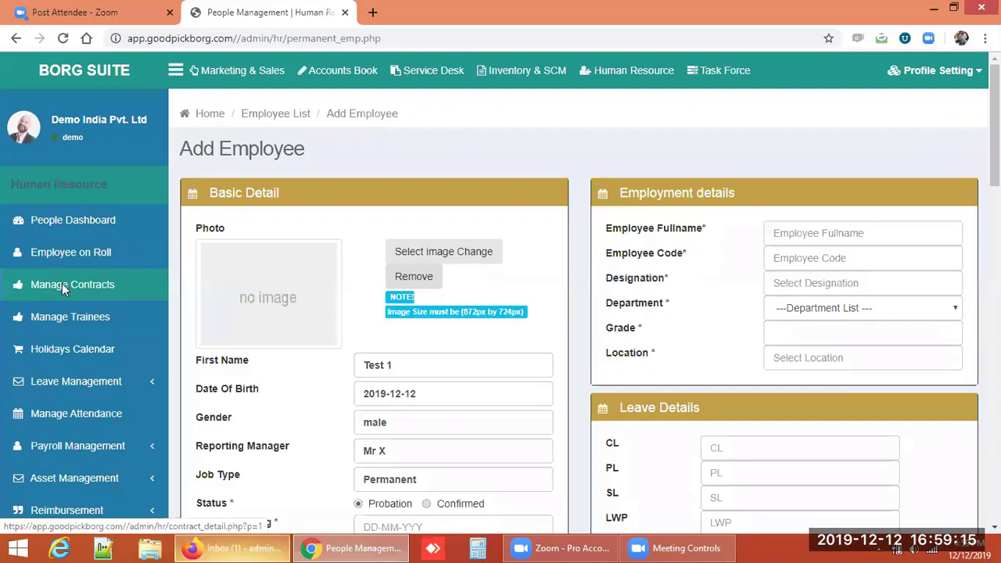
{"action": "left_click", "coordinate": [62, 284]}
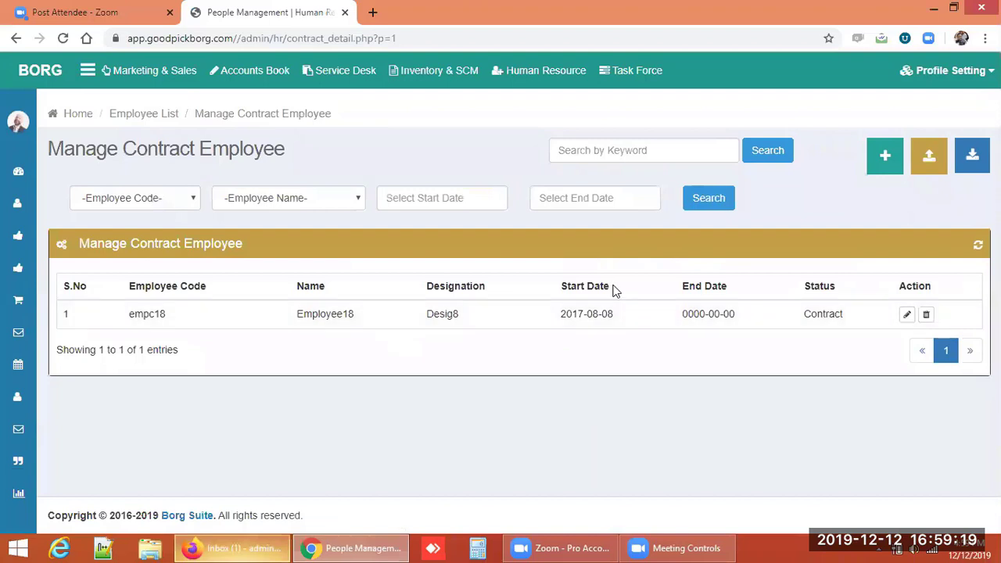
{"action": "left_click", "coordinate": [885, 160]}
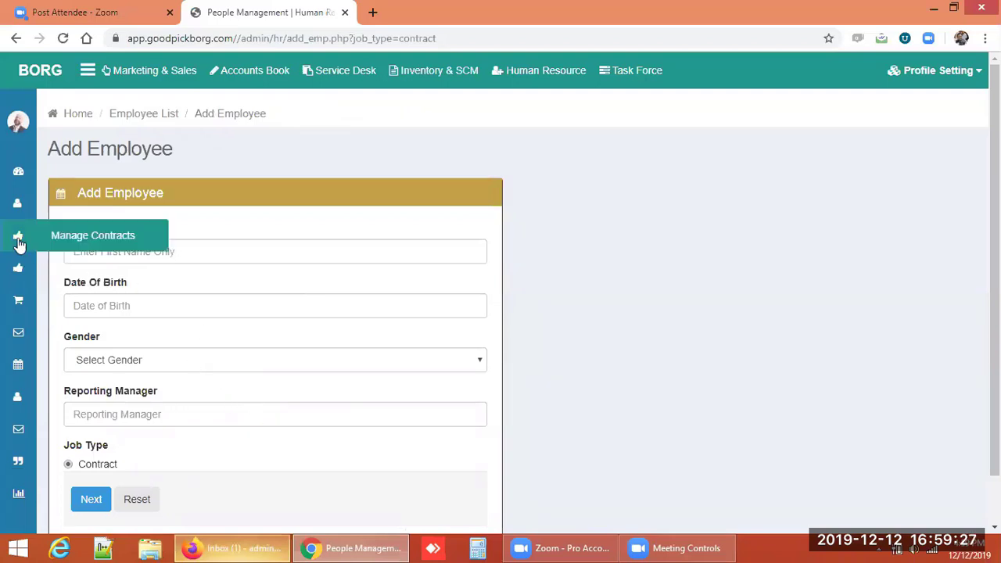
Open the Employee on Roll list and bring up its dialog for adding employees from an Excel file.
{"action": "mouse_move", "coordinate": [23, 240]}
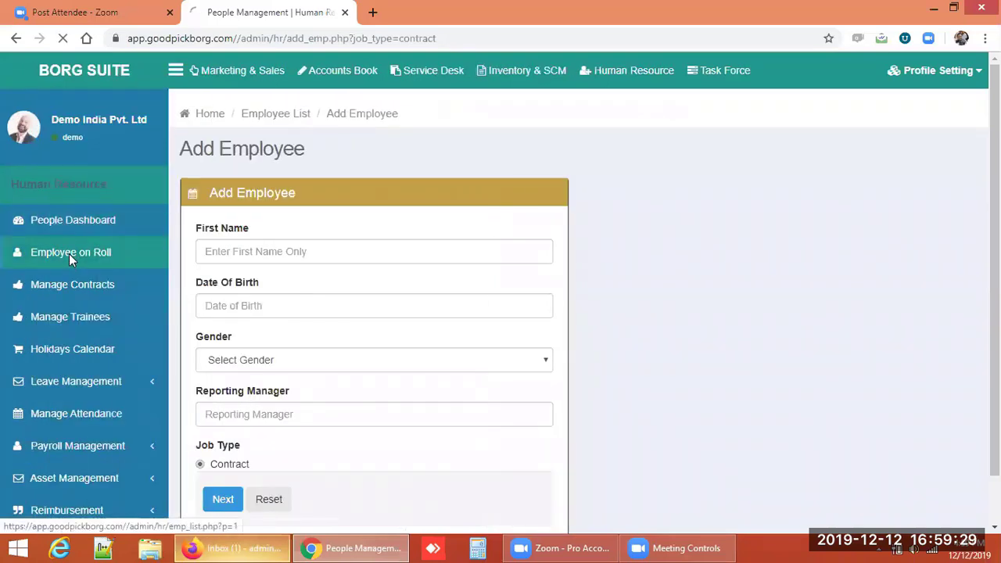
{"action": "left_click", "coordinate": [69, 258]}
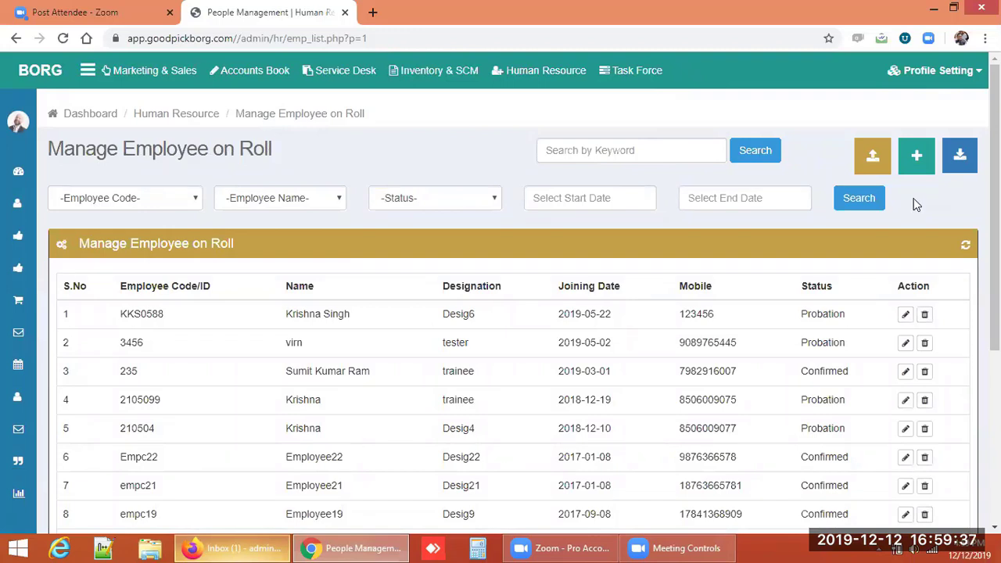
{"action": "left_click", "coordinate": [873, 156]}
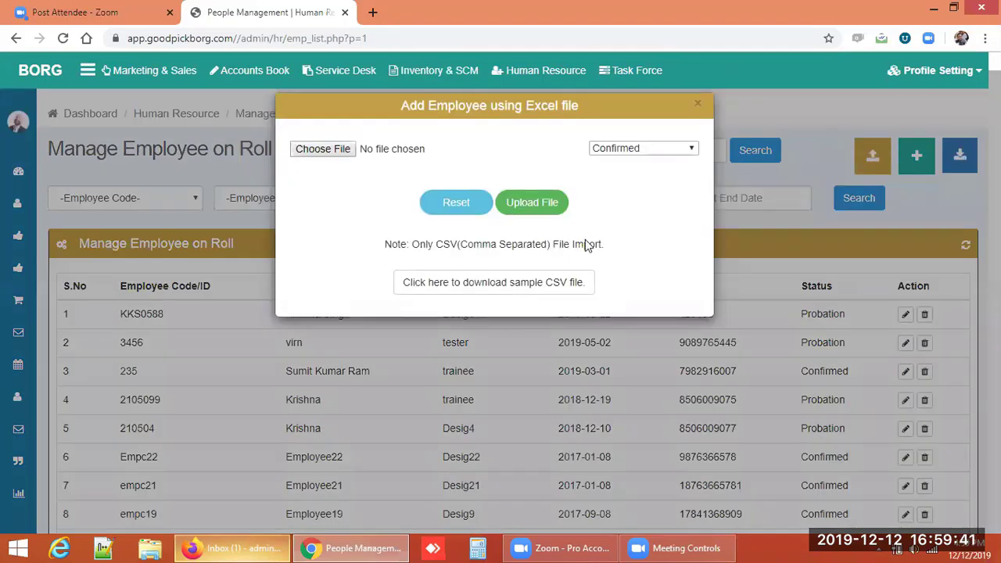
Download the sample employee CSV file and open it in Excel.
{"action": "left_click", "coordinate": [488, 288]}
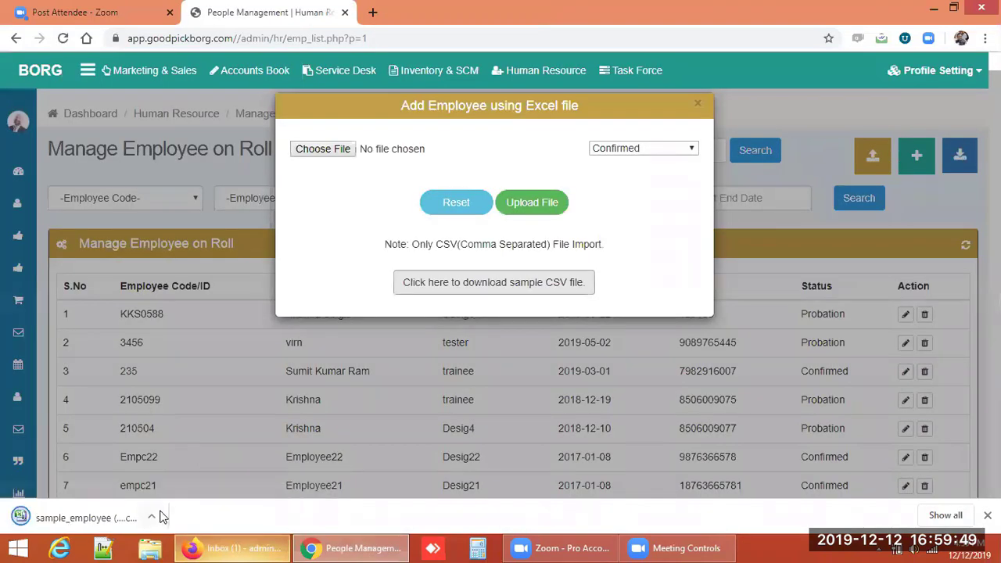
{"action": "left_click", "coordinate": [152, 516]}
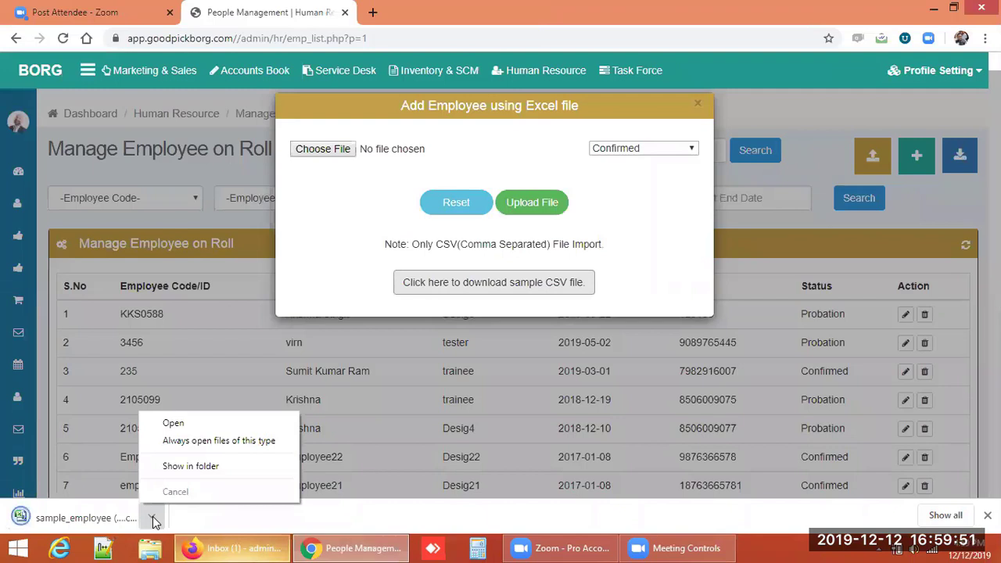
{"action": "left_click", "coordinate": [172, 424]}
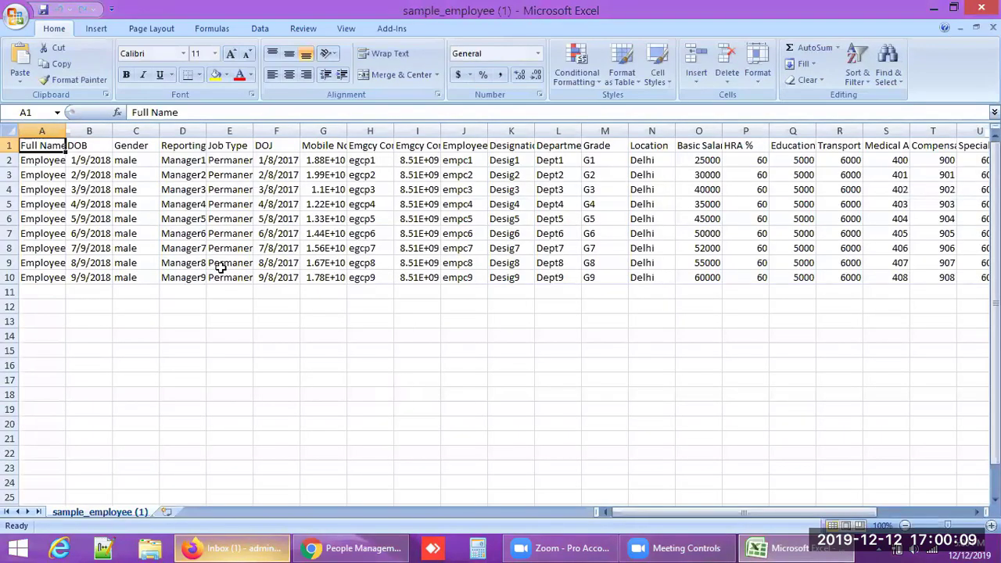
Examine the sample sheet's columns from DOB through ESI Number, widening the Reporting Manager column to read its header.
{"action": "left_click", "coordinate": [89, 131]}
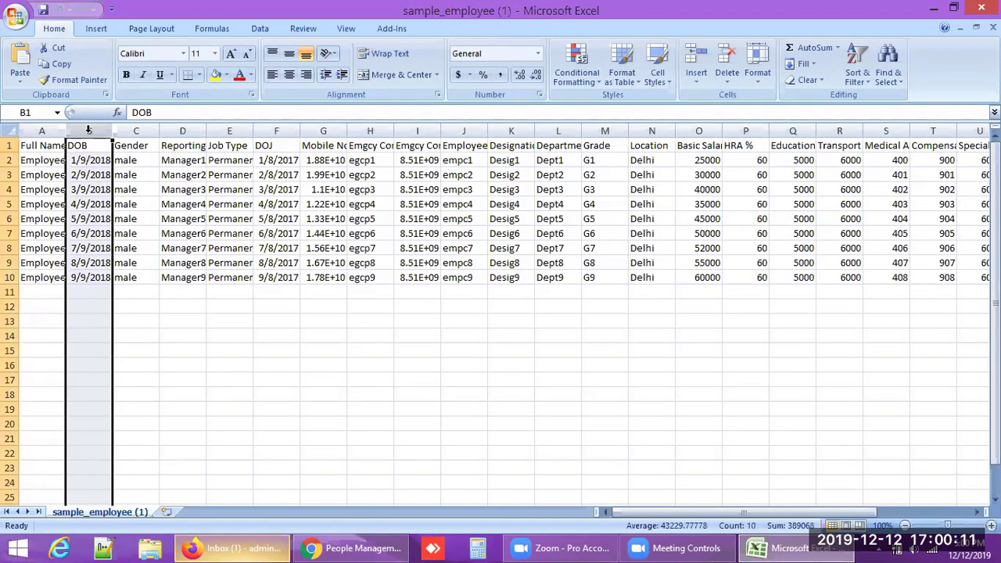
{"action": "left_click", "coordinate": [136, 131]}
{"action": "left_click", "coordinate": [193, 131]}
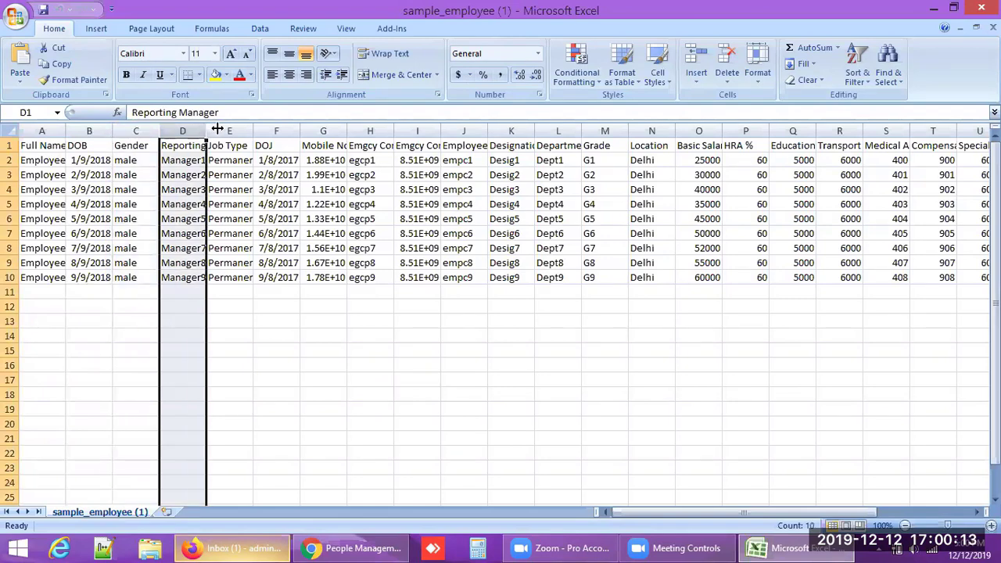
{"action": "left_click_drag", "start_coordinate": [207, 131], "coordinate": [220, 131]}
{"action": "left_click", "coordinate": [245, 130]}
{"action": "left_click", "coordinate": [286, 130]}
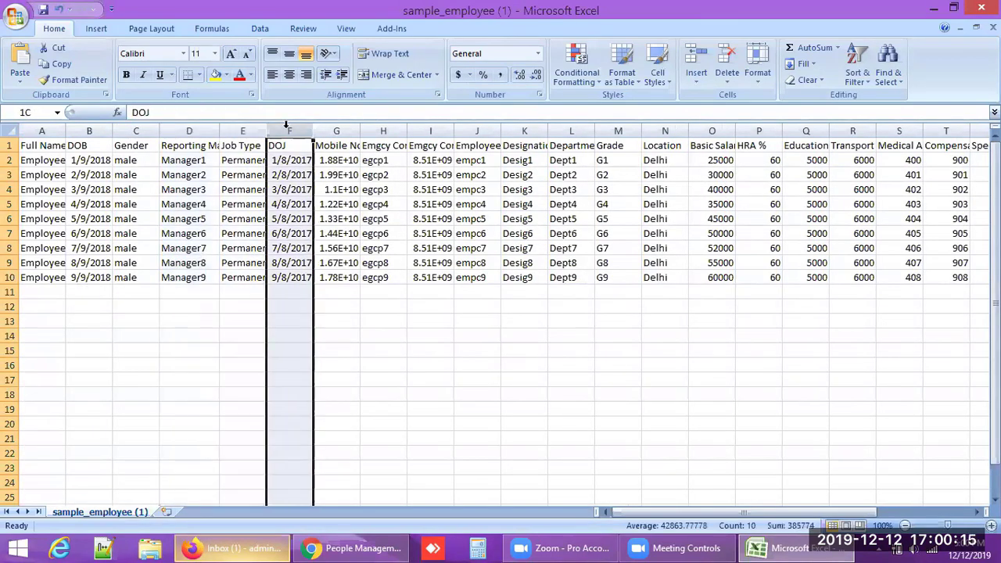
{"action": "left_click", "coordinate": [337, 125]}
{"action": "left_click", "coordinate": [383, 125]}
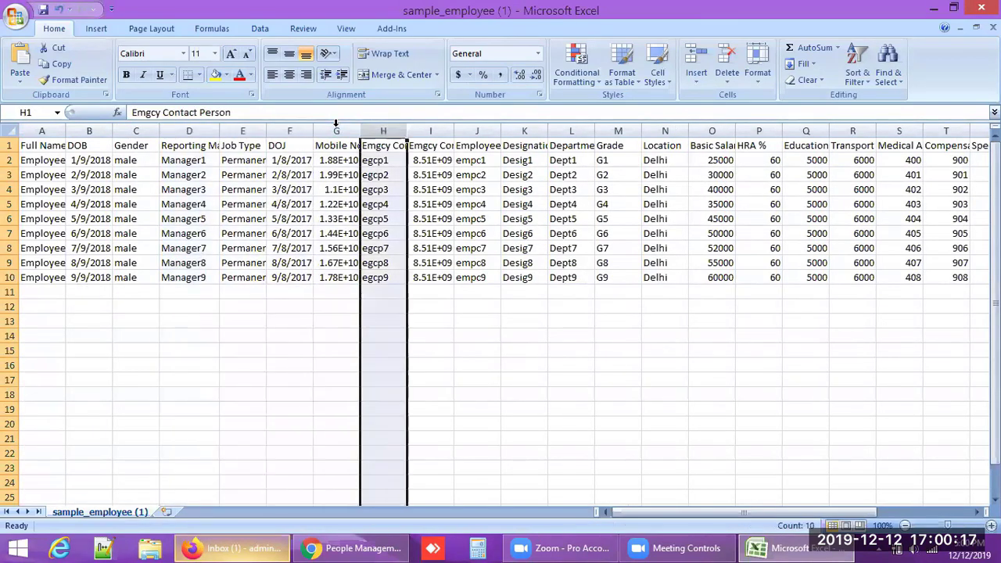
{"action": "left_click", "coordinate": [430, 125]}
{"action": "left_click_drag", "start_coordinate": [575, 409], "coordinate": [629, 481]}
{"action": "left_click", "coordinate": [637, 514]}
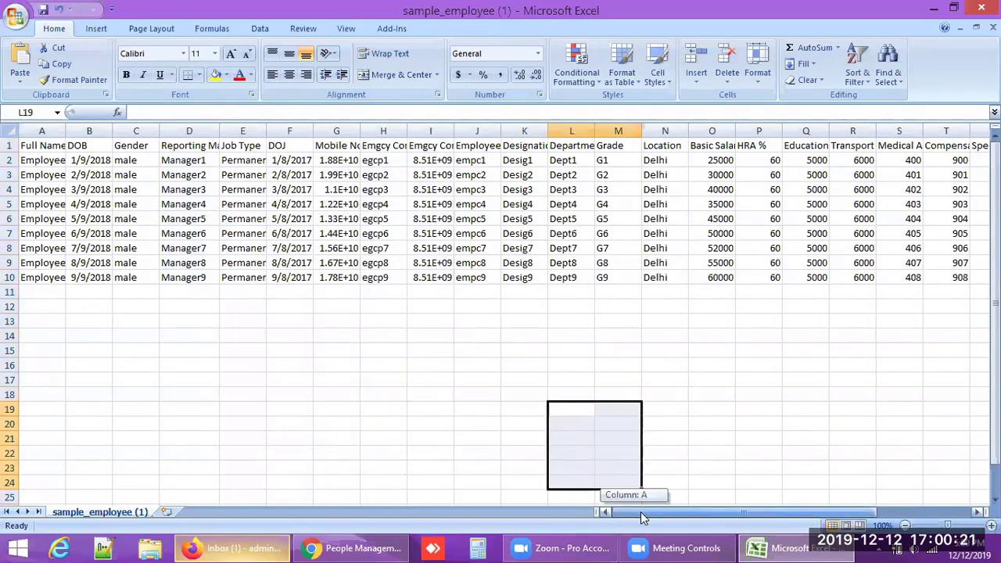
{"action": "left_click_drag", "start_coordinate": [667, 512], "coordinate": [756, 506]}
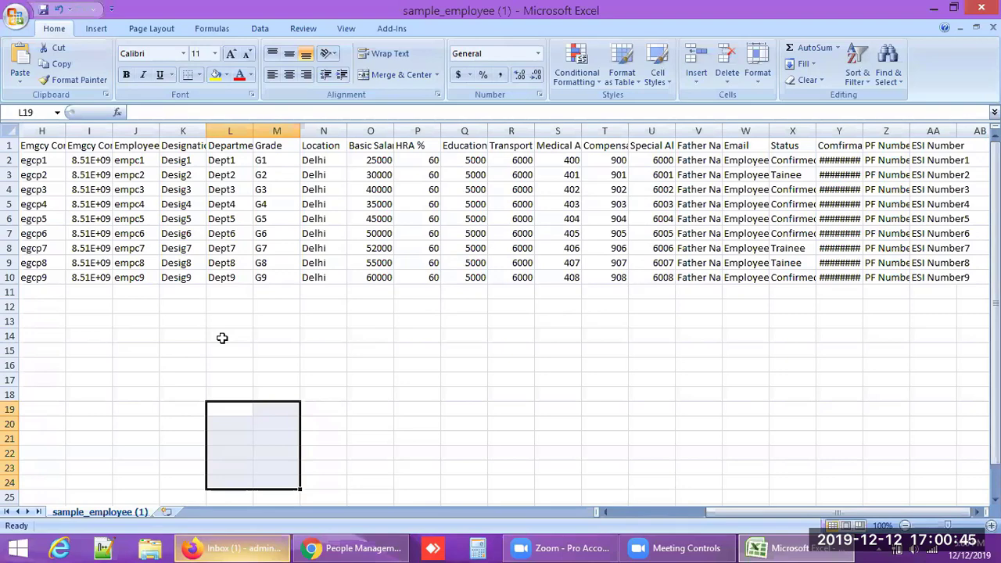
Select the sample sheet's header row, and return to the employee import dialog in Chrome.
{"action": "left_click", "coordinate": [11, 146]}
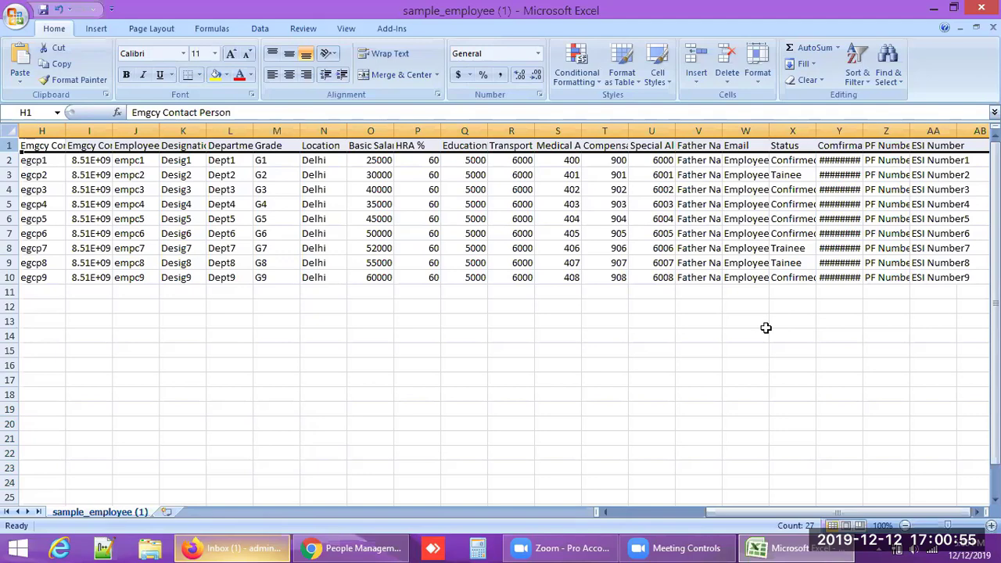
{"action": "left_click", "coordinate": [933, 8]}
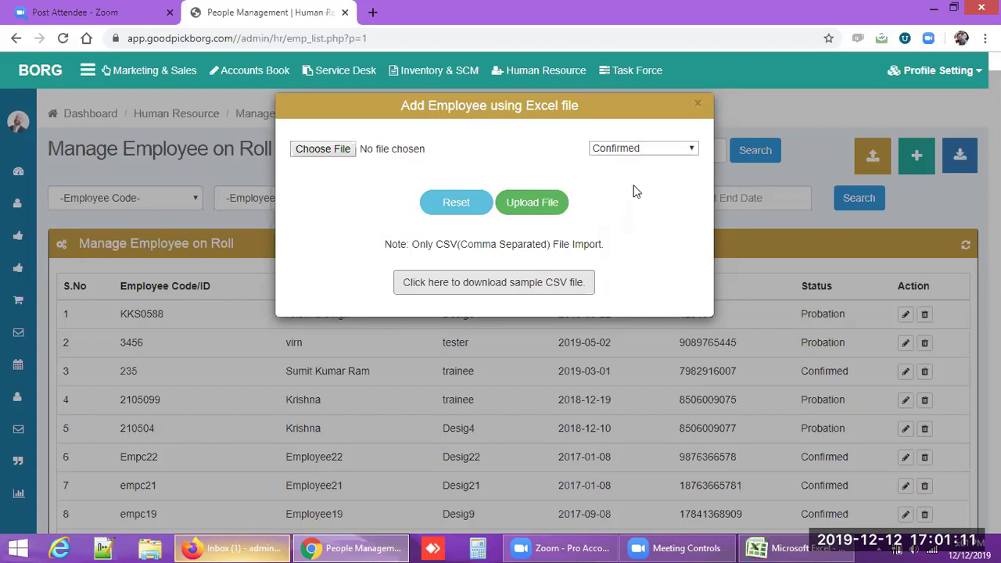
{"action": "left_click", "coordinate": [325, 150]}
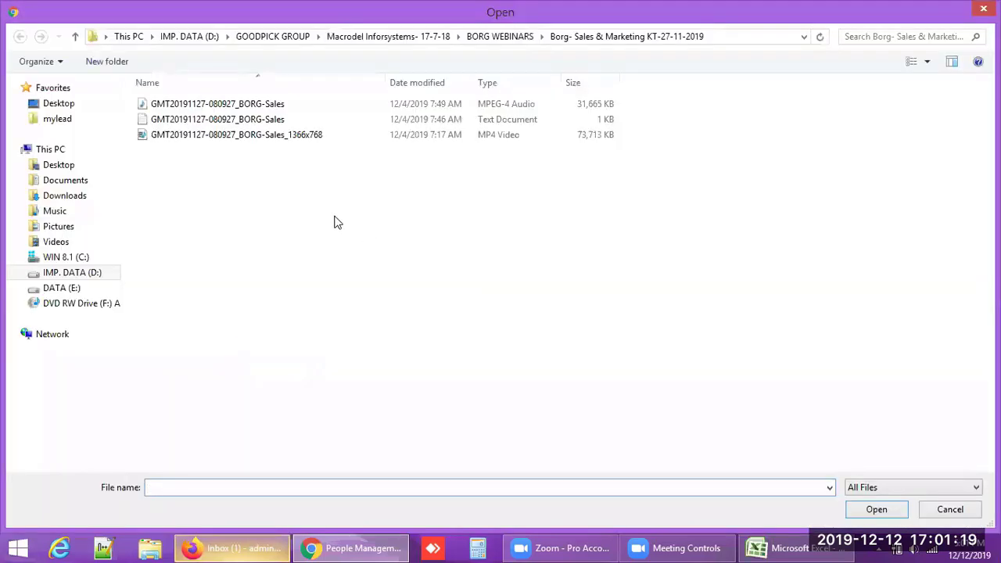
{"action": "left_click", "coordinate": [247, 106]}
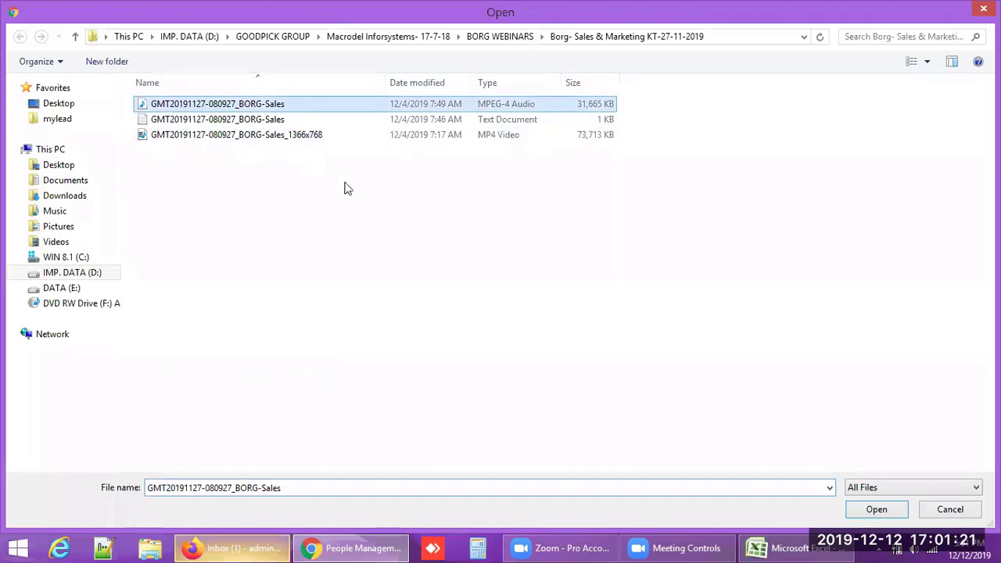
{"action": "left_click", "coordinate": [877, 510]}
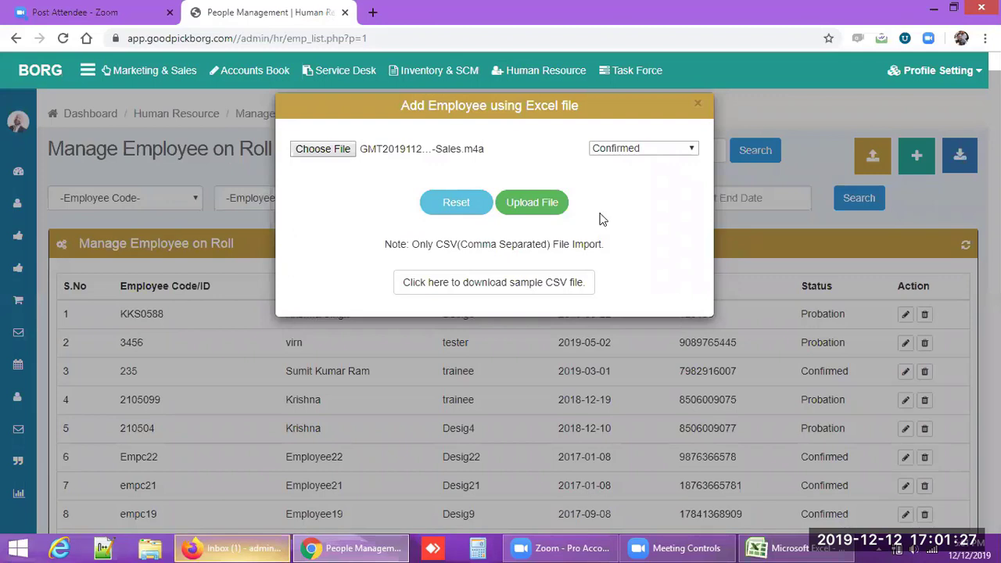
{"action": "left_click", "coordinate": [641, 149]}
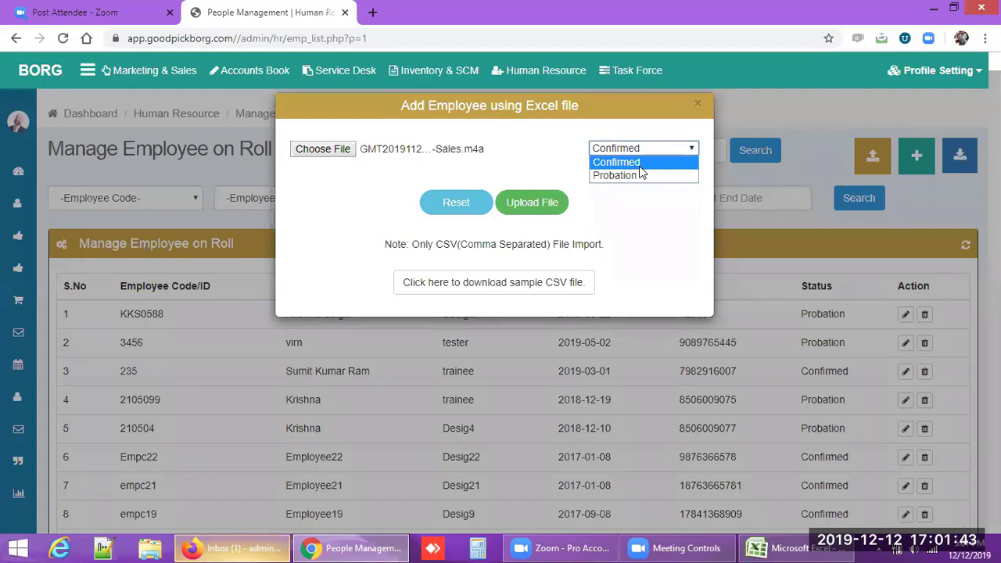
{"action": "left_click", "coordinate": [648, 210]}
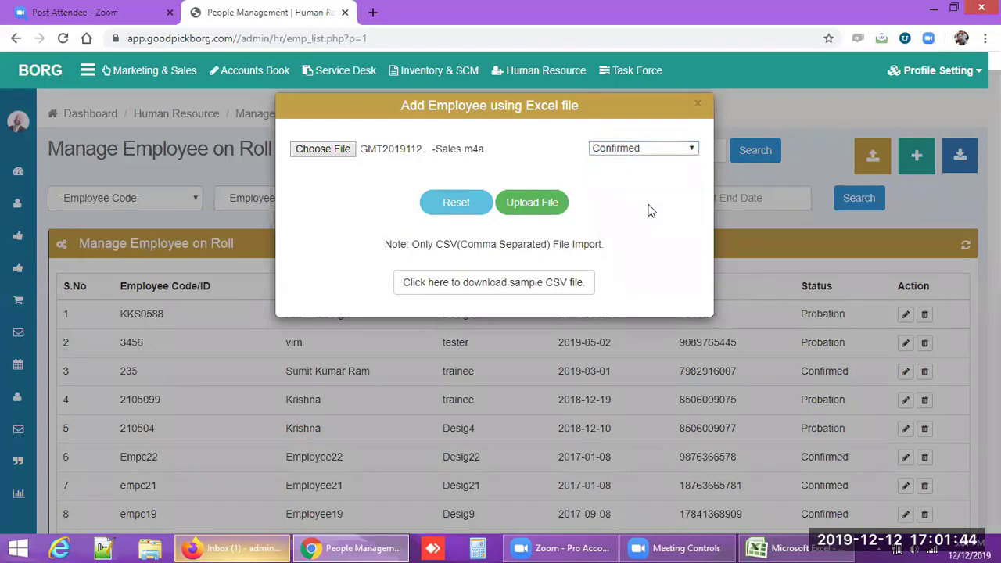
{"action": "left_click", "coordinate": [712, 149]}
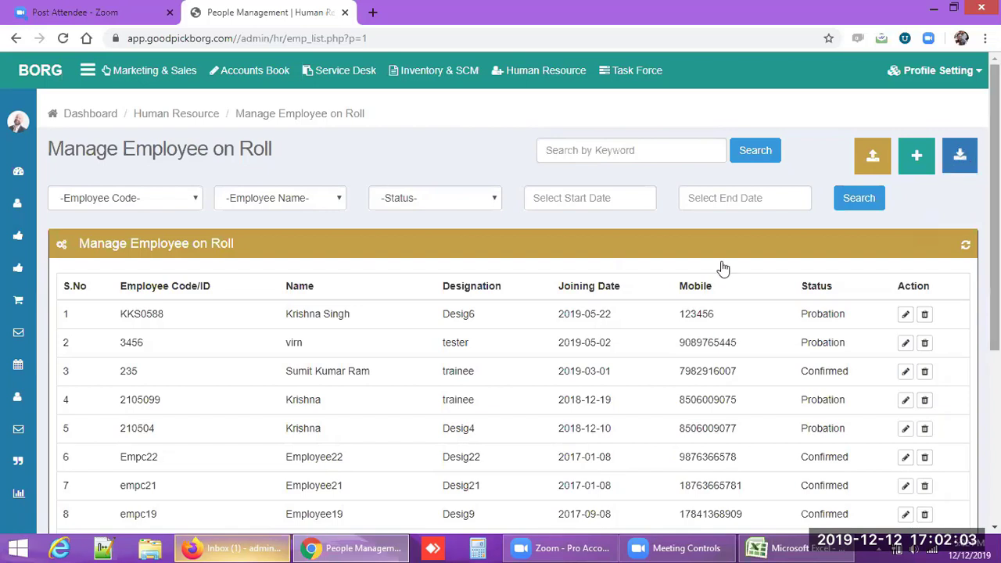
Set the employee list's status filter to Probation and look at the start date filter's calendar.
{"action": "left_click", "coordinate": [431, 199]}
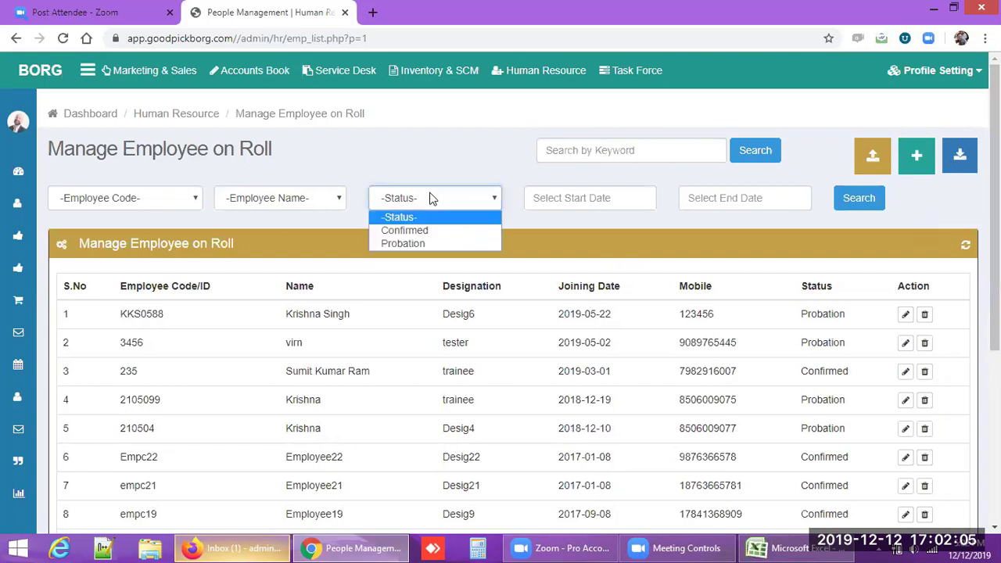
{"action": "left_click", "coordinate": [421, 244]}
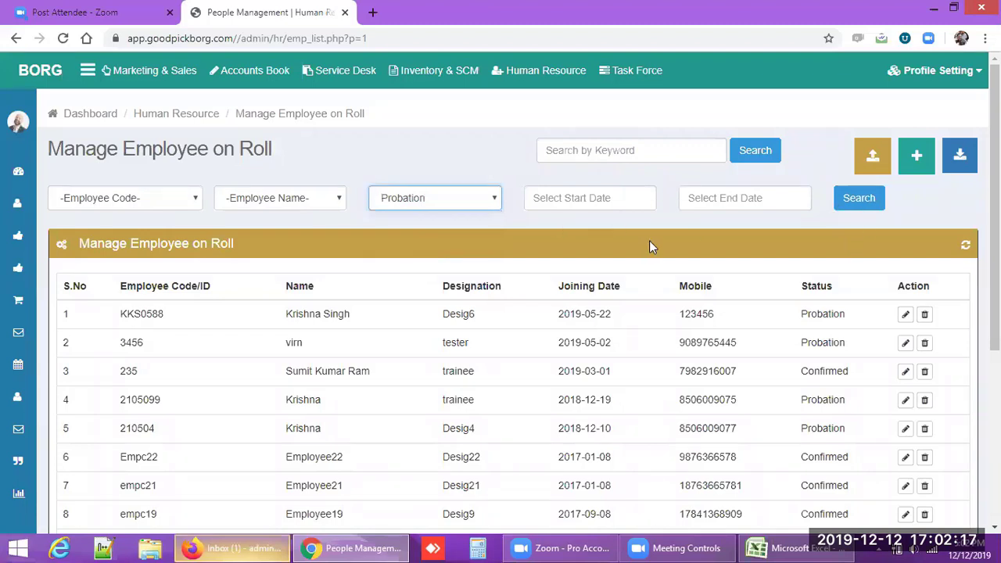
{"action": "left_click", "coordinate": [589, 198]}
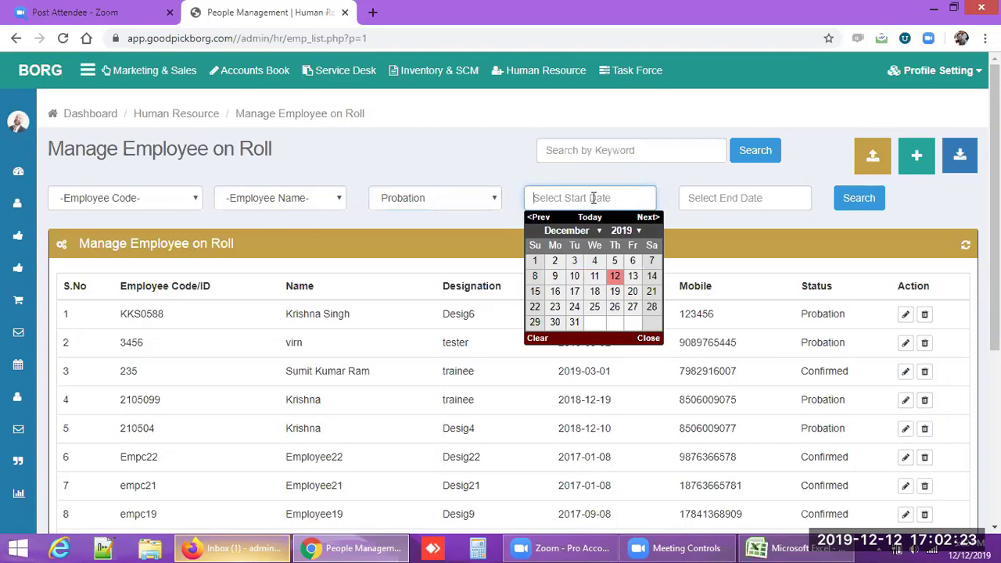
{"action": "left_click", "coordinate": [671, 174]}
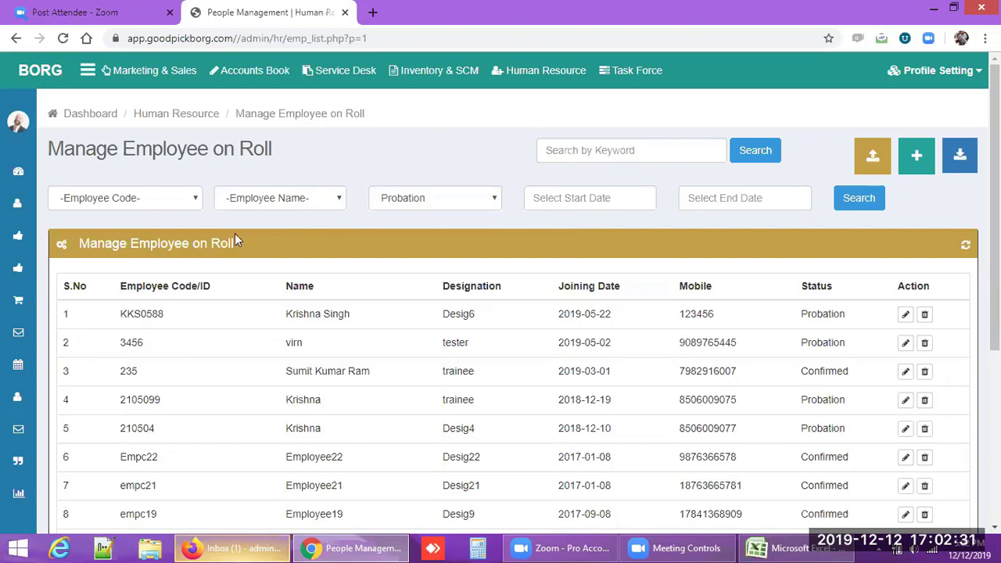
Open the Holidays Calendar page and look through its list of holidays.
{"action": "mouse_move", "coordinate": [35, 289]}
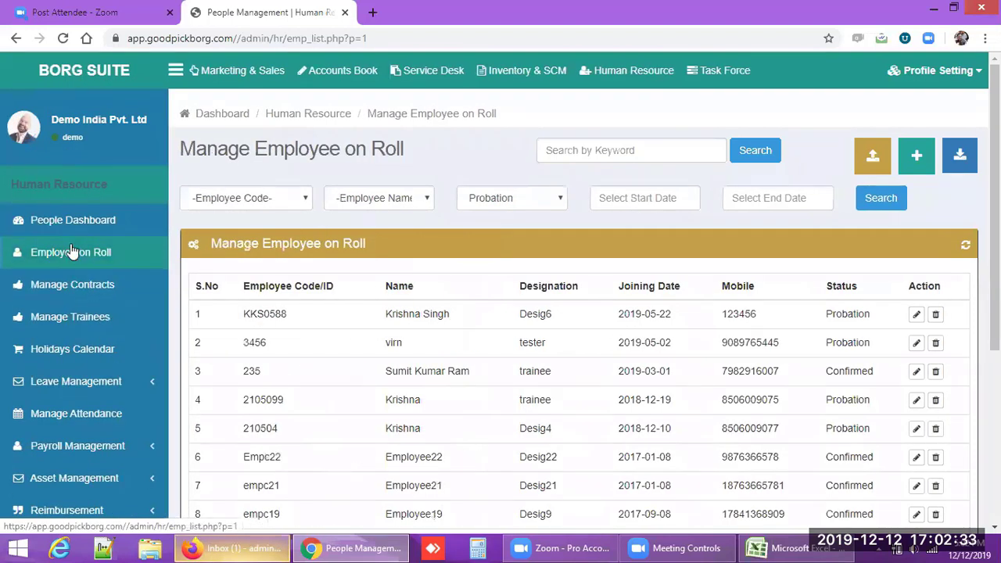
{"action": "left_click", "coordinate": [80, 350]}
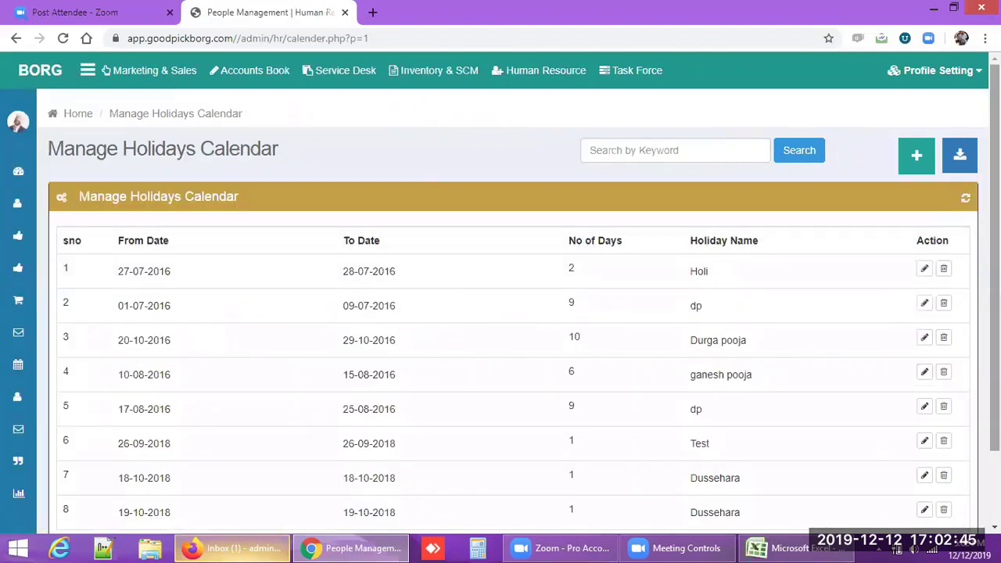
{"action": "scroll", "coordinate": [501, 313], "scroll_direction": "down", "scroll_amount": 1}
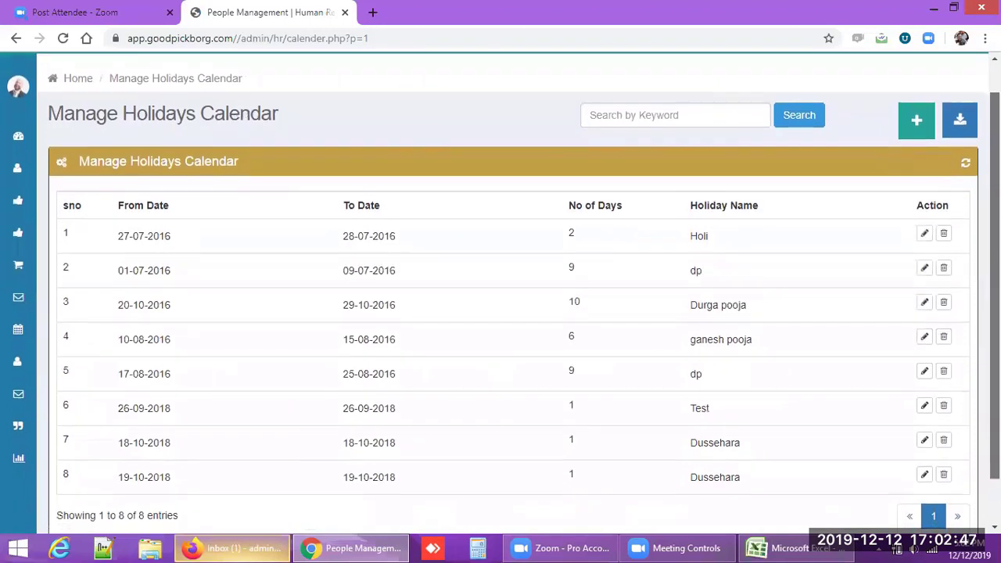
{"action": "scroll", "coordinate": [501, 312], "scroll_direction": "down", "scroll_amount": 1}
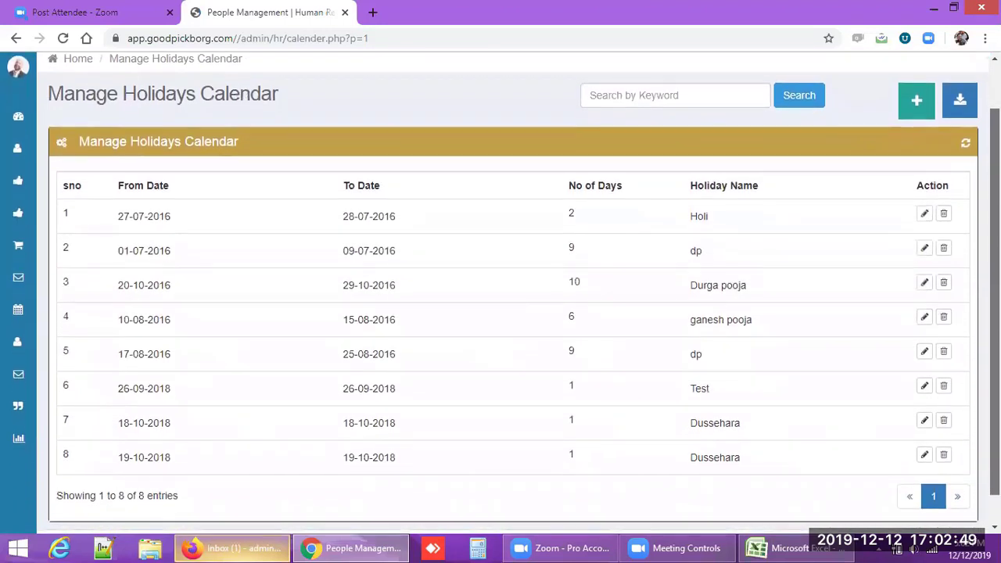
{"action": "scroll", "coordinate": [500, 312], "scroll_direction": "up", "scroll_amount": 1}
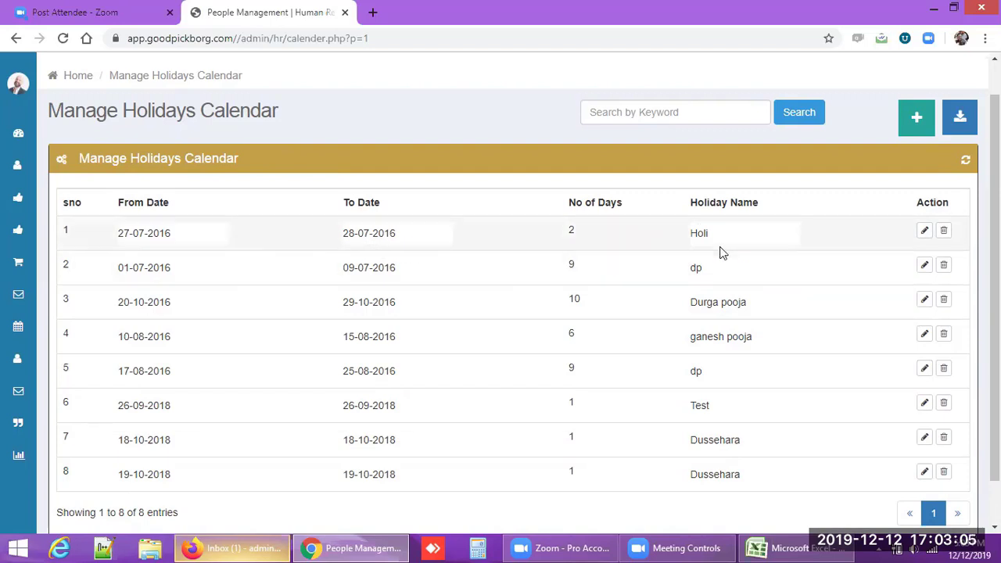
Examine the Holi entry's holiday name and dates along with the other entries in the holidays list.
{"action": "left_click_drag", "start_coordinate": [713, 235], "coordinate": [687, 232]}
{"action": "left_click", "coordinate": [690, 248]}
{"action": "left_click", "coordinate": [701, 232]}
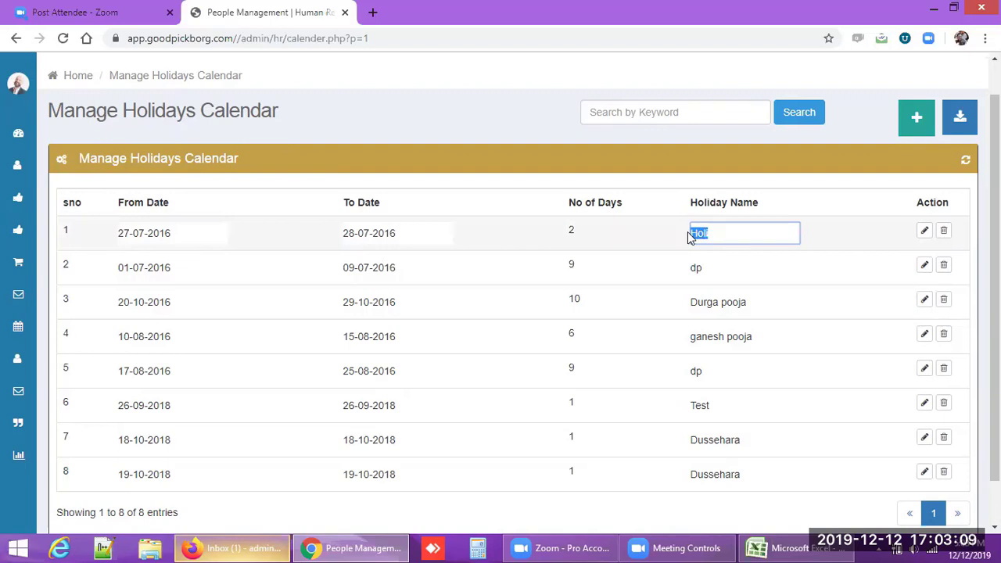
{"action": "left_click", "coordinate": [639, 246]}
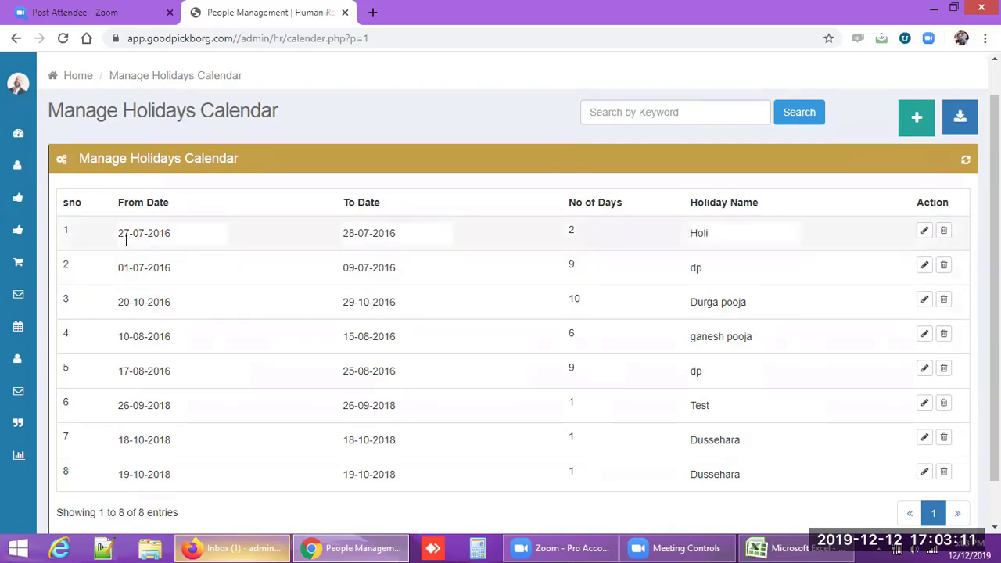
{"action": "left_click", "coordinate": [393, 233]}
{"action": "left_click", "coordinate": [501, 233]}
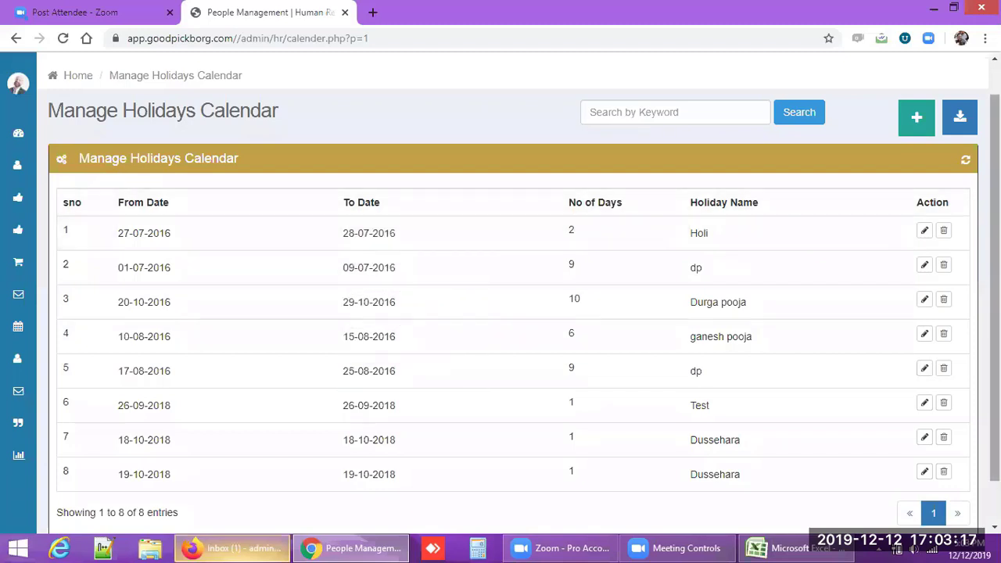
{"action": "scroll", "coordinate": [995, 234], "scroll_direction": "down", "scroll_amount": 1}
{"action": "scroll", "coordinate": [995, 235], "scroll_direction": "down", "scroll_amount": 1}
{"action": "scroll", "coordinate": [995, 235], "scroll_direction": "down", "scroll_amount": 1}
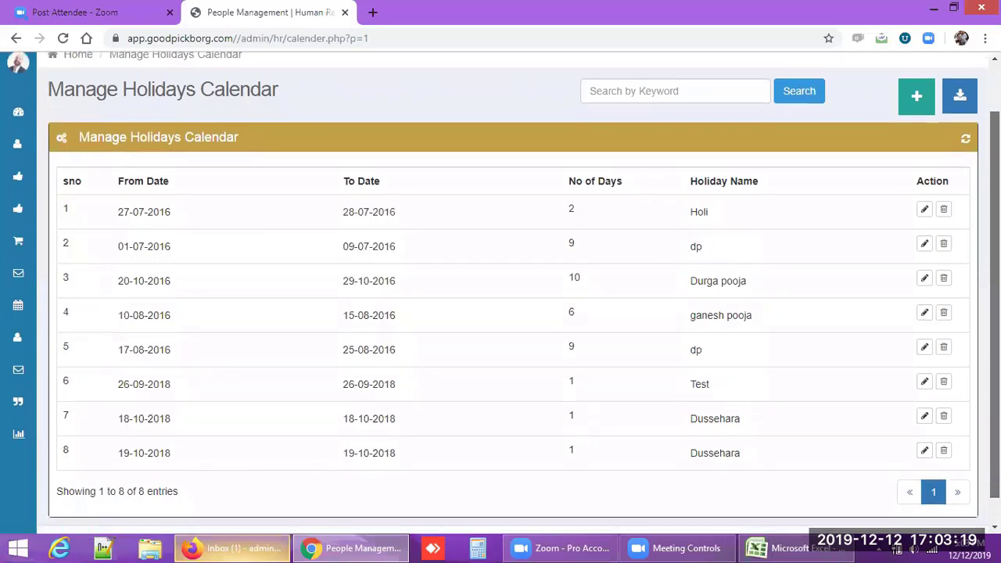
{"action": "scroll", "coordinate": [995, 235], "scroll_direction": "up", "scroll_amount": 1}
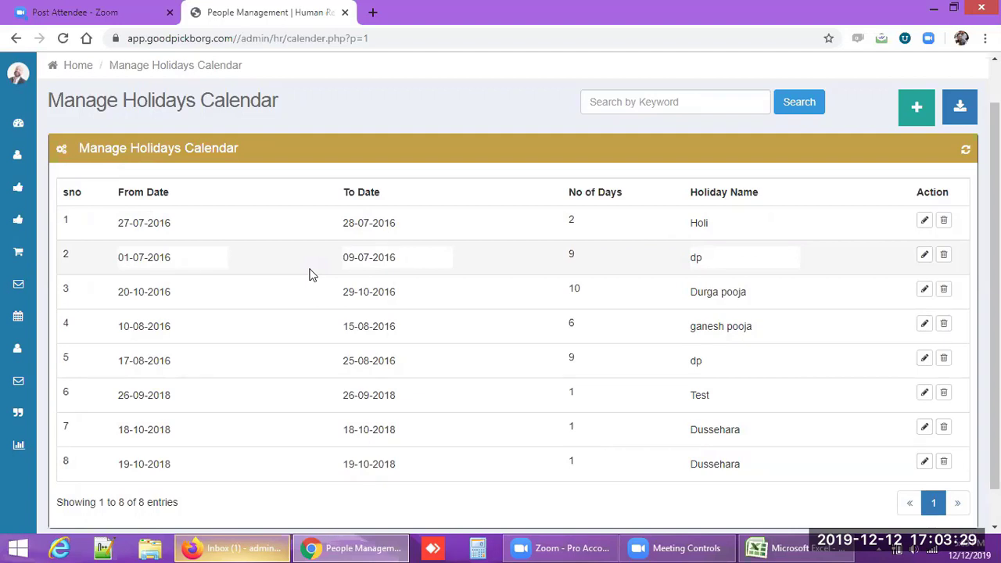
Open the Manage Leave page of the Leave Management section.
{"action": "mouse_move", "coordinate": [47, 202]}
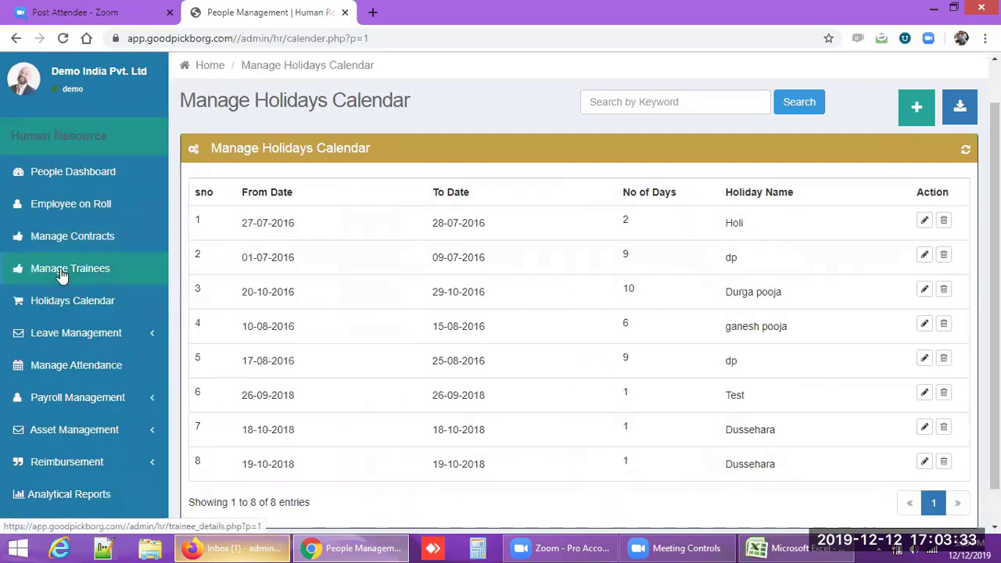
{"action": "left_click", "coordinate": [72, 336]}
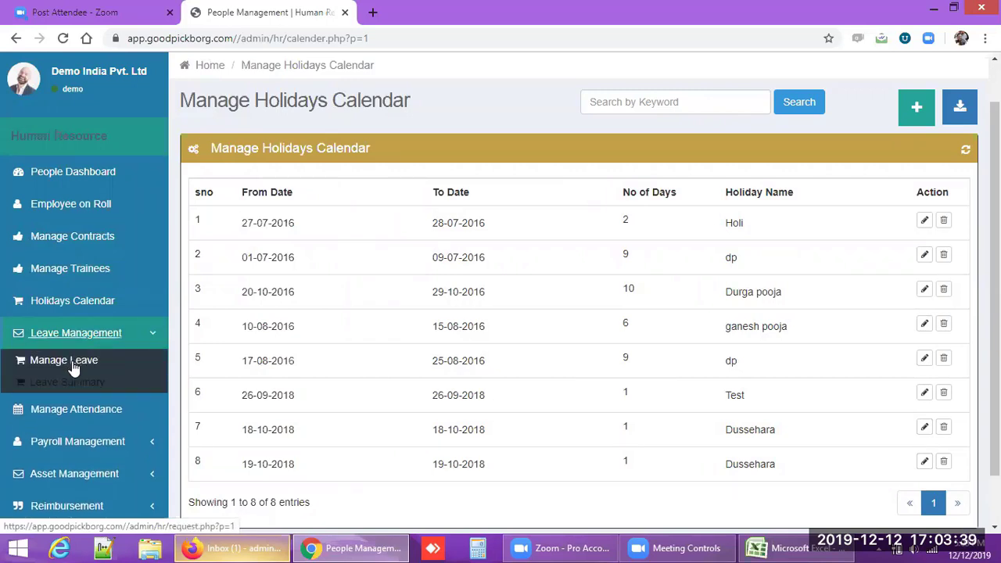
{"action": "left_click", "coordinate": [72, 363]}
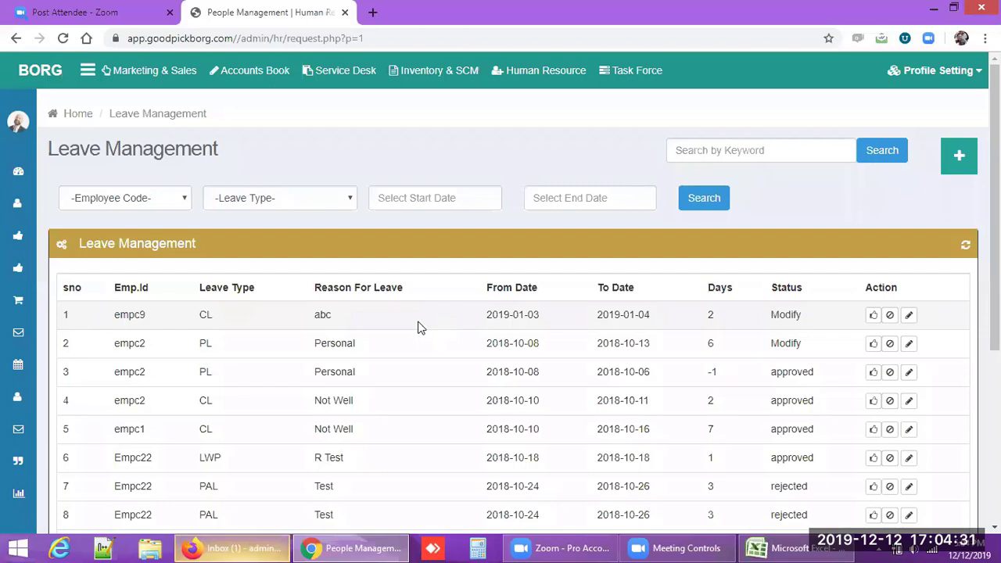
Start a new leave request for employee empc5 with the leave type CL.
{"action": "left_click", "coordinate": [960, 160]}
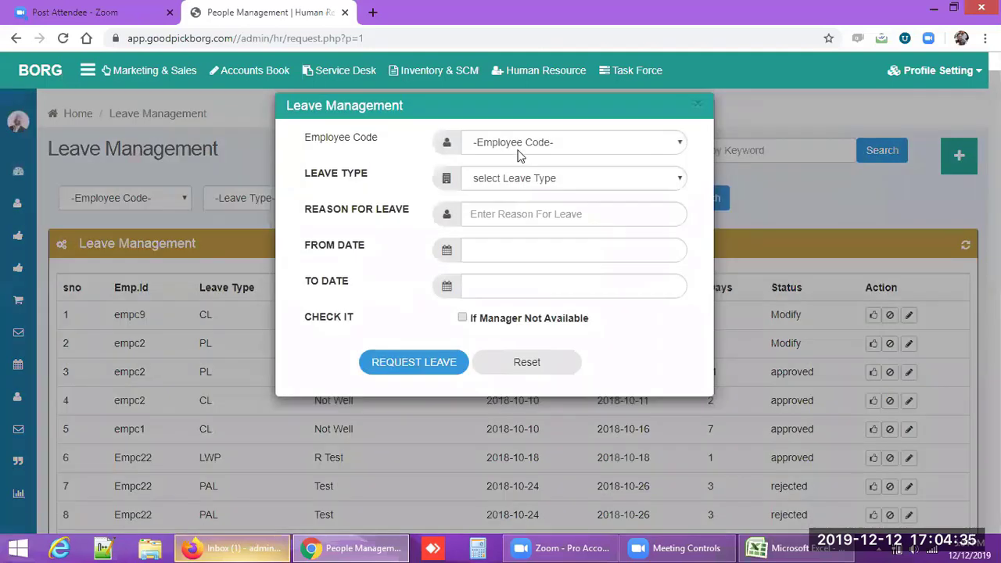
{"action": "left_click", "coordinate": [518, 148]}
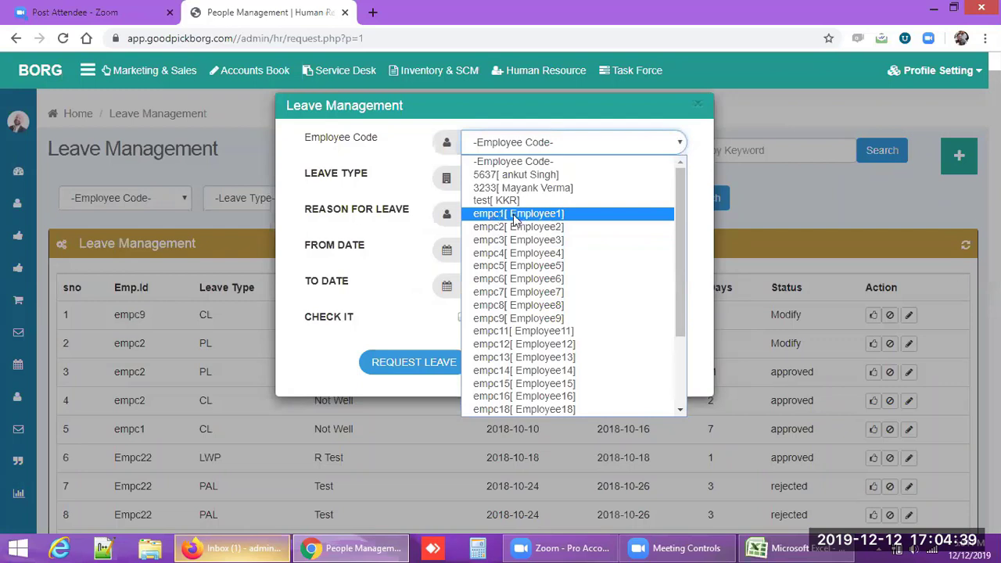
{"action": "left_click", "coordinate": [526, 266]}
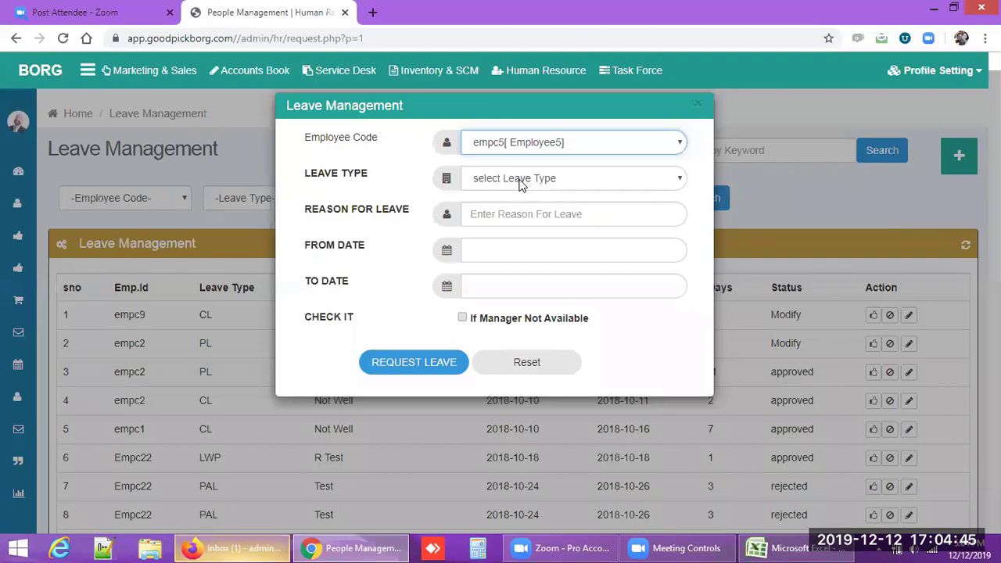
{"action": "left_click", "coordinate": [521, 185]}
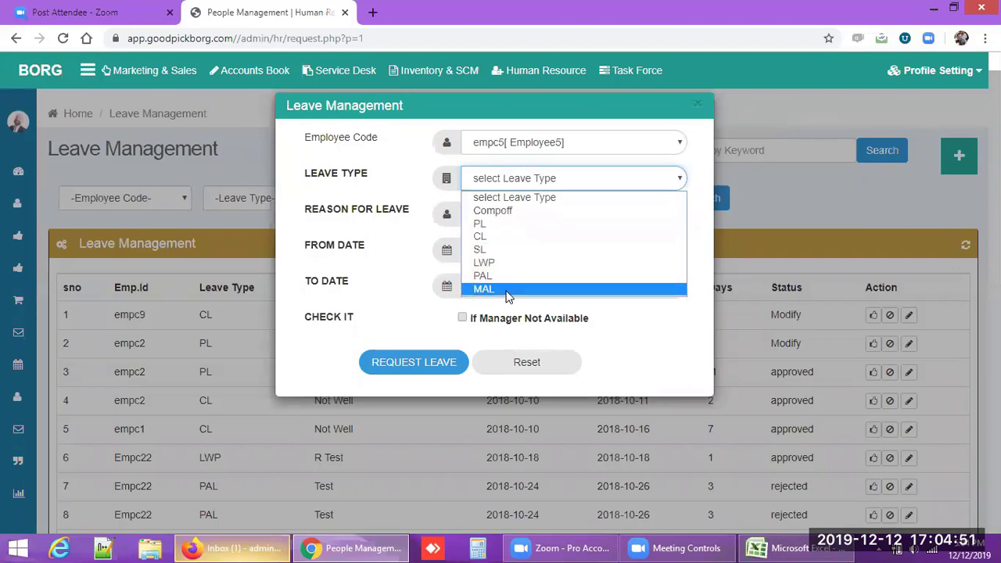
{"action": "left_click", "coordinate": [508, 237]}
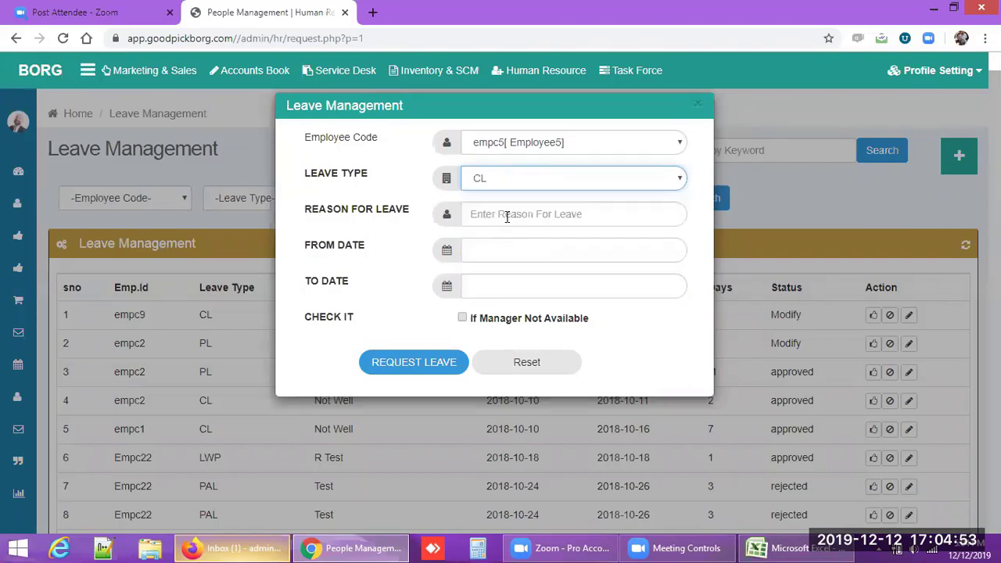
Look at the leave request's reason, from date and to date fields, and close the form without submitting it.
{"action": "left_click", "coordinate": [507, 216]}
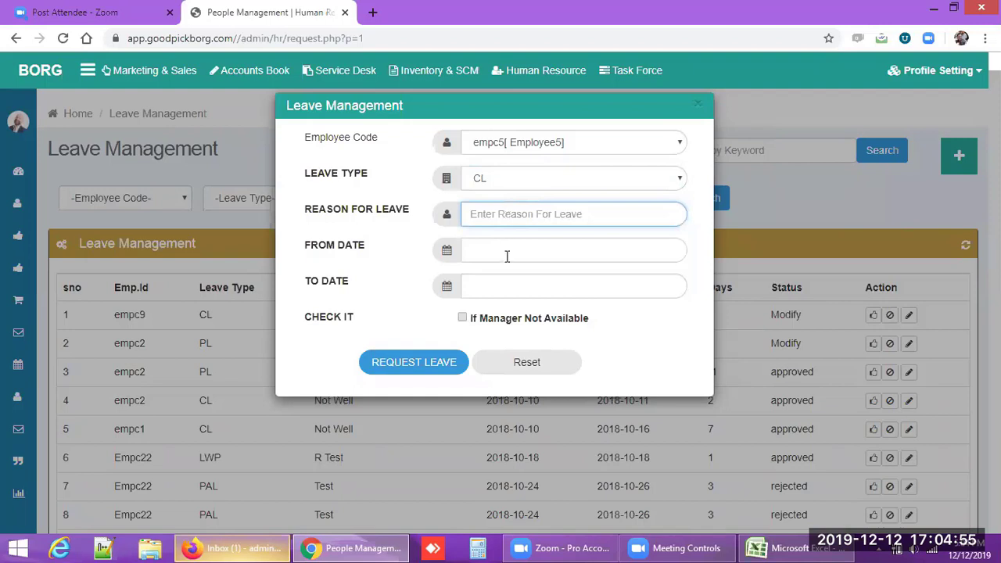
{"action": "left_click", "coordinate": [504, 250]}
{"action": "left_click", "coordinate": [478, 286]}
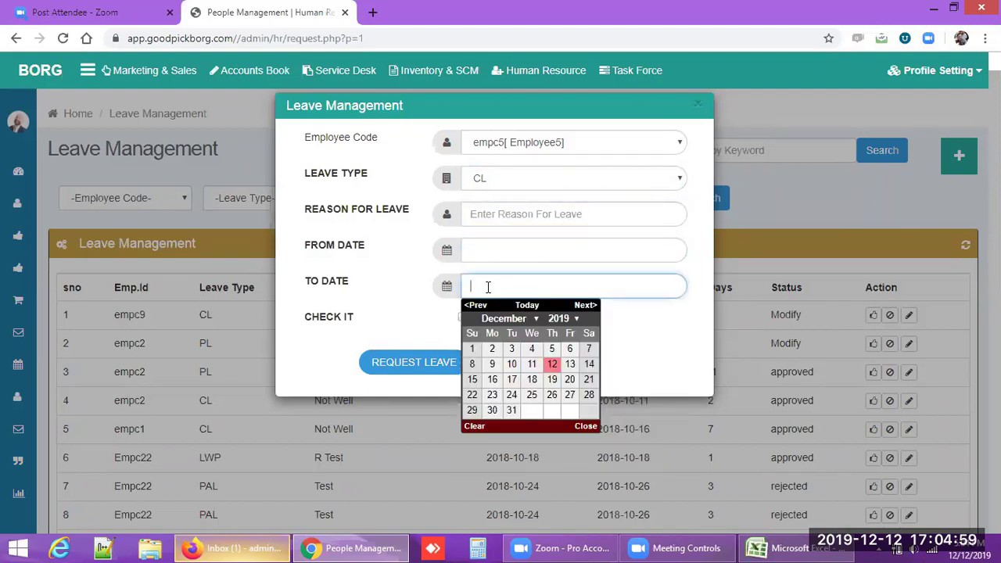
{"action": "left_click", "coordinate": [459, 332]}
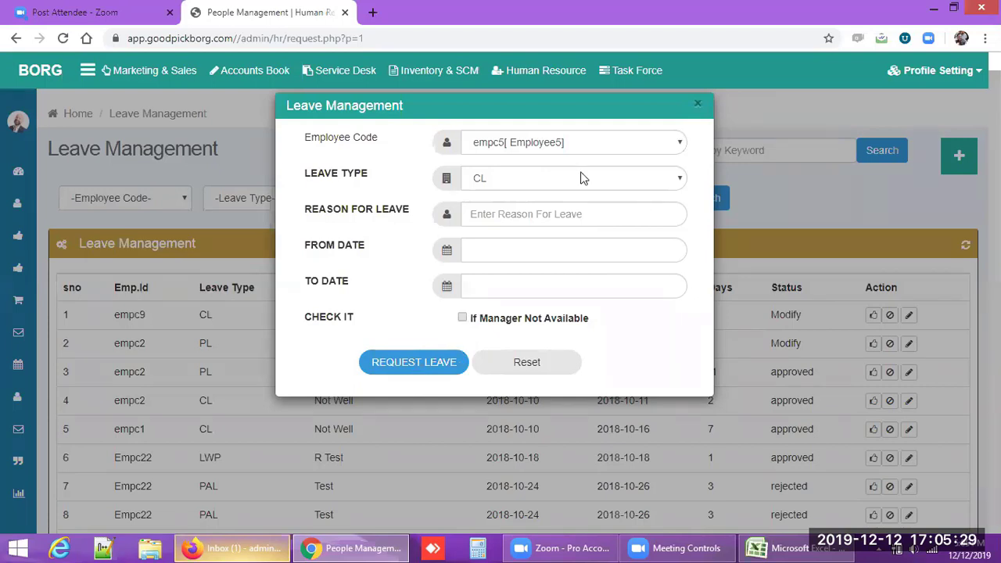
{"action": "left_click", "coordinate": [250, 338]}
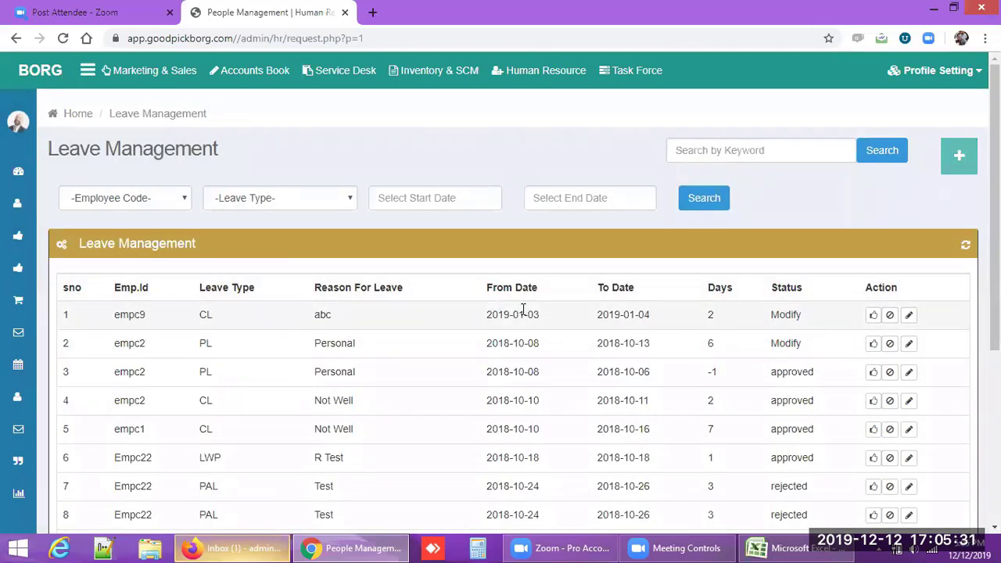
Examine the from and to dates of the first leave request in the list.
{"action": "left_click_drag", "start_coordinate": [509, 315], "coordinate": [529, 316]}
{"action": "left_click", "coordinate": [663, 316]}
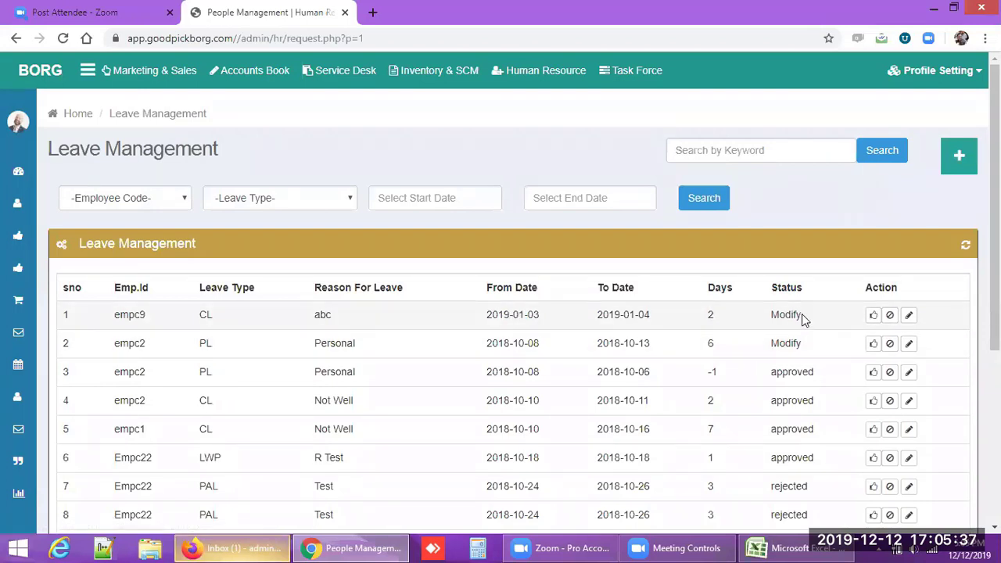
Approve the first leave request in the list, for employee empc9.
{"action": "left_click_drag", "start_coordinate": [802, 314], "coordinate": [769, 315]}
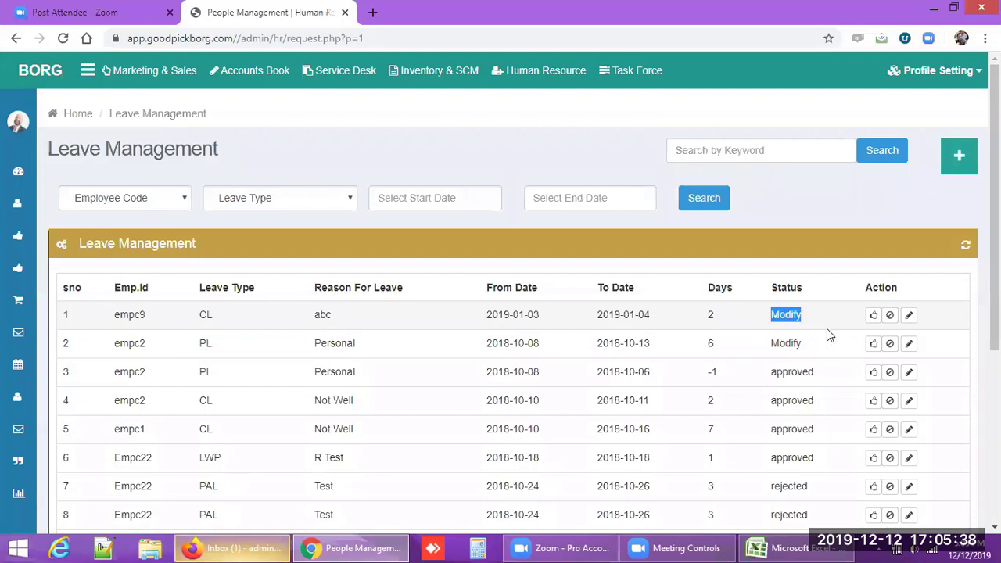
{"action": "left_click", "coordinate": [873, 316]}
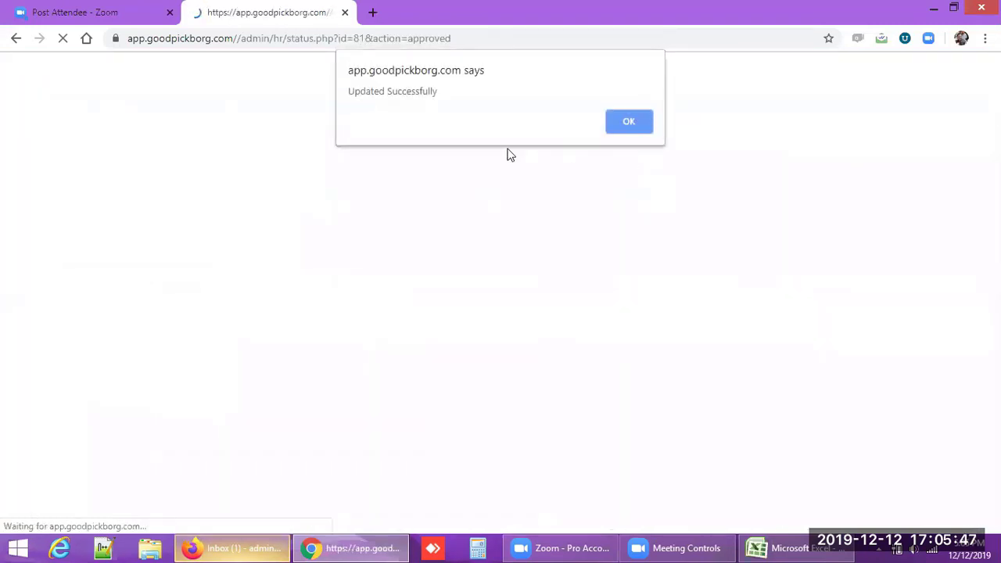
{"action": "left_click", "coordinate": [630, 123]}
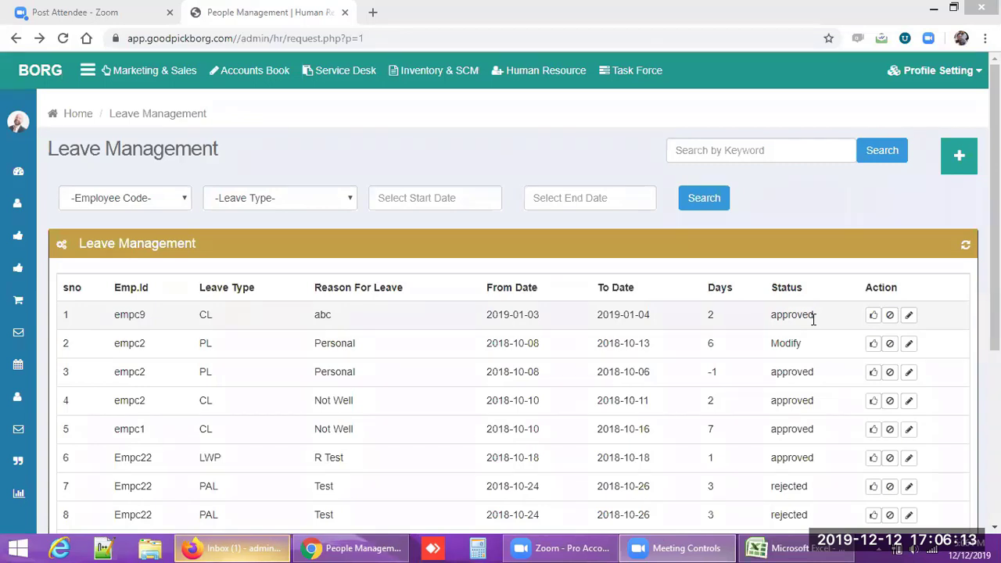
{"action": "mouse_move", "coordinate": [10, 291]}
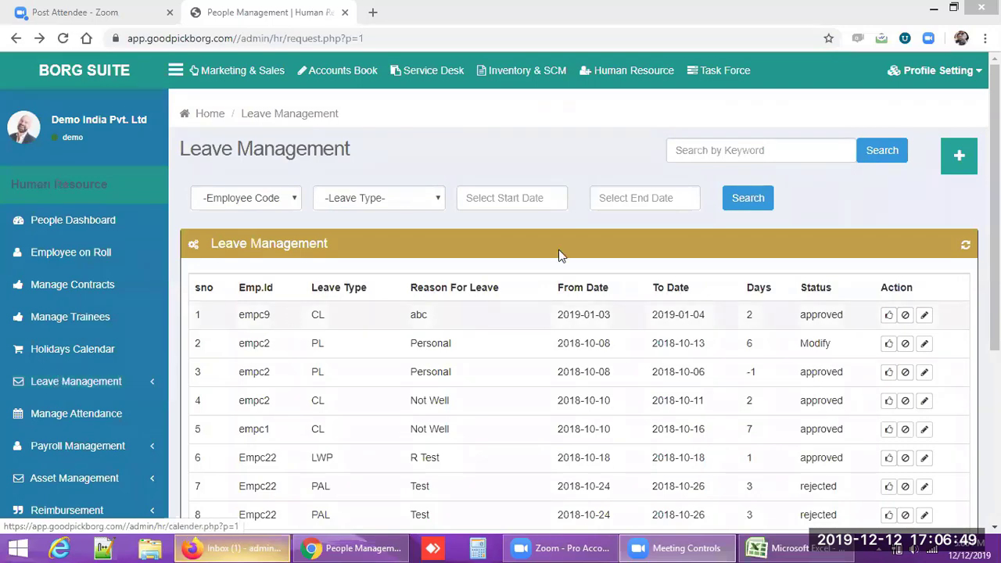
{"action": "left_click", "coordinate": [935, 72]}
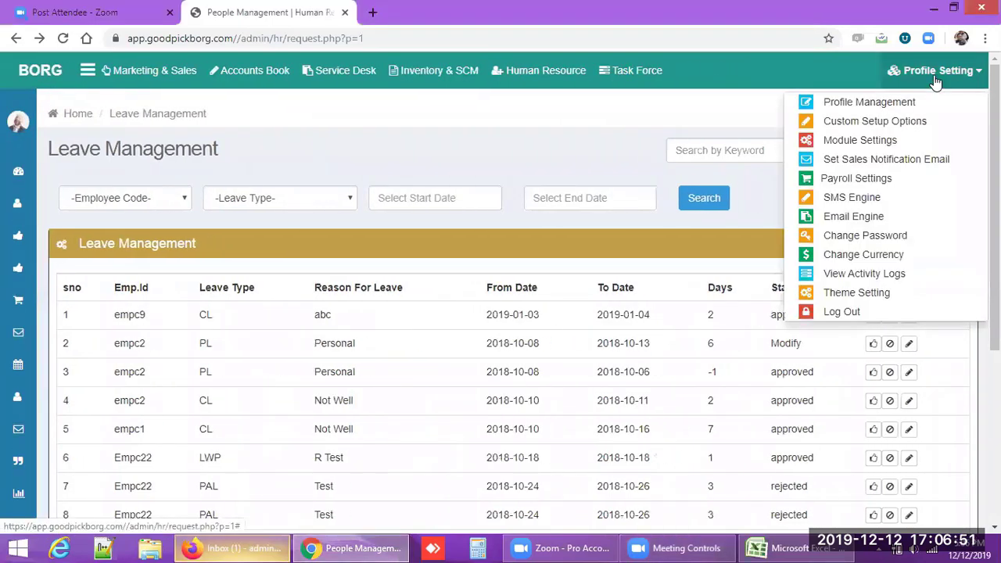
{"action": "left_click", "coordinate": [855, 89]}
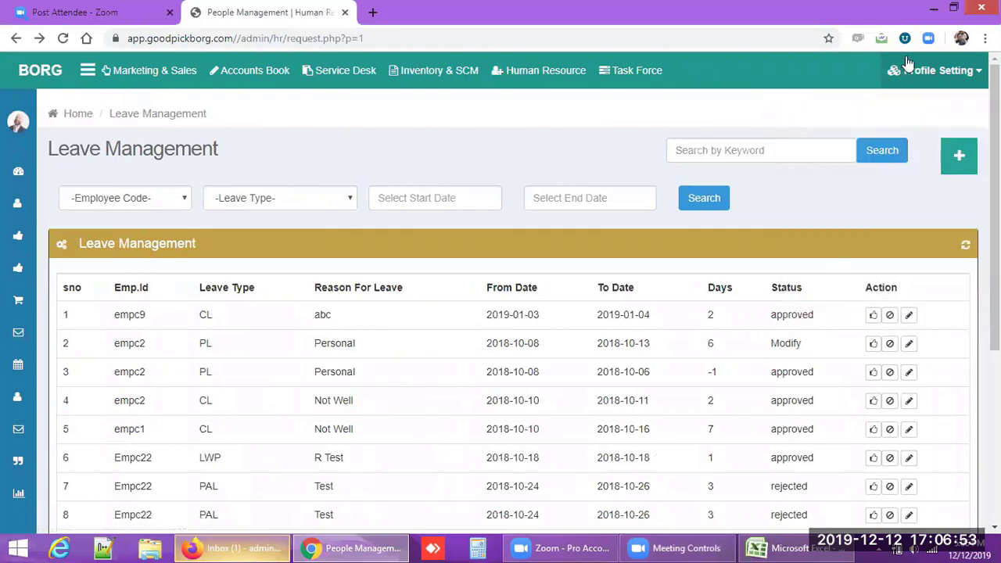
{"action": "left_click", "coordinate": [935, 70]}
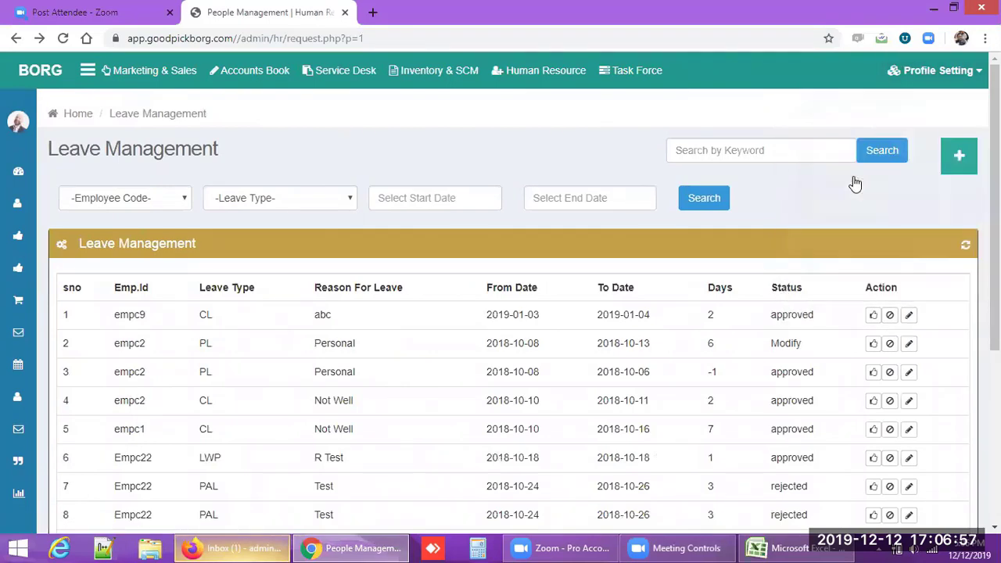
Open the Leave Details page of the Leave Management section.
{"action": "left_click", "coordinate": [6, 344]}
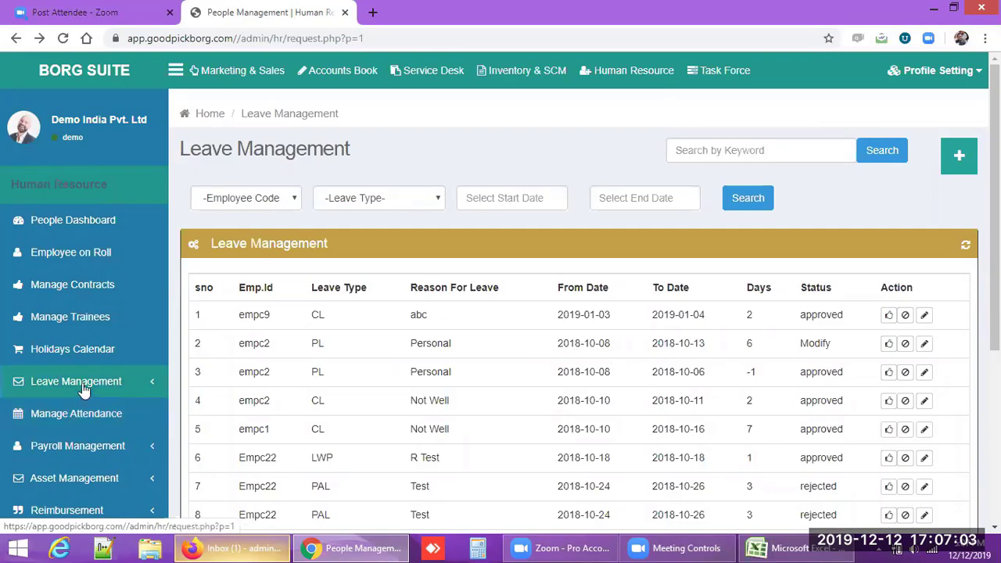
{"action": "left_click", "coordinate": [84, 388]}
{"action": "left_click", "coordinate": [69, 431]}
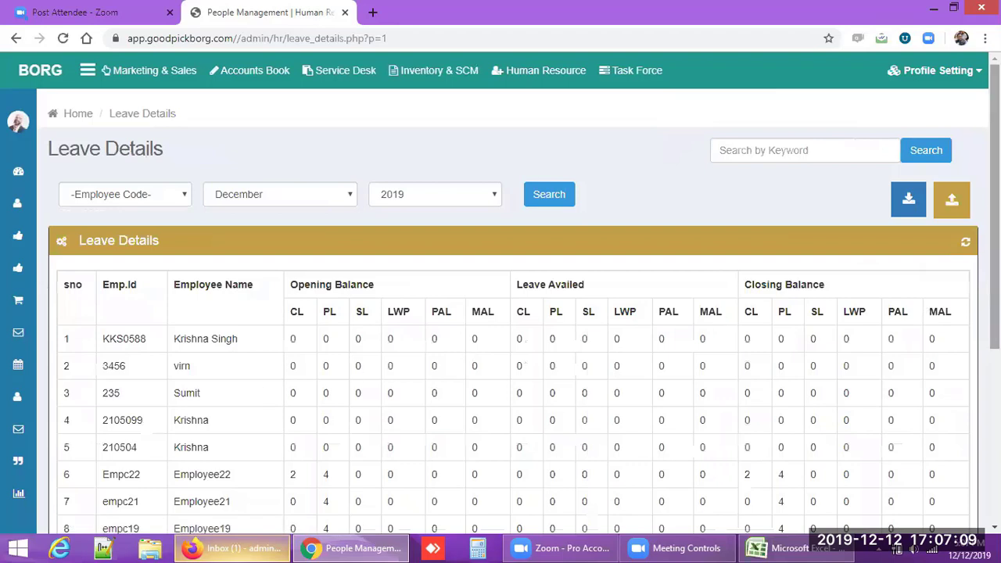
Examine the opening balance, leave availed and closing balance columns, including the opening CL and PL balances of employee Empc22.
{"action": "scroll", "coordinate": [520, 281], "scroll_direction": "down", "scroll_amount": 1}
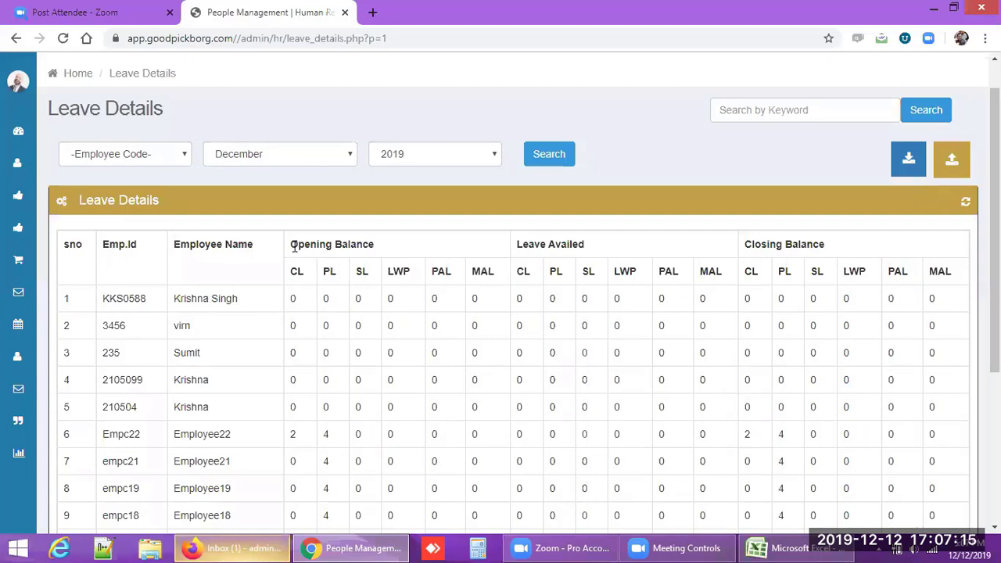
{"action": "triple_click", "coordinate": [352, 246]}
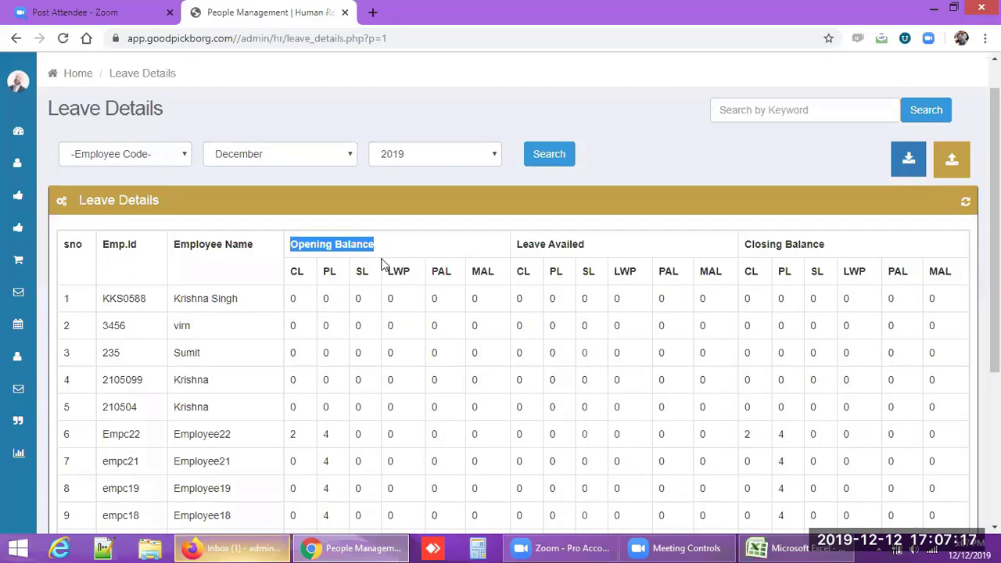
{"action": "left_click_drag", "start_coordinate": [517, 244], "coordinate": [594, 258]}
{"action": "left_click_drag", "start_coordinate": [746, 244], "coordinate": [820, 244]}
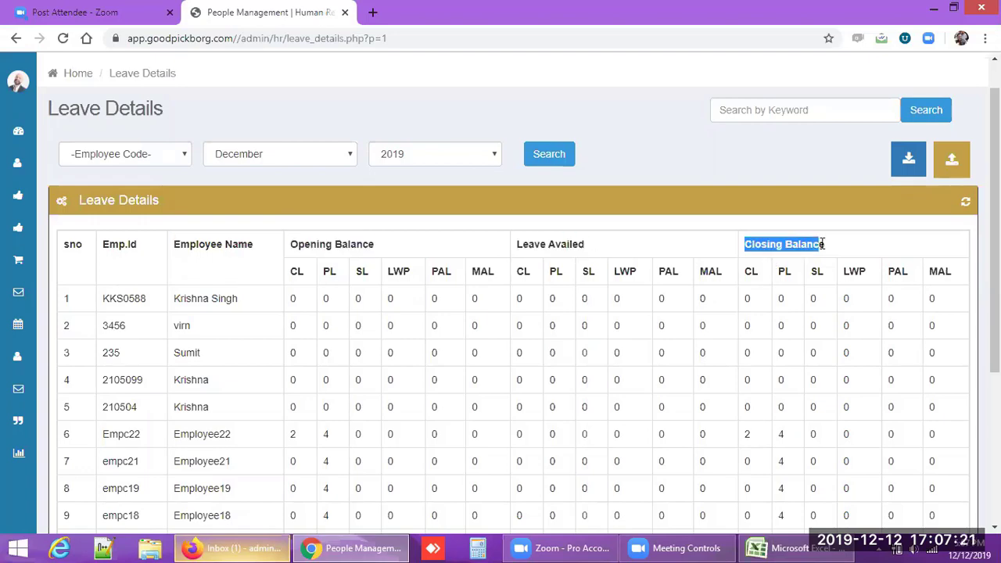
{"action": "scroll", "coordinate": [531, 313], "scroll_direction": "down", "scroll_amount": 2}
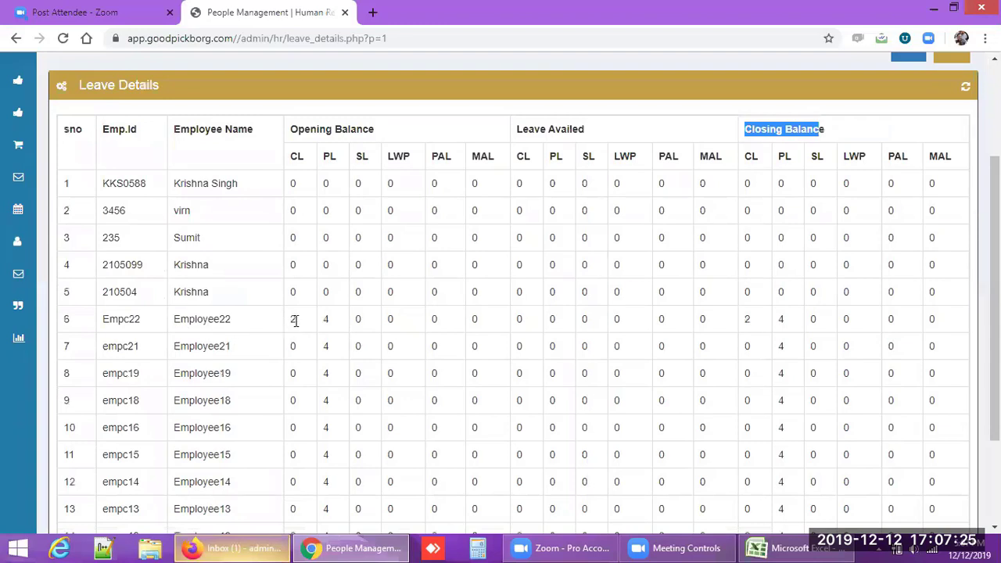
{"action": "left_click_drag", "start_coordinate": [296, 319], "coordinate": [289, 322]}
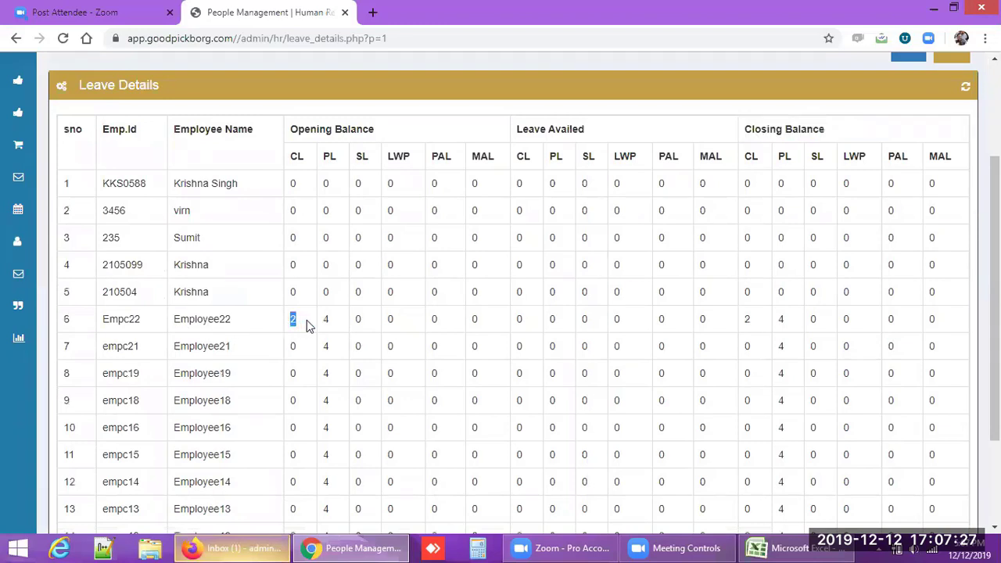
{"action": "double_click", "coordinate": [325, 319]}
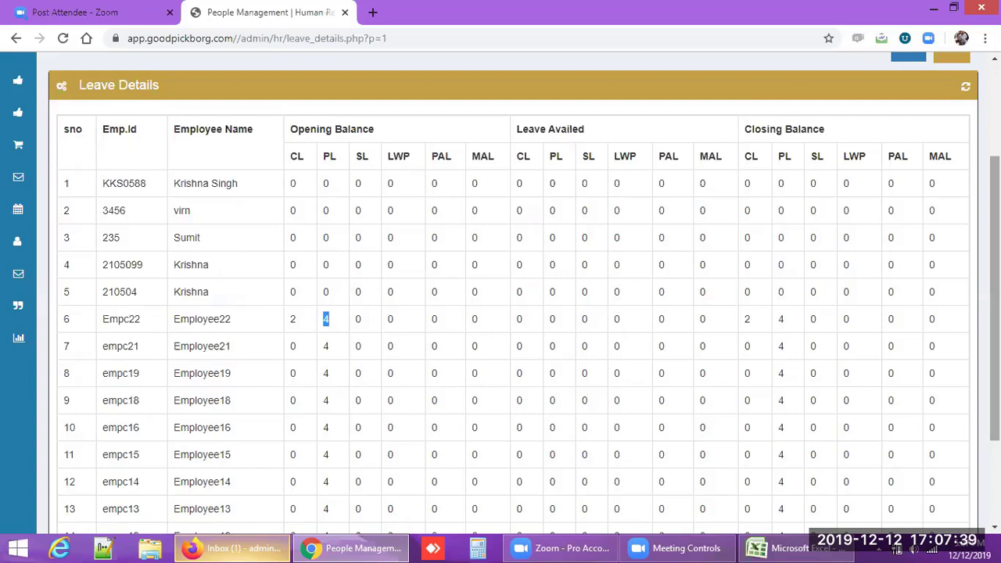
{"action": "scroll", "coordinate": [506, 298], "scroll_direction": "down", "scroll_amount": 1}
{"action": "scroll", "coordinate": [995, 305], "scroll_direction": "up", "scroll_amount": 1}
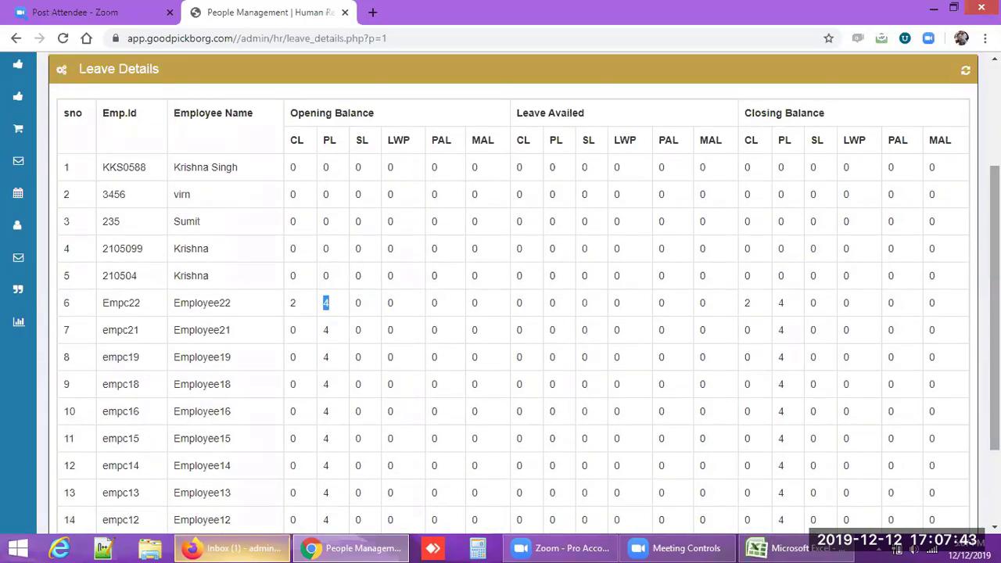
Open the Manage Attendance page and bring up the form for a new attendance punch-in.
{"action": "mouse_move", "coordinate": [14, 202]}
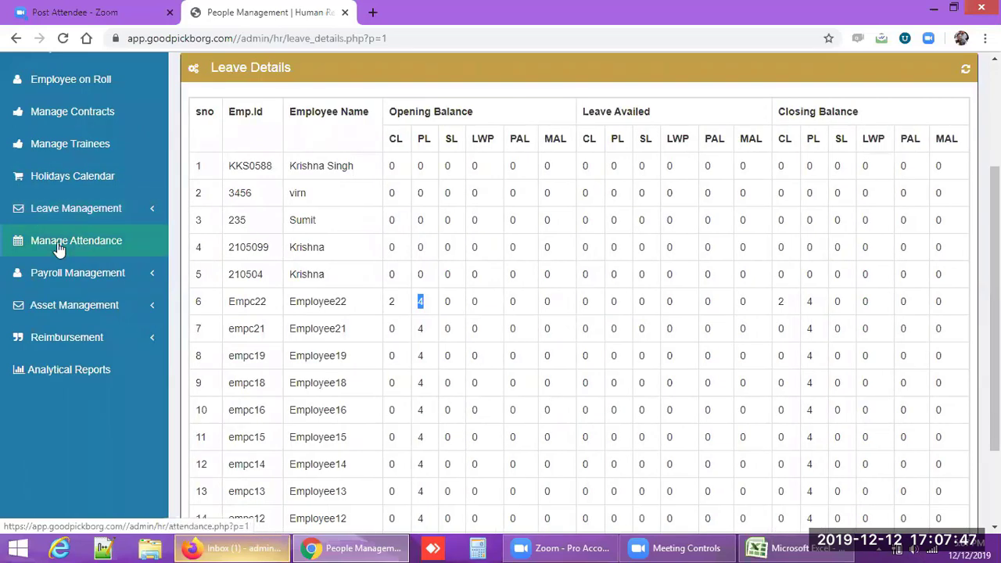
{"action": "left_click", "coordinate": [59, 247]}
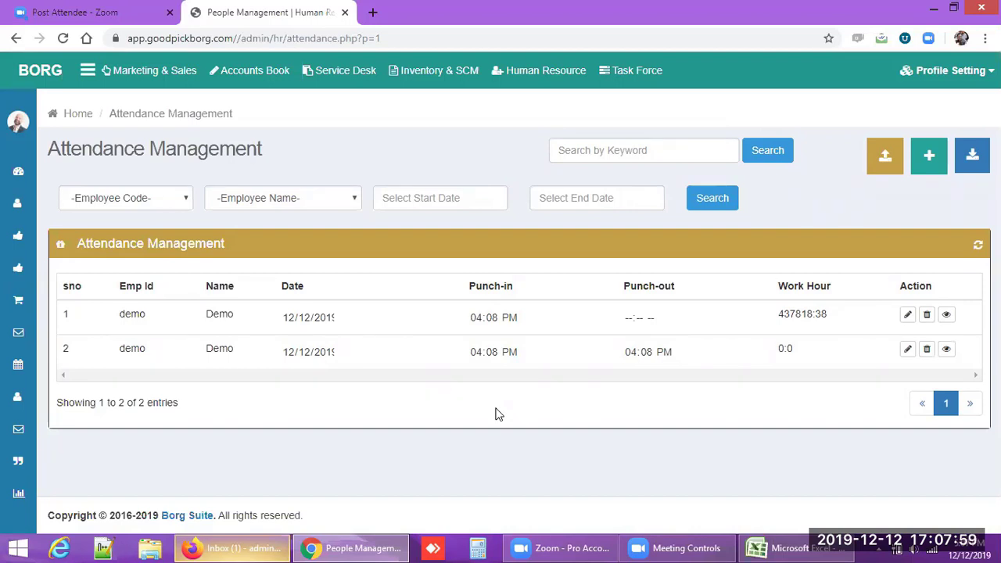
{"action": "left_click", "coordinate": [928, 182]}
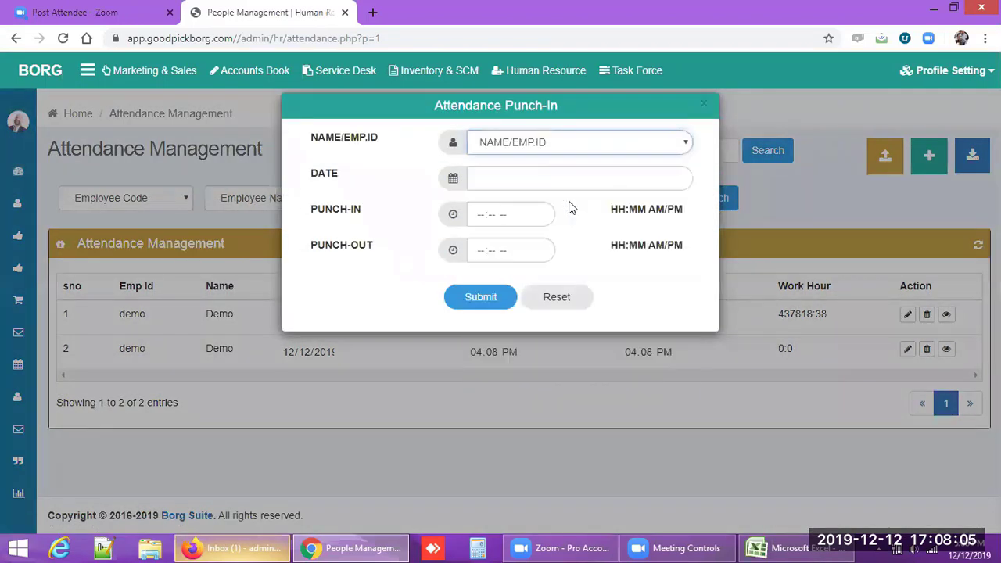
Choose Employee11(empc11) in the punch-in form, look at the date calendar, and close the form without submitting it.
{"action": "key", "text": "alt+Down"}
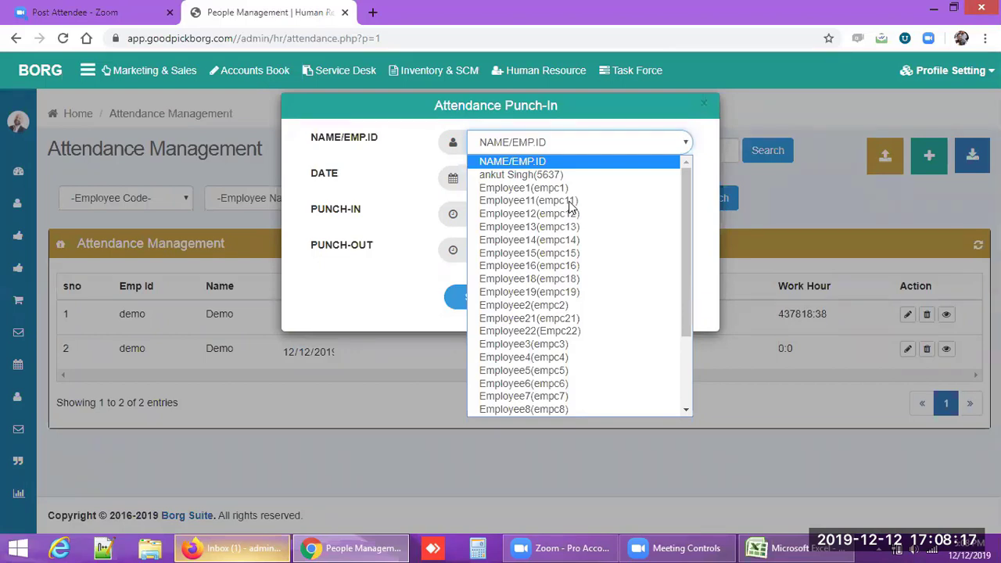
{"action": "key", "text": "Escape"}
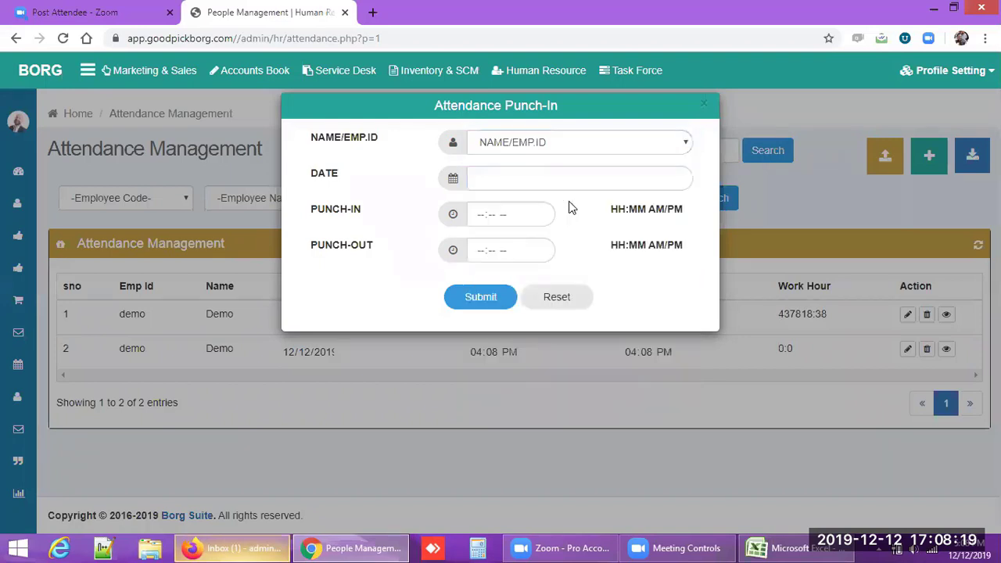
{"action": "left_click", "coordinate": [513, 143]}
{"action": "left_click", "coordinate": [520, 201]}
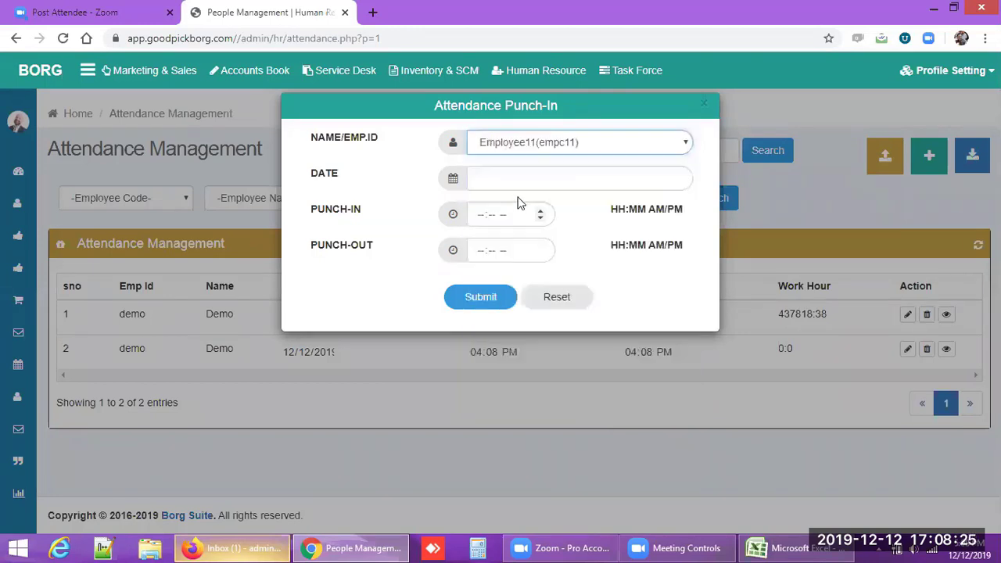
{"action": "left_click", "coordinate": [515, 178]}
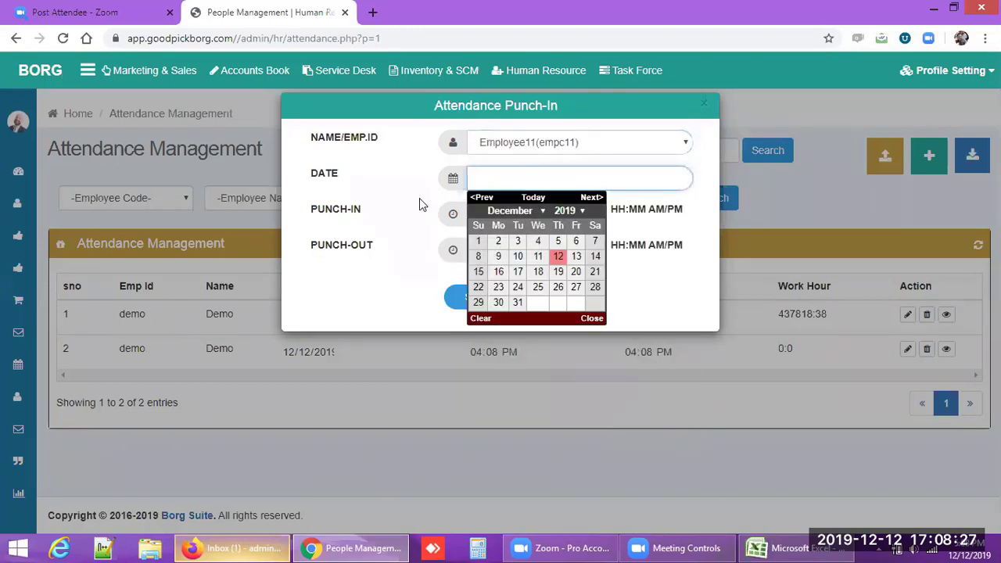
{"action": "left_click", "coordinate": [419, 197]}
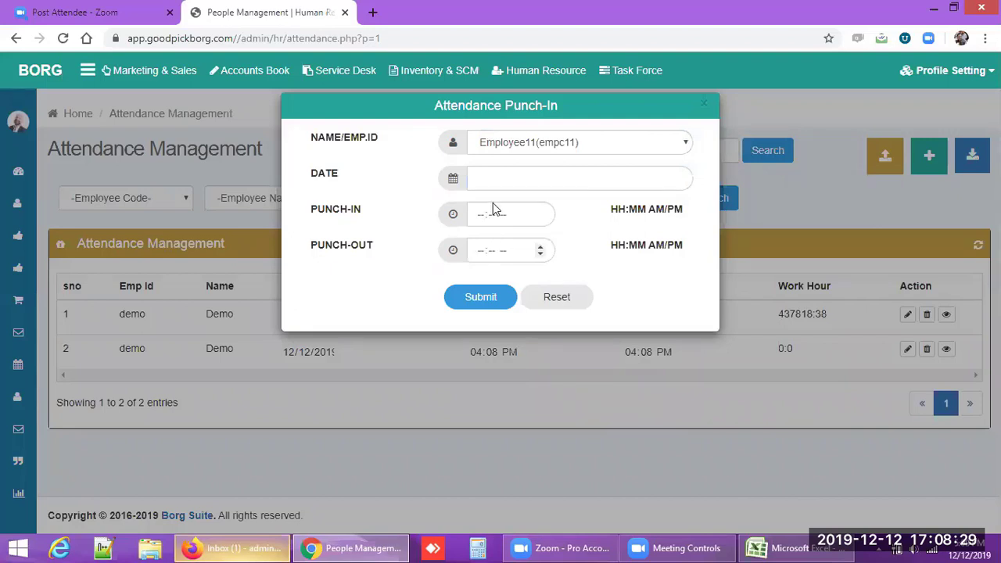
{"action": "left_click", "coordinate": [704, 91]}
Open the form for adding employee attendance from a file, view its month options, and close it without uploading.
{"action": "key", "text": "shift+Tab"}
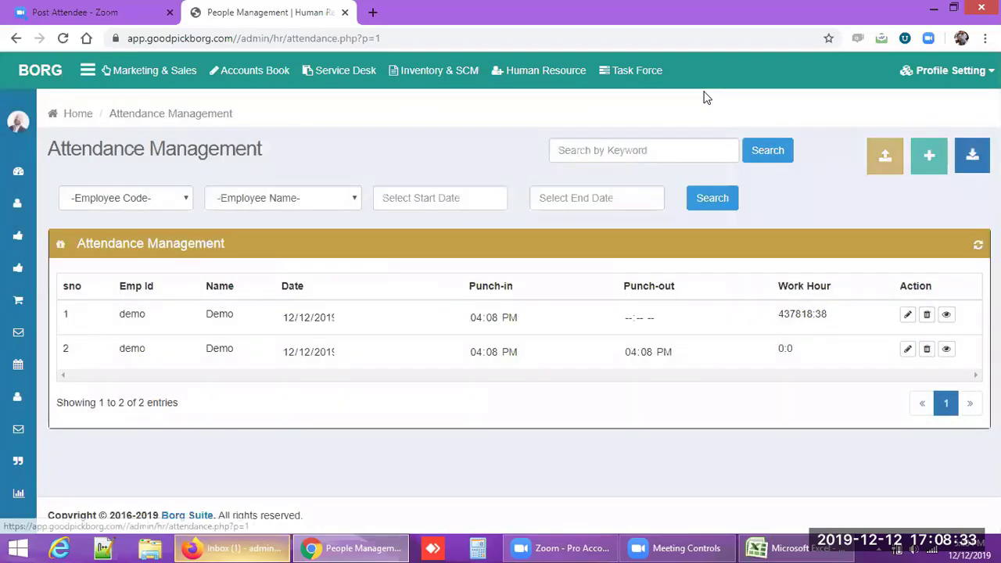
{"action": "key", "text": "Return"}
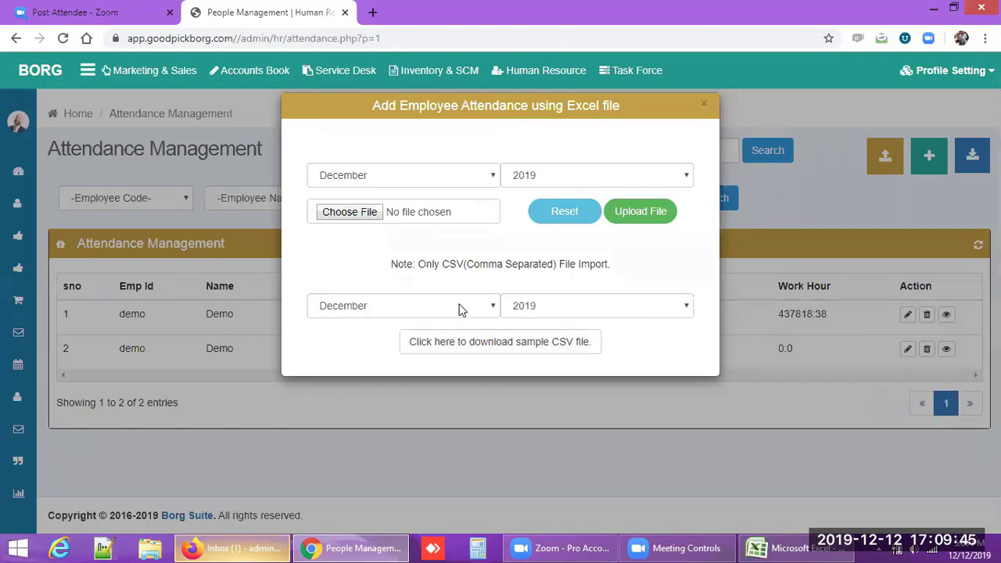
{"action": "left_click", "coordinate": [438, 173]}
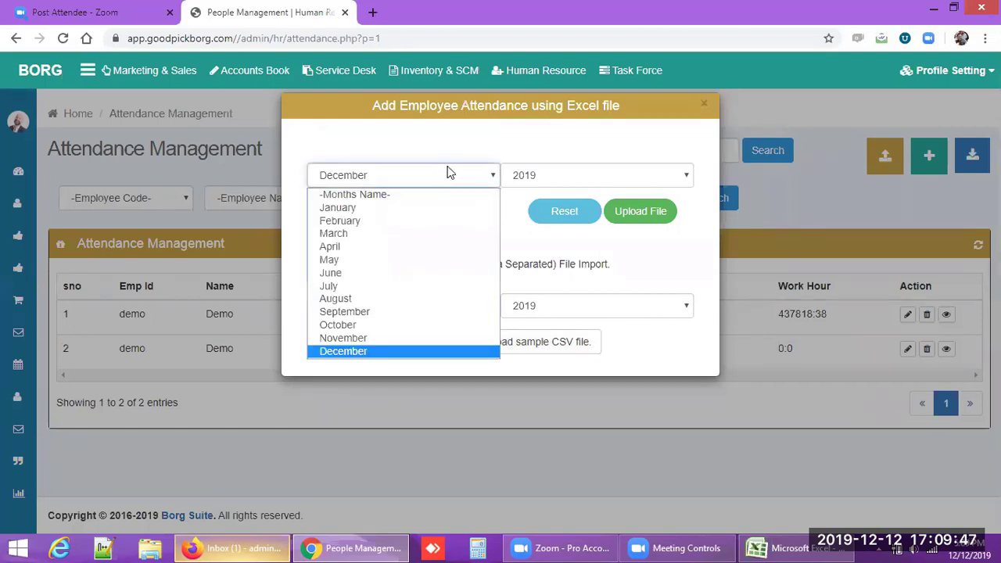
{"action": "left_click", "coordinate": [446, 172]}
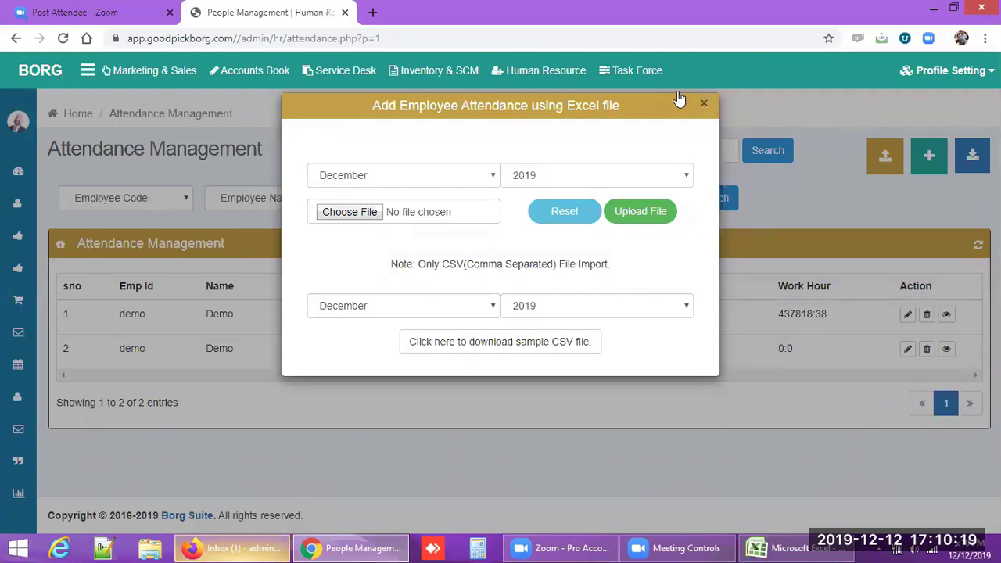
{"action": "left_click", "coordinate": [703, 102]}
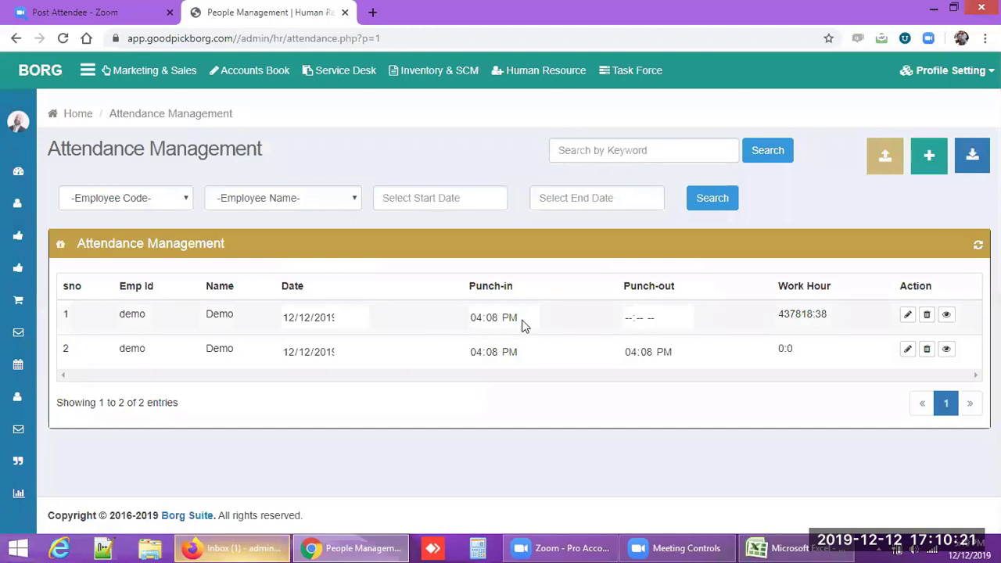
Examine the punch-in and punch-out times of the first attendance record.
{"action": "left_click", "coordinate": [514, 323]}
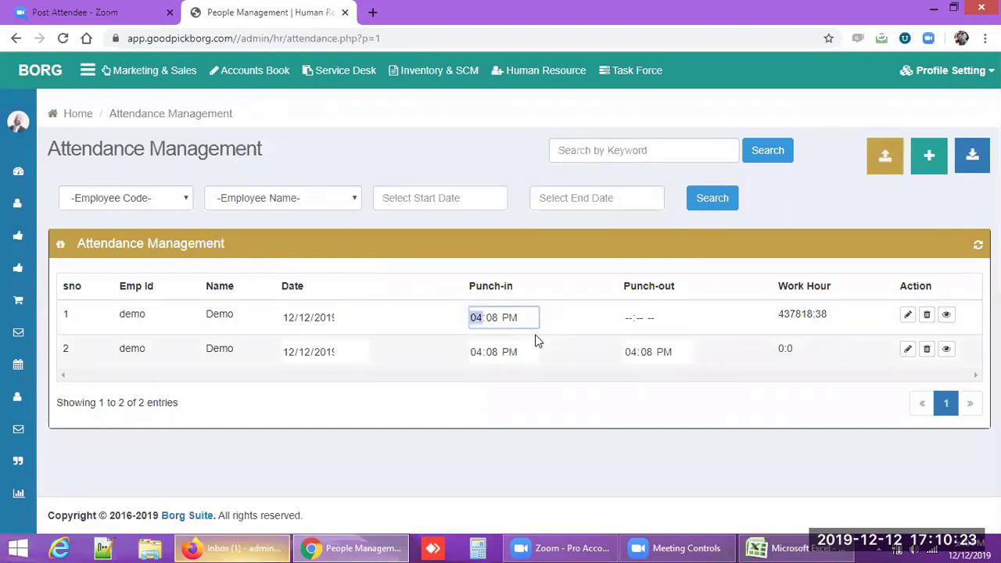
{"action": "left_click", "coordinate": [537, 341]}
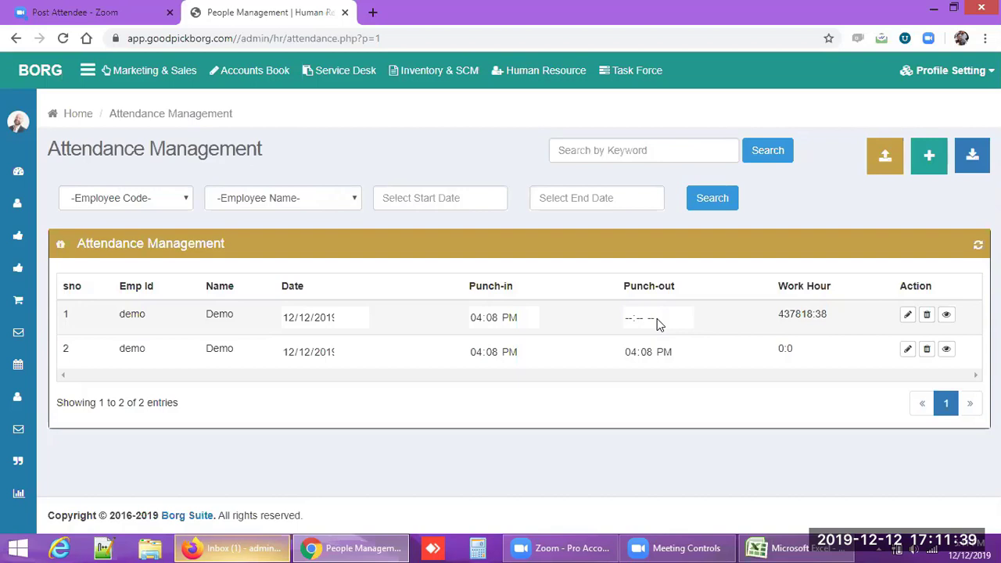
{"action": "left_click", "coordinate": [658, 323]}
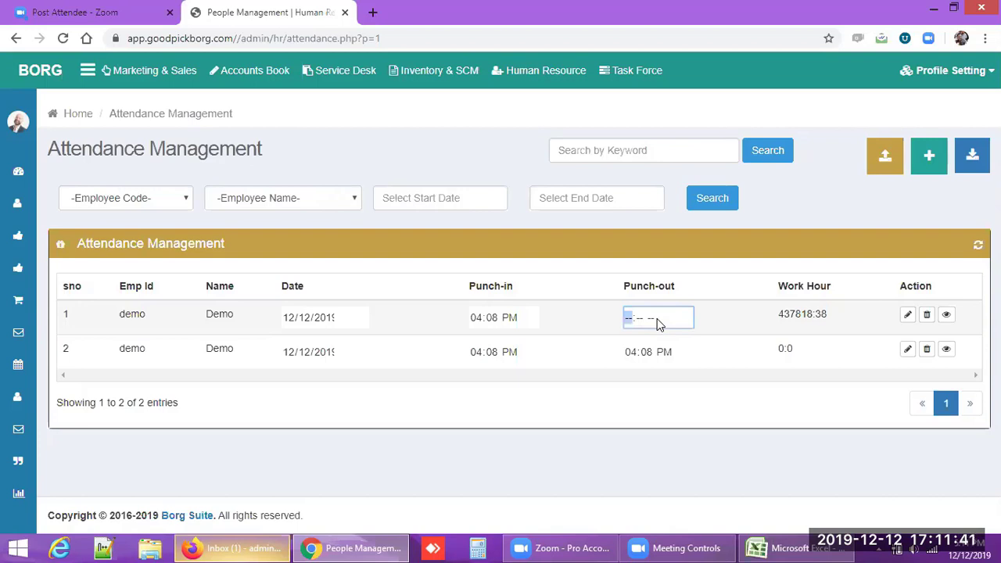
{"action": "left_click", "coordinate": [535, 398]}
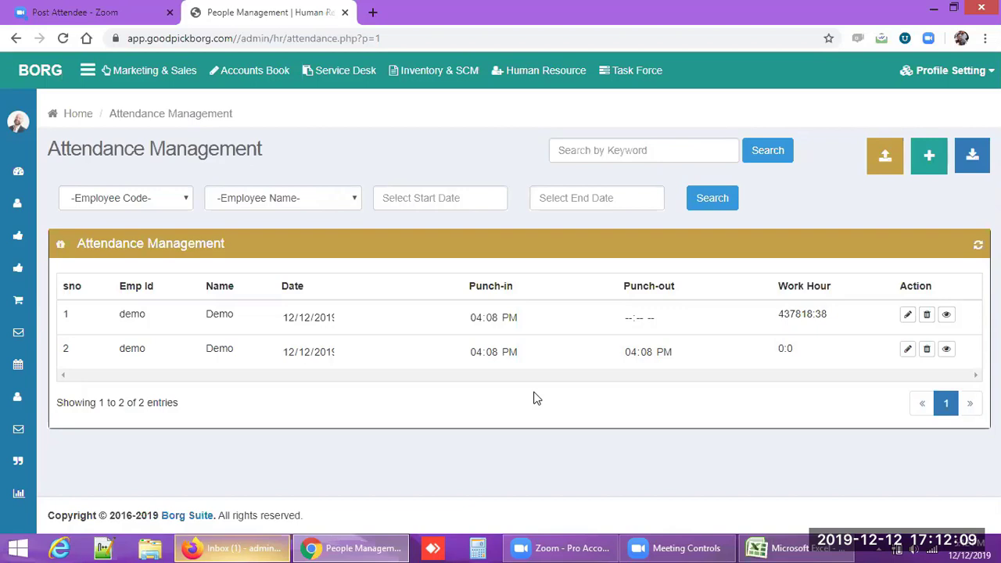
Reload the attendance list and check the punch-in time of the newest record.
{"action": "left_click", "coordinate": [63, 38]}
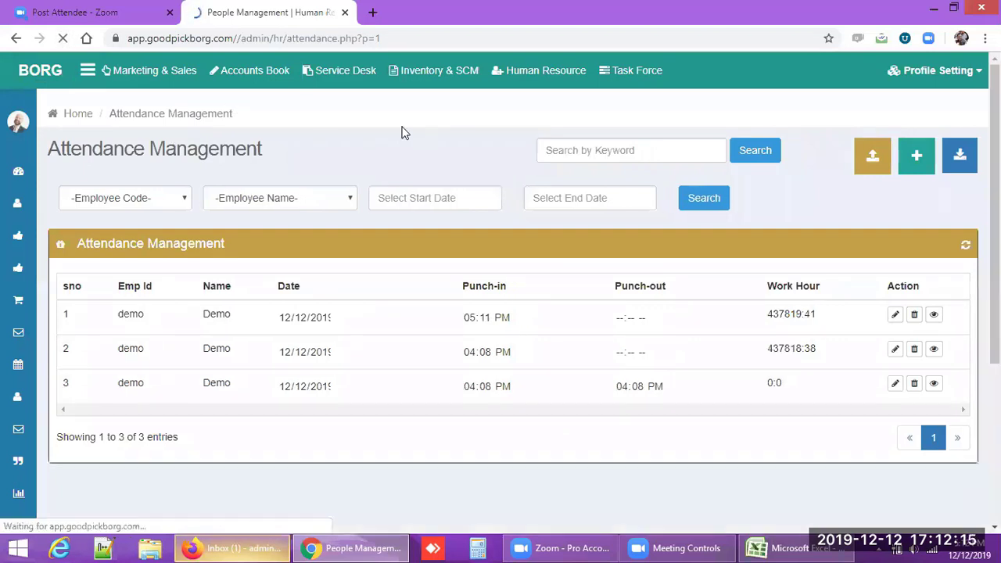
{"action": "left_click", "coordinate": [509, 319]}
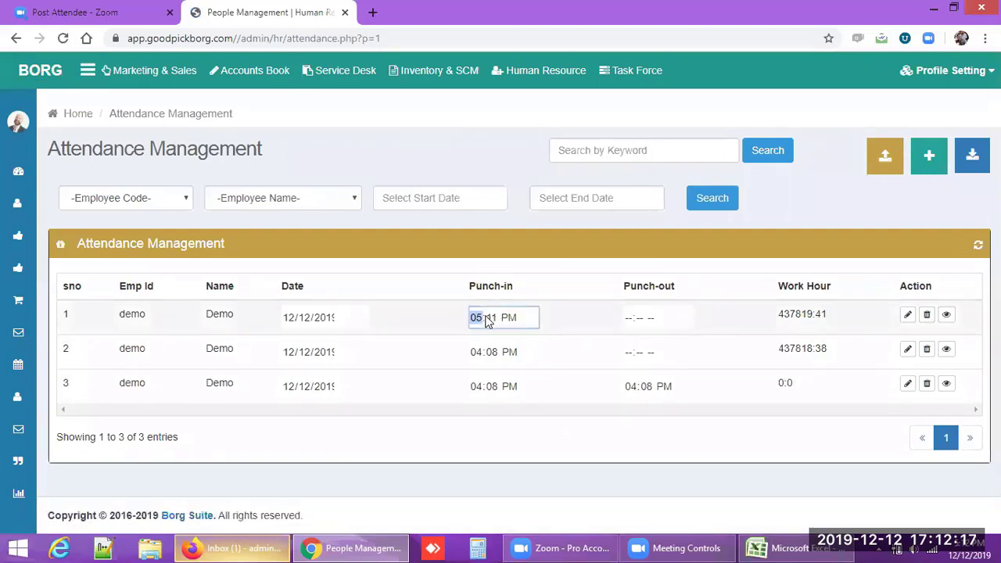
Refresh the attendance list and check the punch-out times and work hours of the records.
{"action": "left_click", "coordinate": [456, 334]}
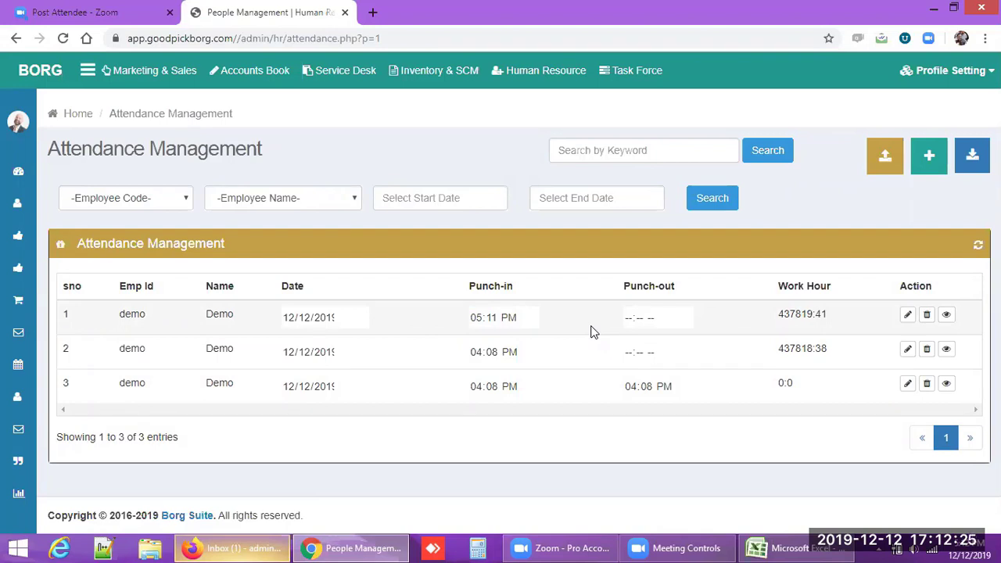
{"action": "left_click", "coordinate": [63, 38]}
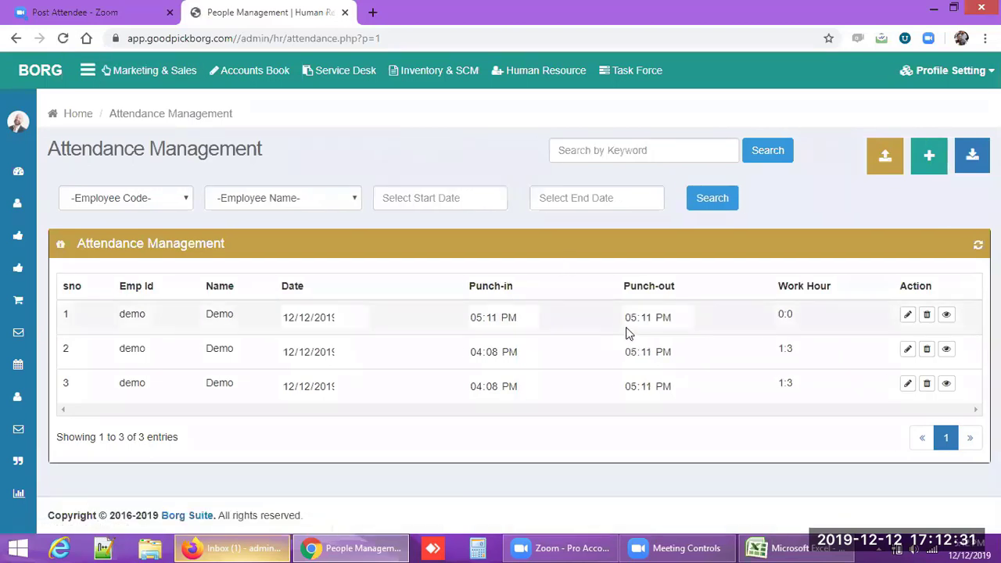
{"action": "left_click_drag", "start_coordinate": [789, 313], "coordinate": [762, 329]}
{"action": "left_click", "coordinate": [747, 333]}
Reopen the Manage Attendance page of the Human Resource module.
{"action": "mouse_move", "coordinate": [11, 306]}
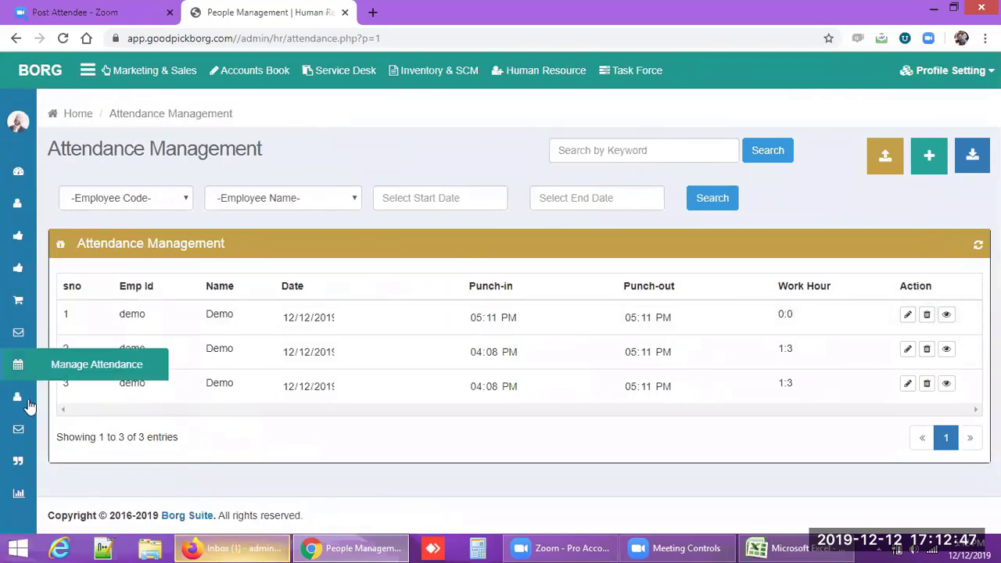
{"action": "mouse_move", "coordinate": [60, 415]}
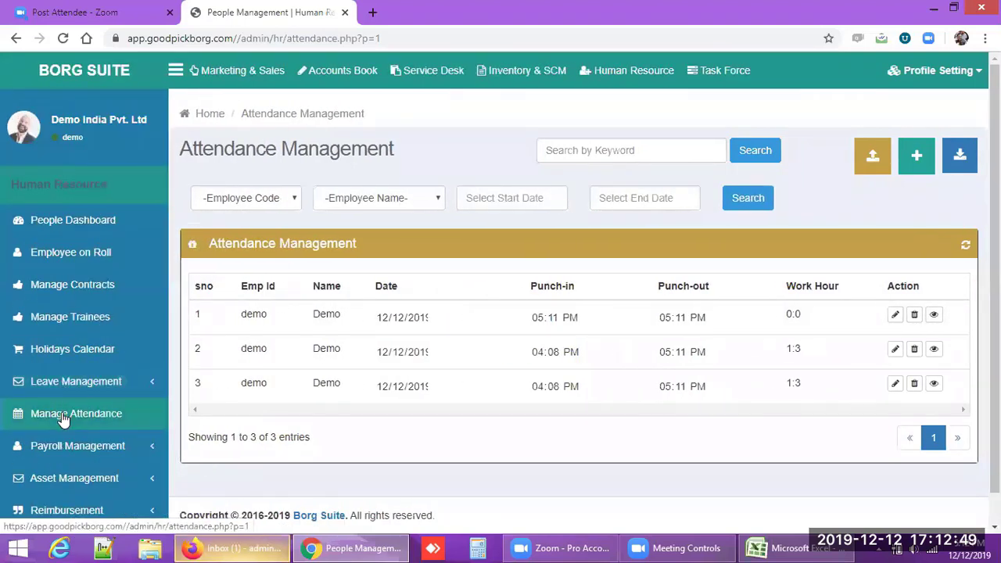
{"action": "left_click", "coordinate": [62, 413]}
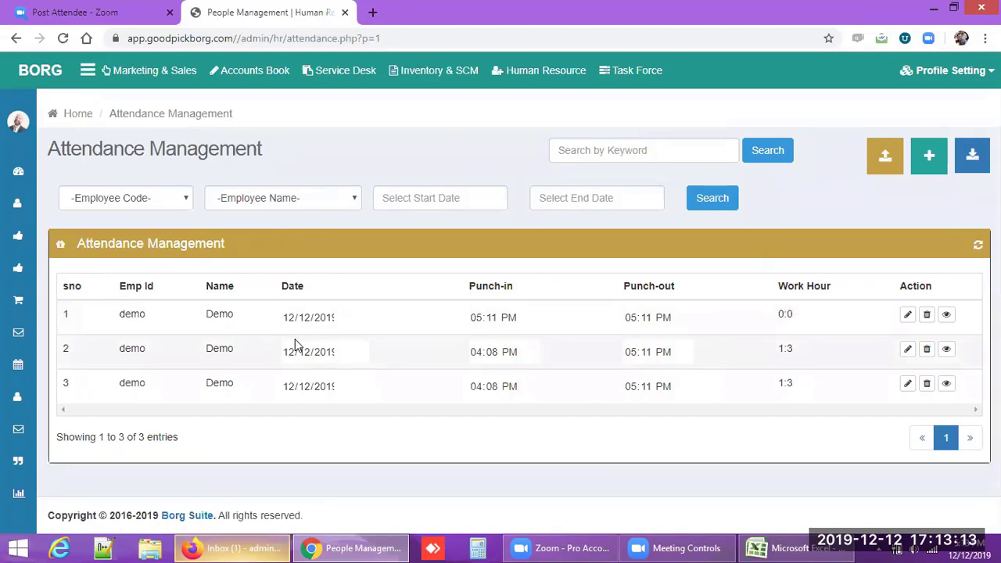
Open the Prepare Salary form under Payroll Management.
{"action": "mouse_move", "coordinate": [26, 361]}
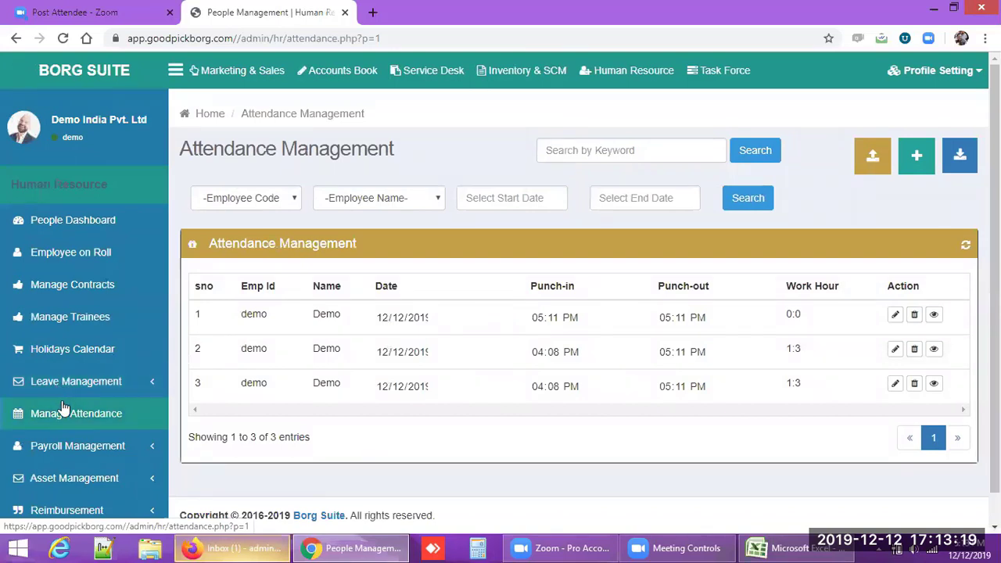
{"action": "left_click", "coordinate": [70, 446]}
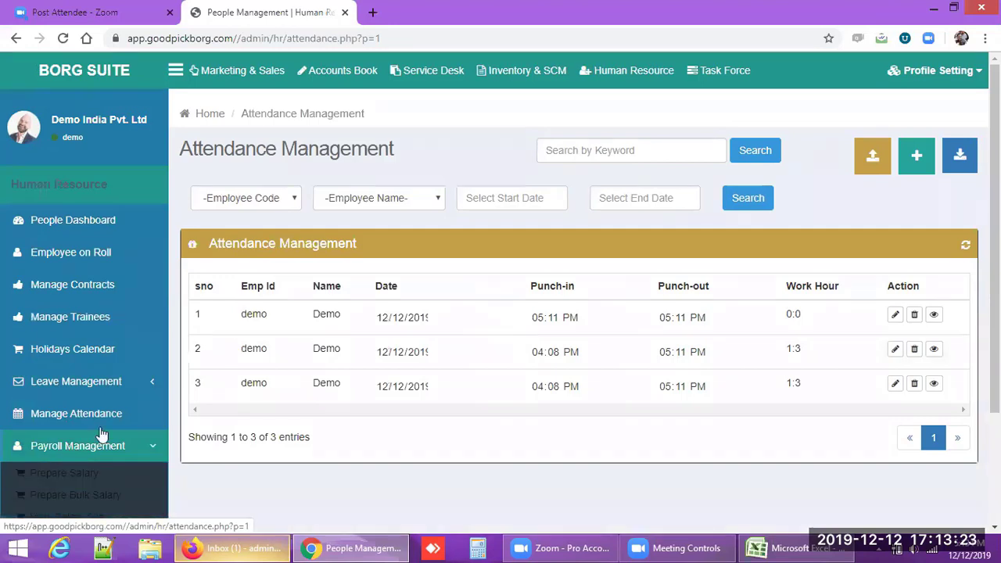
{"action": "scroll", "coordinate": [945, 239], "scroll_direction": "down", "scroll_amount": 1}
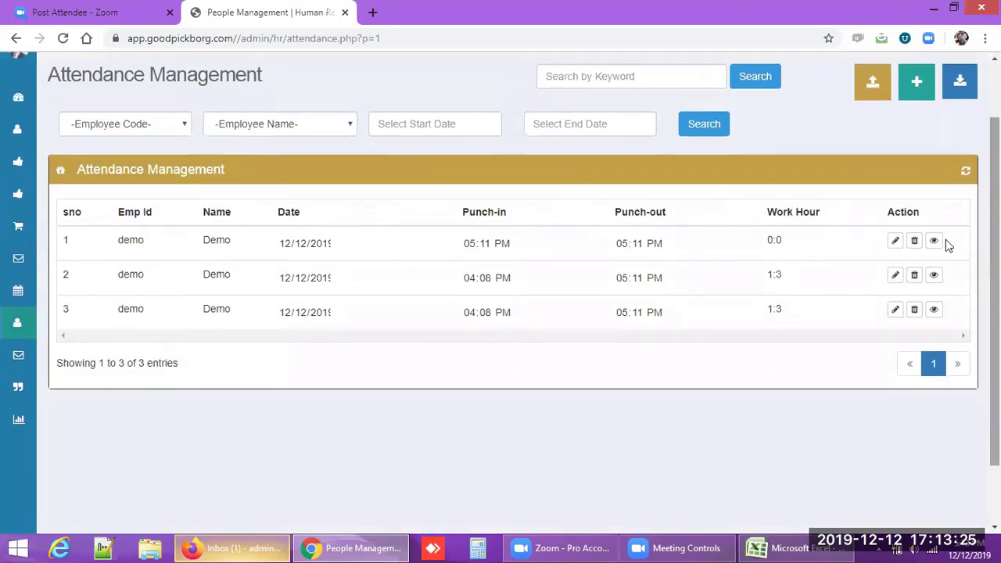
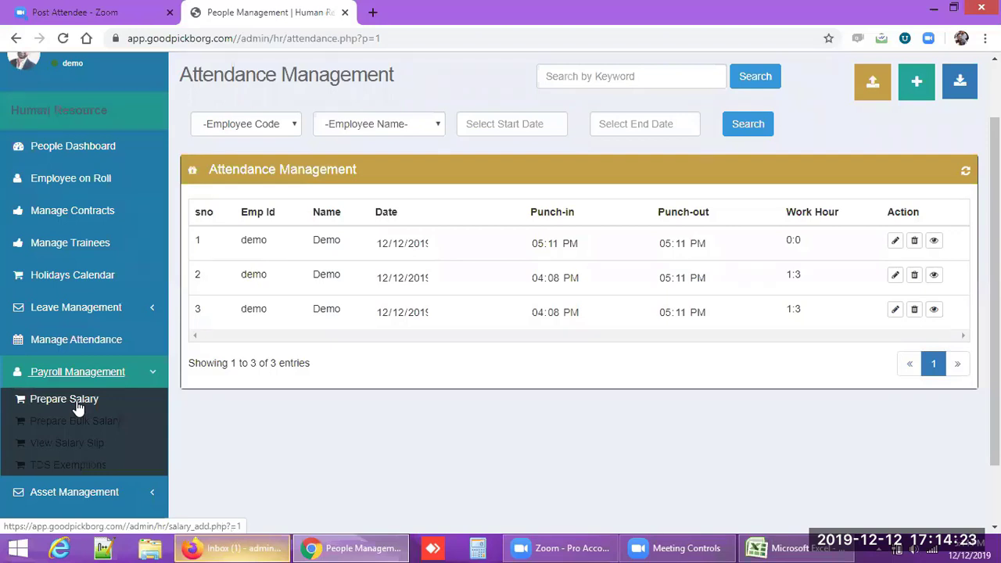
{"action": "left_click", "coordinate": [78, 408]}
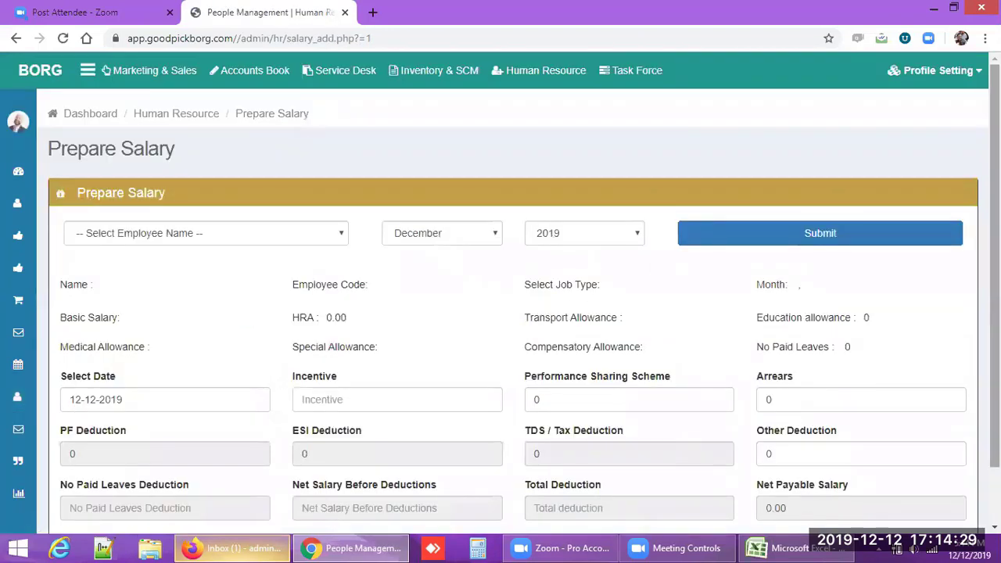
Load the salary details of Employee2 for November 2019 in the Prepare Salary form.
{"action": "scroll", "coordinate": [441, 210], "scroll_direction": "down", "scroll_amount": 1}
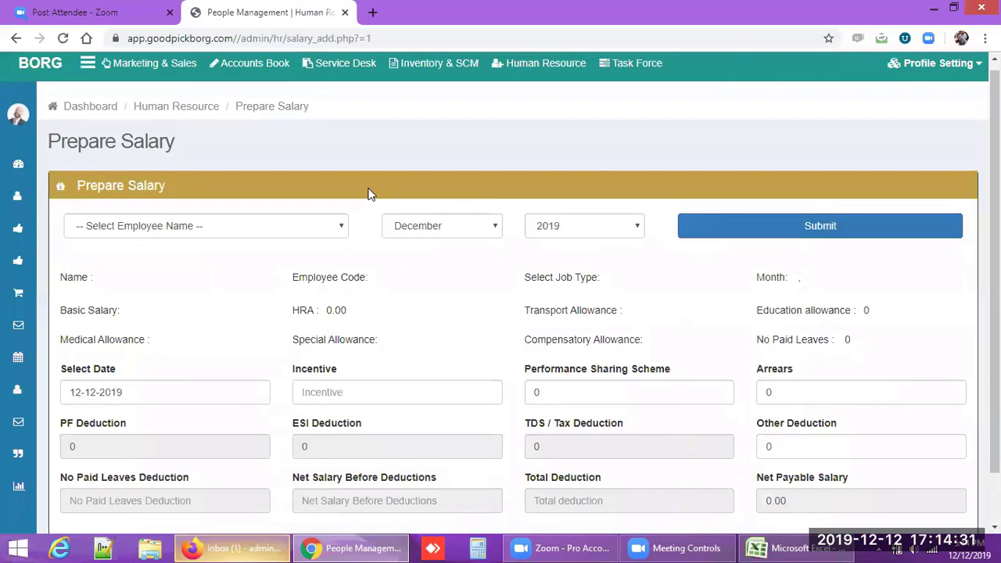
{"action": "left_click", "coordinate": [283, 231]}
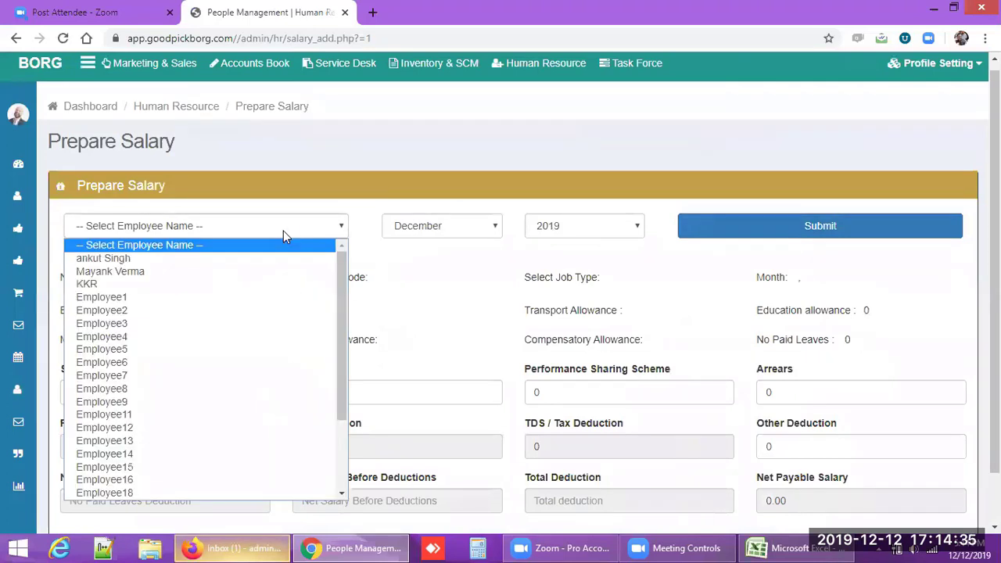
{"action": "left_click", "coordinate": [249, 316]}
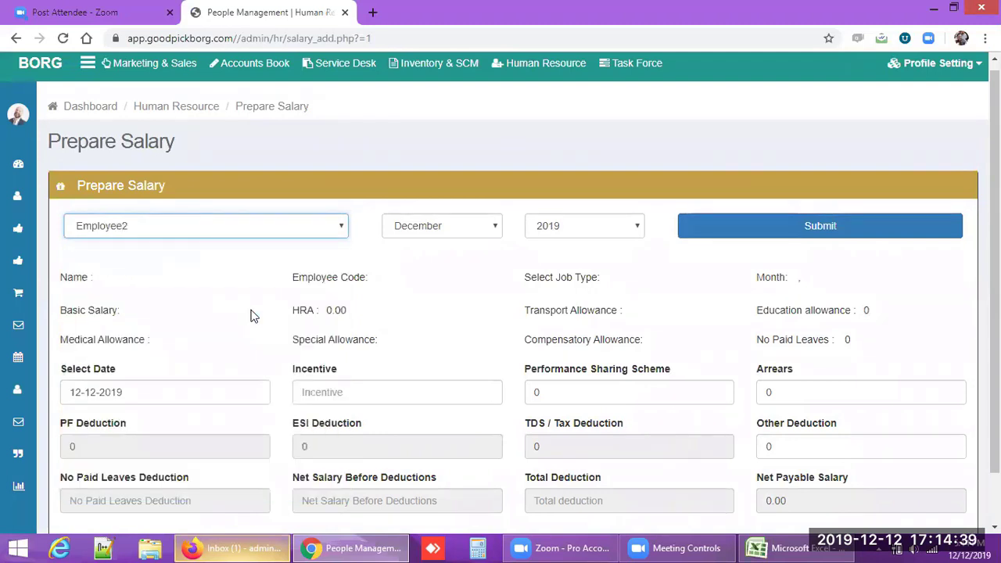
{"action": "left_click", "coordinate": [446, 226]}
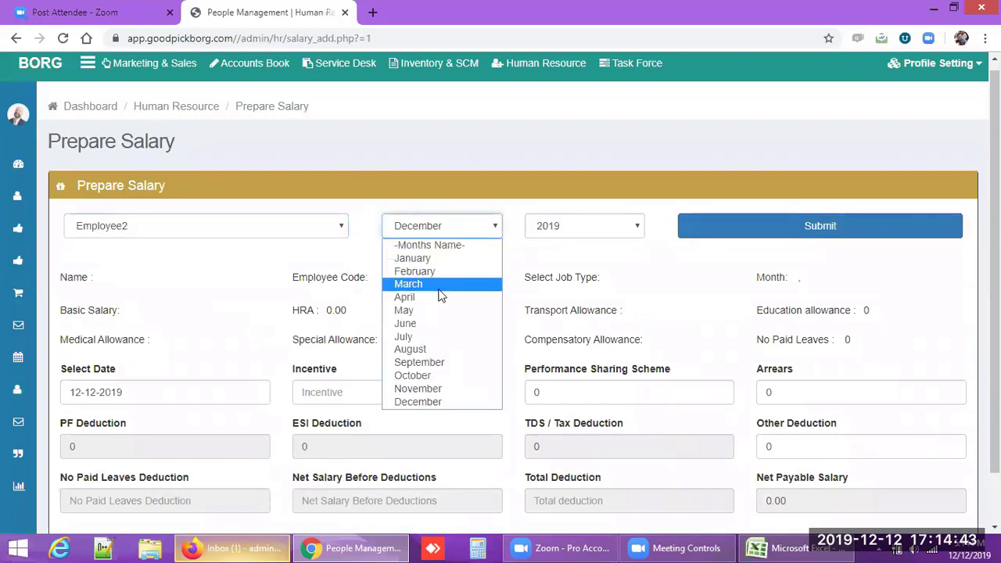
{"action": "left_click", "coordinate": [428, 389]}
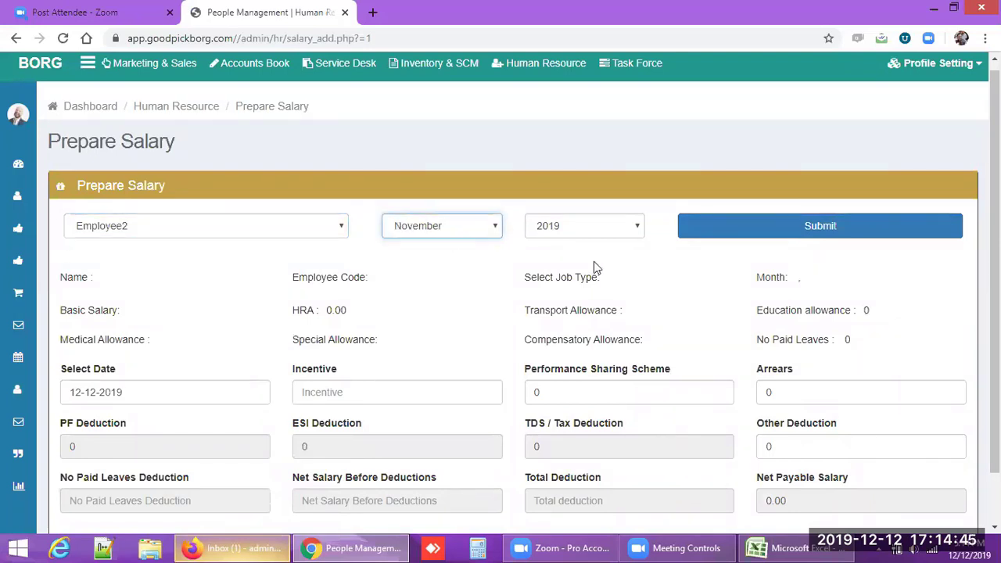
{"action": "scroll", "coordinate": [815, 203], "scroll_direction": "down", "scroll_amount": 1}
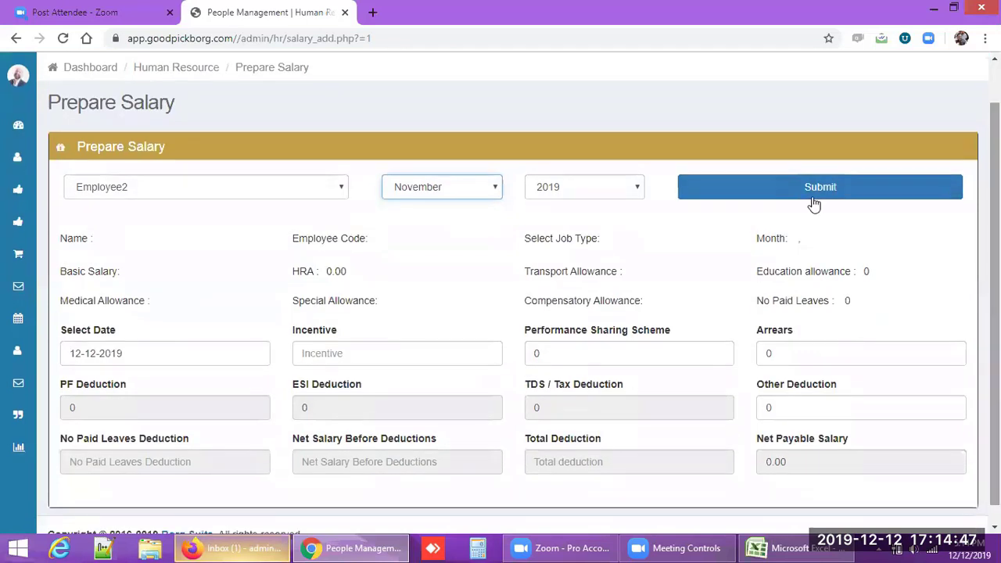
{"action": "left_click", "coordinate": [815, 191]}
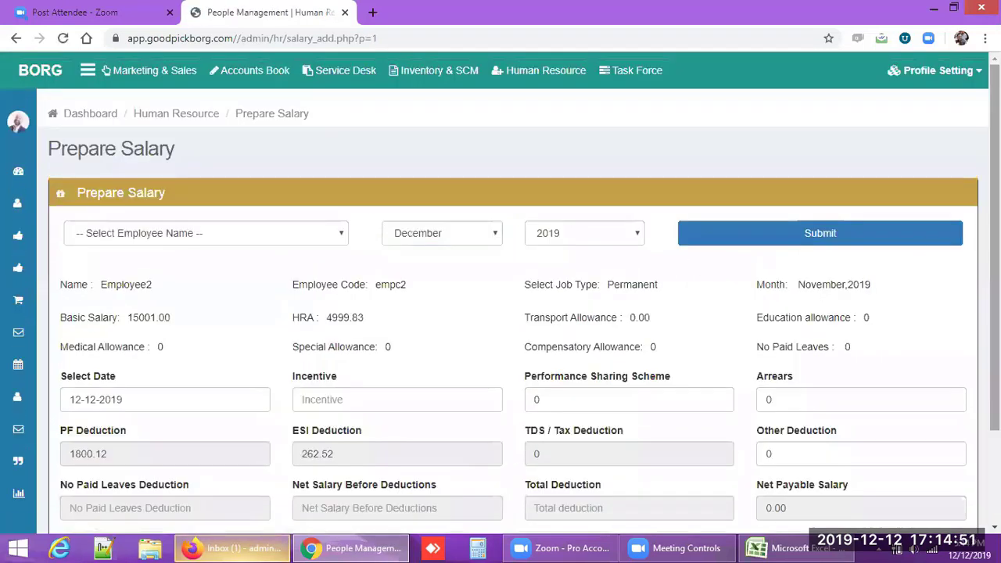
Examine the basic salary and the No Paid Leaves count in the loaded salary details.
{"action": "scroll", "coordinate": [525, 258], "scroll_direction": "down", "scroll_amount": 1}
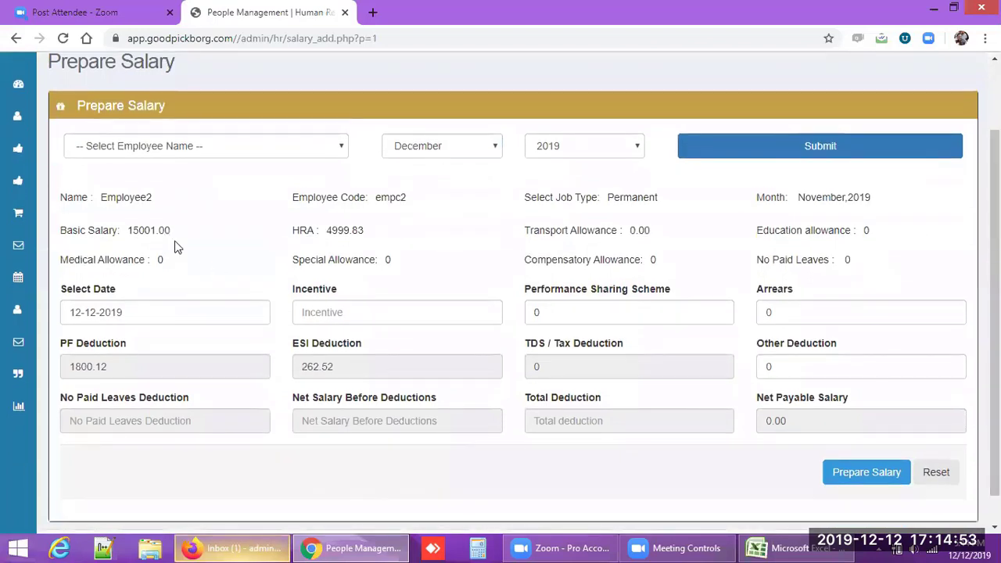
{"action": "left_click_drag", "start_coordinate": [171, 230], "coordinate": [129, 230]}
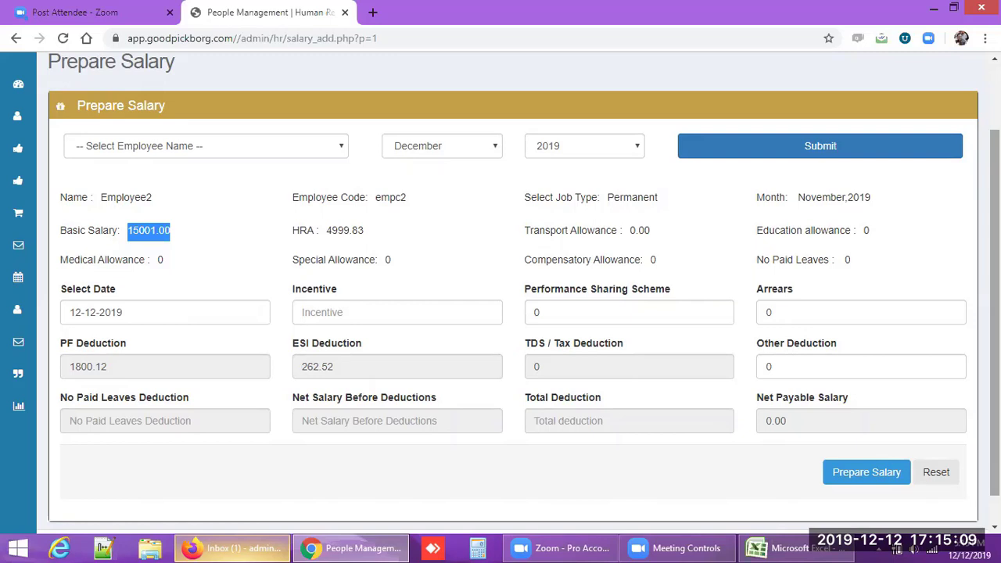
{"action": "scroll", "coordinate": [828, 242], "scroll_direction": "down", "scroll_amount": 1}
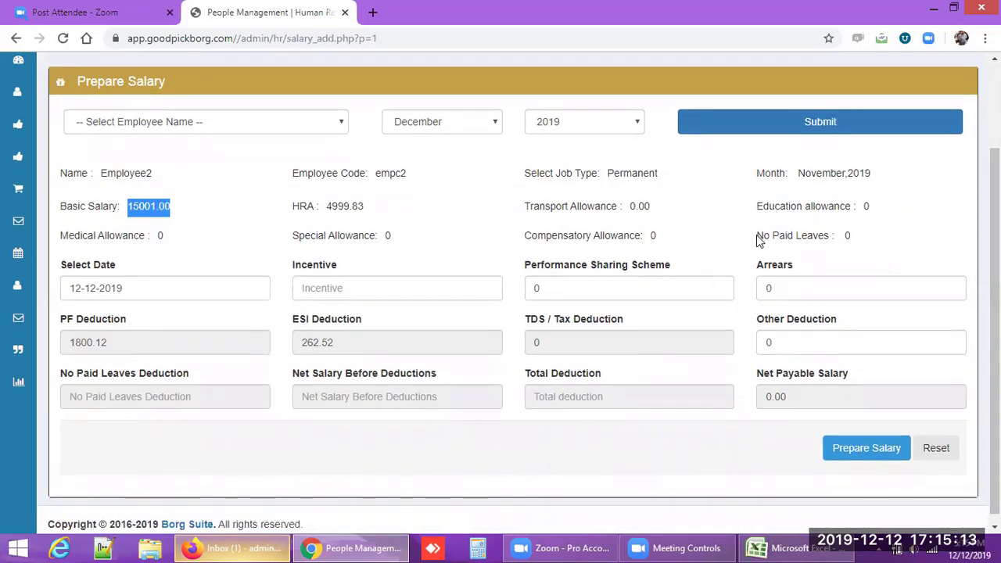
{"action": "left_click_drag", "start_coordinate": [756, 238], "coordinate": [845, 237]}
{"action": "left_click", "coordinate": [846, 267]}
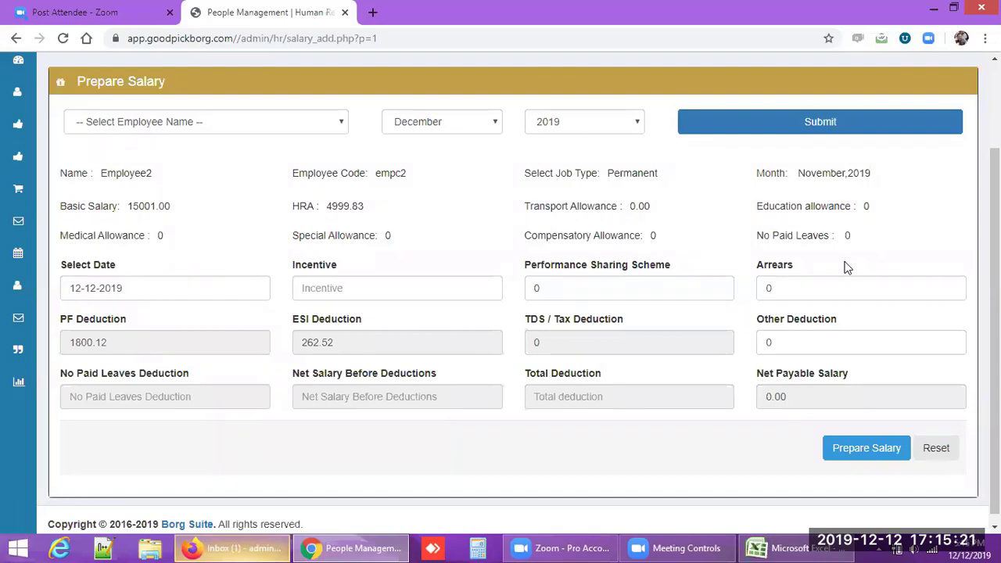
{"action": "double_click", "coordinate": [846, 235]}
{"action": "left_click", "coordinate": [838, 261]}
Set the salary date to 12-12-2019 and enter an incentive of 0.
{"action": "left_click", "coordinate": [210, 293]}
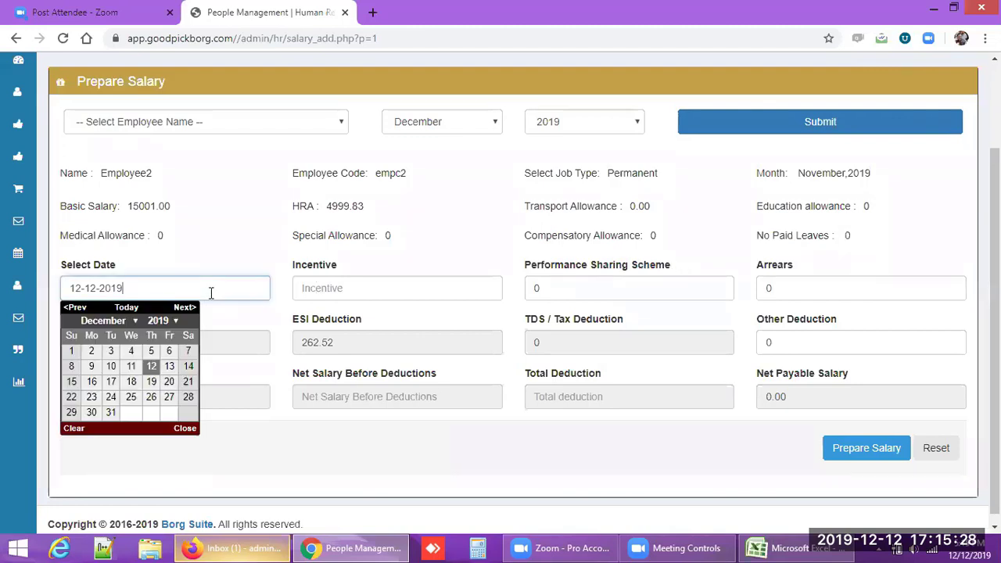
{"action": "left_click", "coordinate": [152, 367]}
{"action": "left_click", "coordinate": [367, 288]}
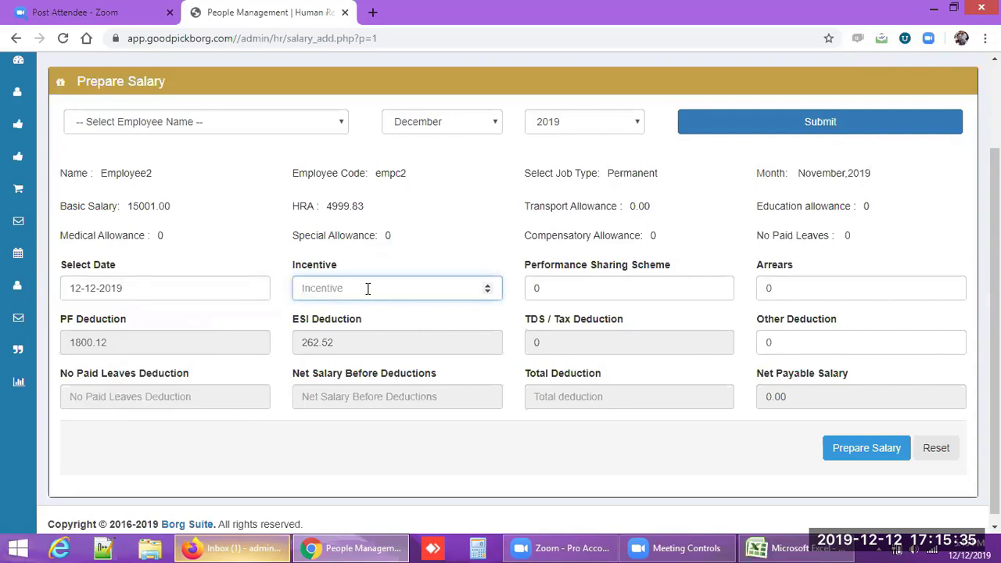
{"action": "type", "text": "0"}
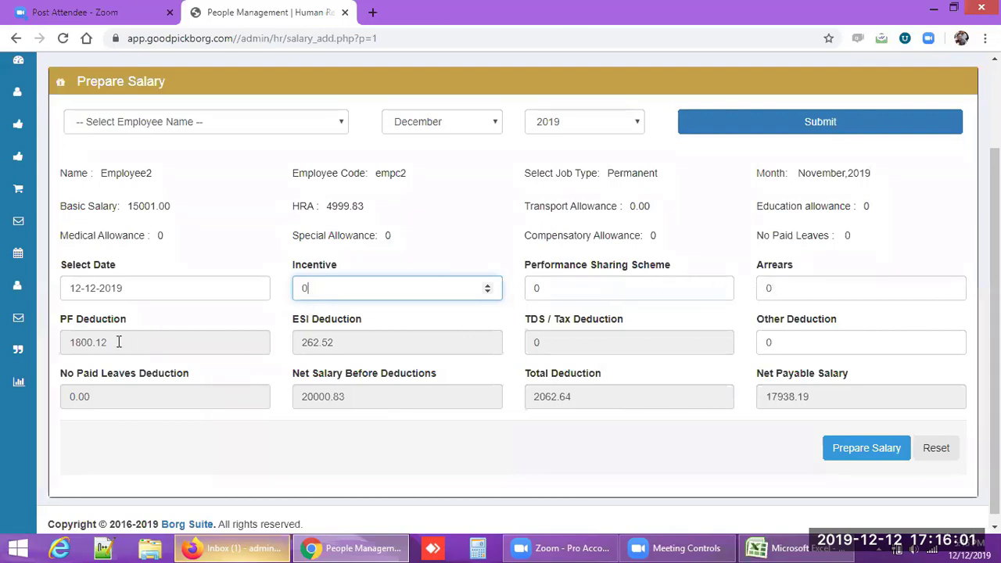
Examine the PF, ESI and TDS / Tax deduction amounts in the salary form.
{"action": "left_click_drag", "start_coordinate": [105, 342], "coordinate": [57, 349]}
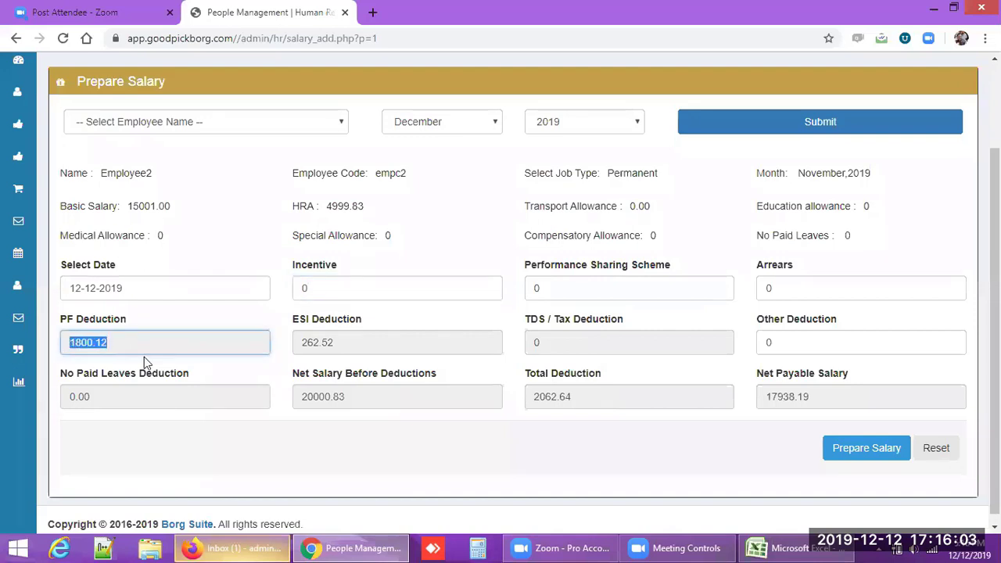
{"action": "left_click", "coordinate": [317, 342]}
{"action": "double_click", "coordinate": [317, 342]}
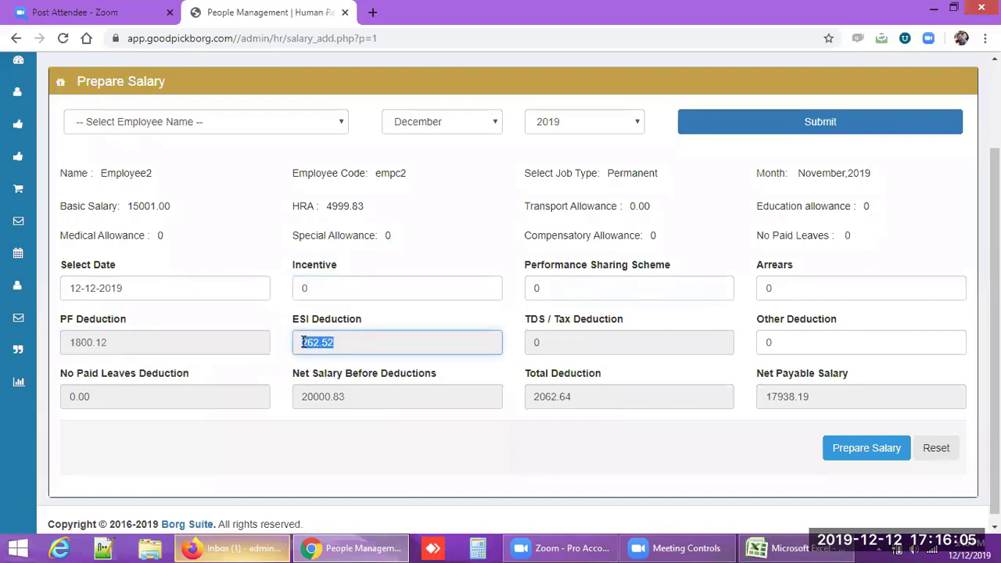
{"action": "left_click", "coordinate": [559, 336]}
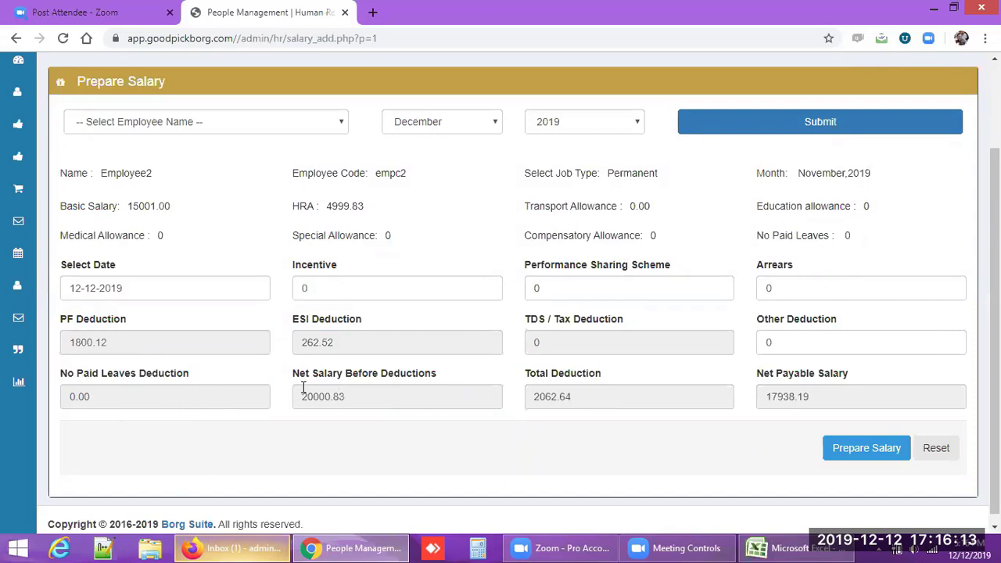
Check the salary totals and prepare Employee2's November 2019 salary.
{"action": "double_click", "coordinate": [349, 395]}
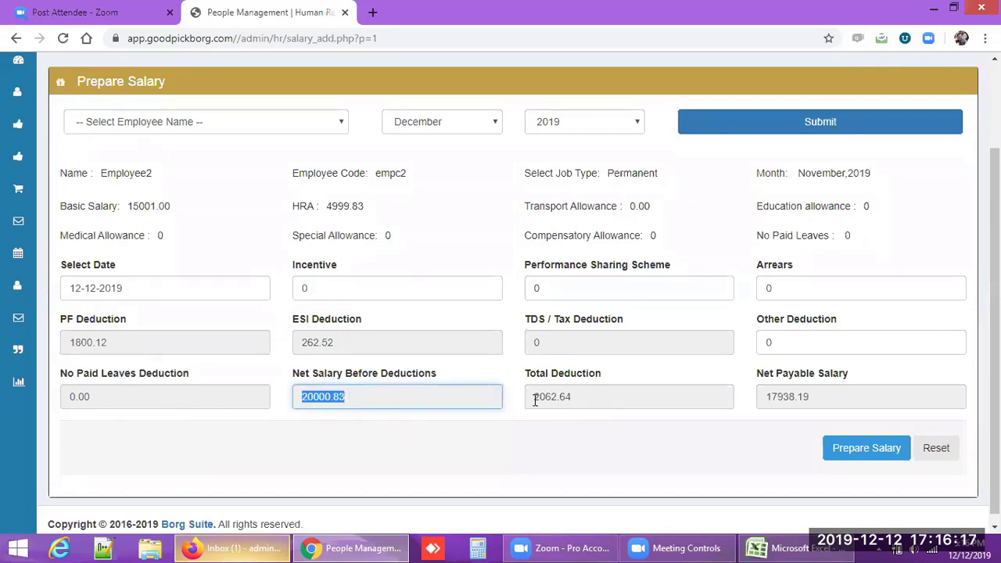
{"action": "left_click_drag", "start_coordinate": [535, 399], "coordinate": [568, 399]}
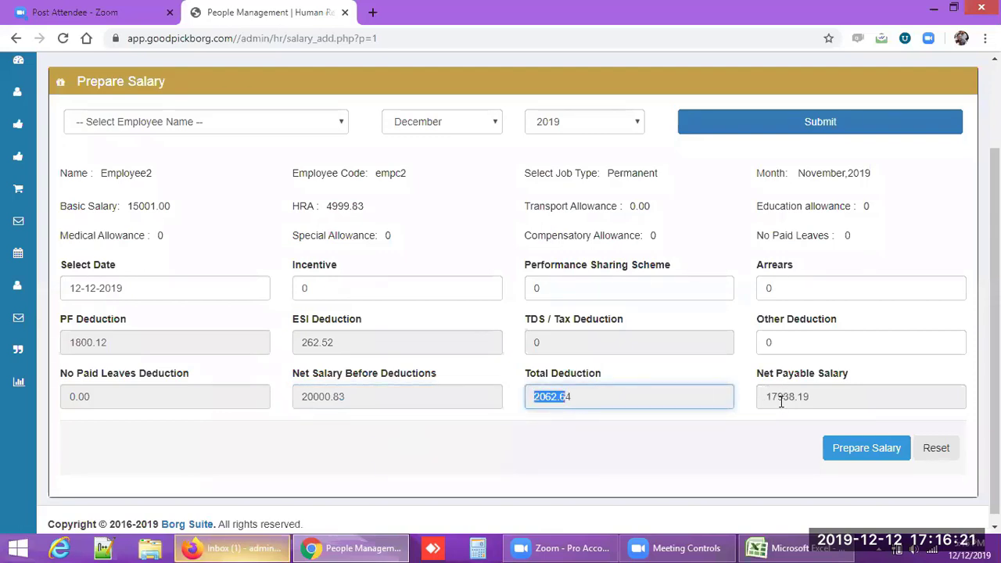
{"action": "left_click", "coordinate": [860, 456]}
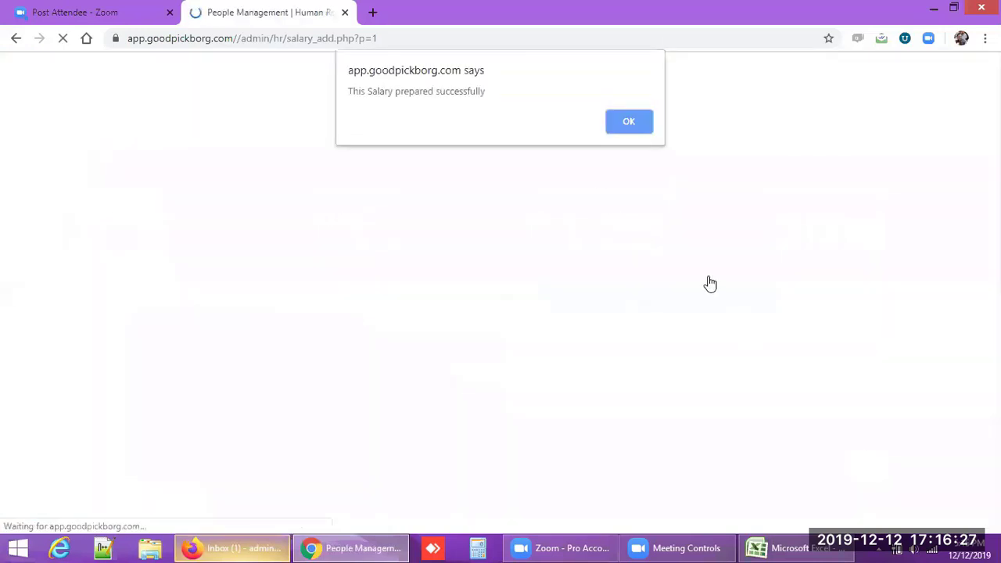
{"action": "key", "text": "Return"}
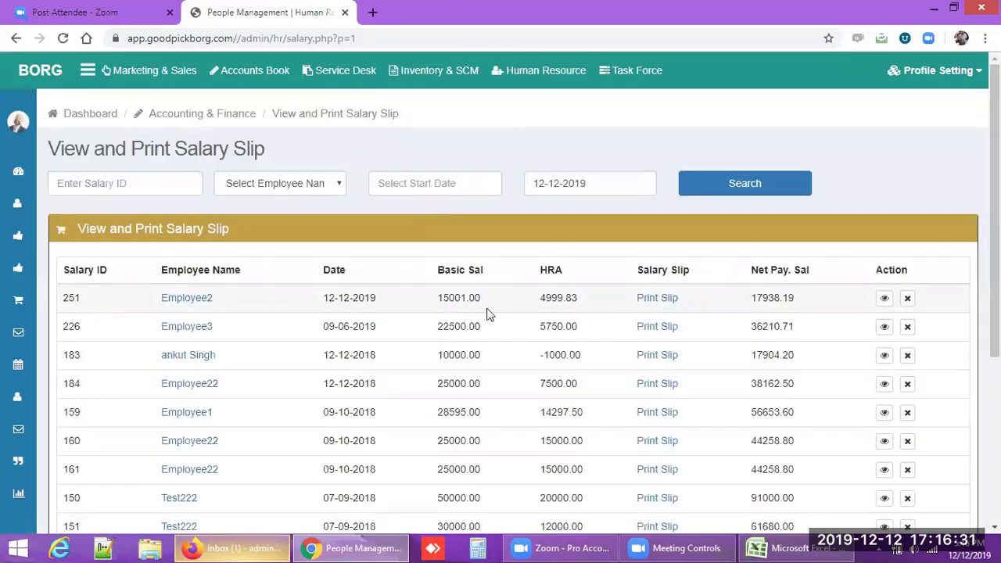
Review Employee2's salary slip dated 12-12-2019, including its print preview, and return to the salary slip list.
{"action": "left_click", "coordinate": [655, 306]}
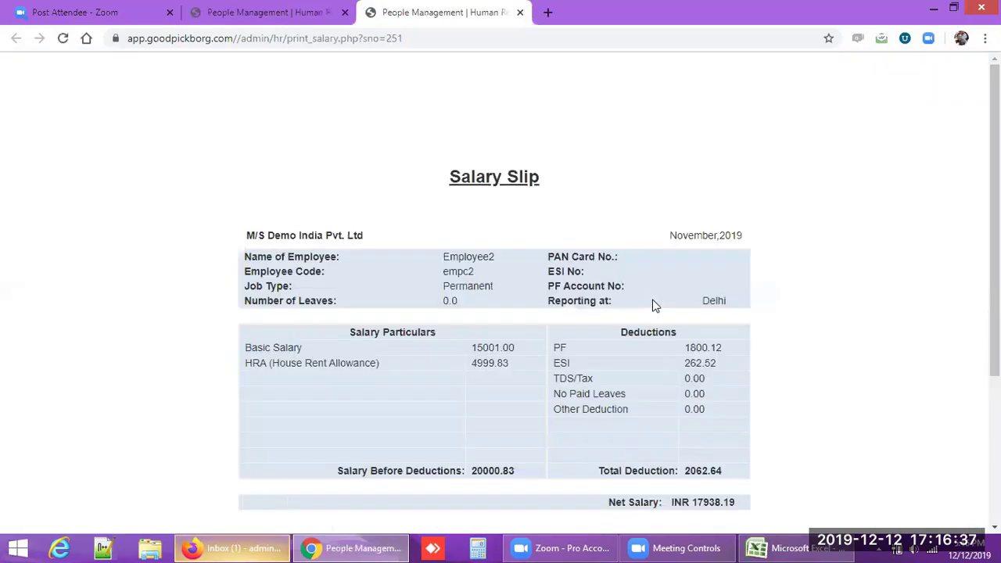
{"action": "scroll", "coordinate": [500, 289], "scroll_direction": "down", "scroll_amount": 1}
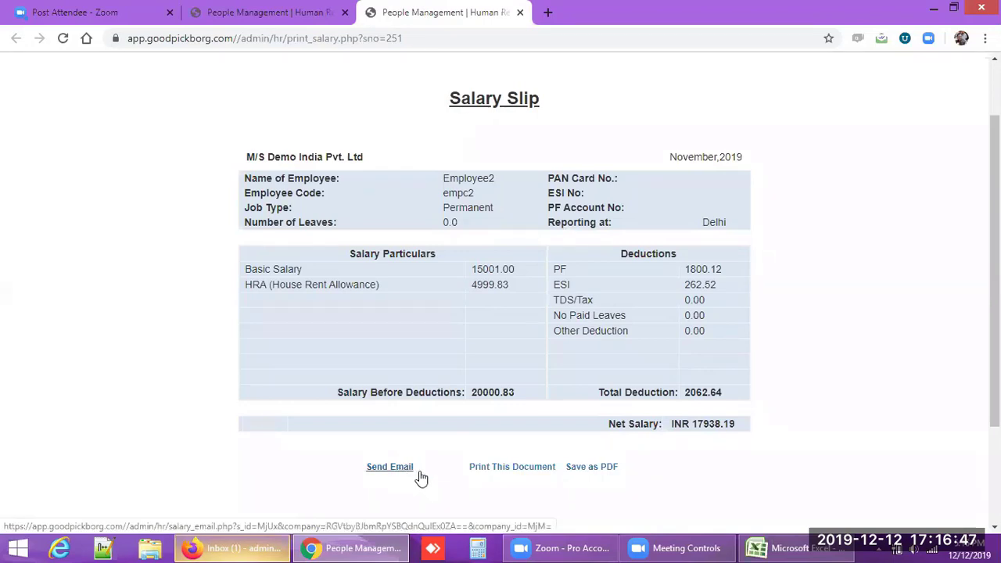
{"action": "left_click", "coordinate": [493, 469]}
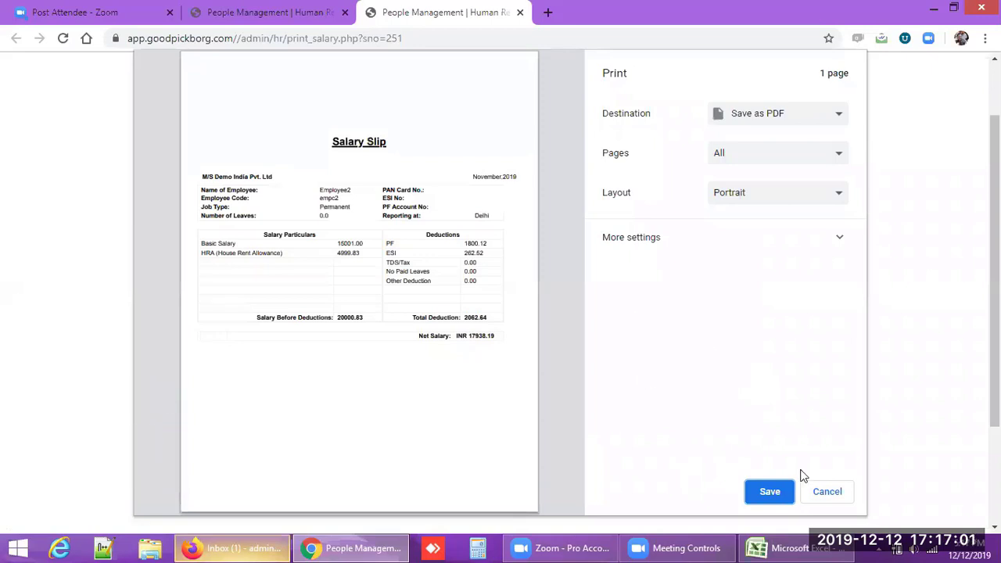
{"action": "left_click", "coordinate": [826, 491]}
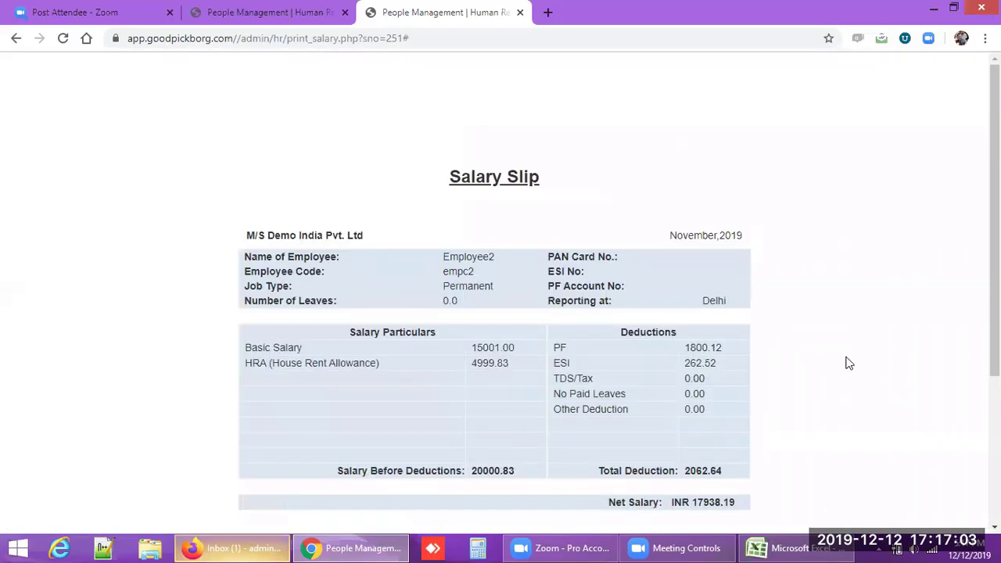
{"action": "scroll", "coordinate": [618, 427], "scroll_direction": "down", "scroll_amount": 1}
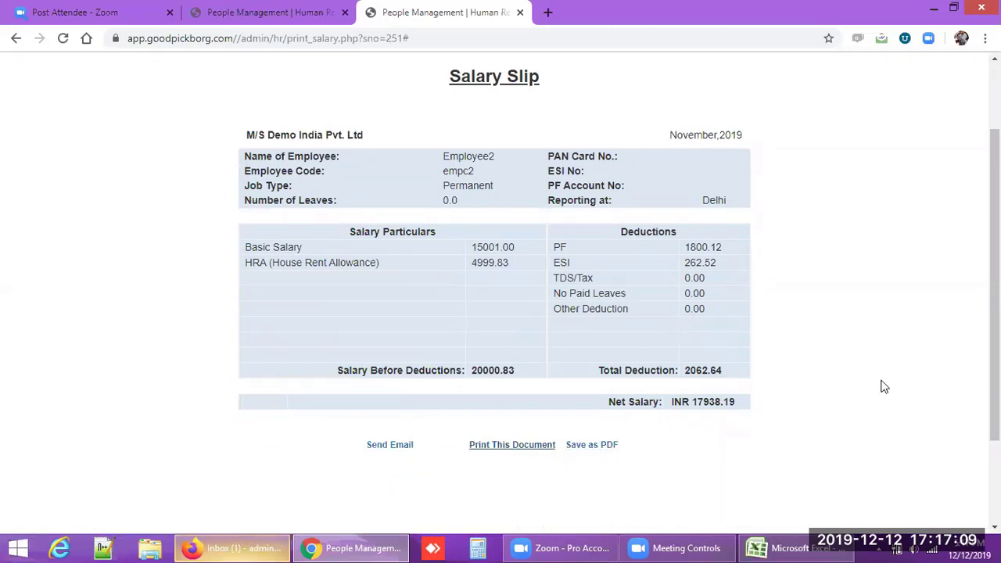
{"action": "scroll", "coordinate": [902, 257], "scroll_direction": "up", "scroll_amount": 2}
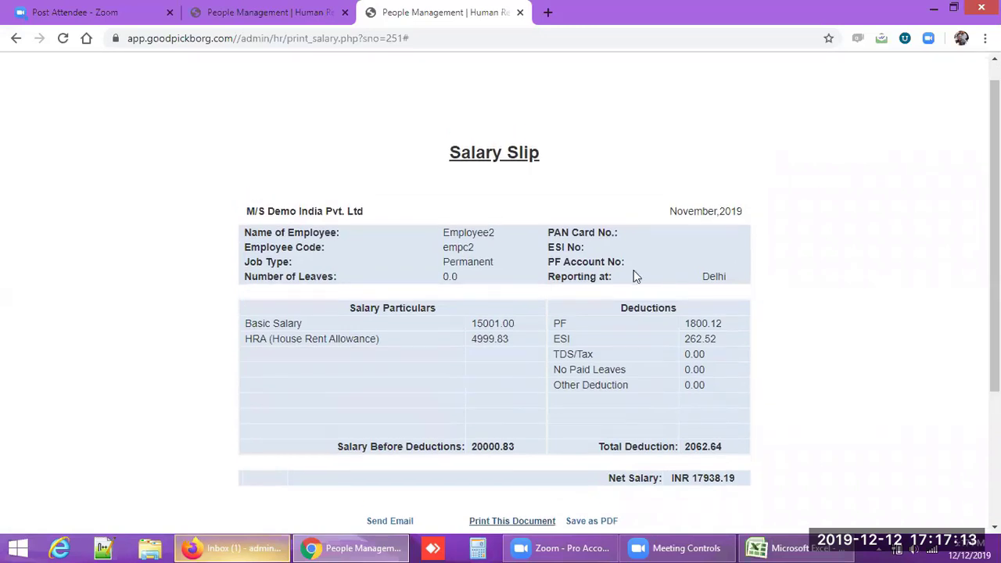
{"action": "left_click", "coordinate": [520, 13]}
Open the Prepare Bulk Salary page of Payroll Management.
{"action": "mouse_move", "coordinate": [6, 344]}
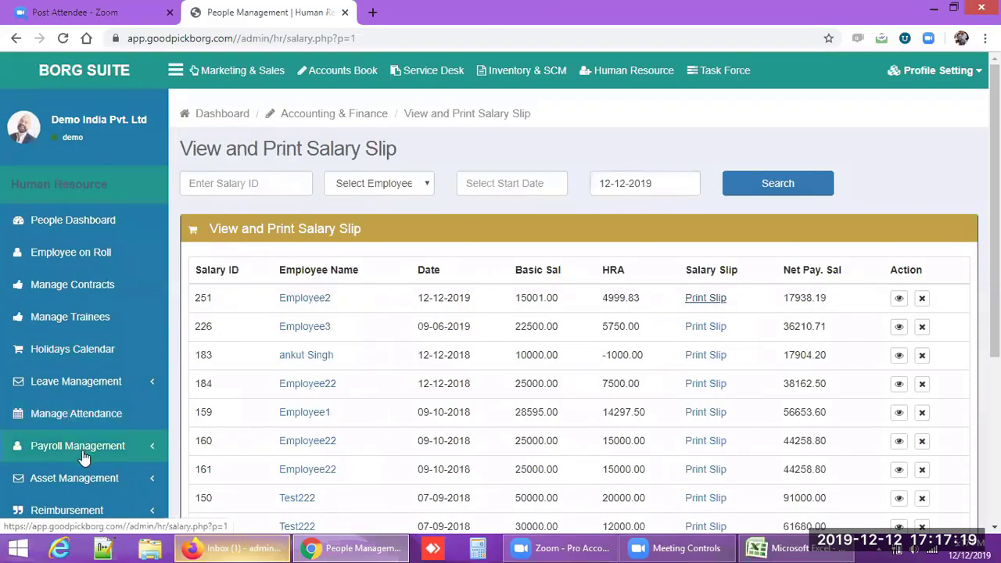
{"action": "left_click", "coordinate": [84, 447]}
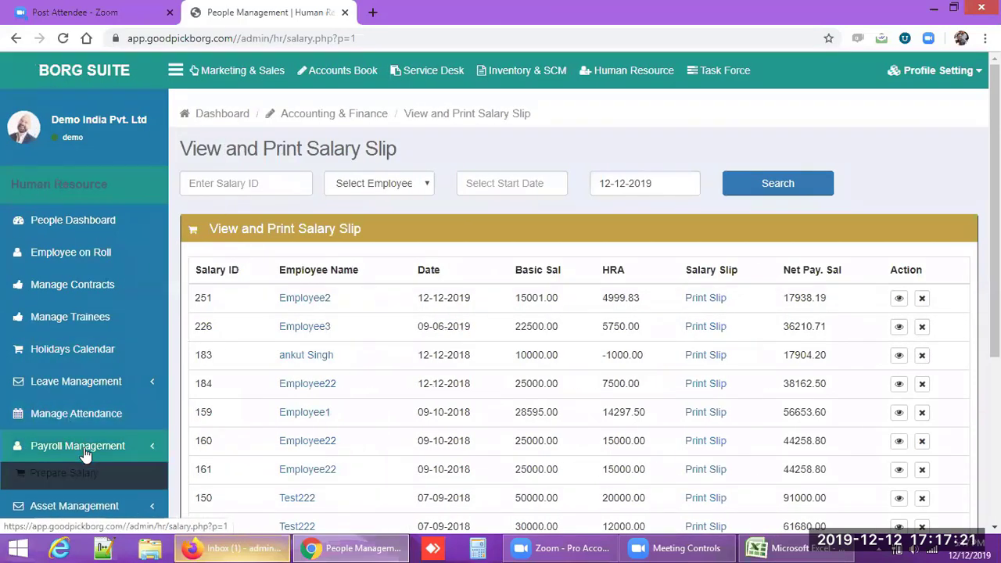
{"action": "left_click", "coordinate": [74, 496]}
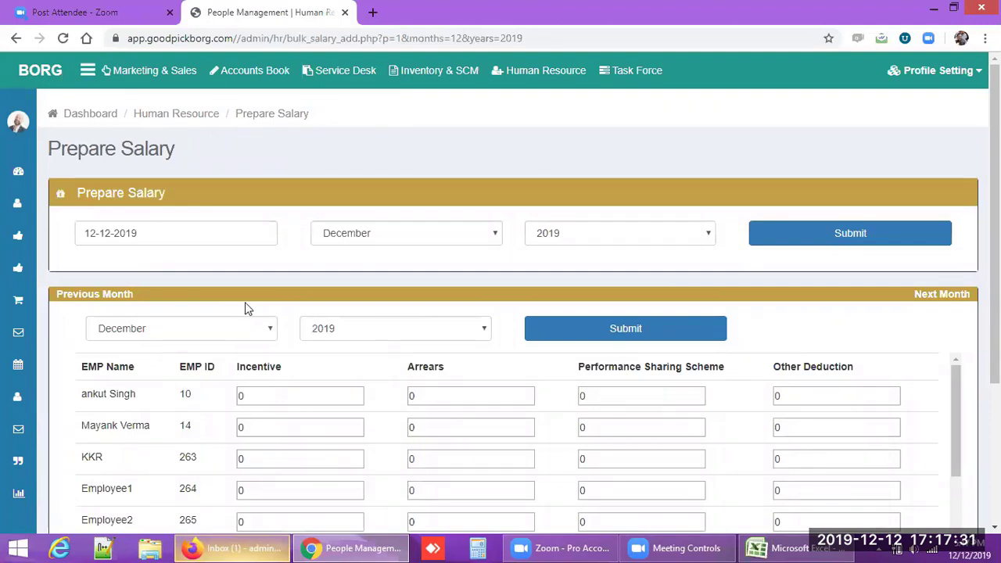
Examine the date, month and year options and the employee adjustment table on the bulk salary form.
{"action": "left_click", "coordinate": [249, 228]}
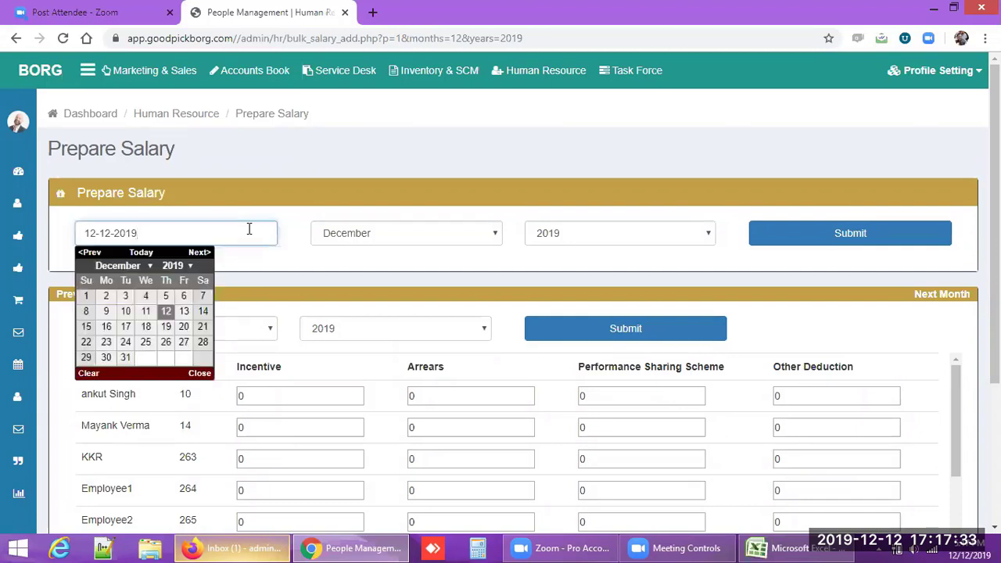
{"action": "left_click", "coordinate": [392, 237]}
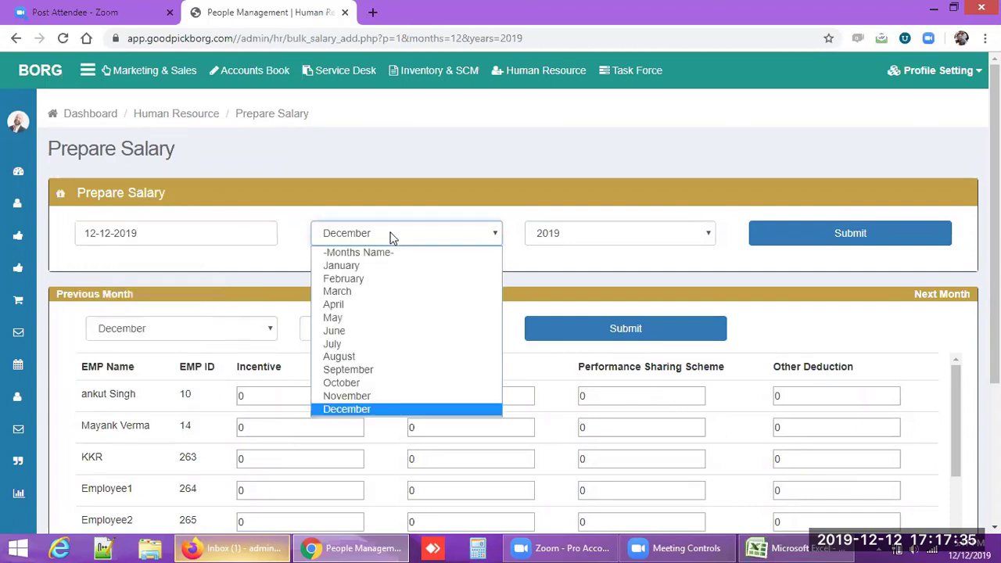
{"action": "left_click", "coordinate": [620, 227]}
{"action": "left_click", "coordinate": [826, 234]}
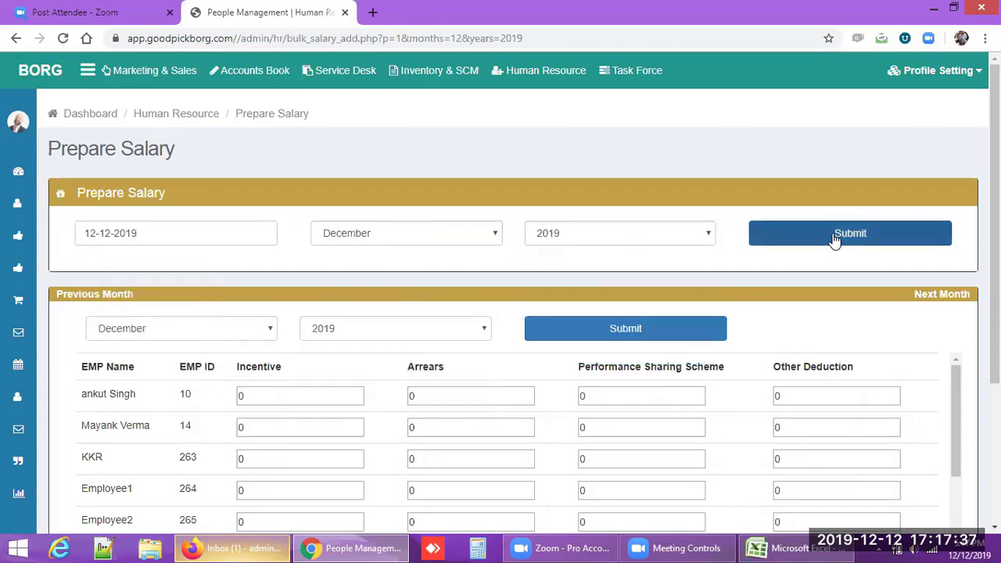
{"action": "scroll", "coordinate": [995, 235], "scroll_direction": "down", "scroll_amount": 1}
{"action": "scroll", "coordinate": [973, 312], "scroll_direction": "down", "scroll_amount": 3}
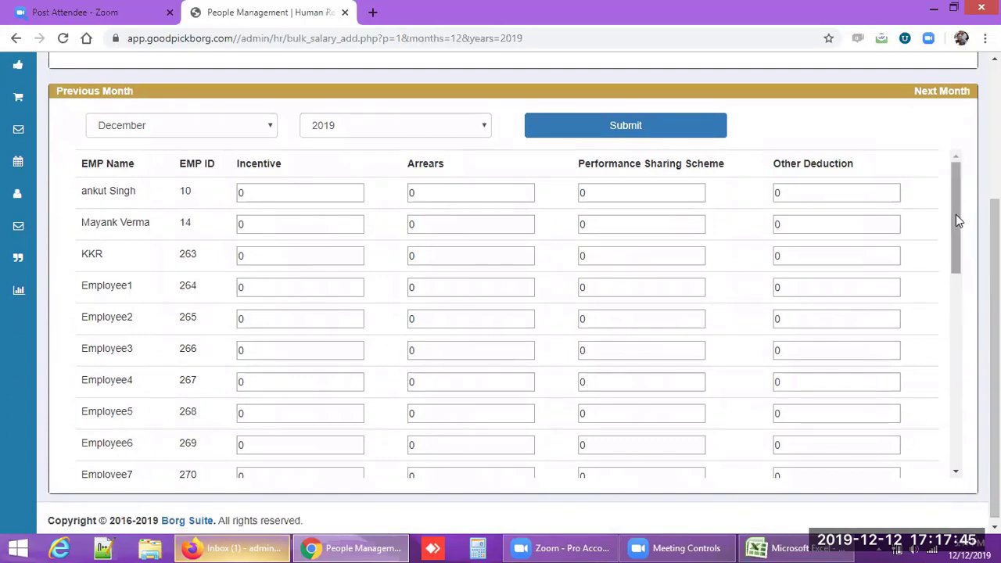
{"action": "mouse_move", "coordinate": [956, 214]}
{"action": "left_mouse_down"}
{"action": "mouse_move", "coordinate": [956, 406]}
{"action": "mouse_move", "coordinate": [956, 211]}
{"action": "left_mouse_up"}
{"action": "scroll", "coordinate": [860, 211], "scroll_direction": "up", "scroll_amount": 2}
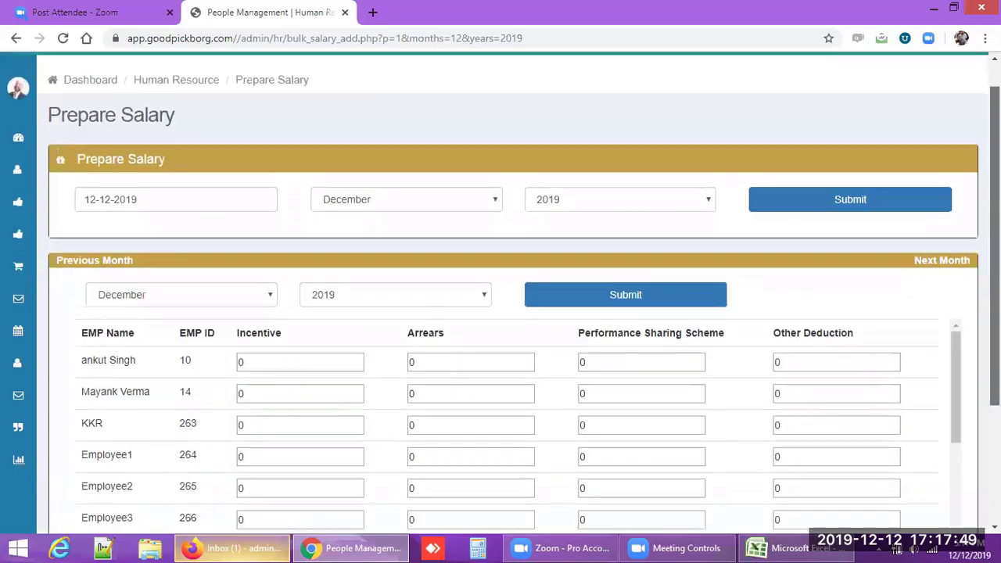
{"action": "left_click", "coordinate": [180, 210]}
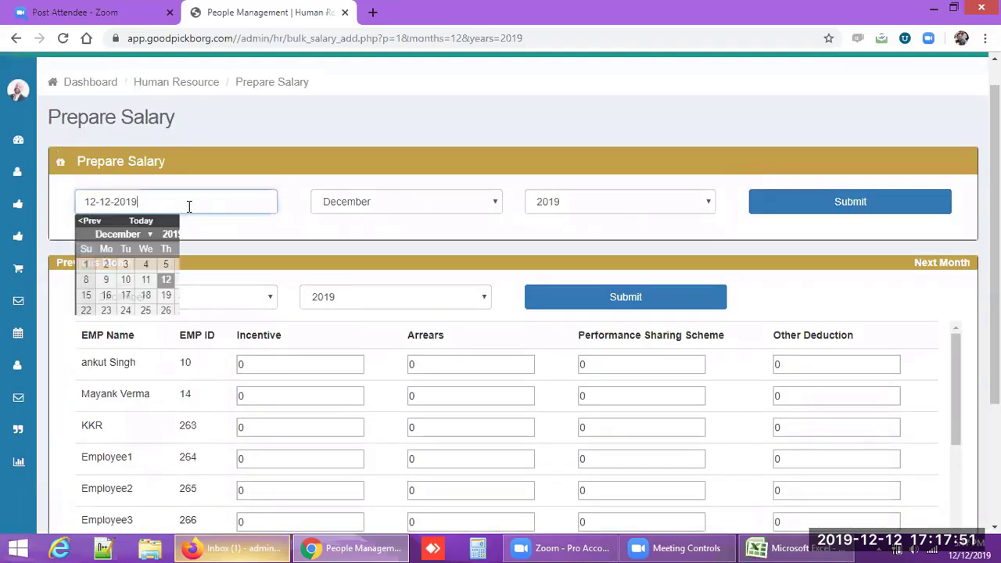
{"action": "left_click", "coordinate": [377, 202]}
{"action": "left_click", "coordinate": [605, 208]}
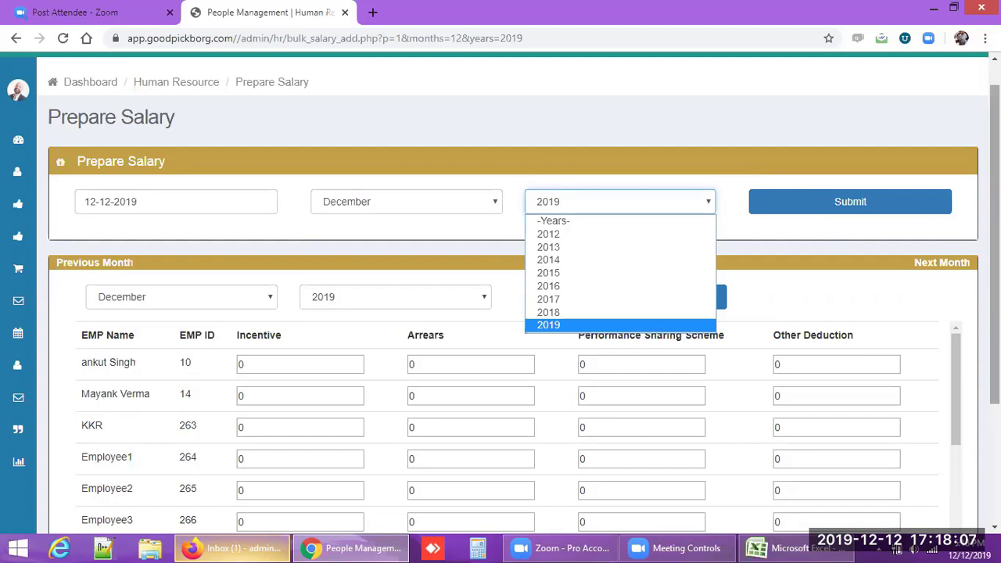
{"action": "scroll", "coordinate": [606, 239], "scroll_direction": "down", "scroll_amount": 1}
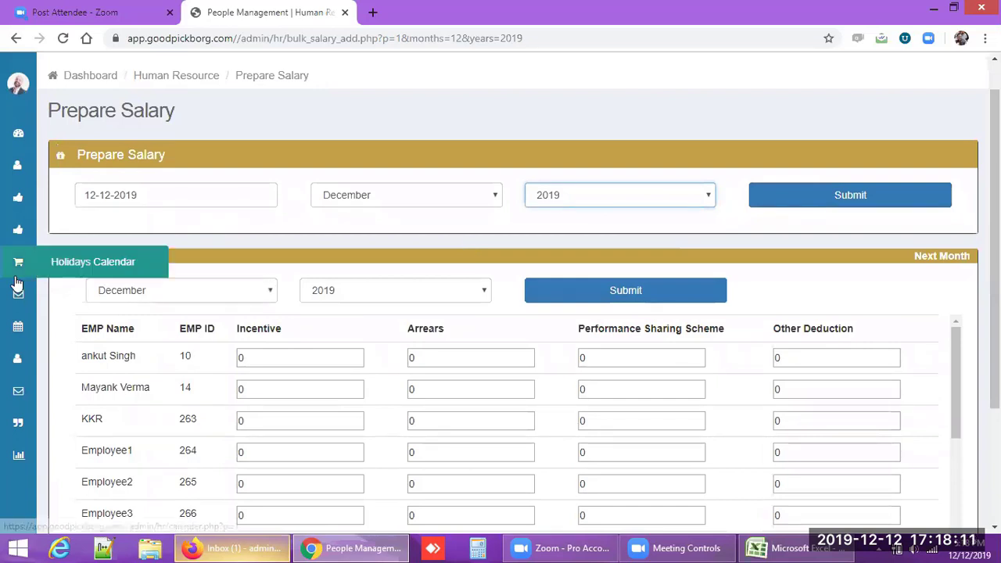
Look over the Payroll Management options and open the Issue Assets page of Asset Management.
{"action": "mouse_move", "coordinate": [22, 290]}
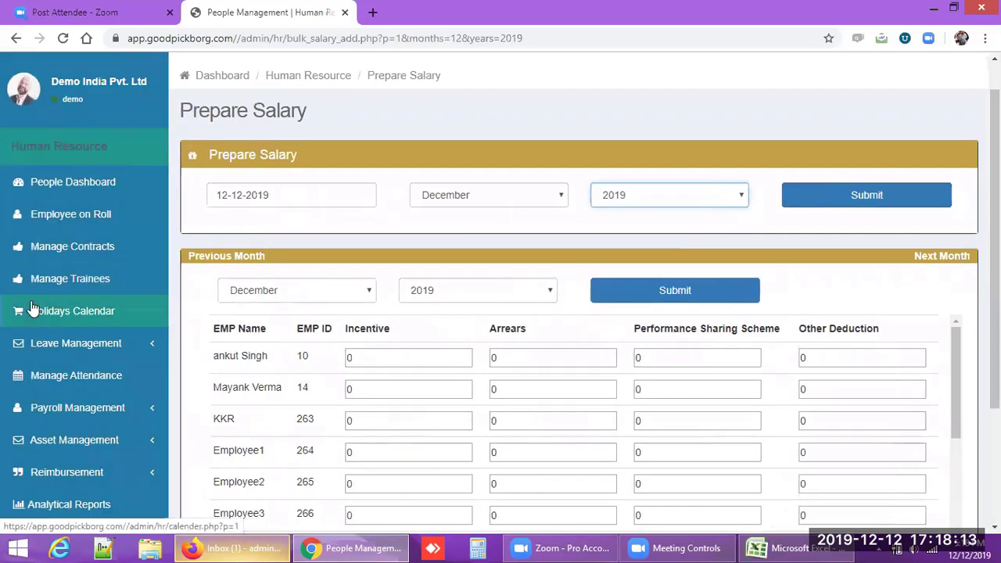
{"action": "left_click", "coordinate": [71, 419]}
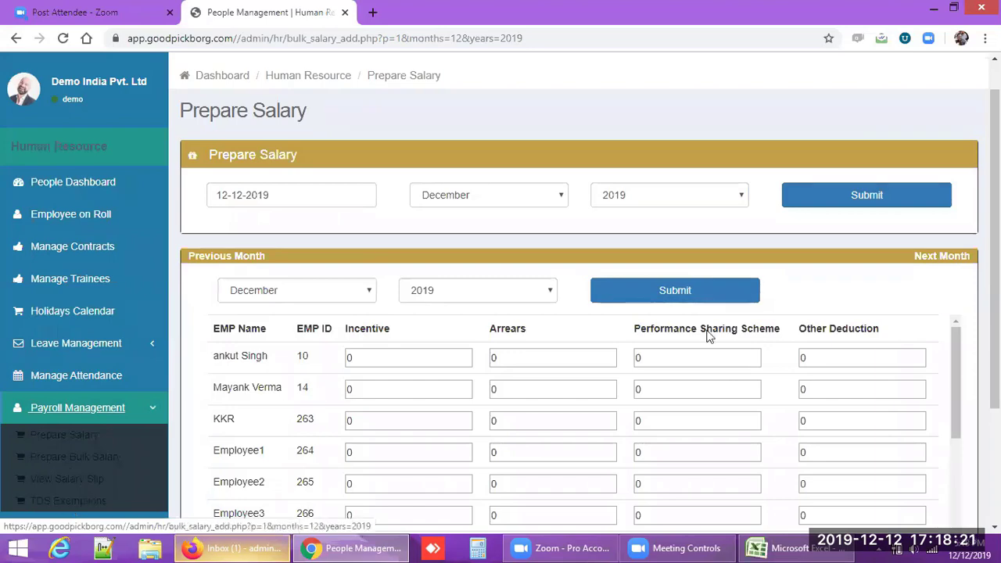
{"action": "scroll", "coordinate": [483, 305], "scroll_direction": "down", "scroll_amount": 2}
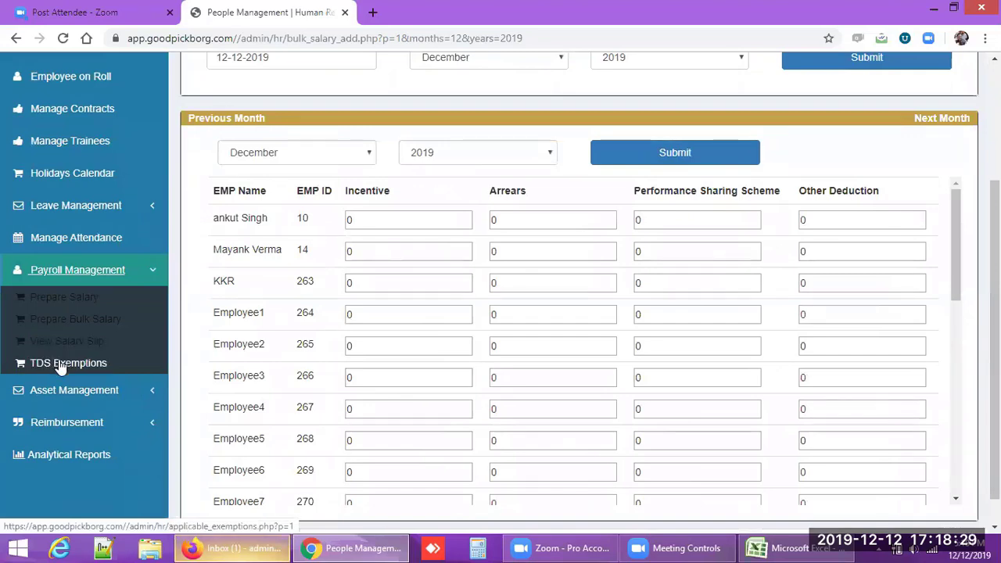
{"action": "left_click", "coordinate": [61, 390]}
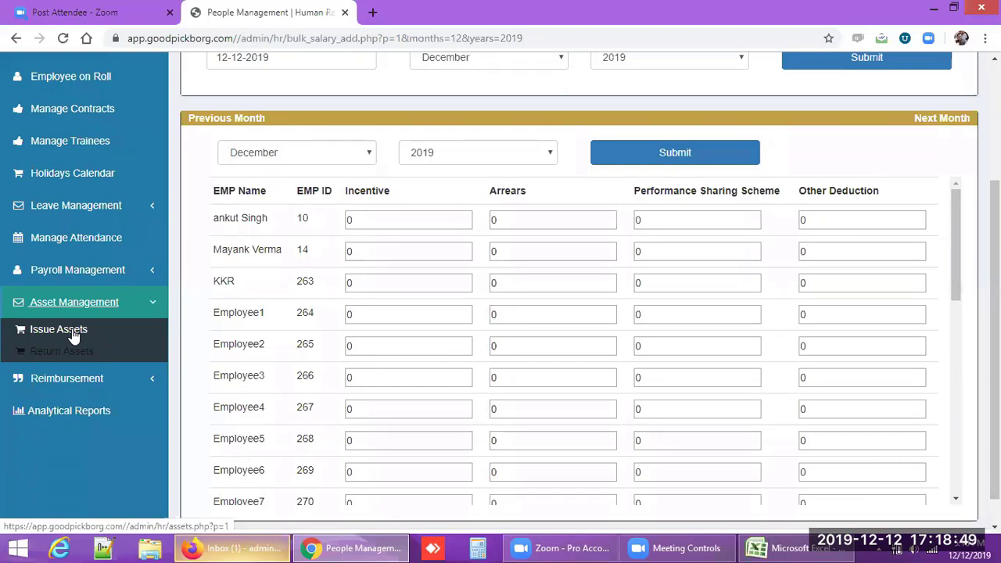
{"action": "left_click", "coordinate": [72, 332]}
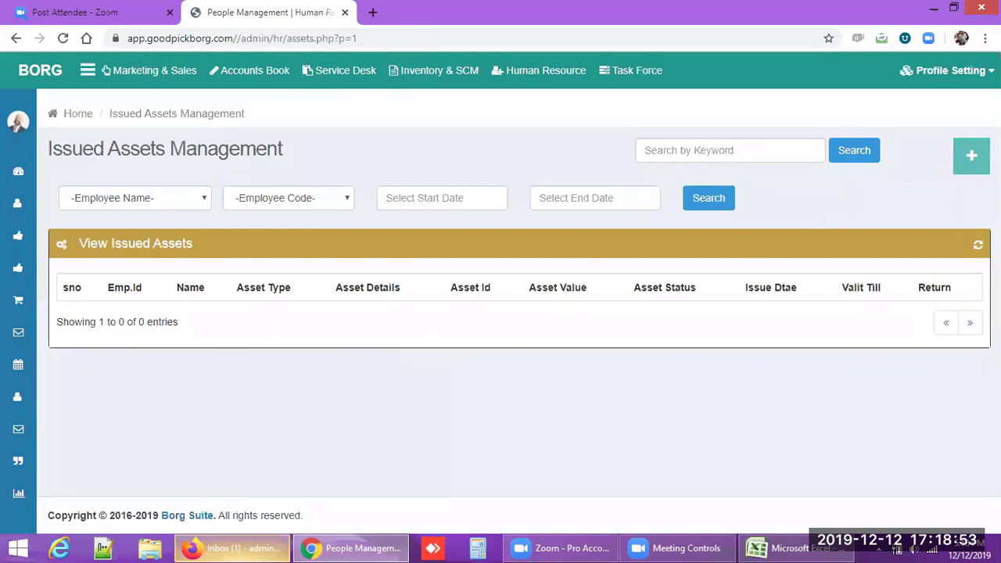
Start a new issued-asset record for Employee12 (empc12) with the asset type Laptop.
{"action": "left_click", "coordinate": [973, 174]}
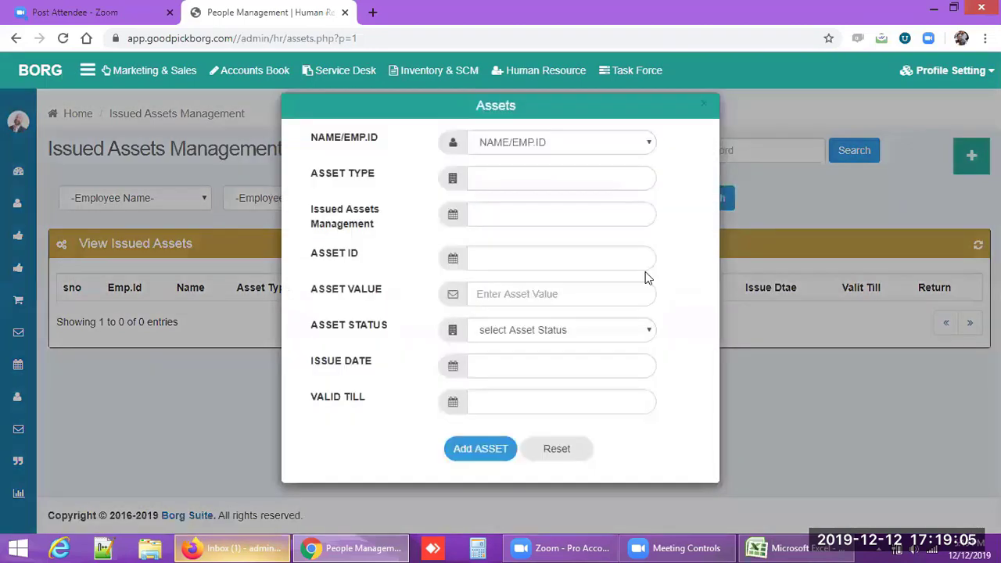
{"action": "key", "text": "alt+Down"}
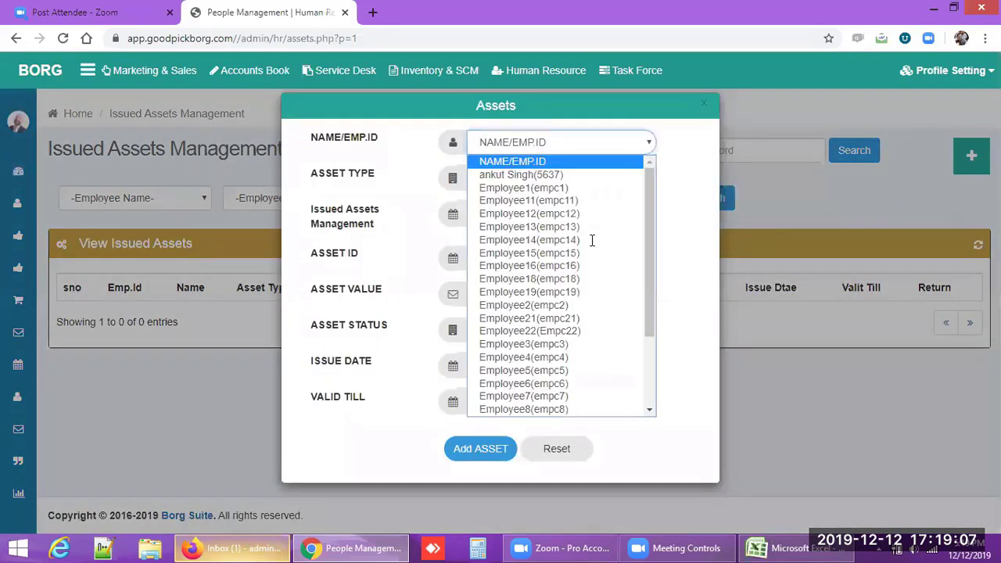
{"action": "left_click", "coordinate": [514, 214]}
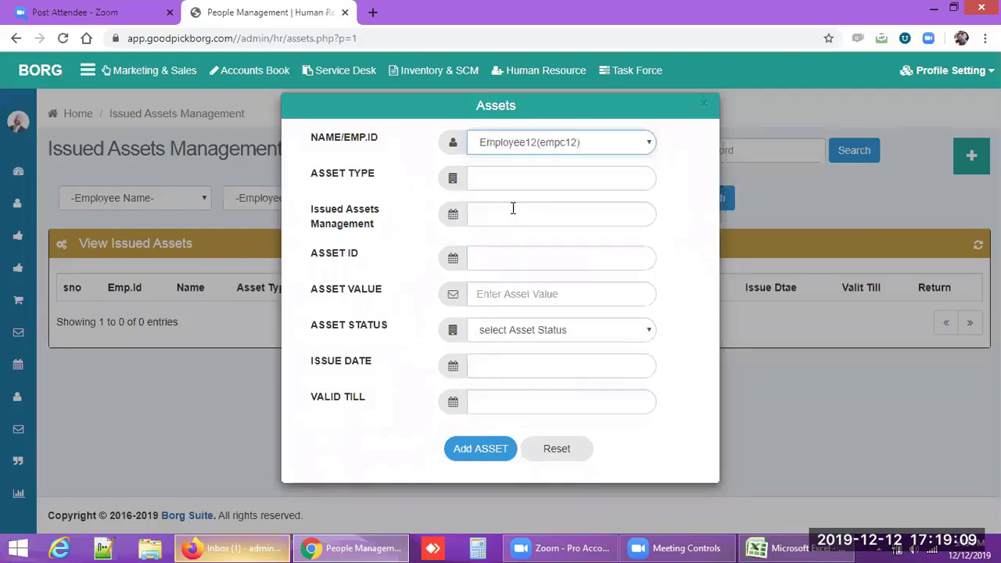
{"action": "left_click", "coordinate": [506, 178]}
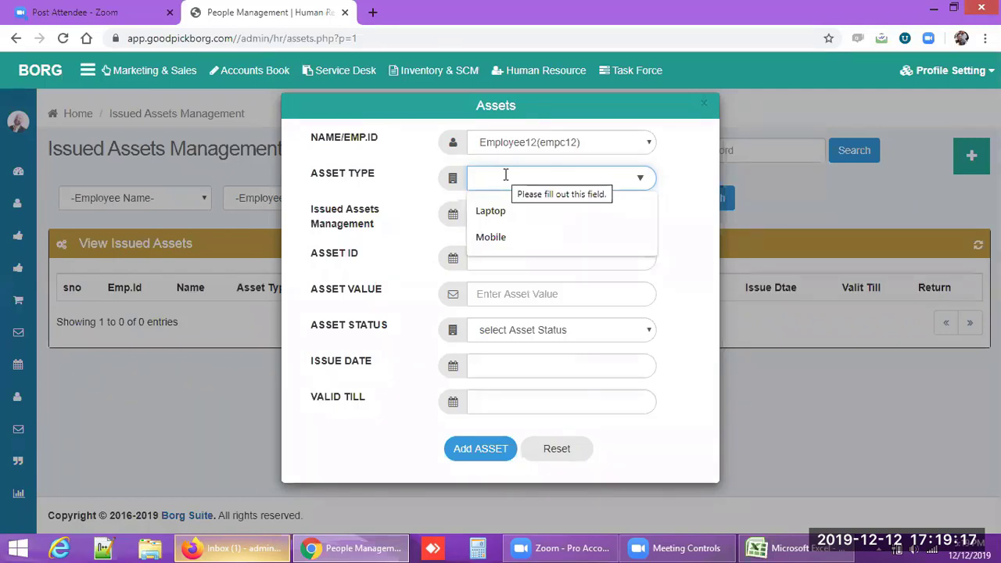
{"action": "left_click", "coordinate": [499, 211]}
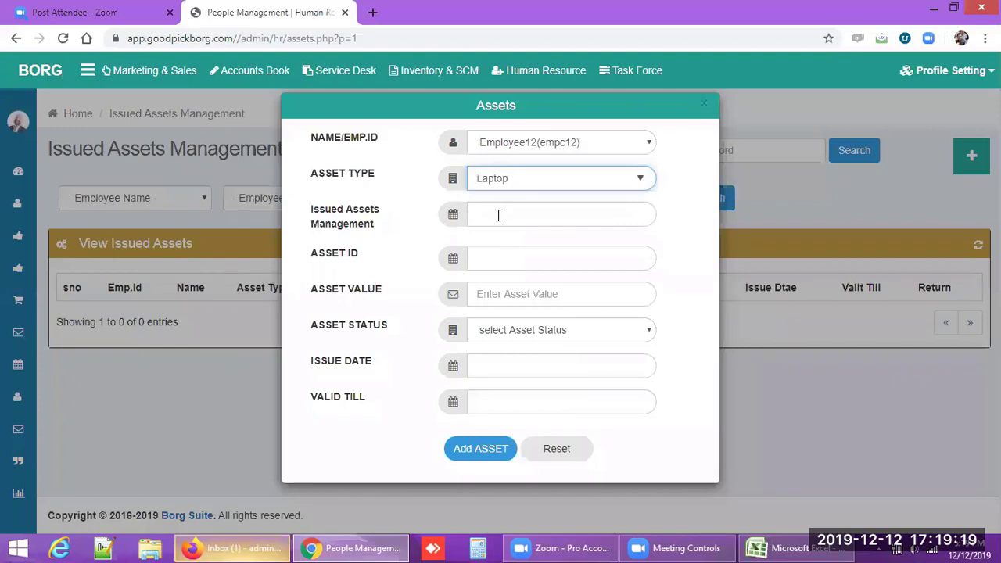
{"action": "left_click", "coordinate": [499, 215]}
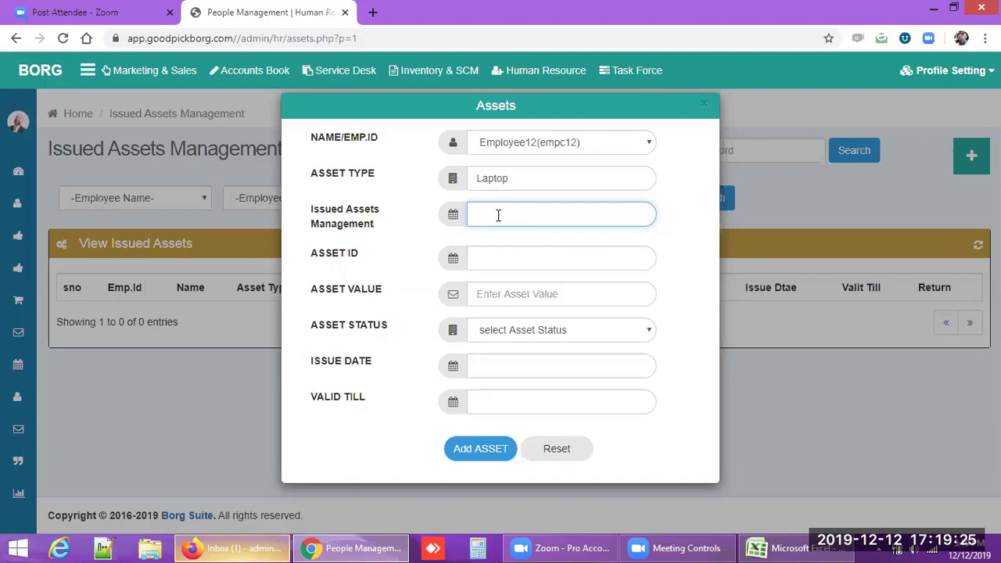
{"action": "type", "text": "asdf"}
{"action": "key", "text": "BackSpace"}
{"action": "key", "text": "BackSpace"}
{"action": "key", "text": "BackSpace"}
{"action": "key", "text": "BackSpace"}
Look over the Asset ID and Asset Value fields of the new asset record.
{"action": "left_click", "coordinate": [489, 263]}
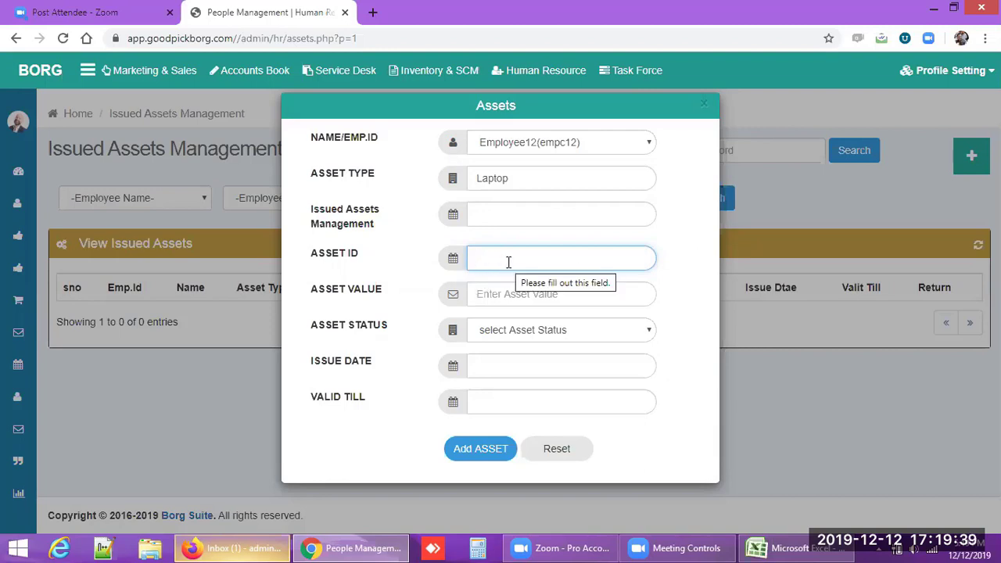
{"action": "left_click", "coordinate": [495, 294]}
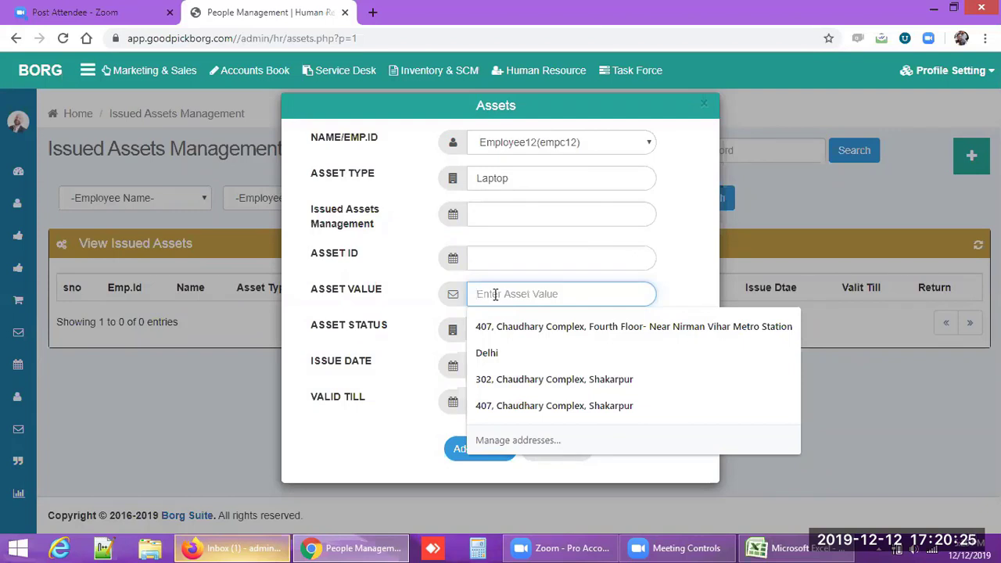
{"action": "left_click", "coordinate": [663, 290]}
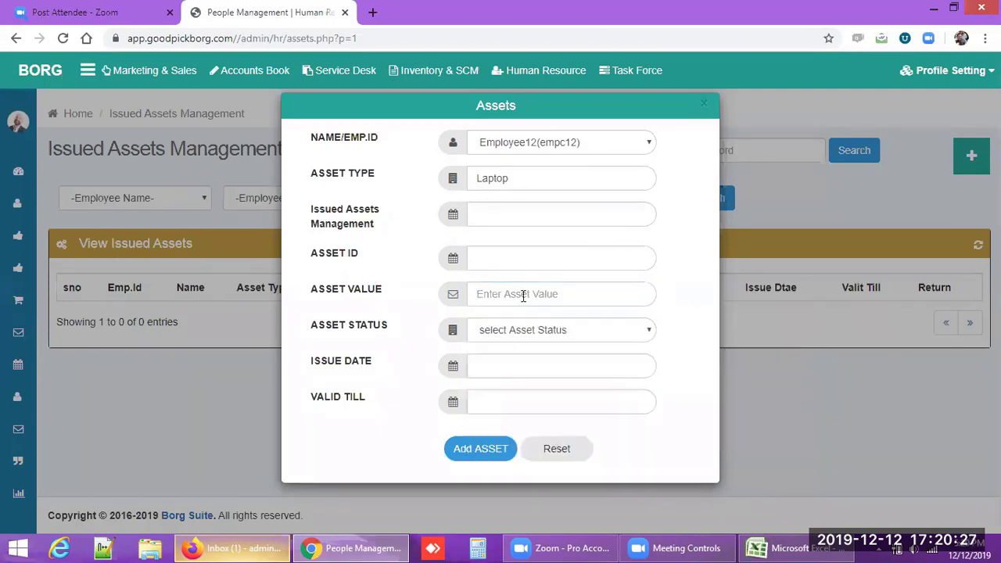
Look over the Asset Value field, the Asset Status options and the Issue Date and Valid Till calendars of the new asset record.
{"action": "left_click", "coordinate": [524, 296]}
{"action": "left_click", "coordinate": [422, 324]}
{"action": "left_click", "coordinate": [540, 331]}
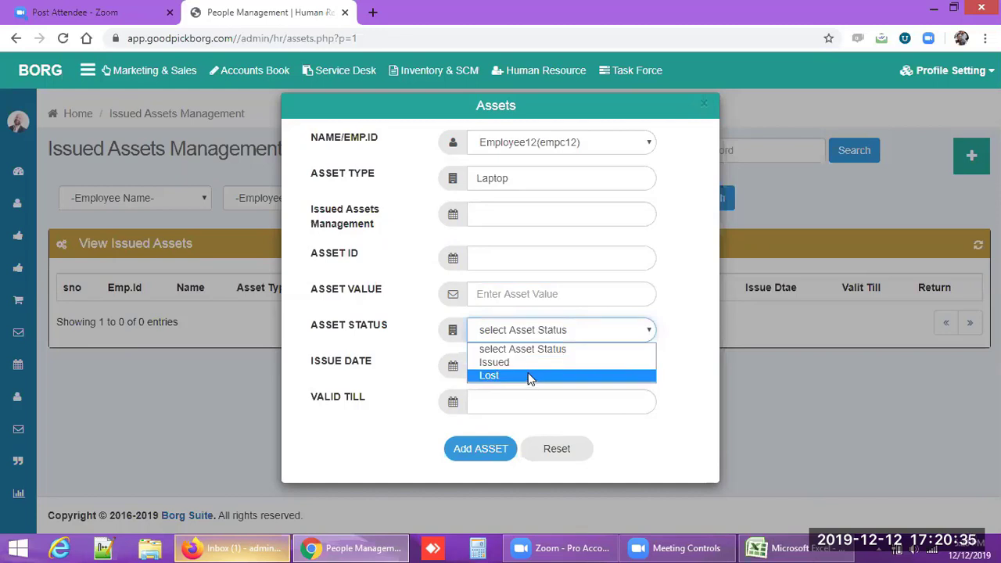
{"action": "left_click", "coordinate": [412, 354]}
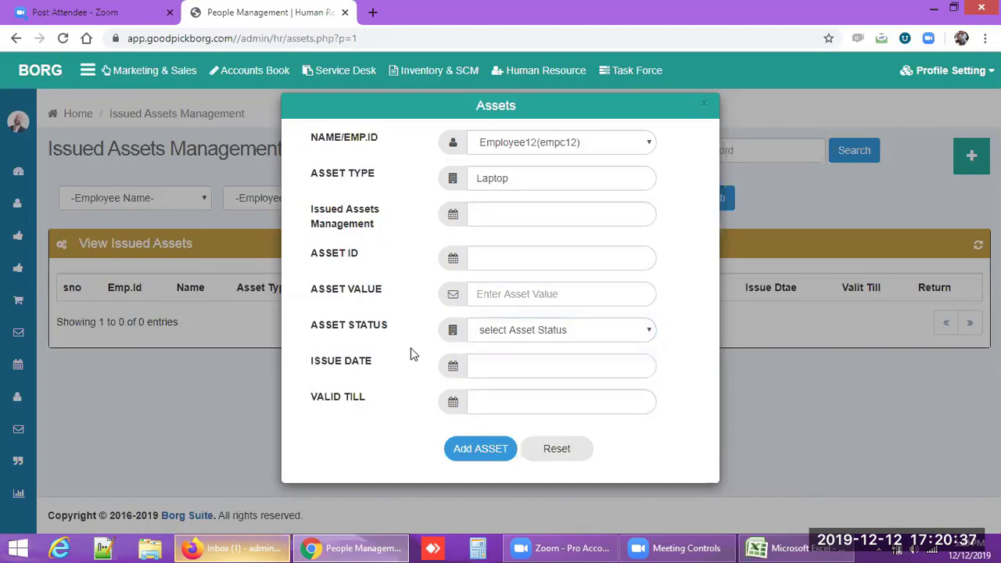
{"action": "left_click", "coordinate": [522, 365]}
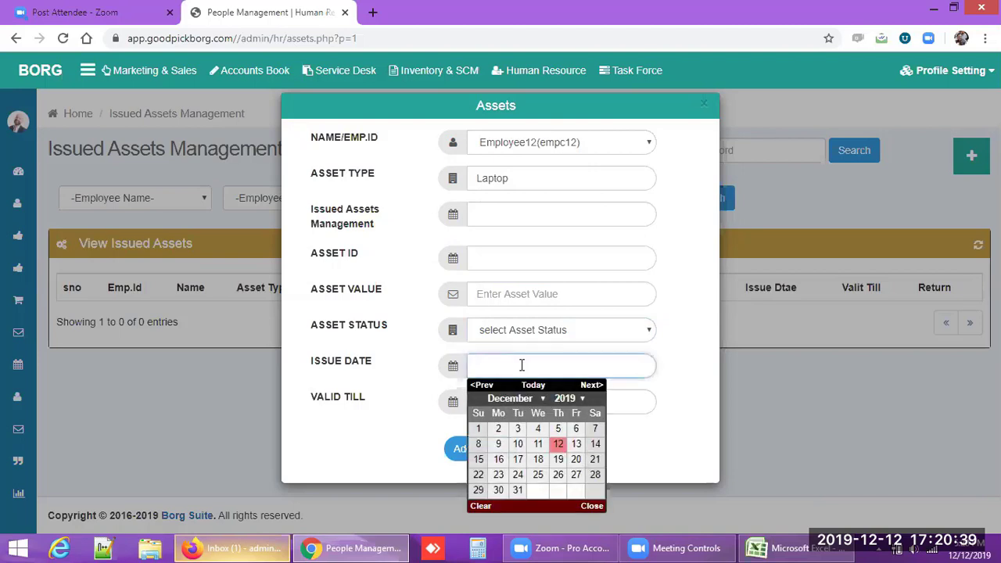
{"action": "left_click", "coordinate": [372, 387]}
{"action": "left_click", "coordinate": [496, 407]}
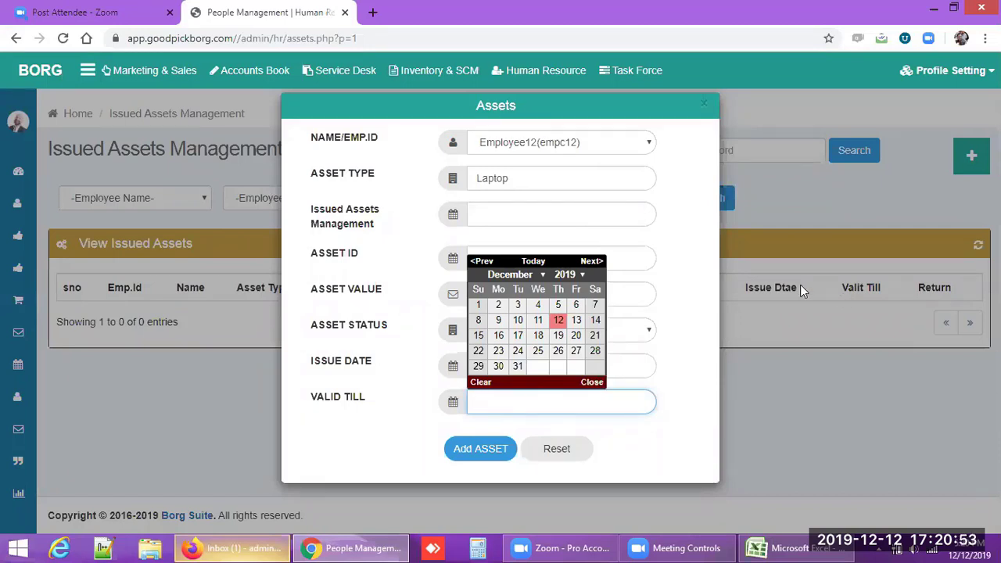
Close the new asset record without saving and highlight the Return column heading of the issued assets list.
{"action": "left_click", "coordinate": [696, 271]}
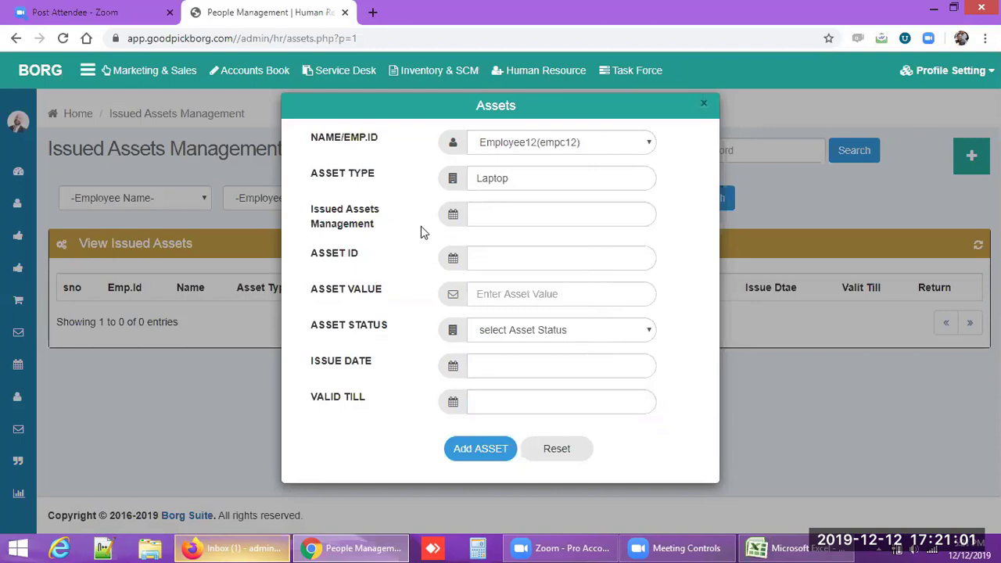
{"action": "key", "text": "Escape"}
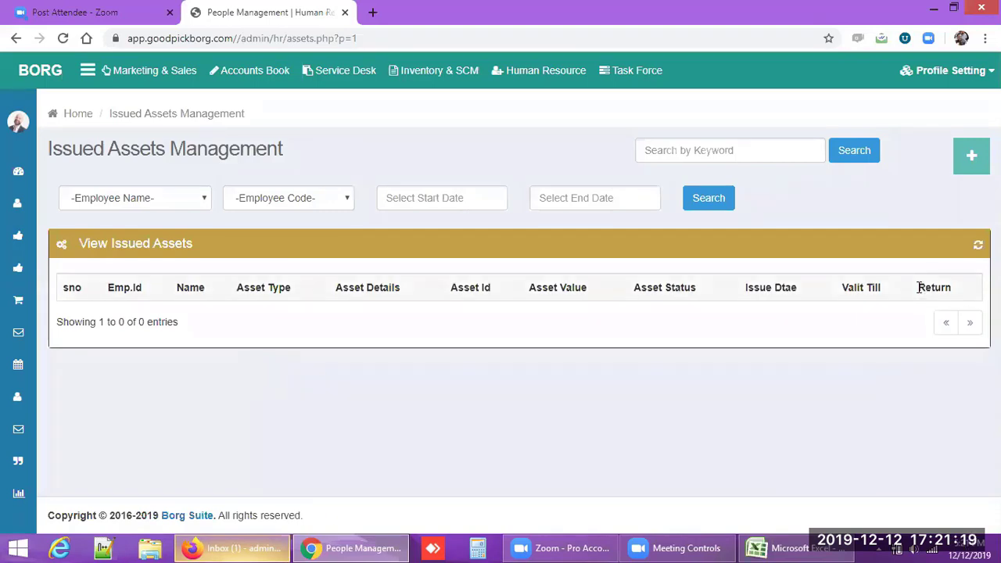
{"action": "left_click_drag", "start_coordinate": [916, 287], "coordinate": [966, 296]}
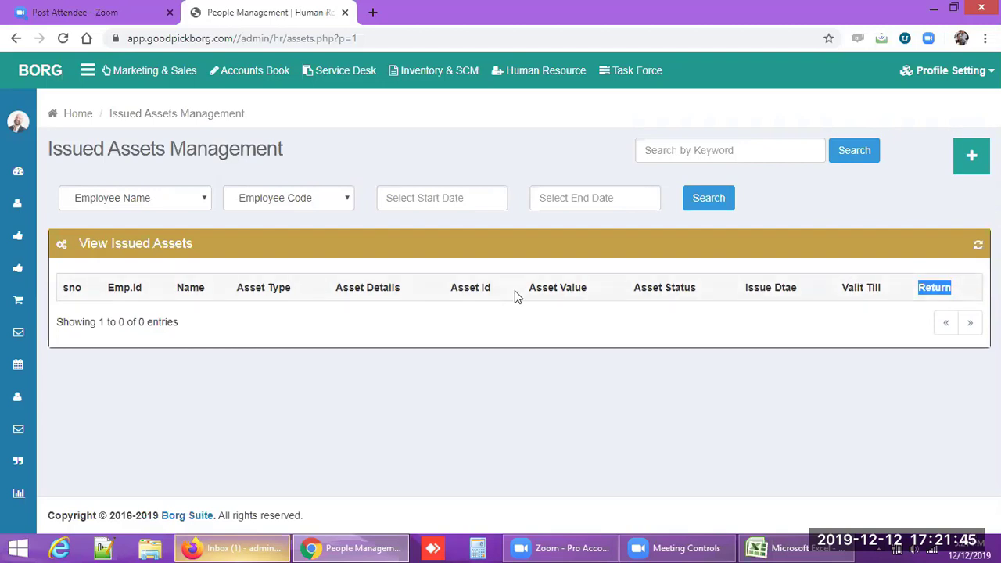
Open the View Claim page of the Reimbursement section.
{"action": "mouse_move", "coordinate": [31, 470]}
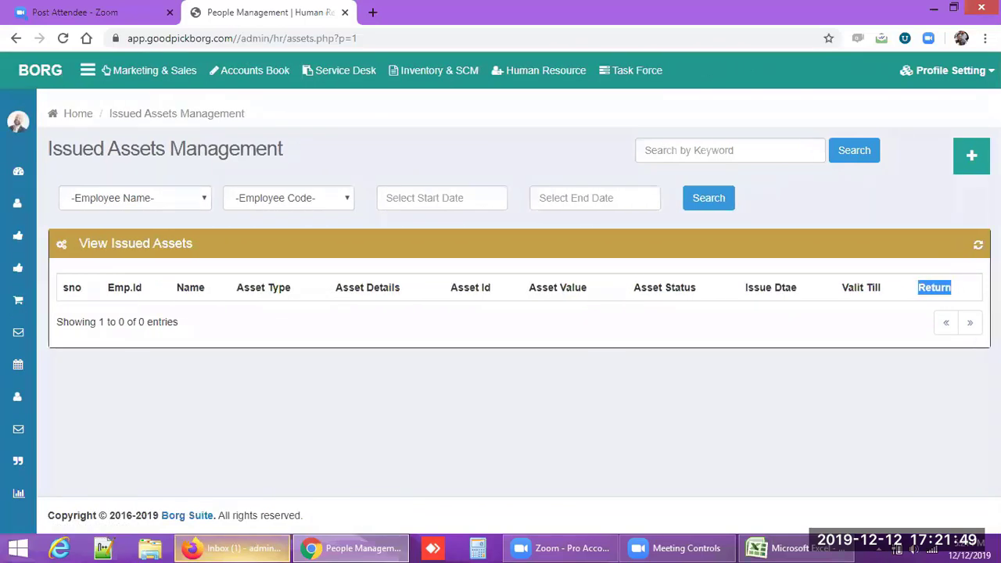
{"action": "mouse_move", "coordinate": [7, 316]}
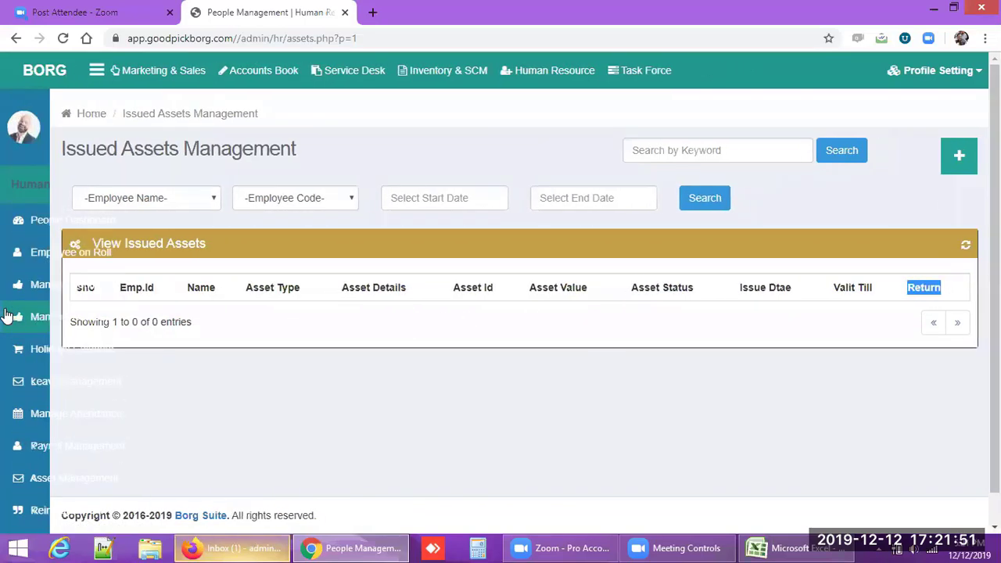
{"action": "scroll", "coordinate": [6, 315], "scroll_direction": "down", "scroll_amount": 1}
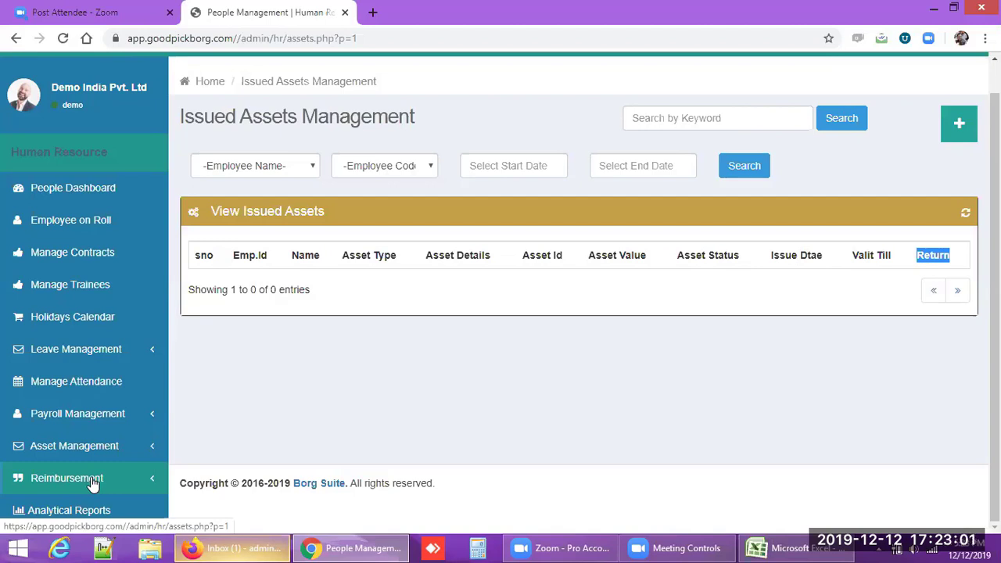
{"action": "left_click", "coordinate": [91, 481]}
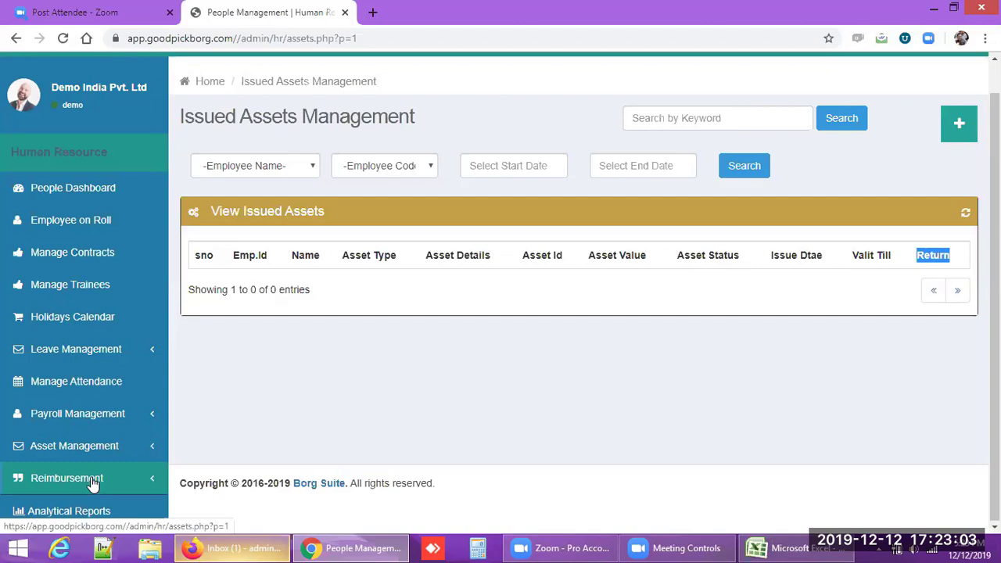
{"action": "scroll", "coordinate": [82, 507], "scroll_direction": "down", "scroll_amount": 1}
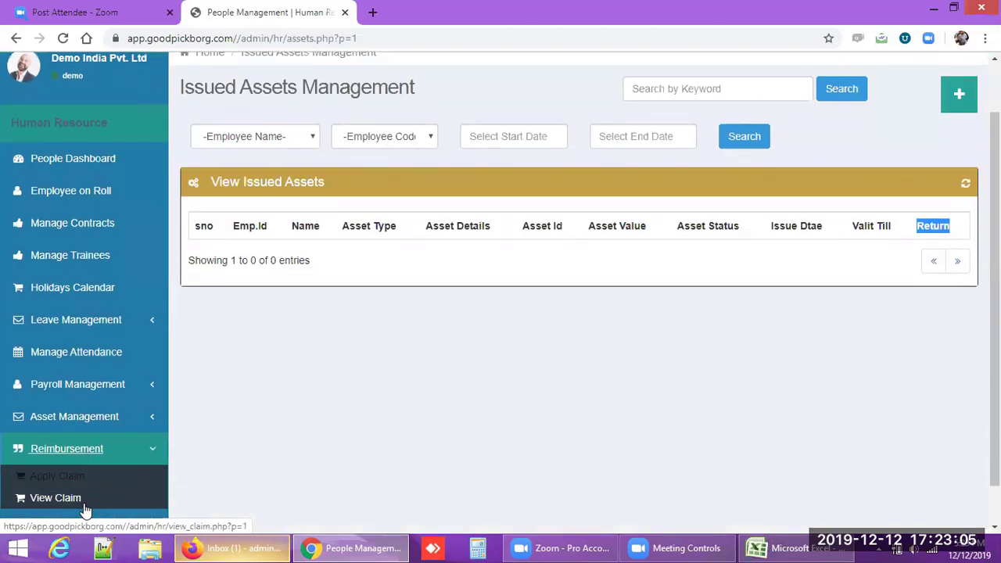
{"action": "left_click", "coordinate": [69, 499]}
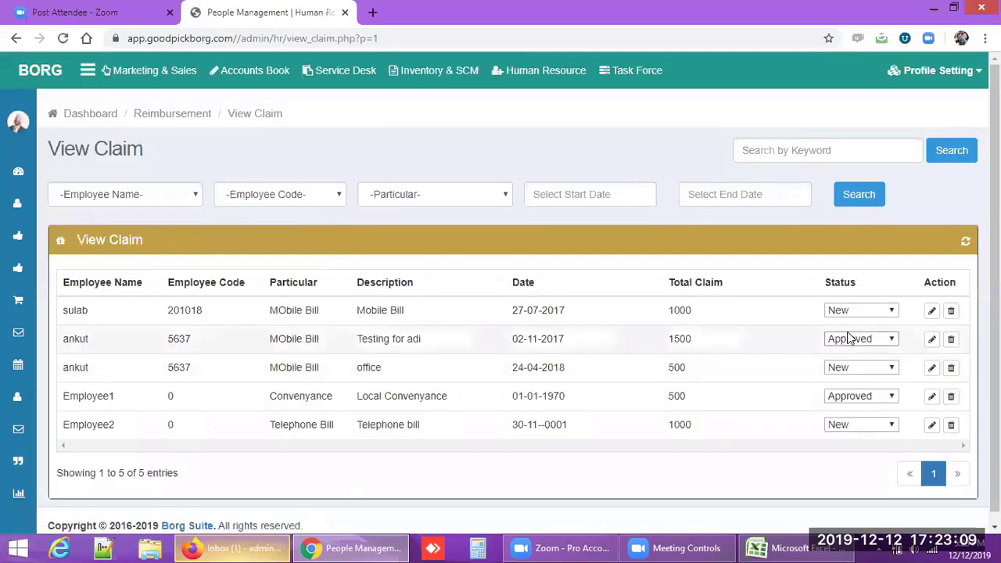
Set the status of the mobile bill claim dated 27-07-2017 to Approved.
{"action": "left_click", "coordinate": [851, 317]}
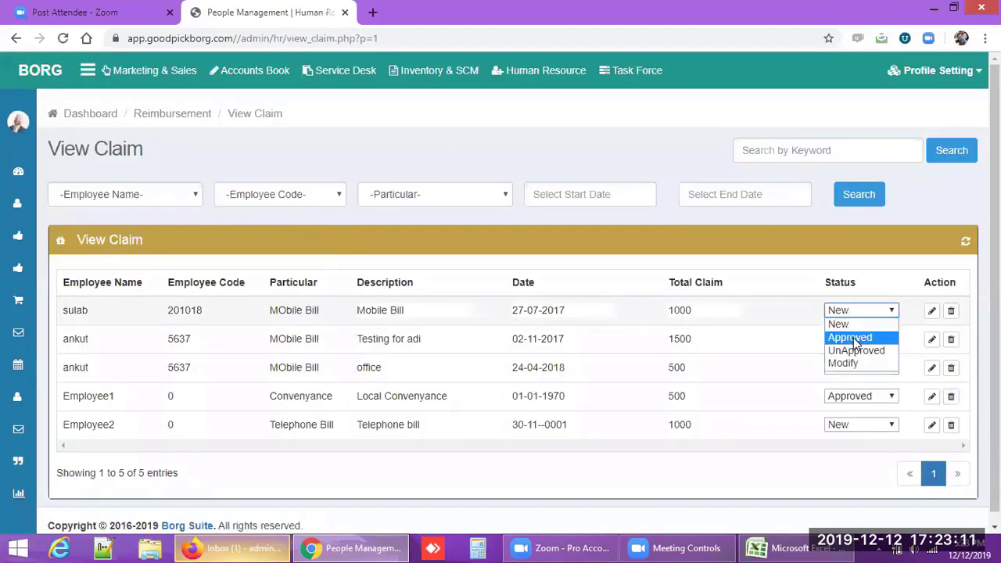
{"action": "left_click", "coordinate": [802, 338]}
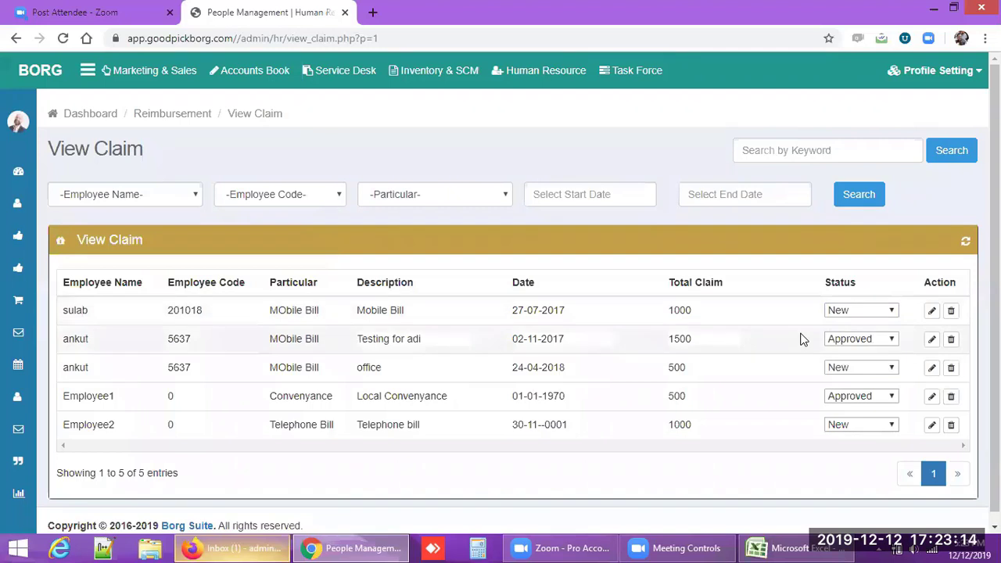
{"action": "left_click", "coordinate": [855, 310]}
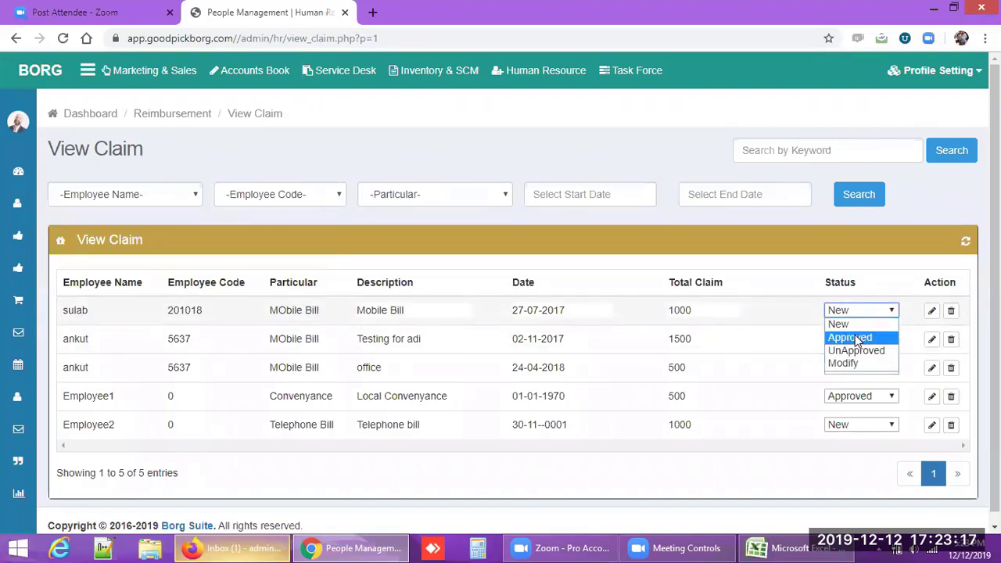
{"action": "left_click", "coordinate": [856, 338]}
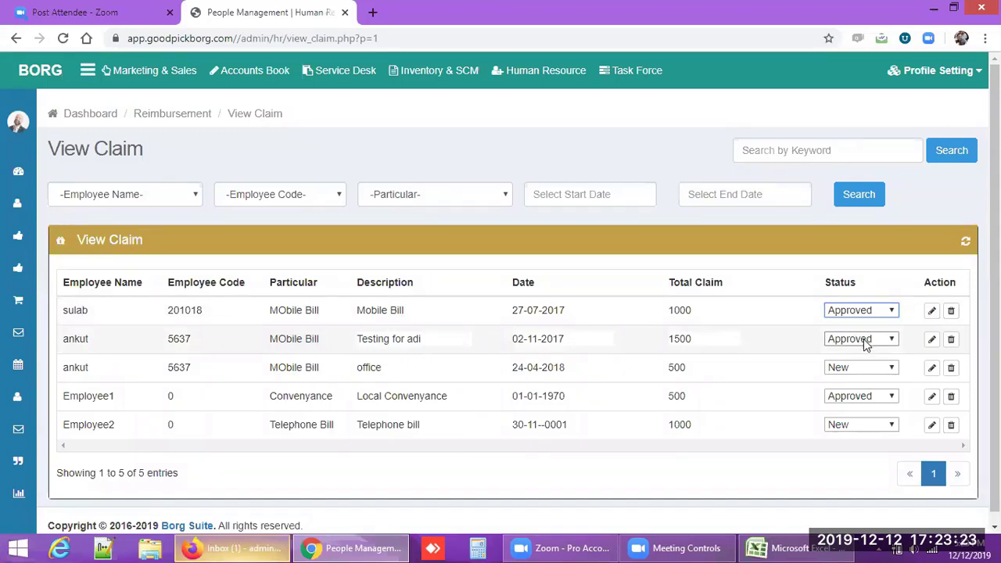
Review the status options of the claim dated 02-11-2017 and the total amount of the claim dated 27-07-2017.
{"action": "left_click", "coordinate": [864, 342]}
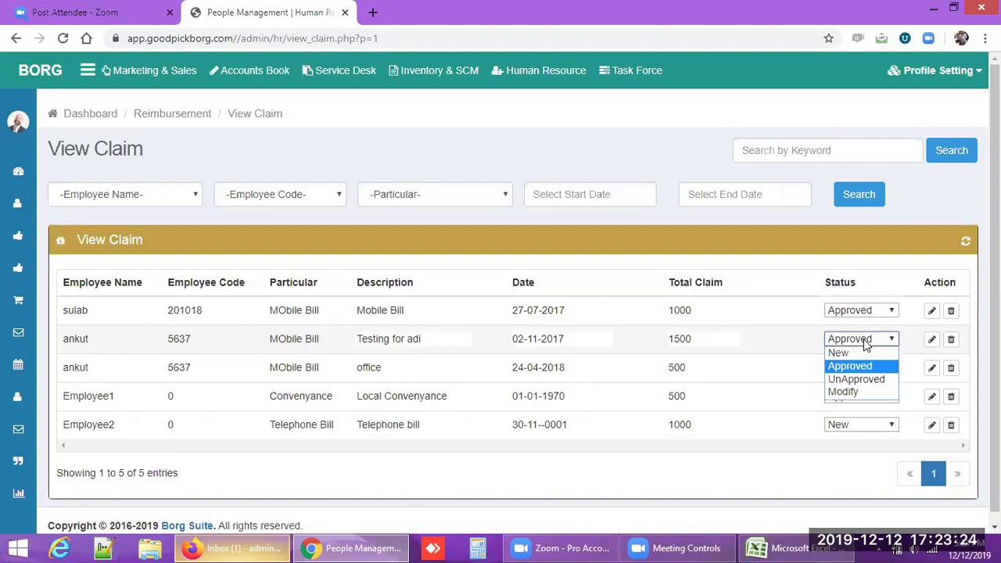
{"action": "left_click", "coordinate": [788, 347]}
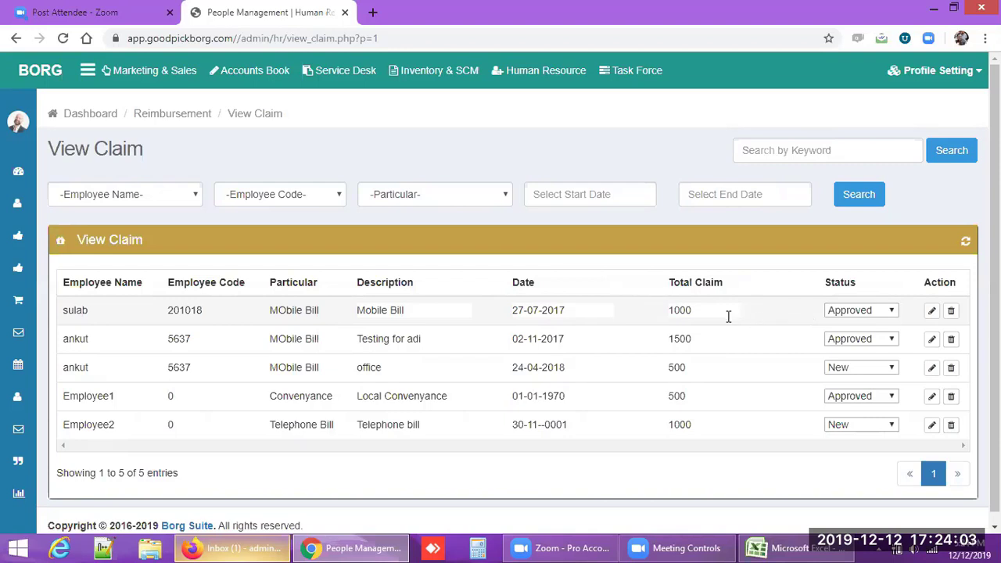
{"action": "left_click", "coordinate": [691, 311]}
{"action": "double_click", "coordinate": [692, 312]}
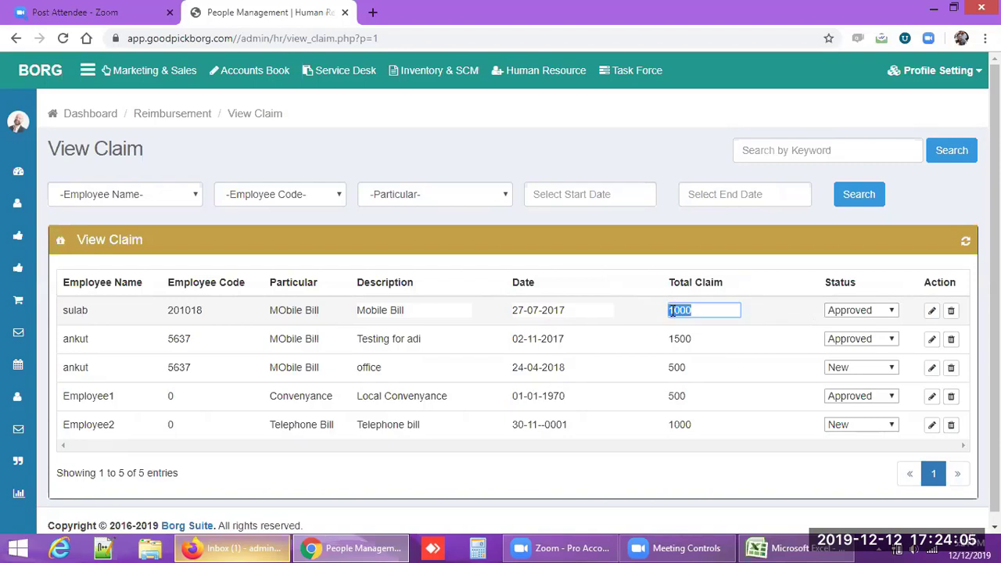
{"action": "left_click", "coordinate": [745, 366]}
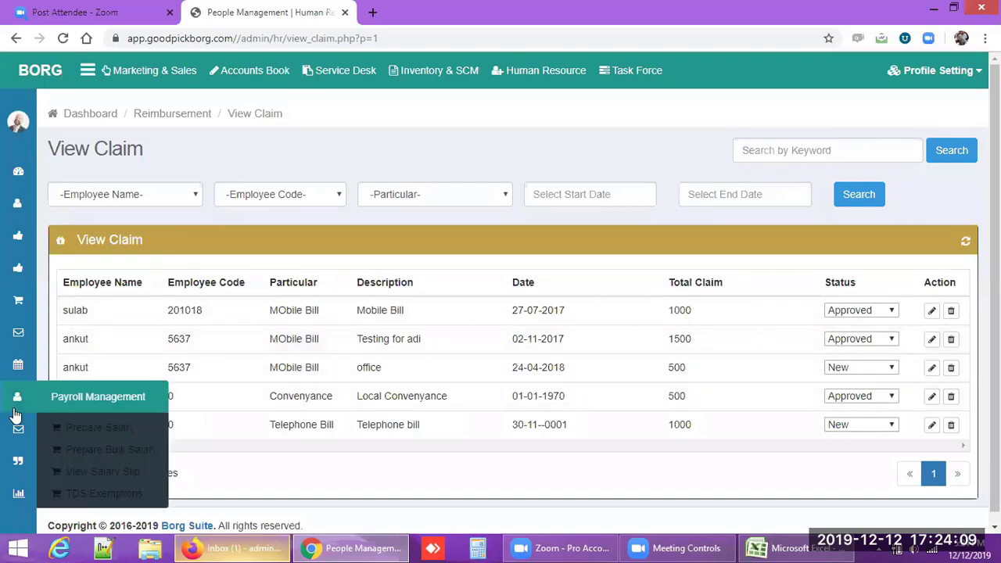
Open the Apply Claim page of the Reimbursement section.
{"action": "mouse_move", "coordinate": [15, 430]}
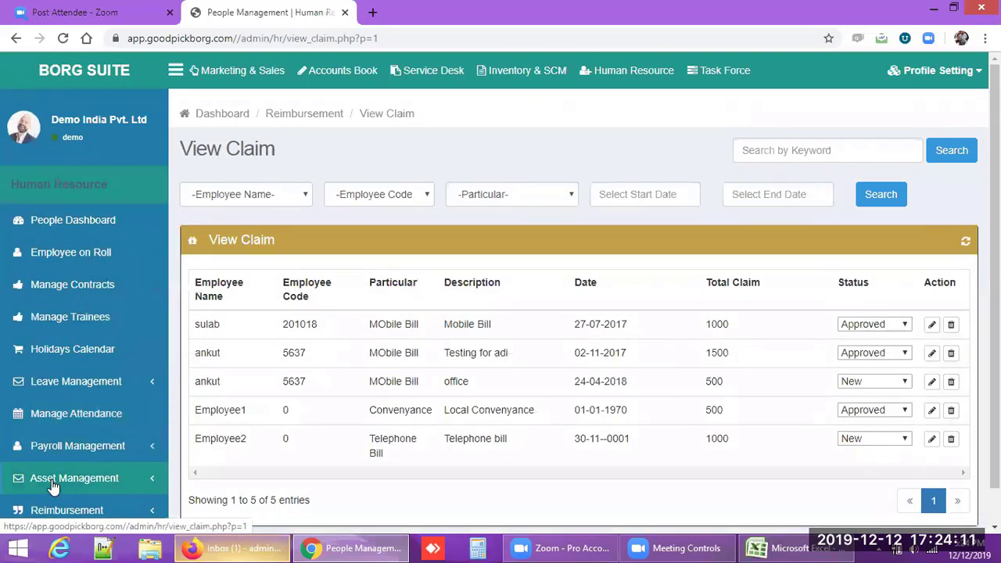
{"action": "scroll", "coordinate": [52, 487], "scroll_direction": "down", "scroll_amount": 1}
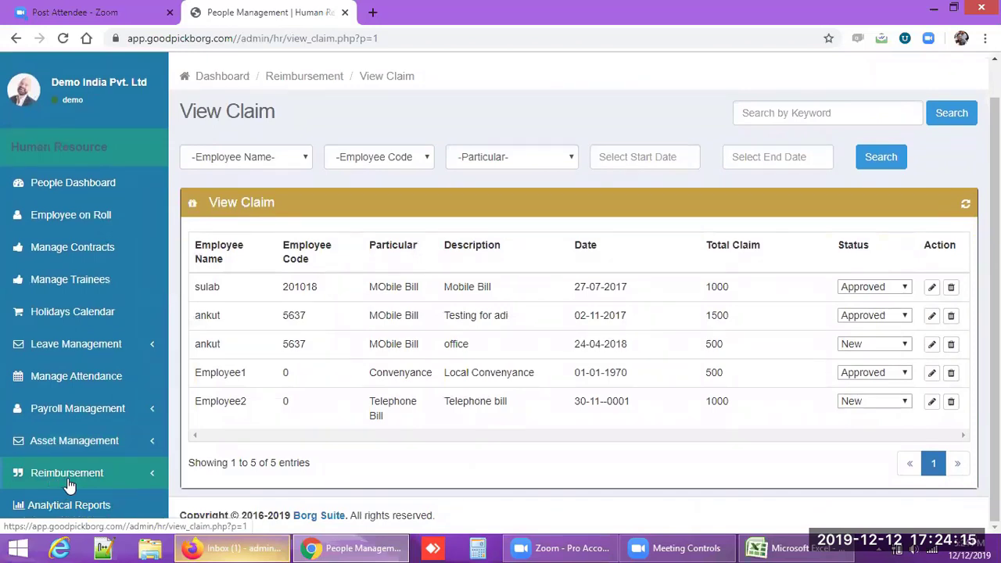
{"action": "left_click", "coordinate": [68, 485]}
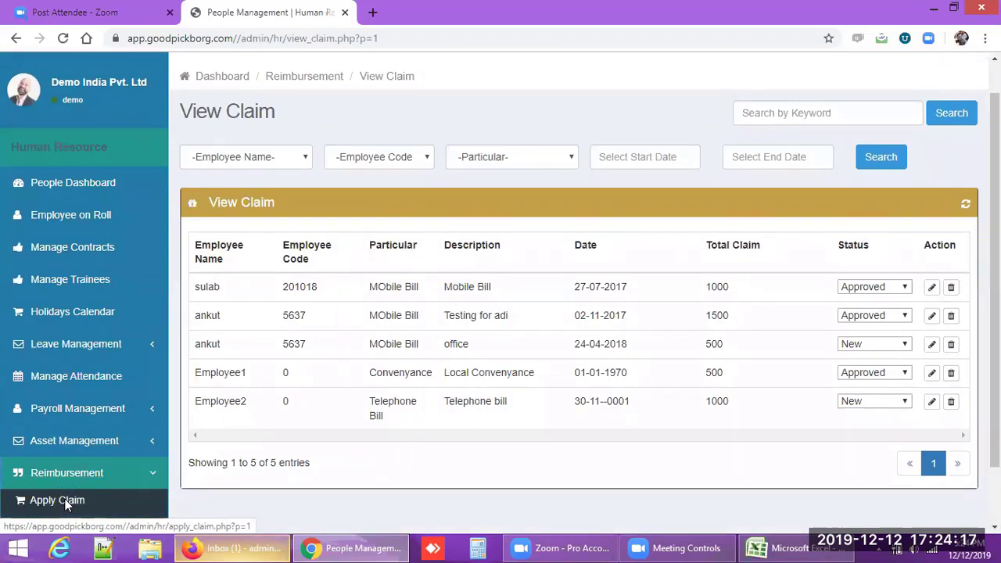
{"action": "left_click", "coordinate": [65, 500]}
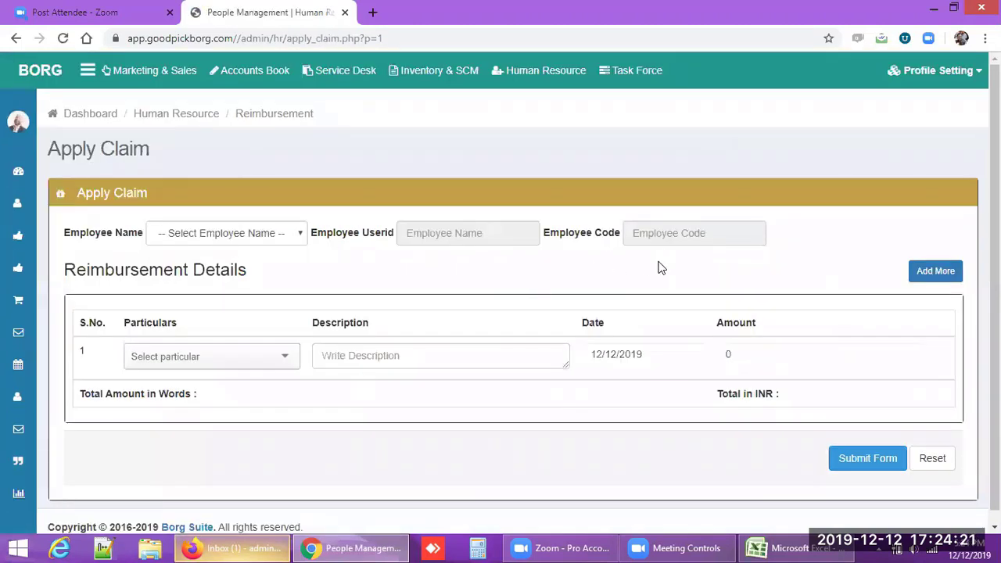
Start a reimbursement claim for Employee2 with Telephone Bill as the particular.
{"action": "left_click", "coordinate": [253, 239]}
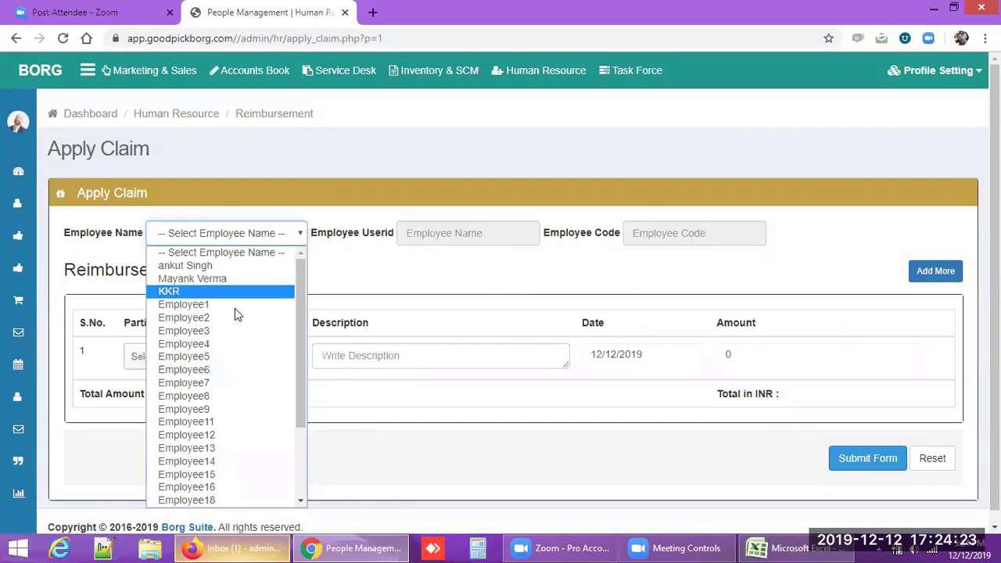
{"action": "left_click", "coordinate": [231, 321]}
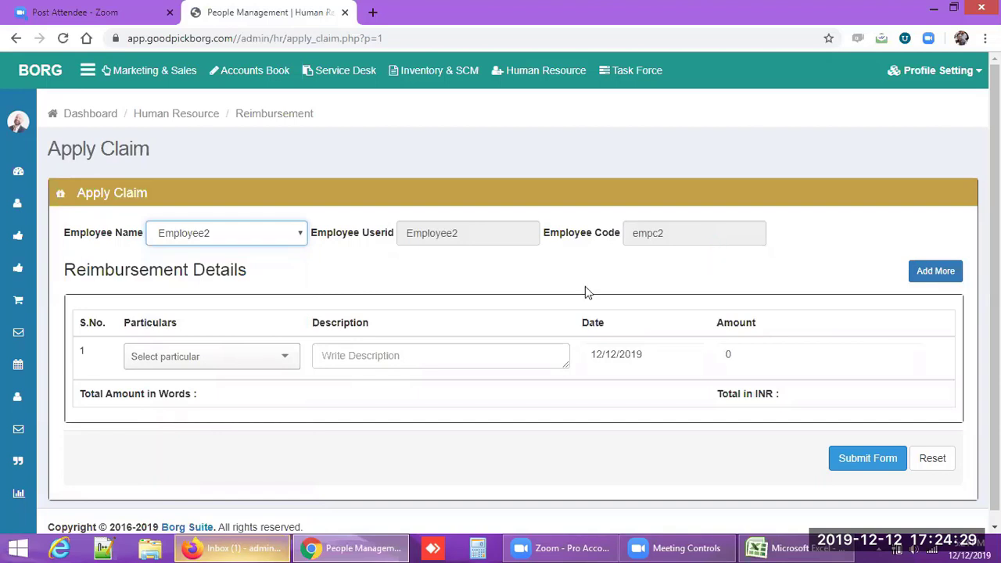
{"action": "left_click", "coordinate": [194, 365]}
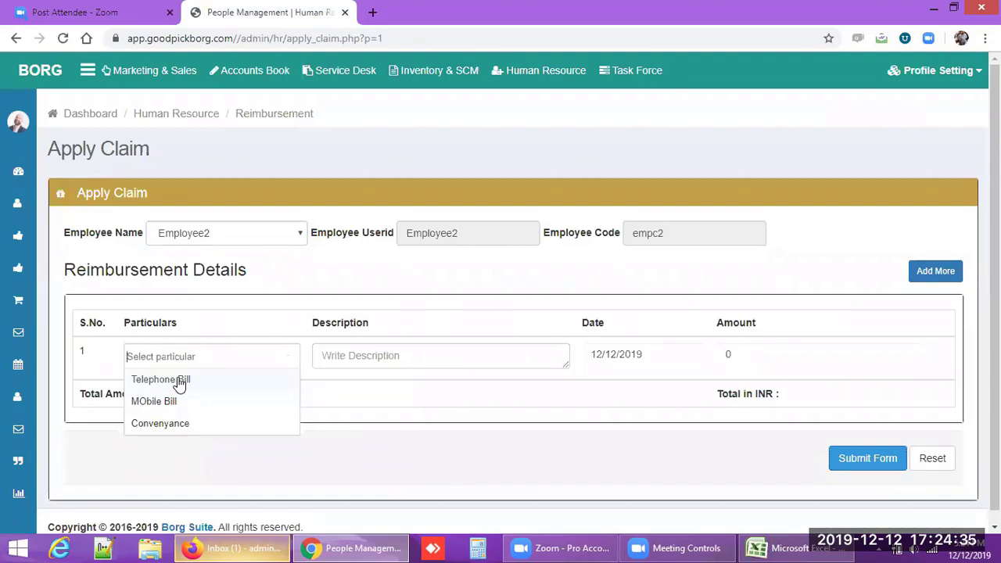
{"action": "left_click", "coordinate": [179, 381]}
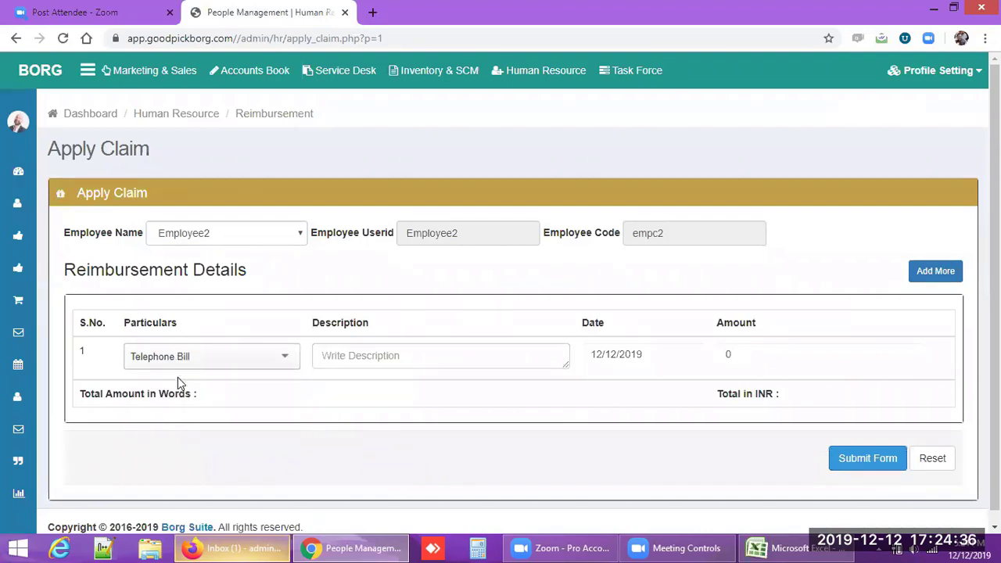
Set the amount of the Telephone Bill claim to 1 and leave its description empty.
{"action": "left_click", "coordinate": [371, 358]}
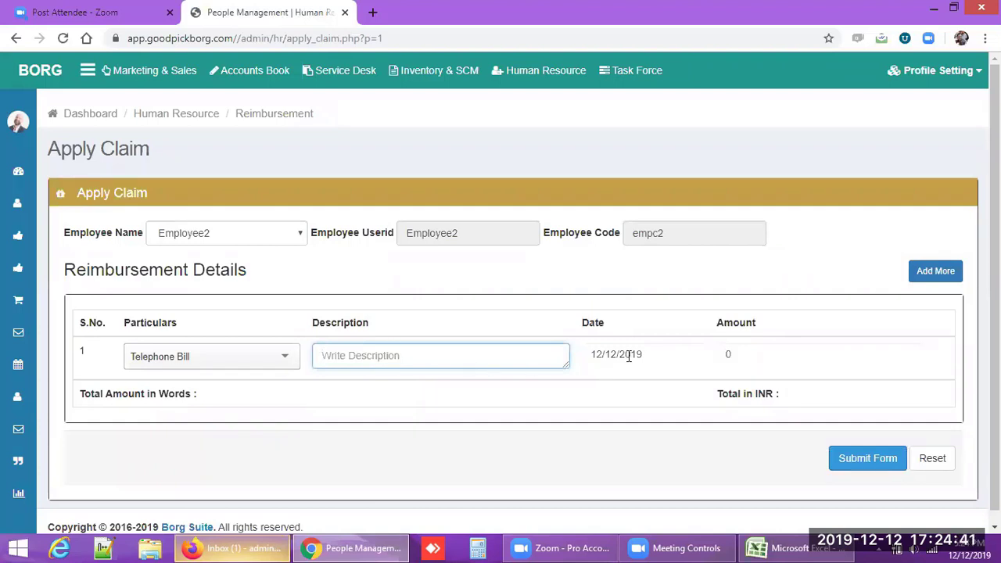
{"action": "left_click", "coordinate": [736, 357]}
{"action": "key", "text": "BackSpace"}
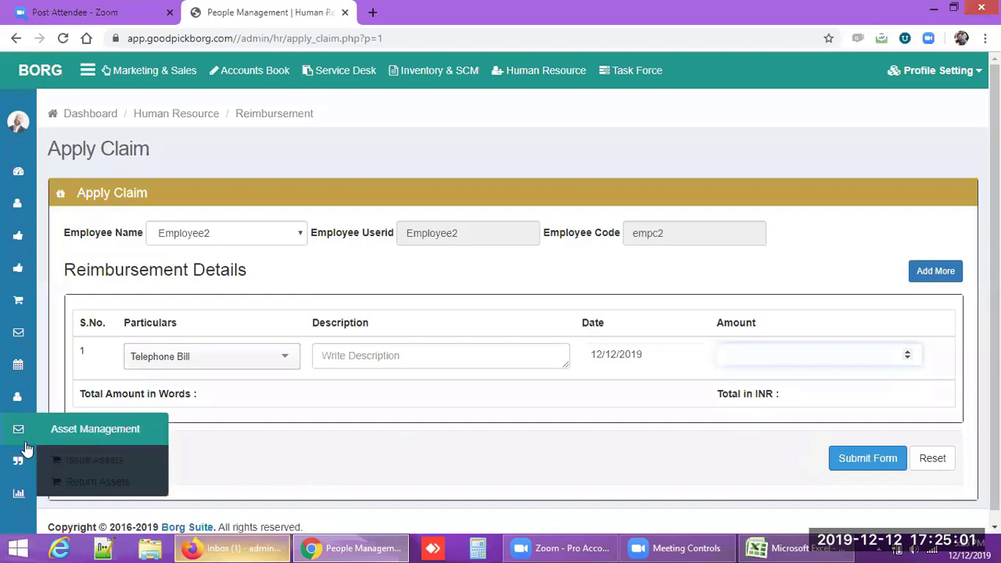
{"action": "mouse_move", "coordinate": [29, 465]}
{"action": "type", "text": "1"}
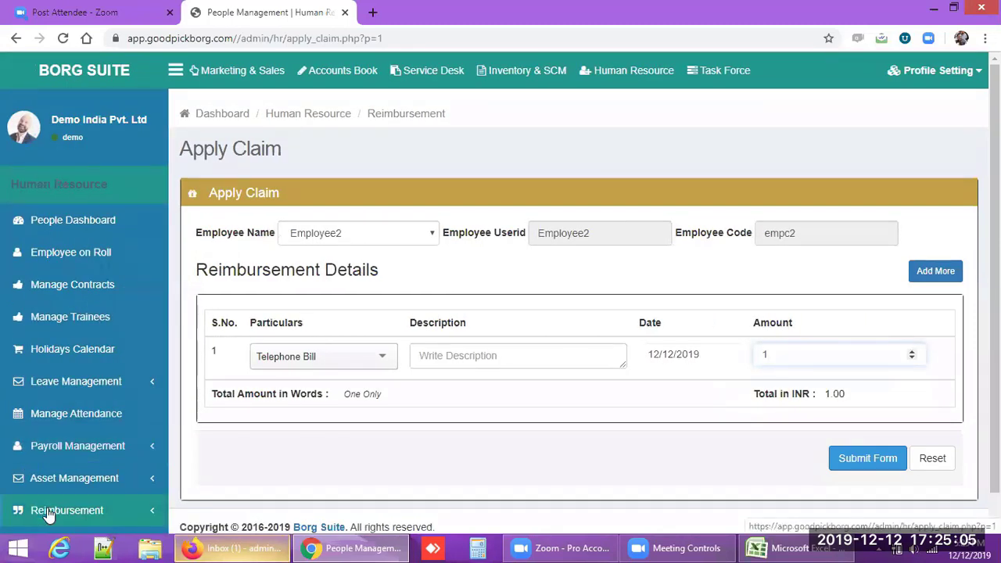
{"action": "left_click", "coordinate": [407, 350]}
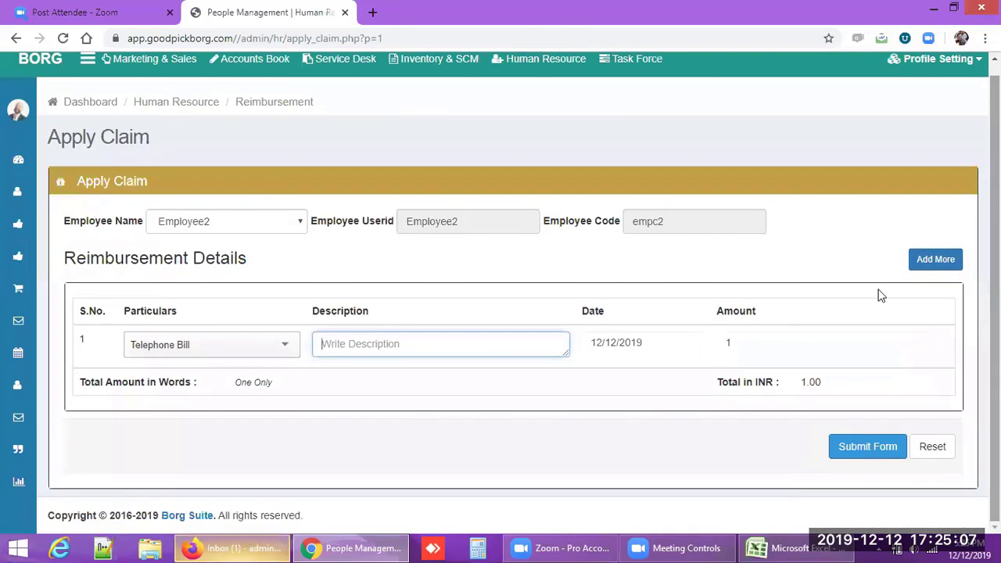
Open the Analytical Reports section of the Human Resource module.
{"action": "mouse_move", "coordinate": [23, 462]}
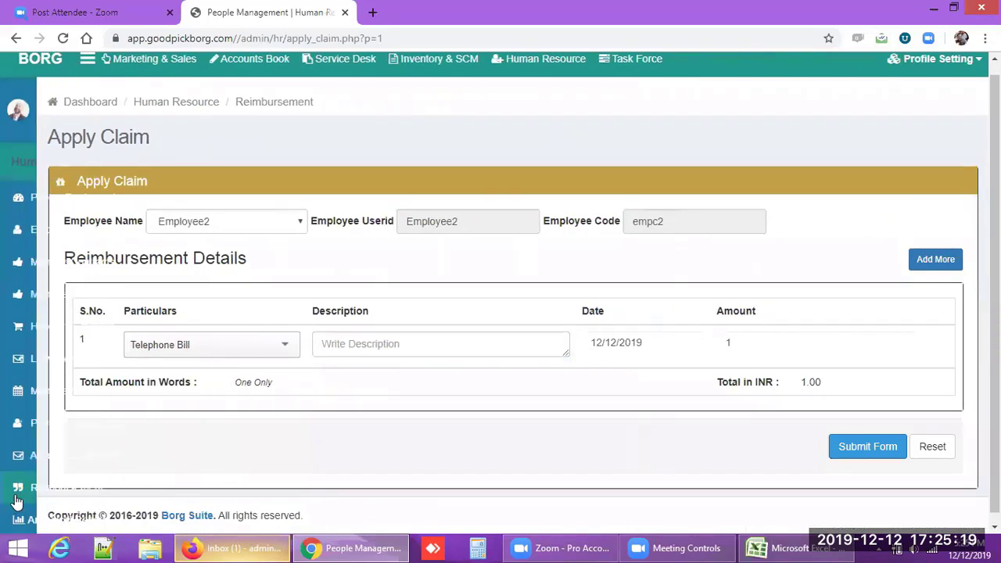
{"action": "mouse_move", "coordinate": [19, 501]}
{"action": "scroll", "coordinate": [20, 500], "scroll_direction": "down", "scroll_amount": 1}
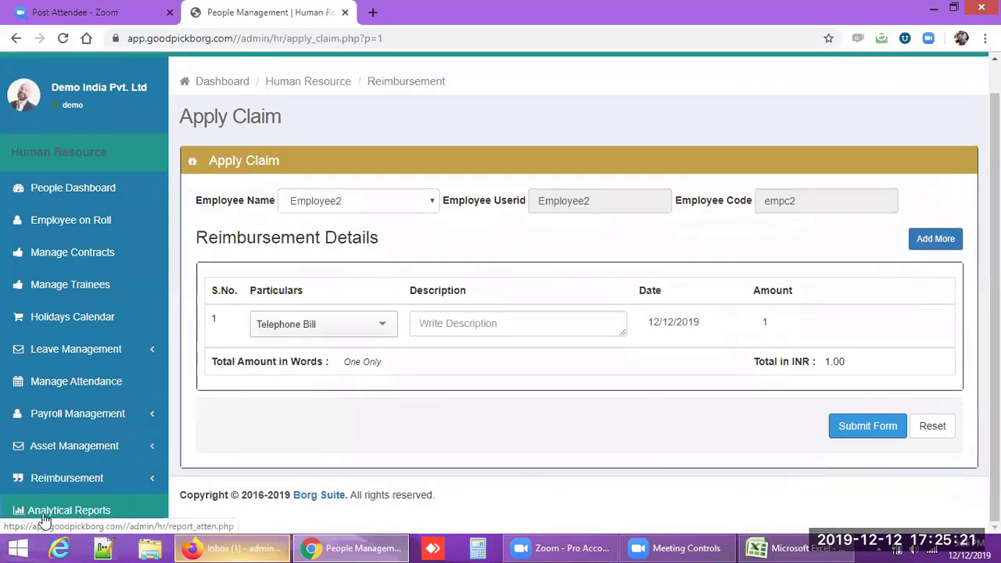
{"action": "left_click", "coordinate": [47, 516]}
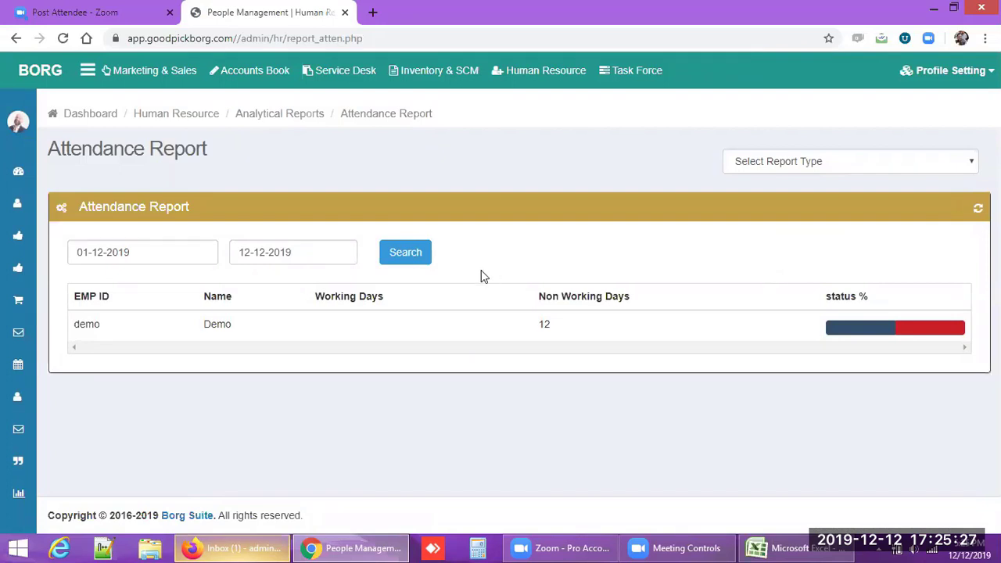
Examine the attendance report's start and end date filters and the working and non-working shares in its status bar.
{"action": "left_click", "coordinate": [165, 253]}
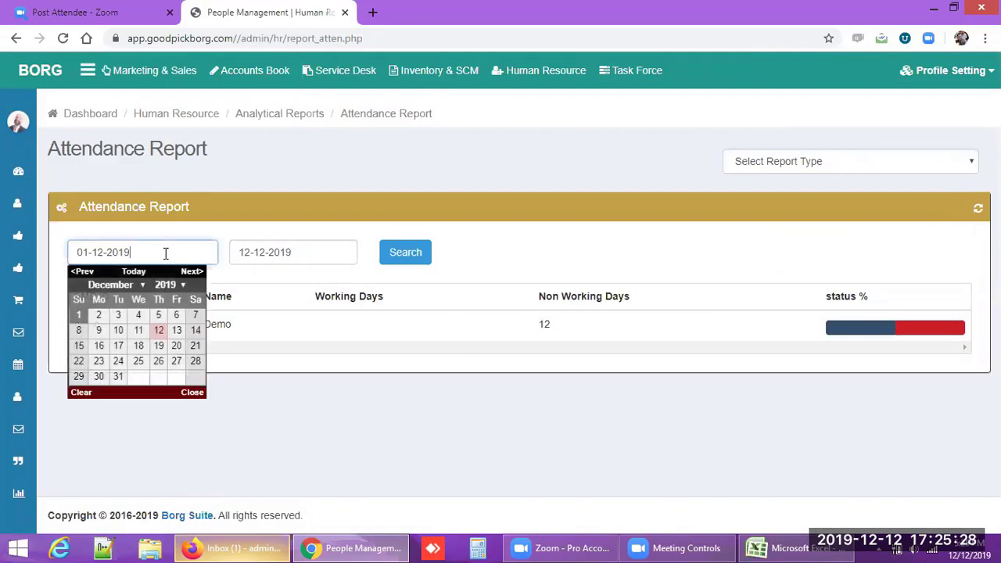
{"action": "left_click", "coordinate": [317, 250]}
{"action": "left_click", "coordinate": [569, 237]}
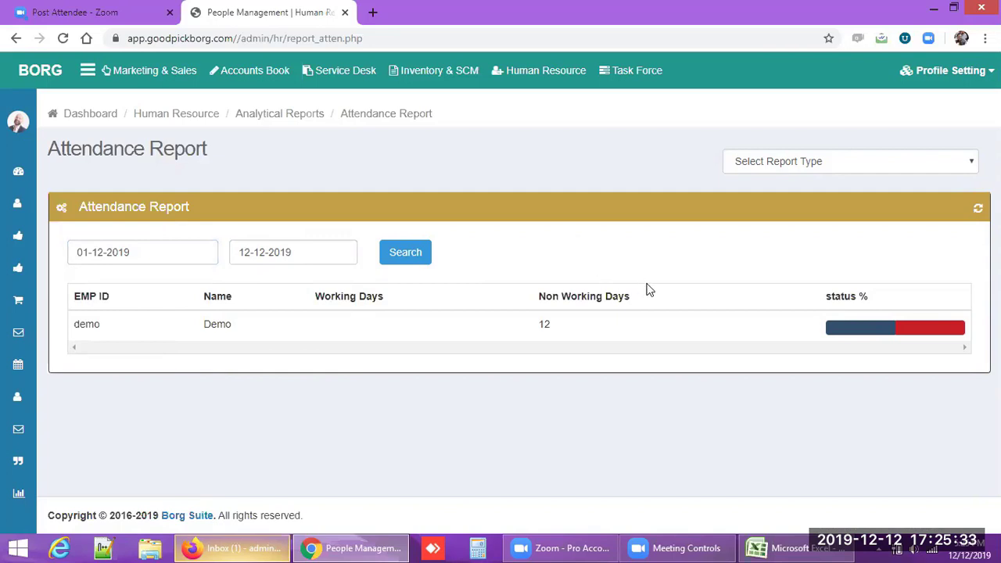
{"action": "mouse_move", "coordinate": [844, 336]}
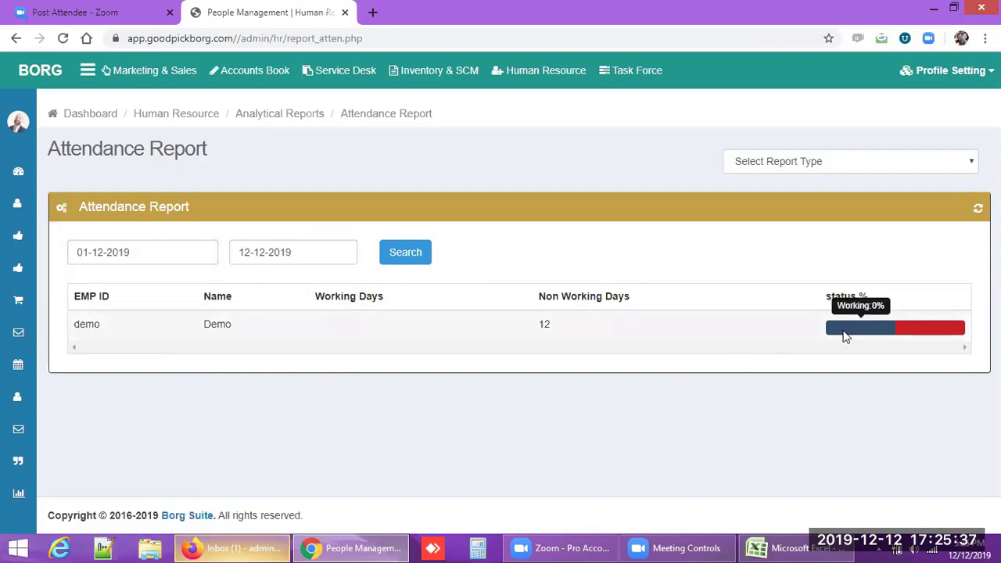
{"action": "mouse_move", "coordinate": [942, 330]}
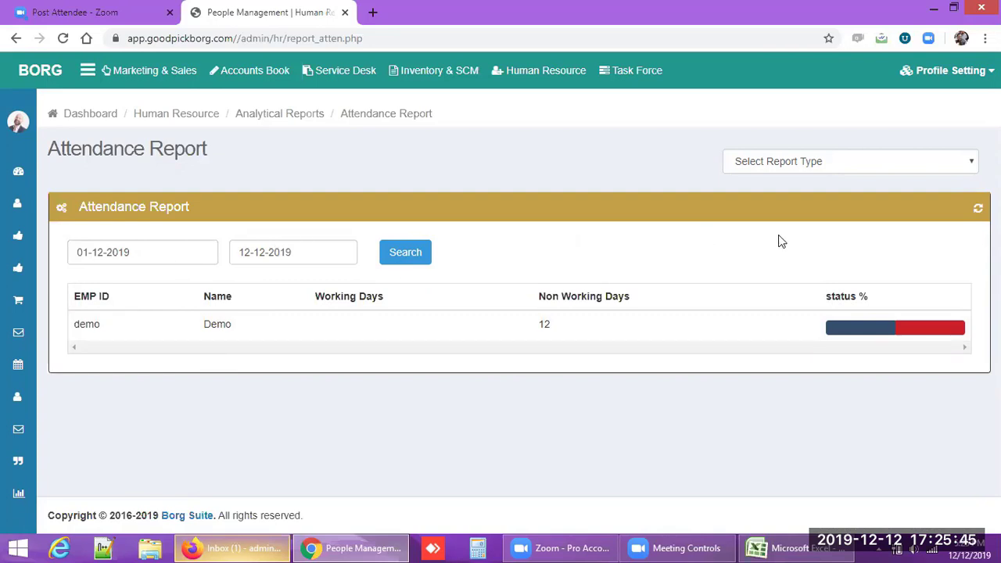
Search the Leave Statistics report for the employee code beginning with "kri" from 01-12-2018 to 12-12-2019.
{"action": "left_click", "coordinate": [854, 161]}
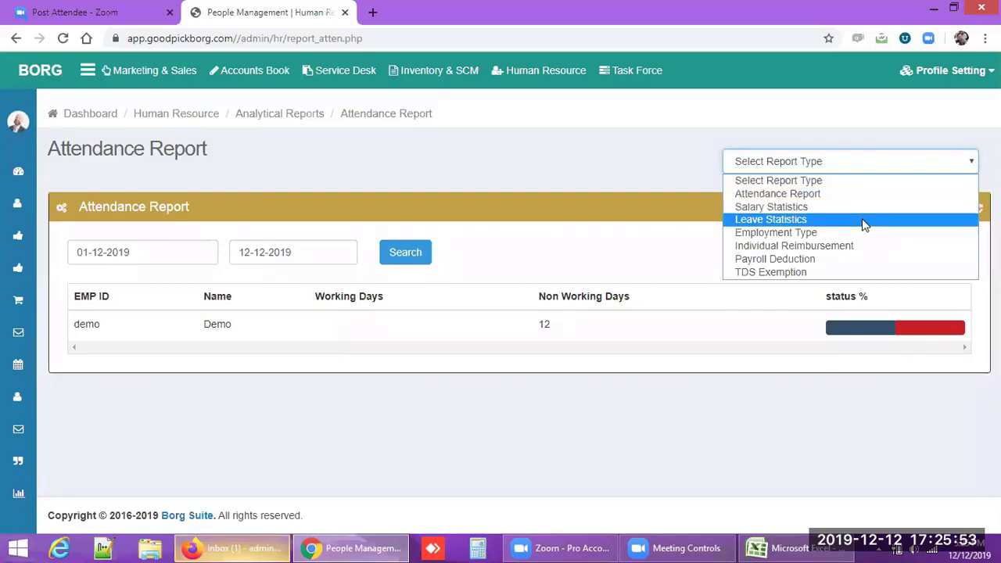
{"action": "left_click", "coordinate": [863, 224]}
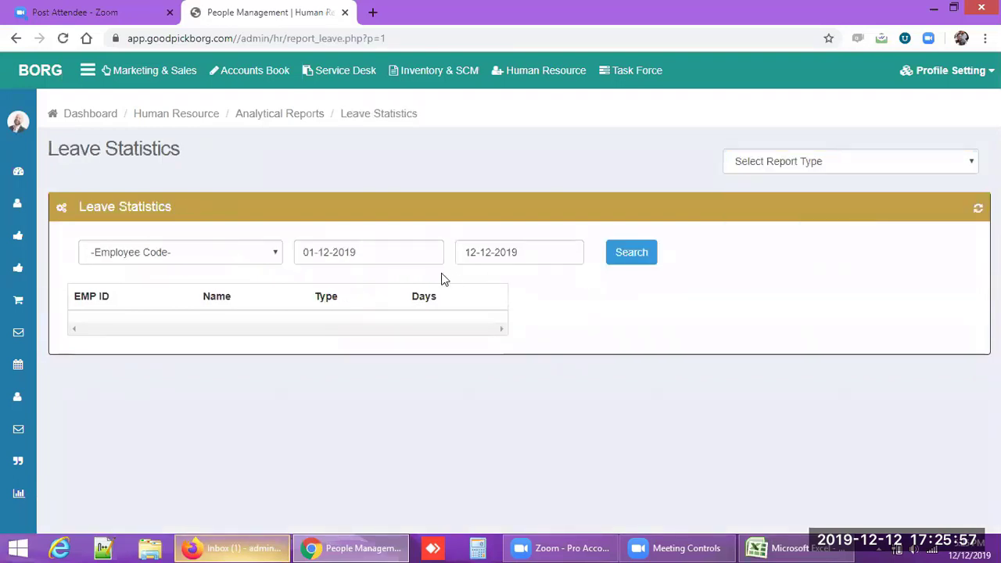
{"action": "left_click", "coordinate": [192, 252]}
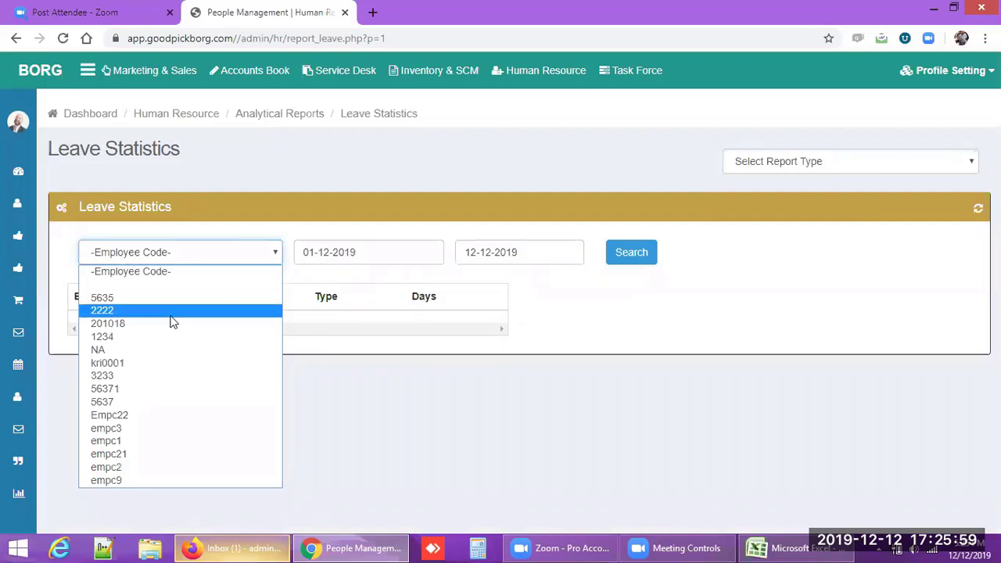
{"action": "left_click", "coordinate": [161, 362]}
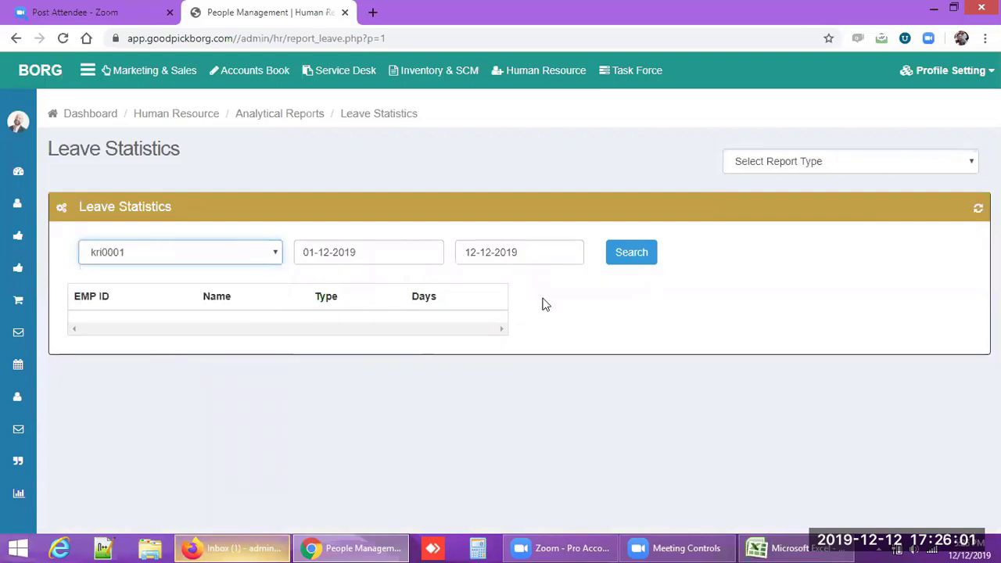
{"action": "double_click", "coordinate": [380, 257]}
{"action": "left_click", "coordinate": [381, 257]}
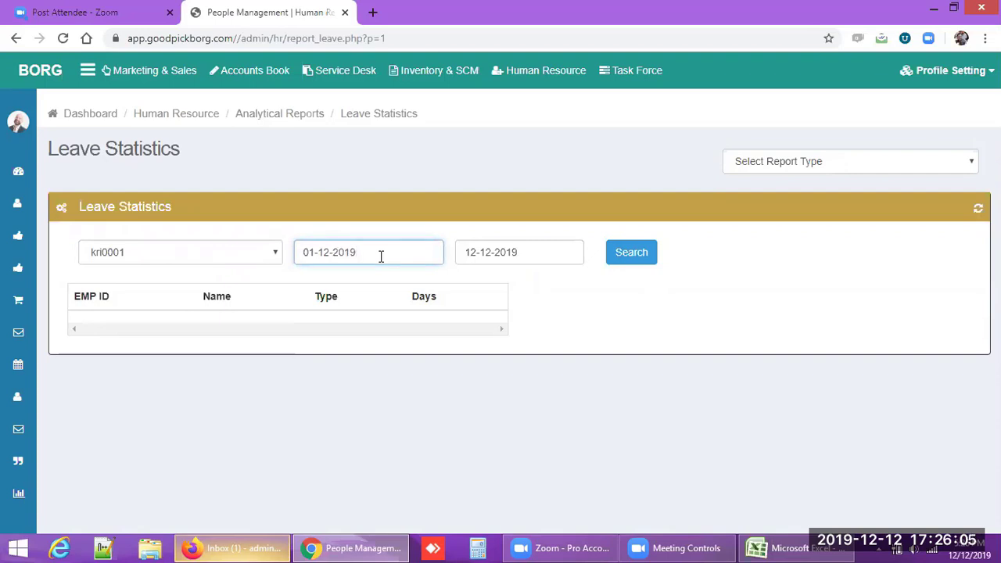
{"action": "left_click", "coordinate": [622, 255]}
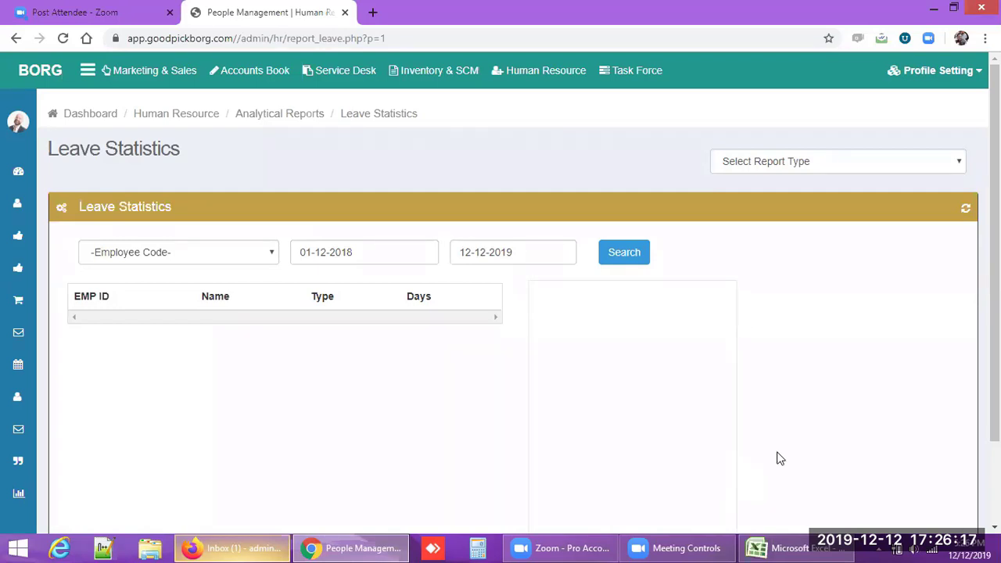
Open the Employment Type report and examine its pie chart and the employment type of each listed employee.
{"action": "left_click", "coordinate": [887, 164]}
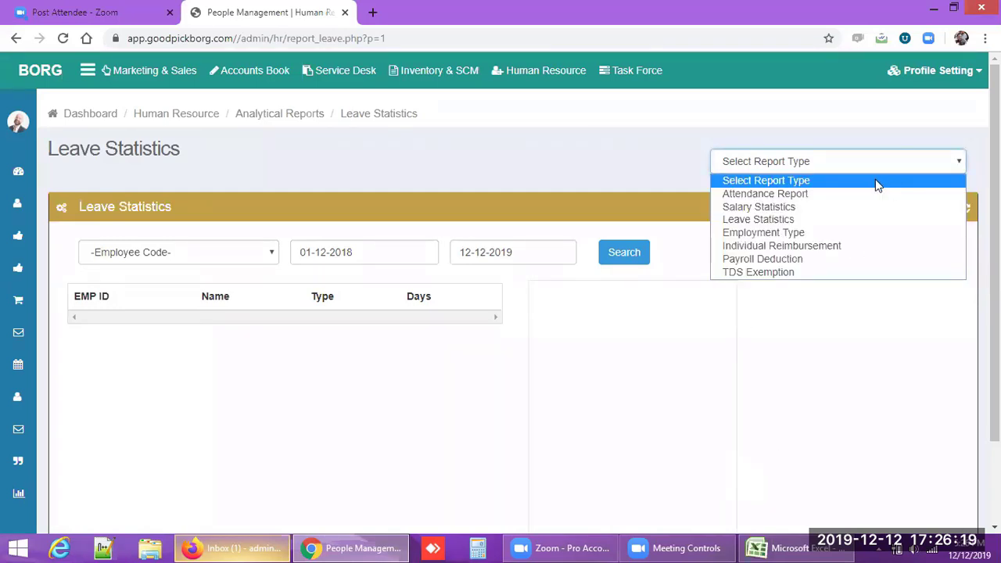
{"action": "left_click", "coordinate": [838, 232]}
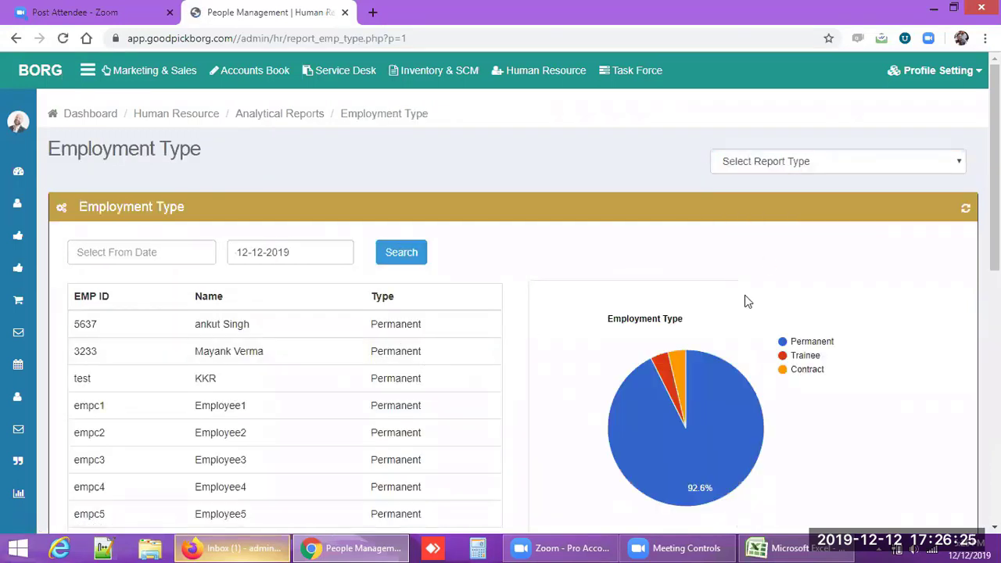
{"action": "scroll", "coordinate": [744, 290], "scroll_direction": "down", "scroll_amount": 2}
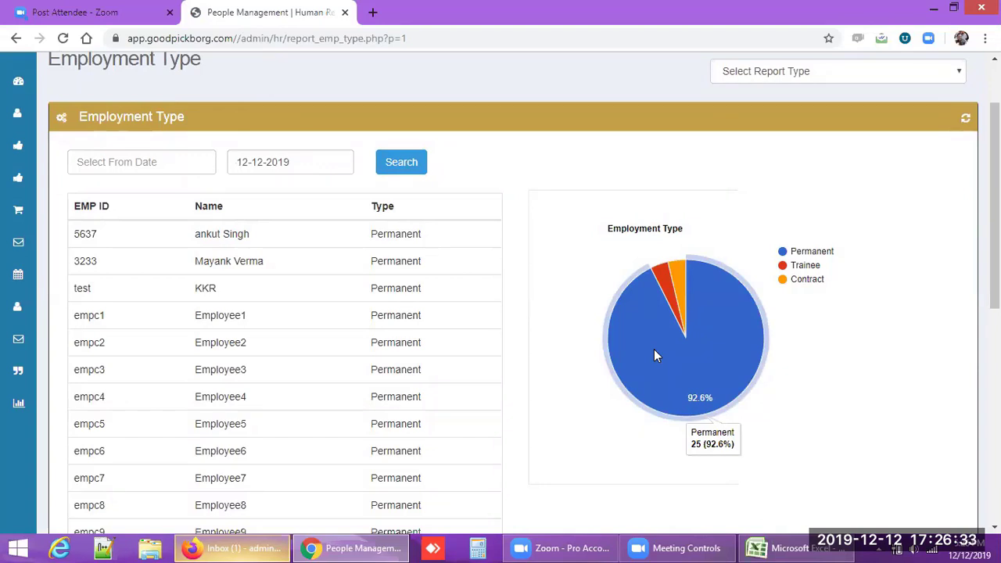
{"action": "mouse_move", "coordinate": [663, 278]}
{"action": "scroll", "coordinate": [995, 203], "scroll_direction": "down", "scroll_amount": 1}
{"action": "scroll", "coordinate": [995, 203], "scroll_direction": "down", "scroll_amount": 3}
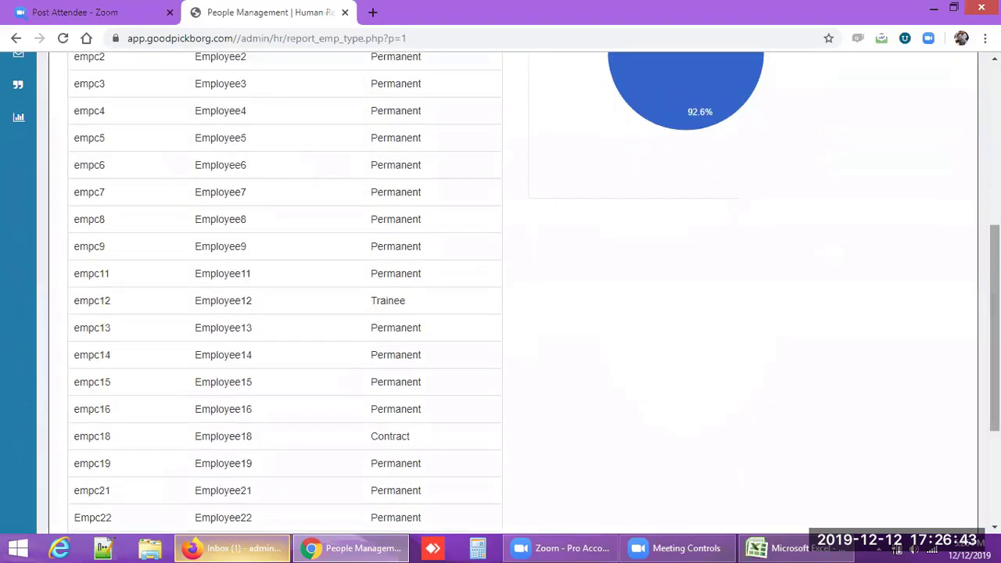
{"action": "scroll", "coordinate": [995, 328], "scroll_direction": "up", "scroll_amount": 5}
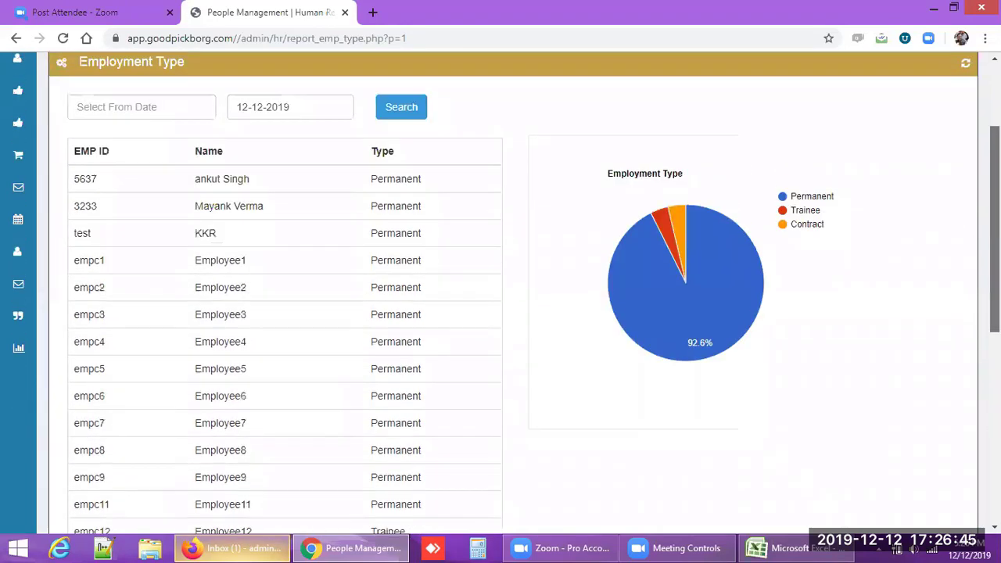
Search the Individual Reimbursement report for the first listed employee code from 01-03-2019 to 12-12-2019.
{"action": "left_click", "coordinate": [903, 177]}
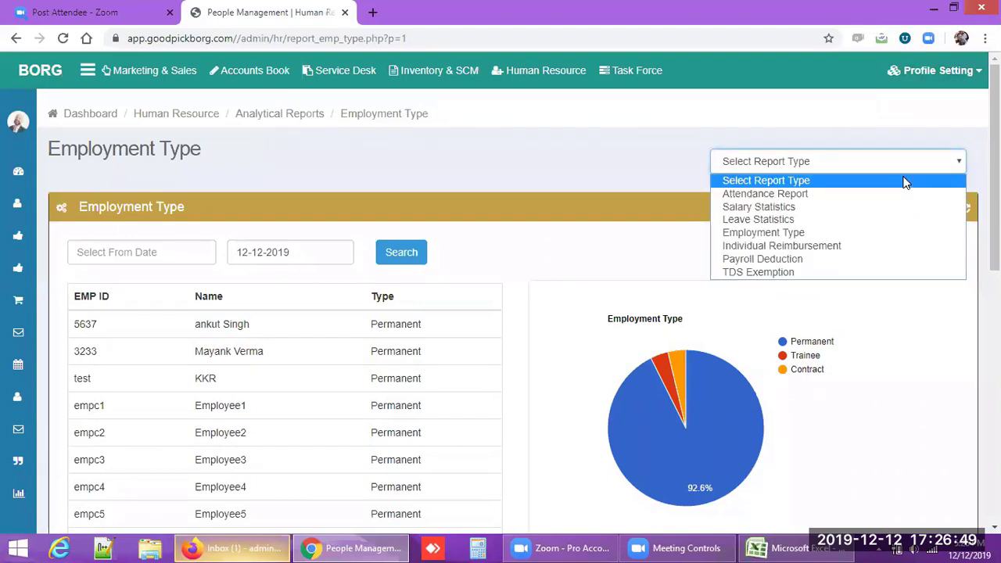
{"action": "left_click", "coordinate": [838, 245]}
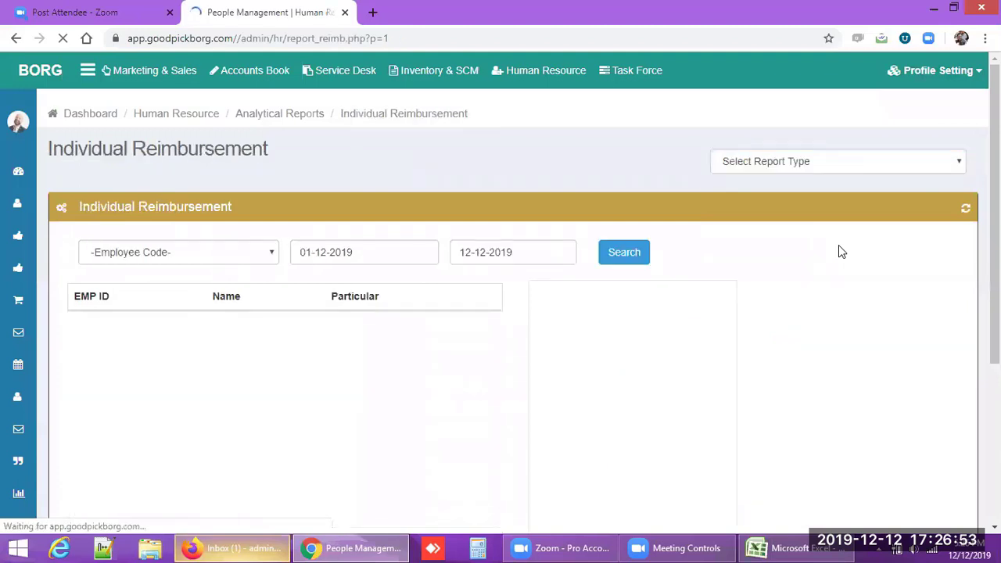
{"action": "left_click", "coordinate": [220, 252]}
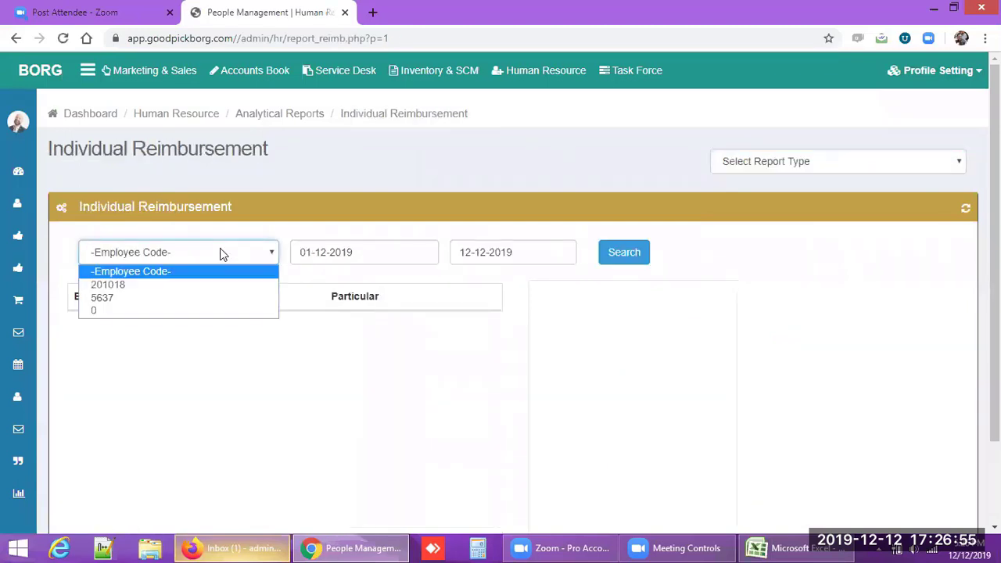
{"action": "left_click", "coordinate": [196, 286]}
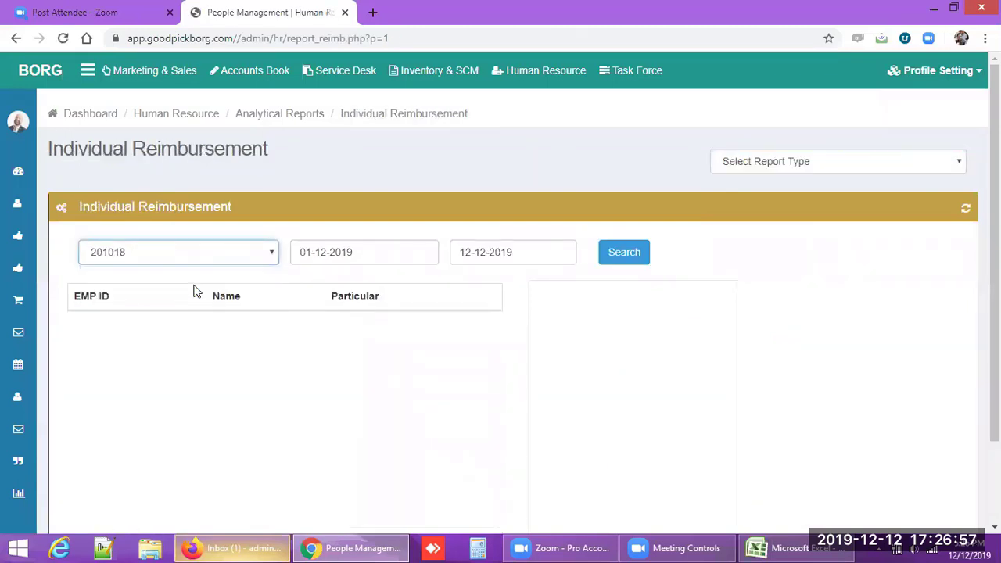
{"action": "left_click", "coordinate": [378, 252]}
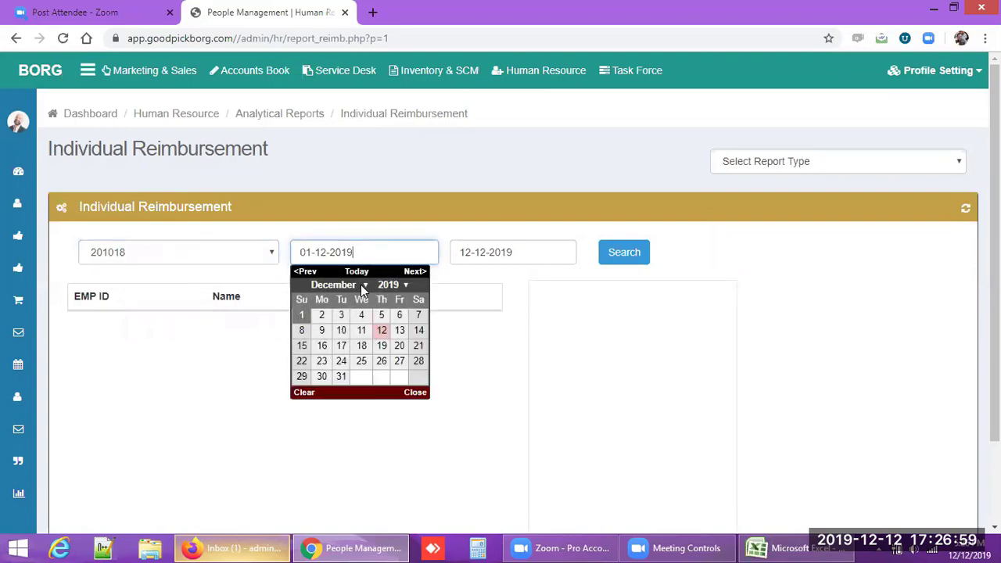
{"action": "left_click", "coordinate": [359, 285]}
{"action": "left_click", "coordinate": [338, 322]}
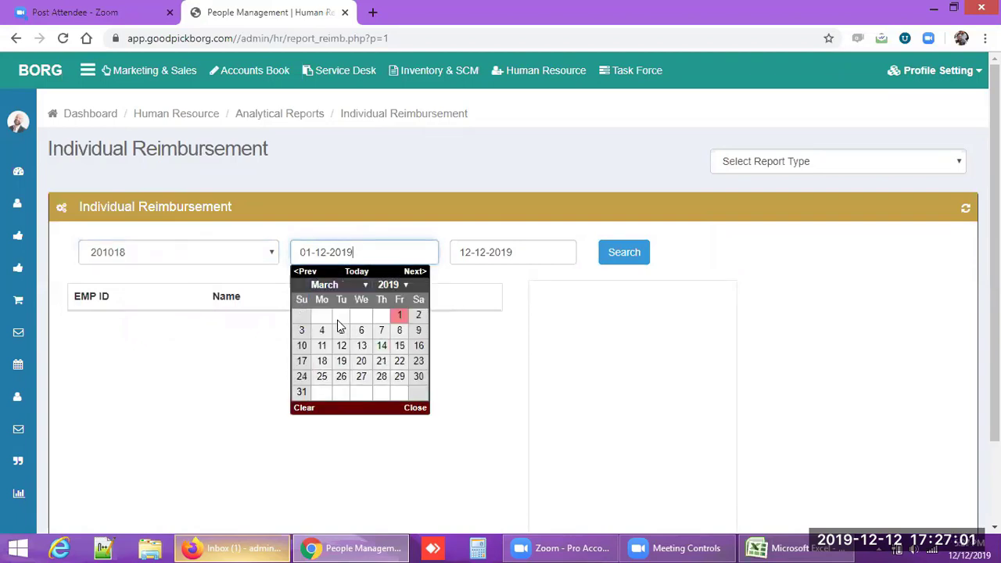
{"action": "left_click", "coordinate": [400, 314]}
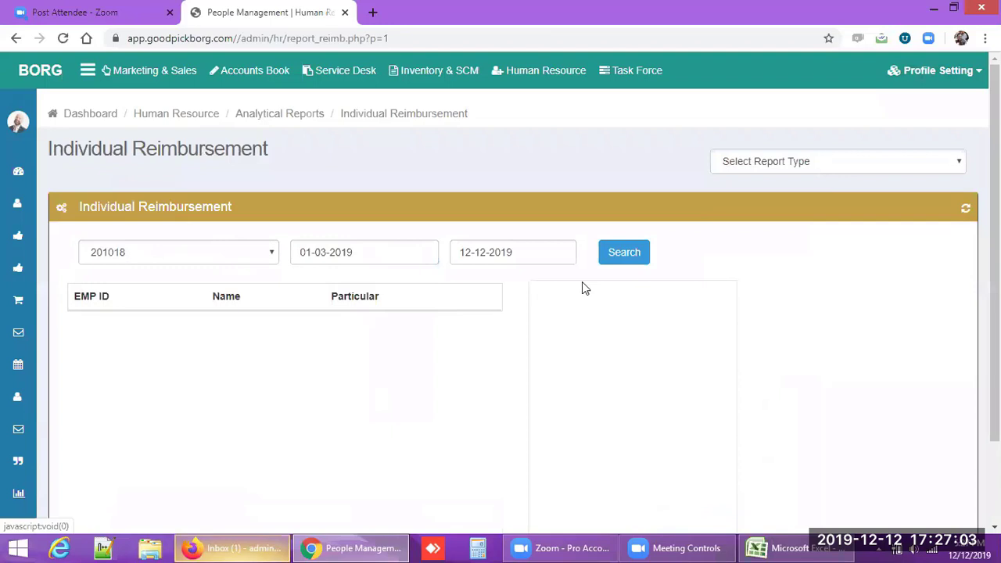
{"action": "left_click", "coordinate": [629, 258]}
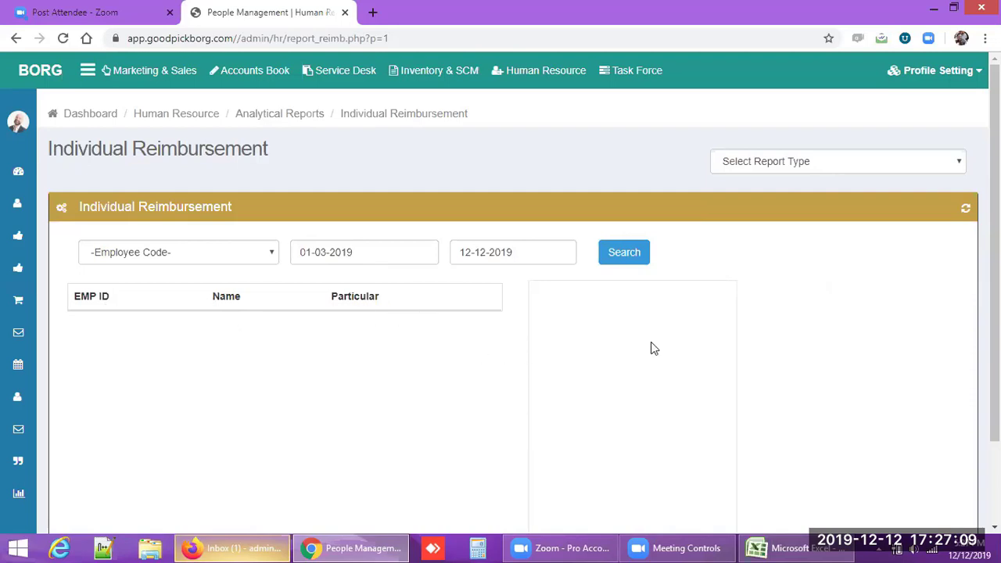
Review the available report types and the sections of the Human Resource module.
{"action": "left_click", "coordinate": [852, 165]}
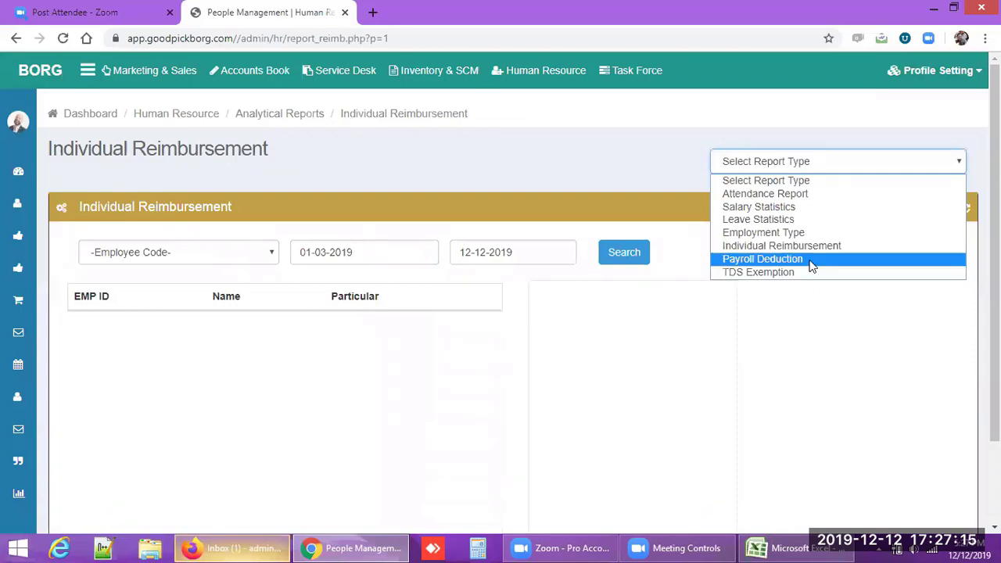
{"action": "left_click", "coordinate": [778, 313]}
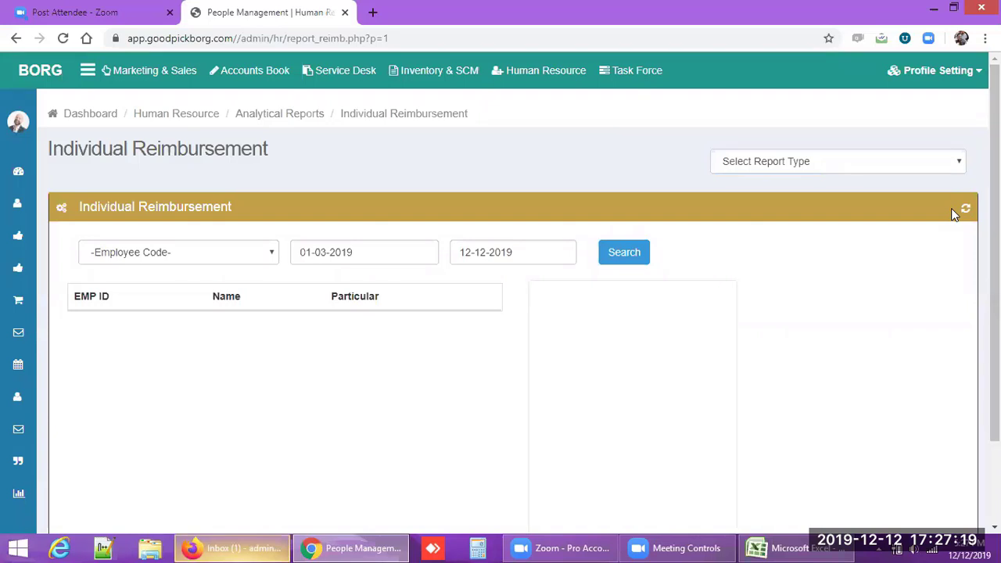
{"action": "key", "text": "alt+Down"}
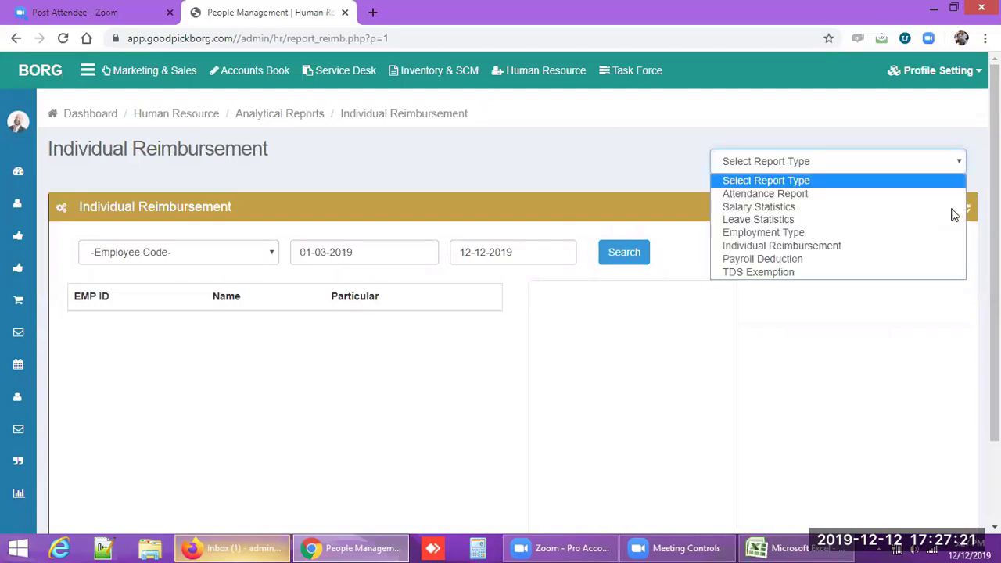
{"action": "left_click", "coordinate": [852, 309]}
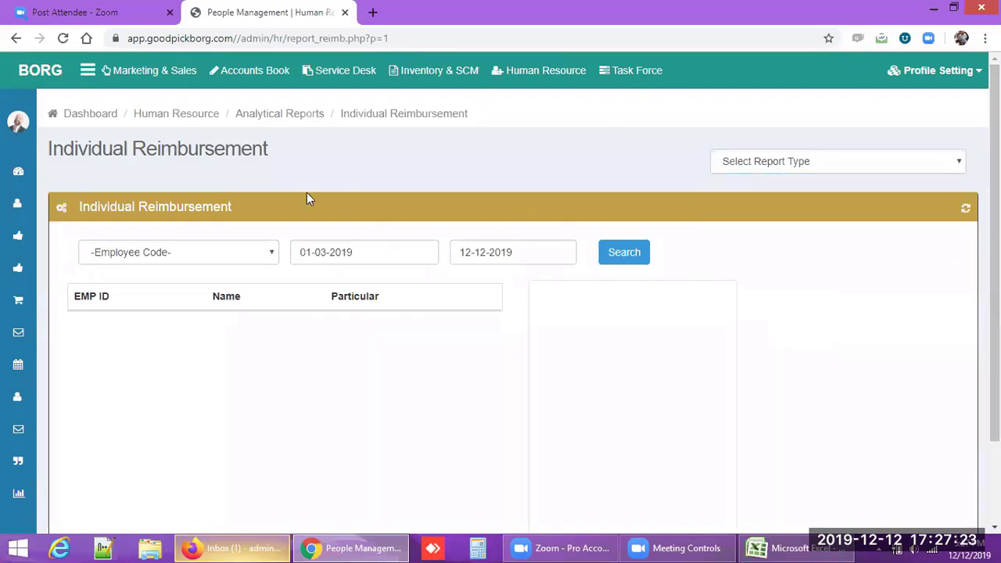
{"action": "mouse_move", "coordinate": [13, 286]}
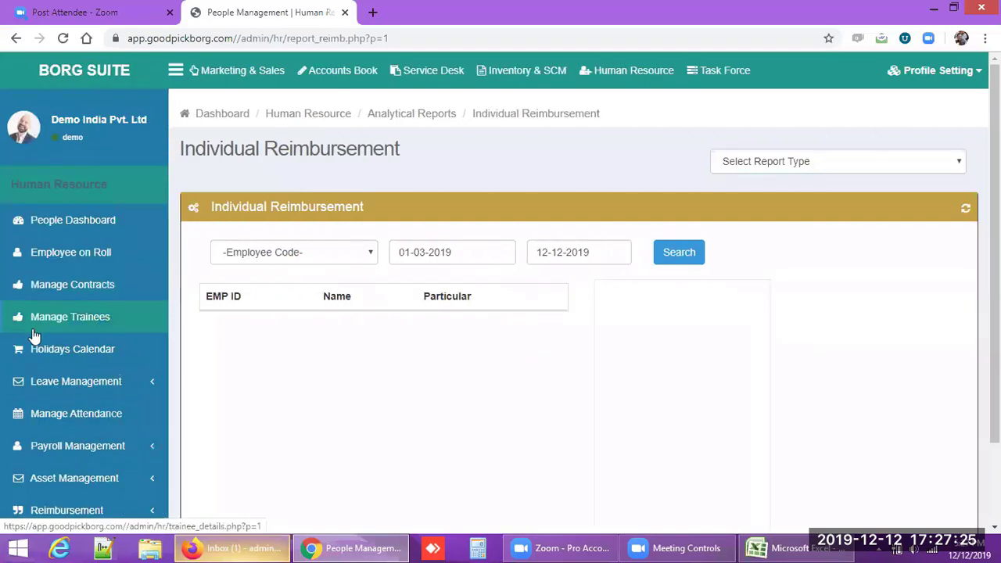
{"action": "scroll", "coordinate": [46, 373], "scroll_direction": "down", "scroll_amount": 2}
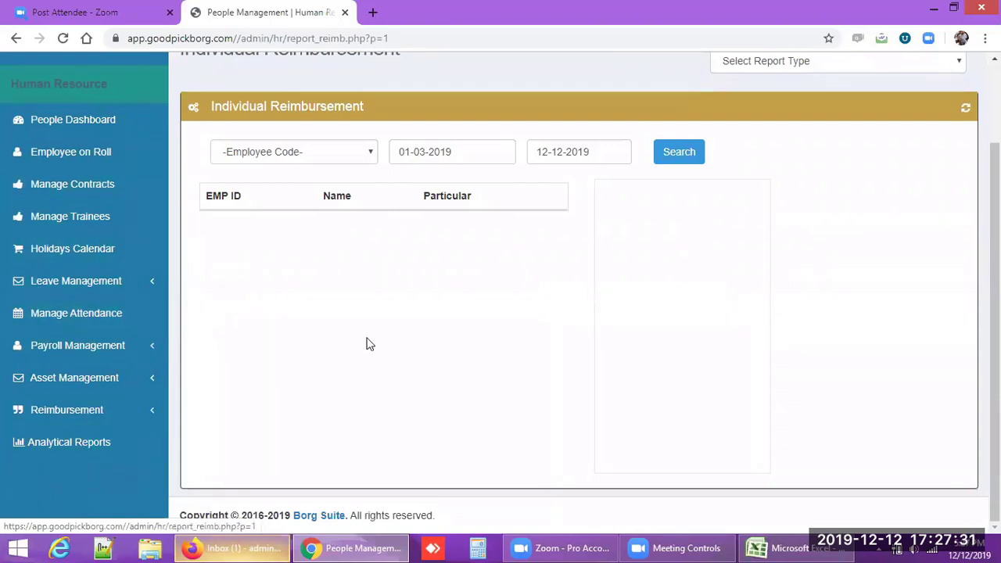
Open the suite's Admin Dashboard in a separate browser tab and switch to it.
{"action": "scroll", "coordinate": [501, 290], "scroll_direction": "up", "scroll_amount": 2}
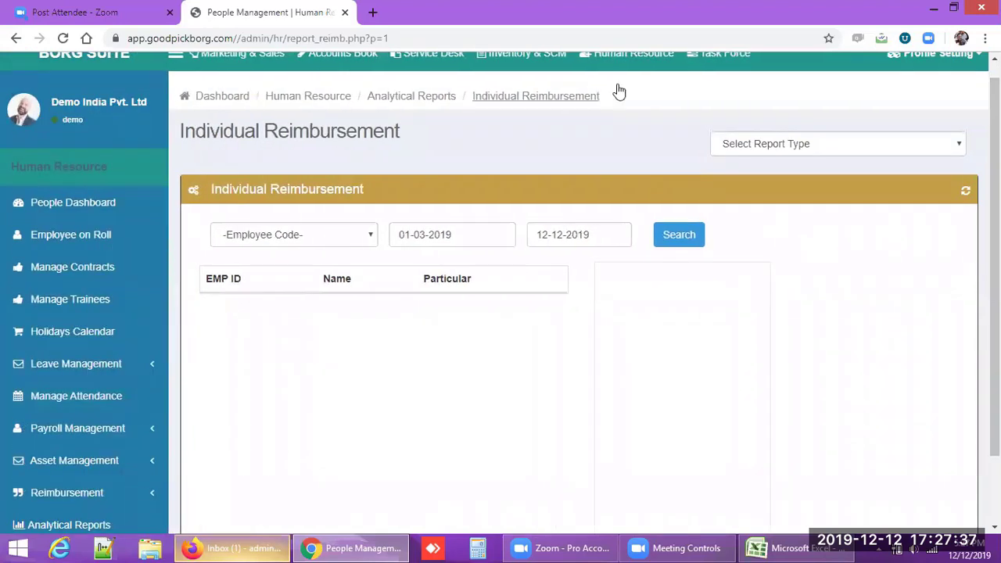
{"action": "scroll", "coordinate": [194, 112], "scroll_direction": "up", "scroll_amount": 1}
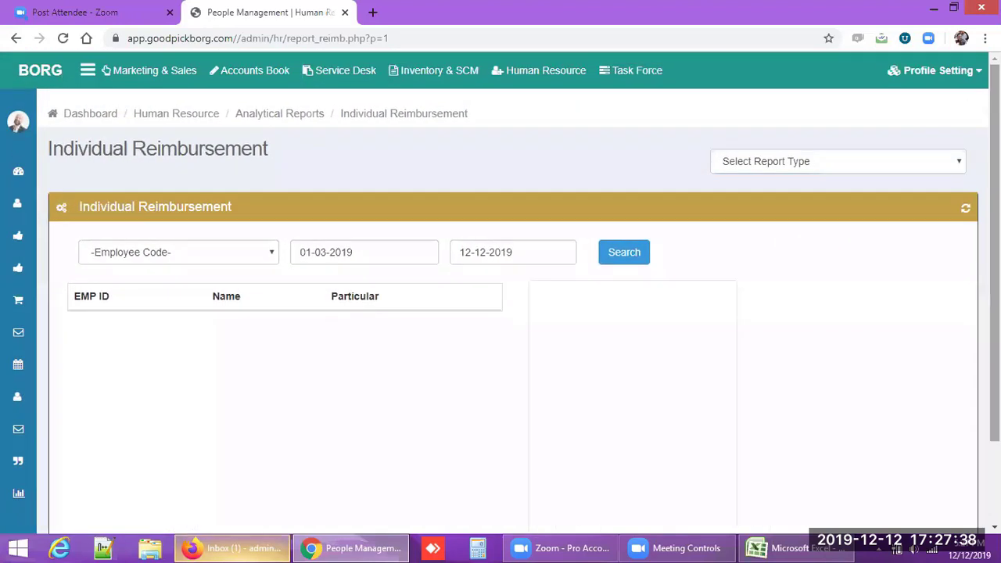
{"action": "right_click", "coordinate": [34, 72]}
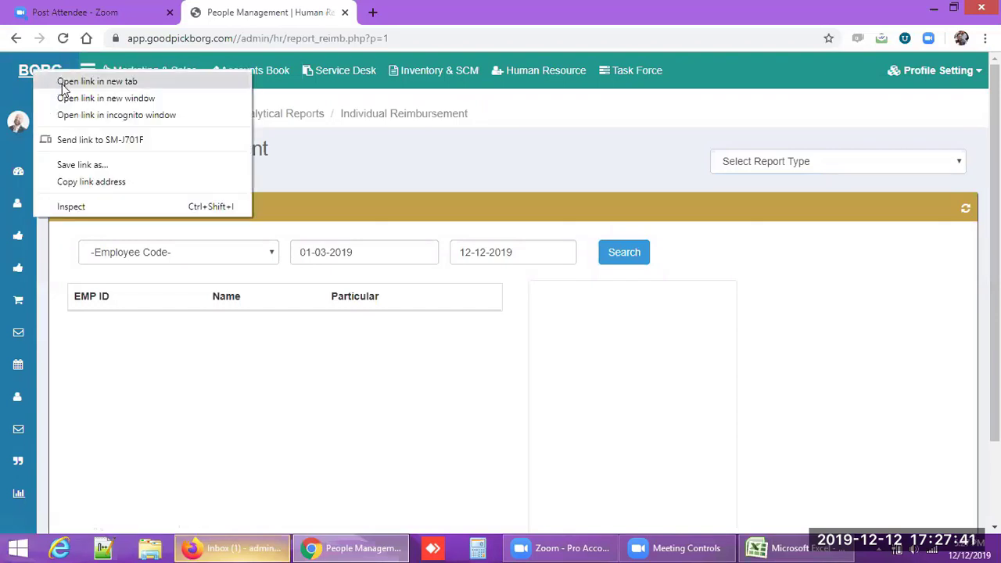
{"action": "left_click", "coordinate": [86, 81]}
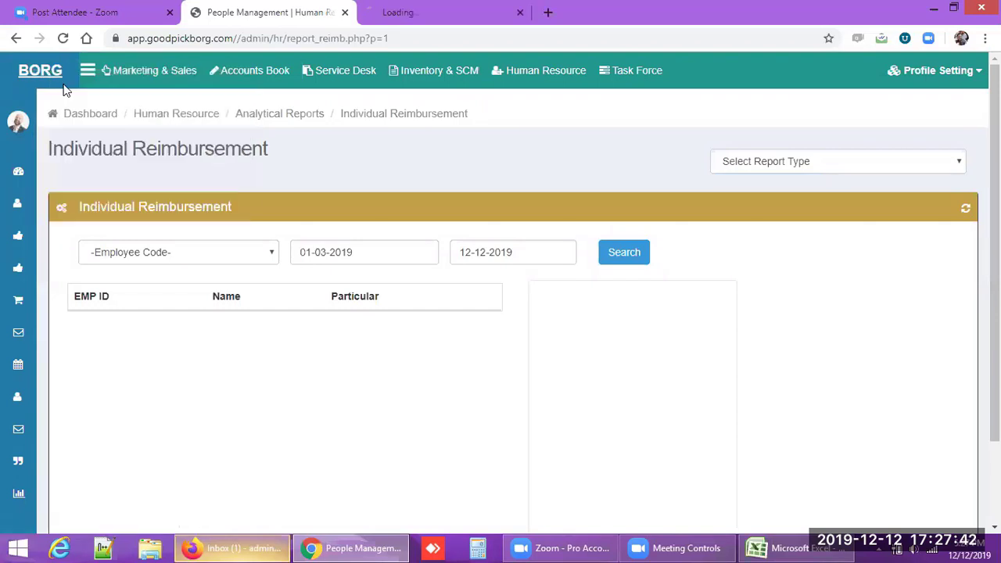
{"action": "left_click", "coordinate": [442, 17]}
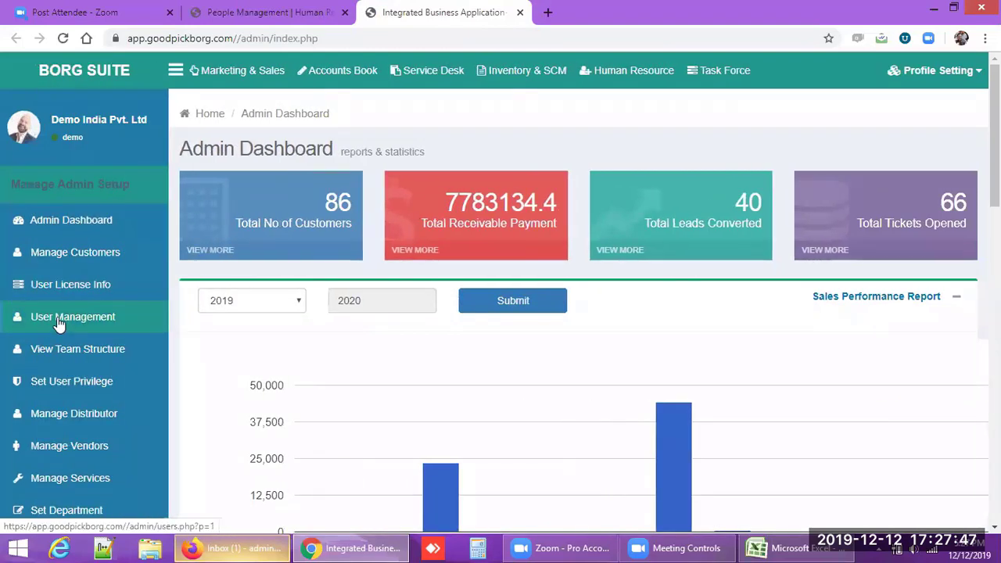
Open the user record with the ID taxsmooth from User Management and examine its login details.
{"action": "left_click", "coordinate": [57, 317]}
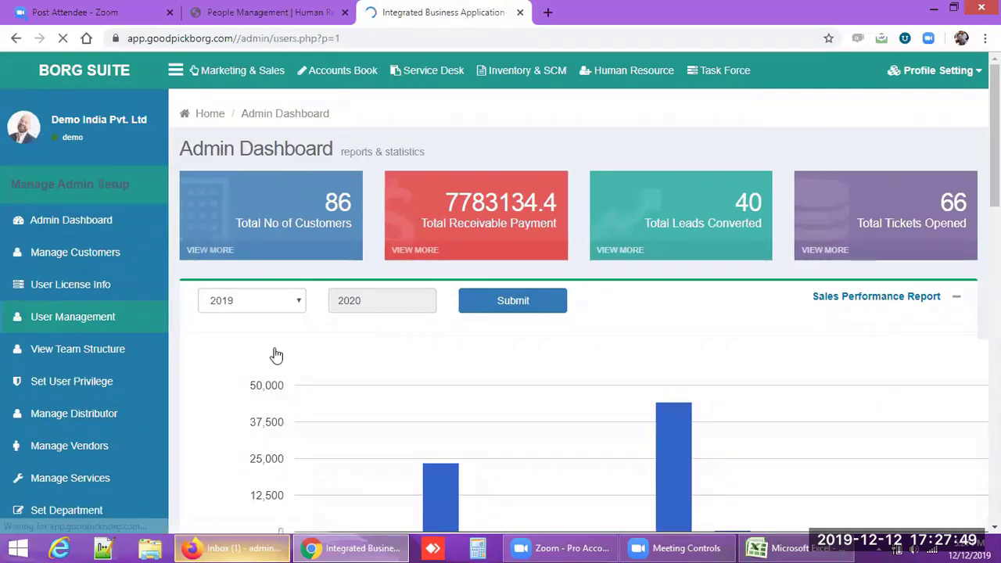
{"action": "scroll", "coordinate": [891, 299], "scroll_direction": "down", "scroll_amount": 1}
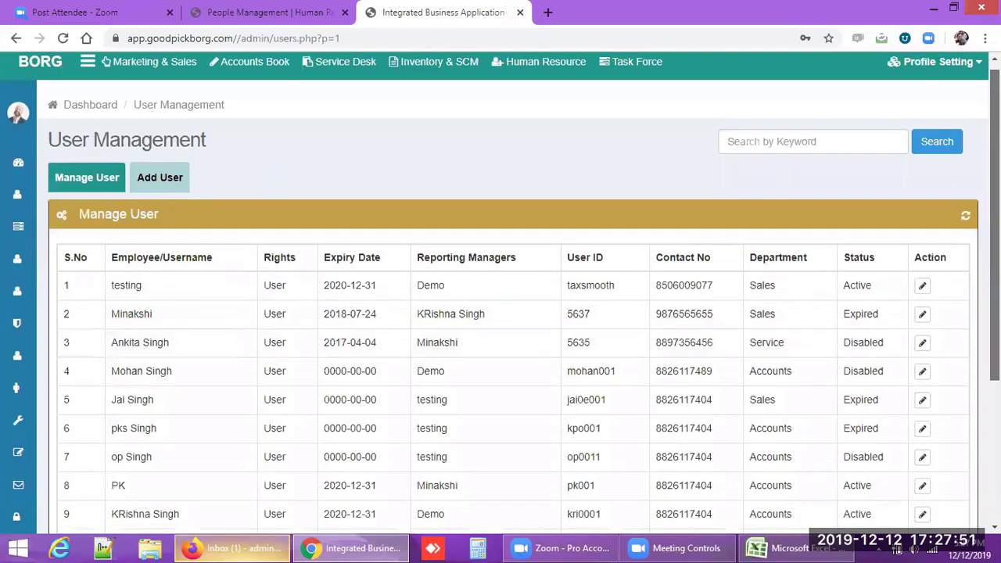
{"action": "scroll", "coordinate": [501, 297], "scroll_direction": "down", "scroll_amount": 1}
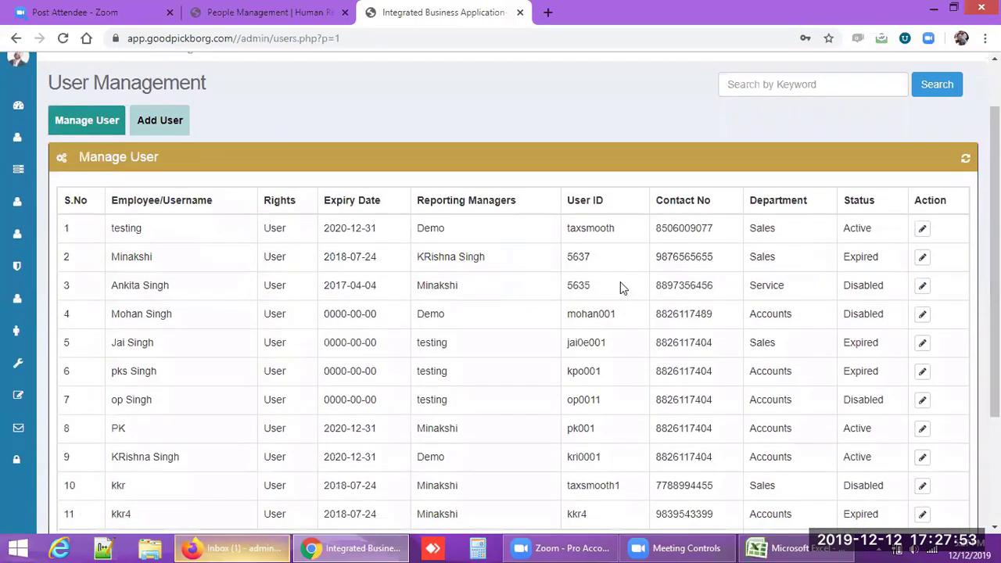
{"action": "left_click_drag", "start_coordinate": [615, 228], "coordinate": [569, 230]}
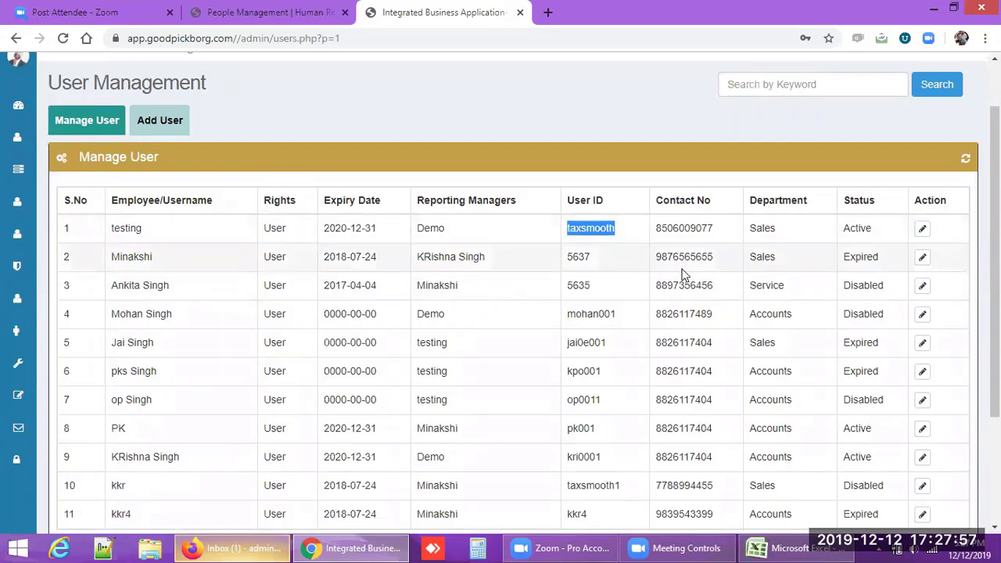
{"action": "left_click", "coordinate": [923, 230]}
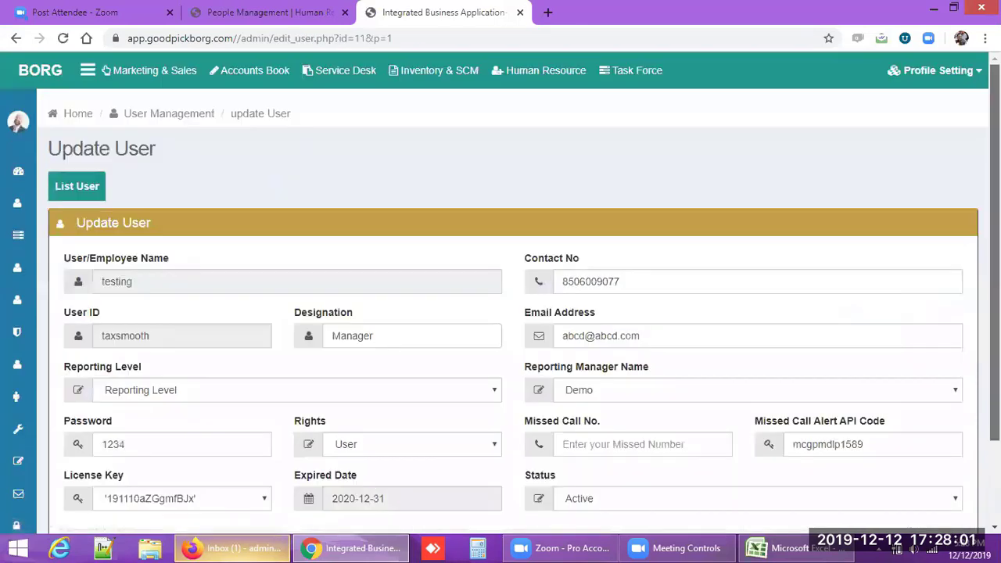
{"action": "scroll", "coordinate": [501, 313], "scroll_direction": "down", "scroll_amount": 1}
{"action": "scroll", "coordinate": [501, 313], "scroll_direction": "up", "scroll_amount": 1}
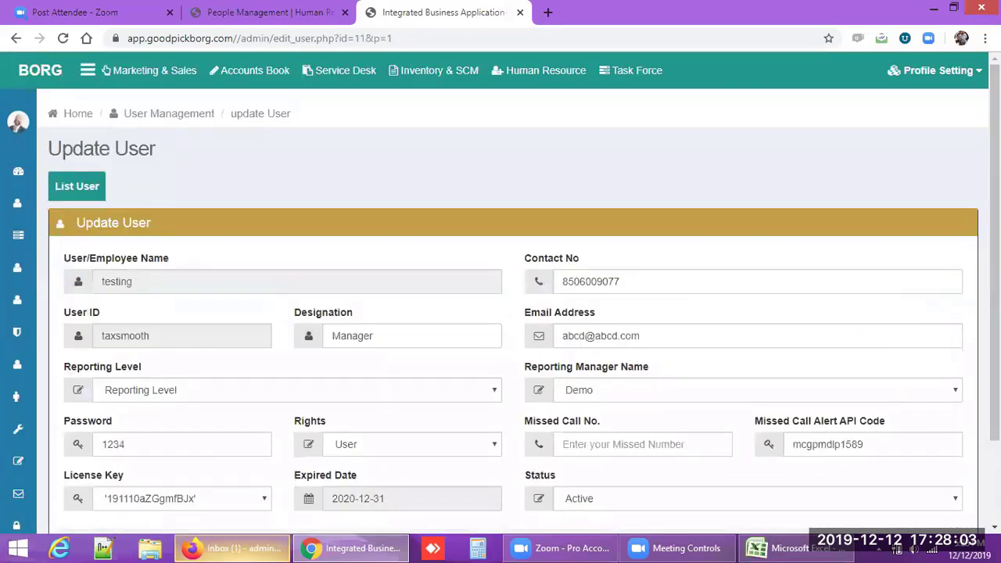
Switch to Firefox, load app.goodpickborg.com in a new tab, and close the two open mail tabs.
{"action": "left_click", "coordinate": [192, 547]}
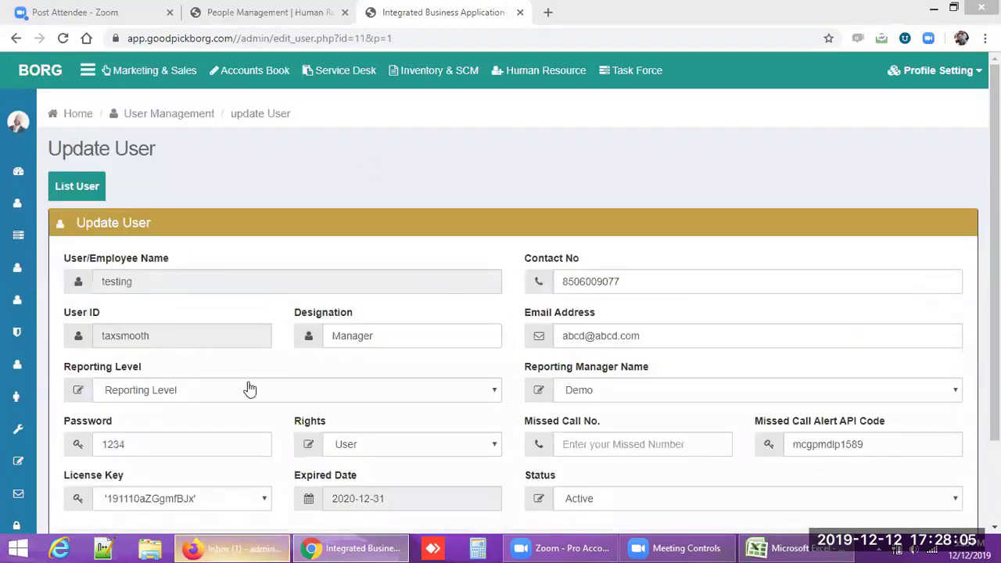
{"action": "left_click", "coordinate": [585, 29]}
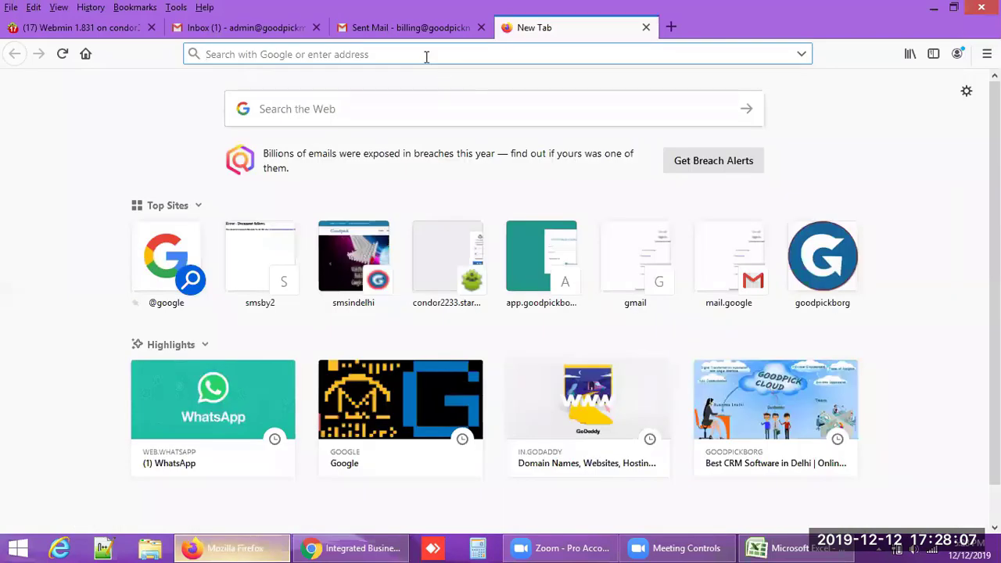
{"action": "type", "text": "ap"}
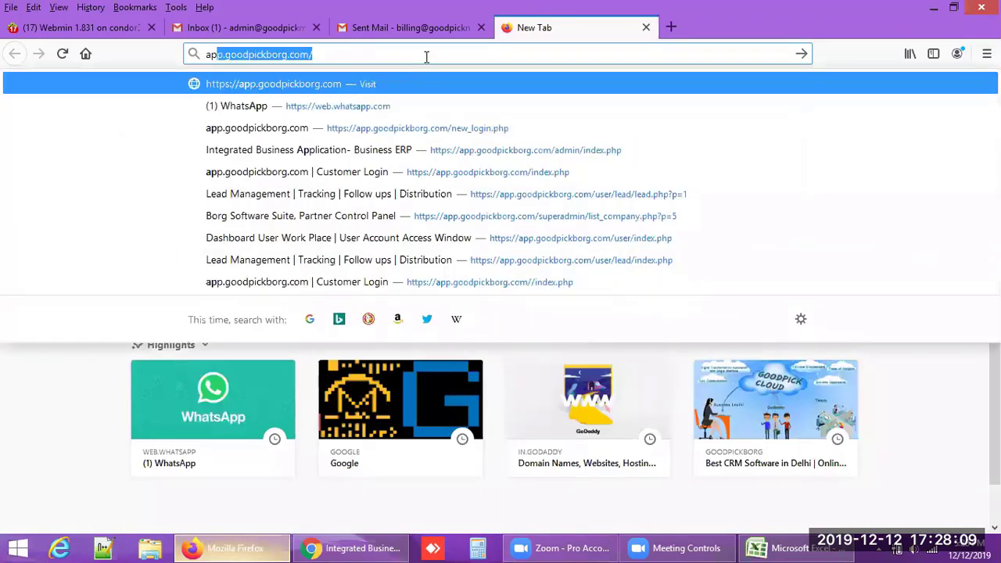
{"action": "key", "text": "Return"}
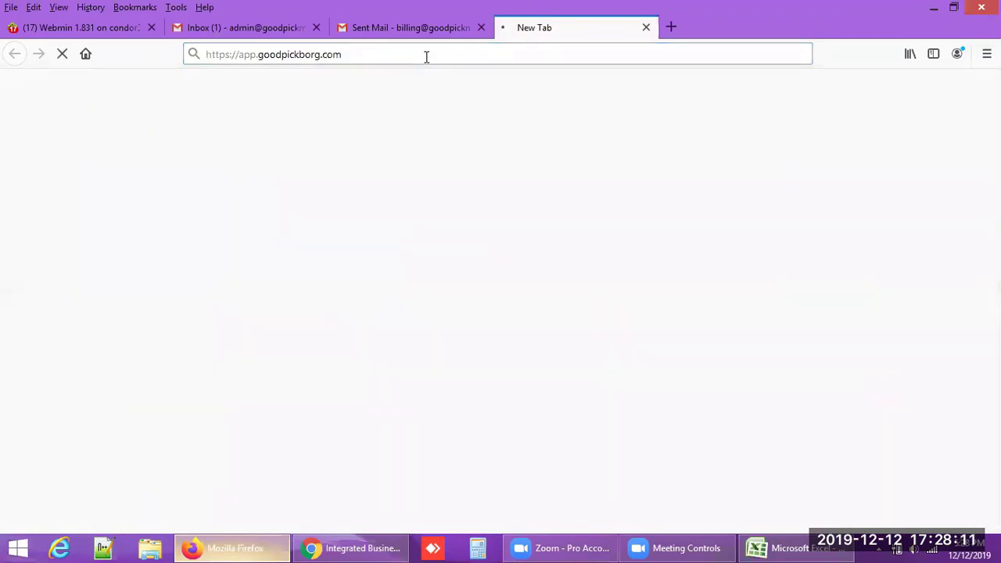
{"action": "left_click", "coordinate": [481, 28]}
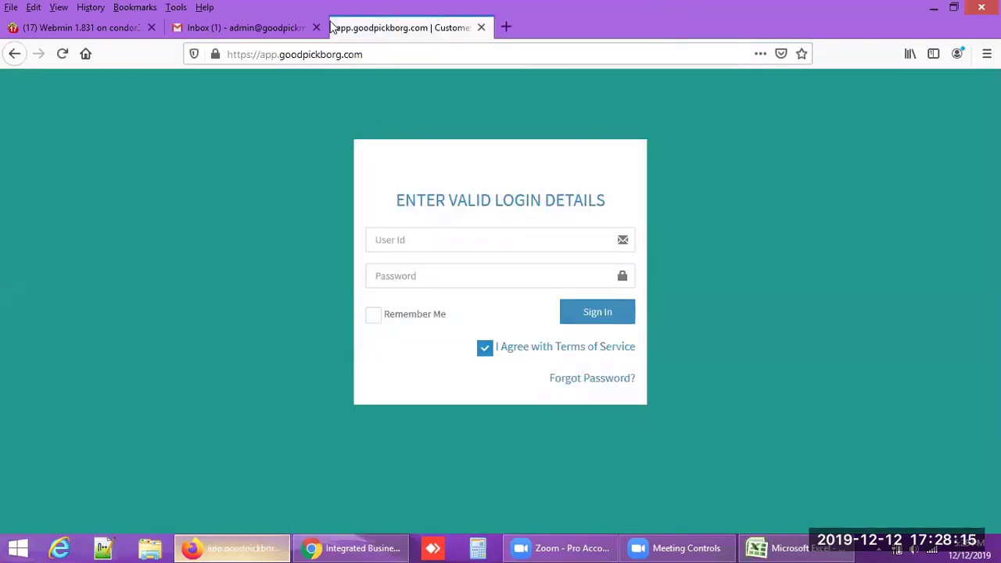
{"action": "left_click", "coordinate": [316, 27]}
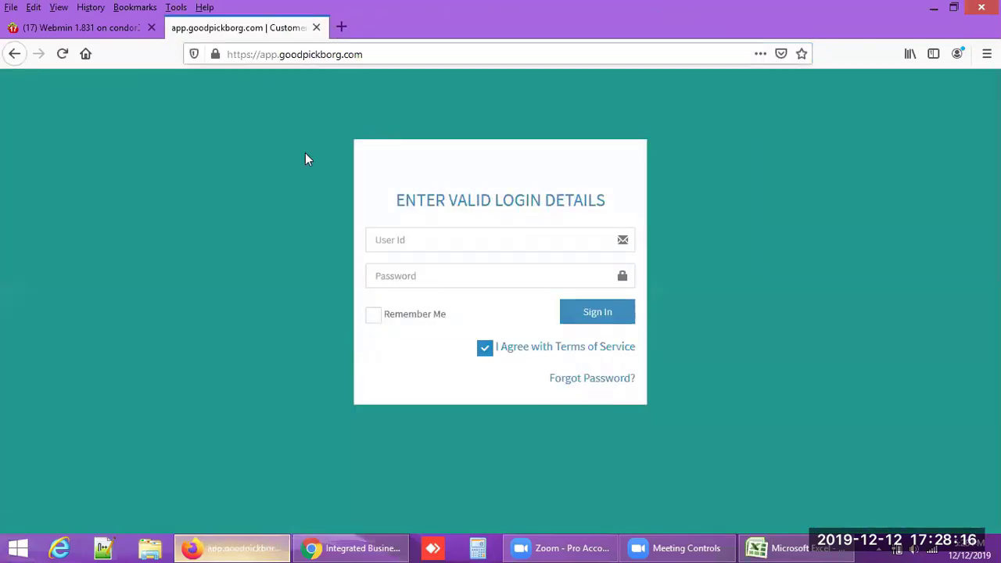
Sign in with user ID taxsmooth and the account password, saving the login and agreeing to end the other session.
{"action": "left_click", "coordinate": [427, 249]}
{"action": "left_click", "coordinate": [428, 249]}
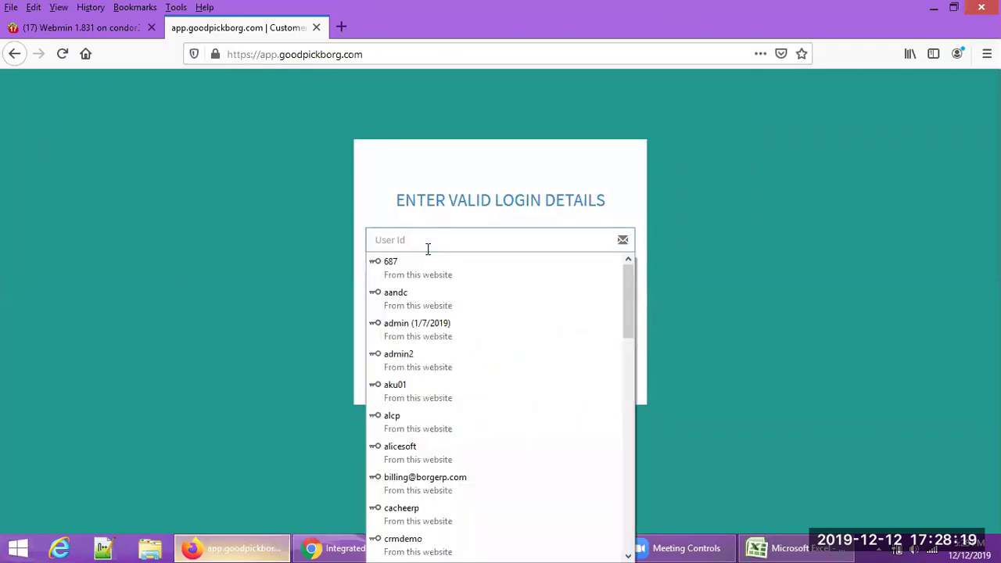
{"action": "type", "text": "taxsmooth"}
{"action": "left_click", "coordinate": [323, 276]}
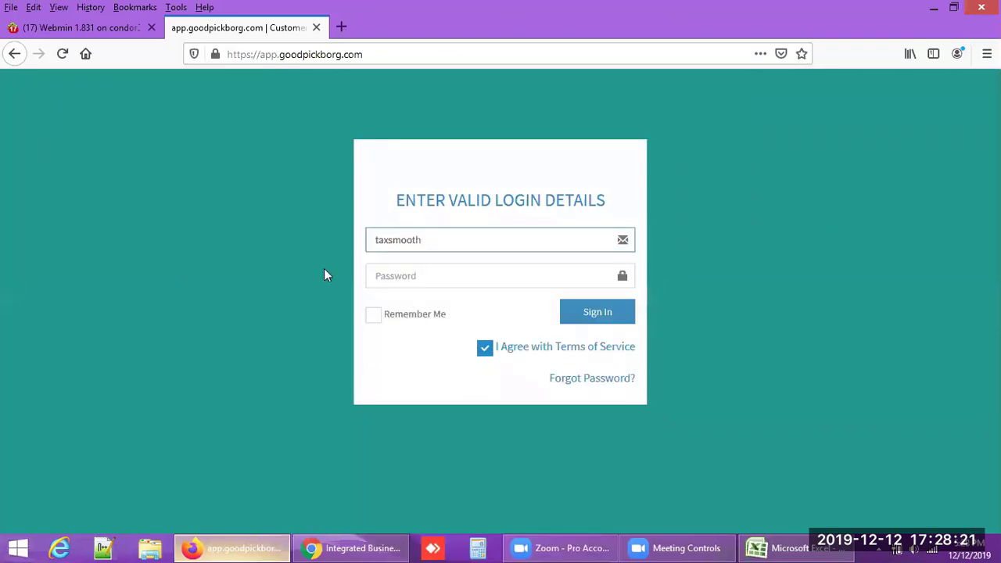
{"action": "left_click", "coordinate": [401, 282]}
{"action": "type", "text": "***"}
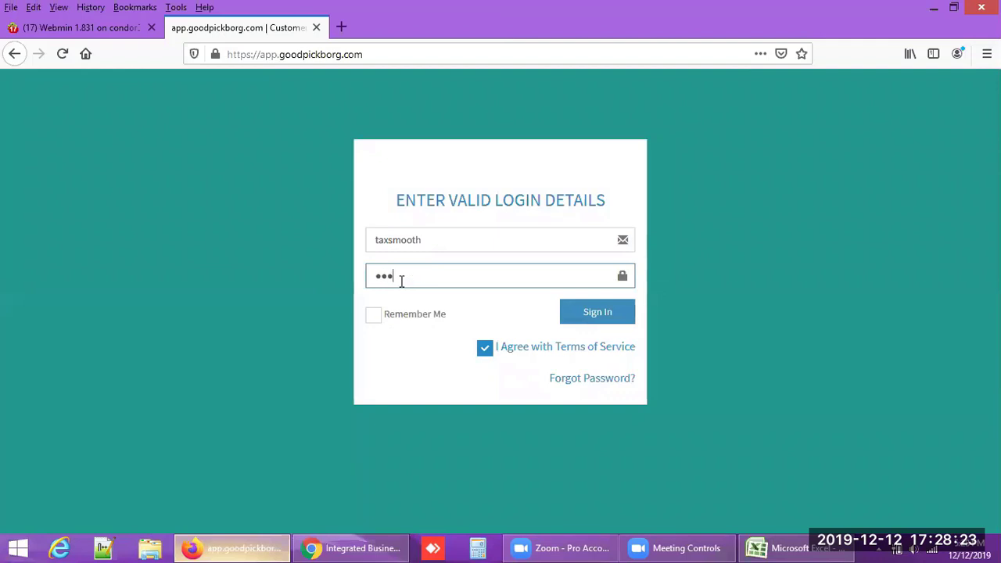
{"action": "left_click", "coordinate": [599, 316]}
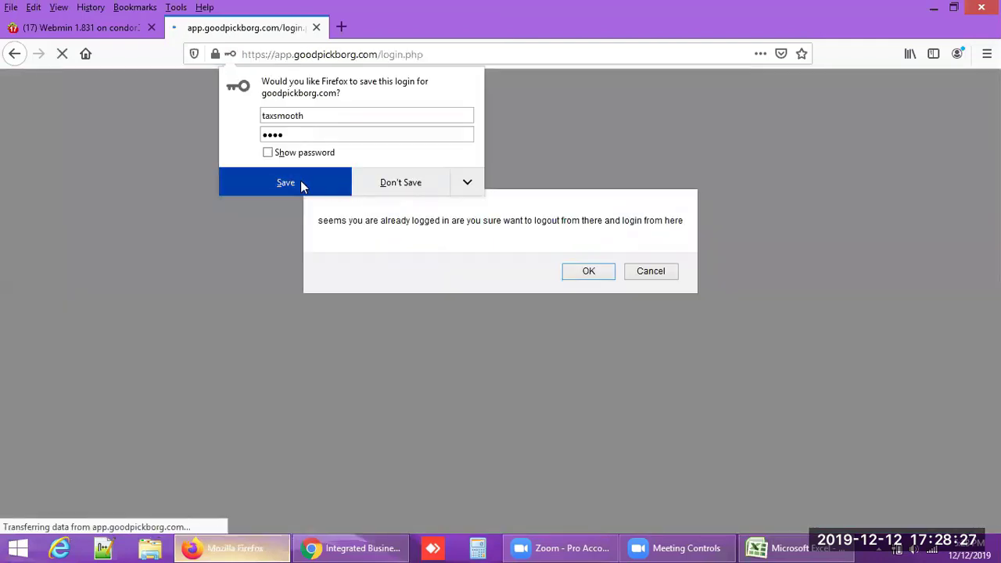
{"action": "left_click", "coordinate": [302, 185]}
{"action": "left_click", "coordinate": [589, 271]}
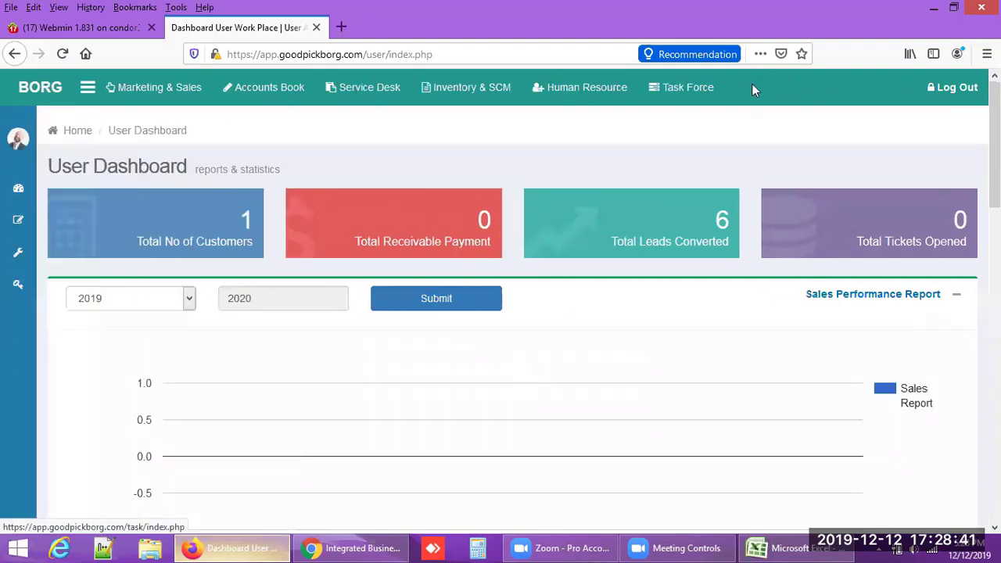
Try to open the Human Resource module from the user account.
{"action": "left_click", "coordinate": [590, 95]}
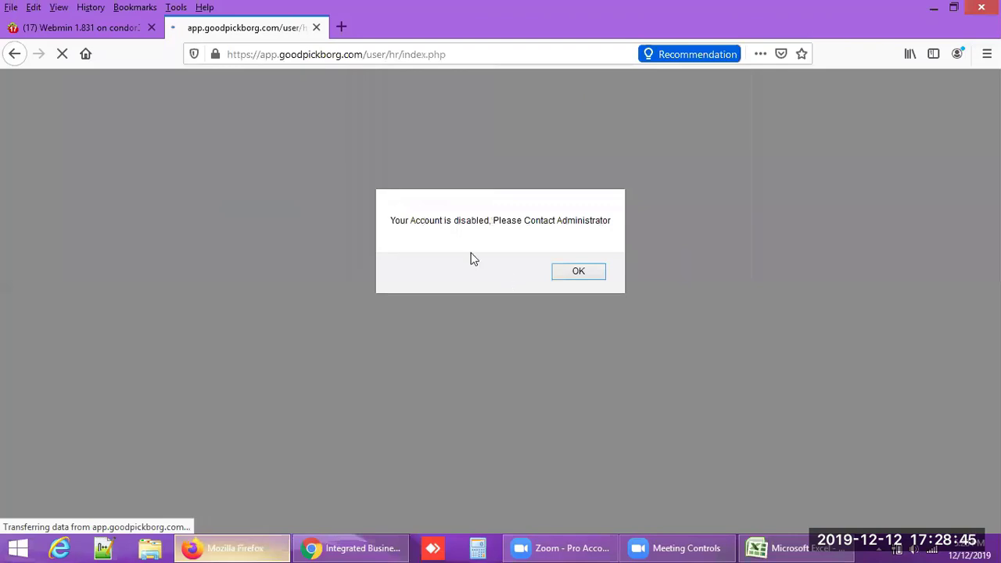
{"action": "left_click", "coordinate": [579, 272]}
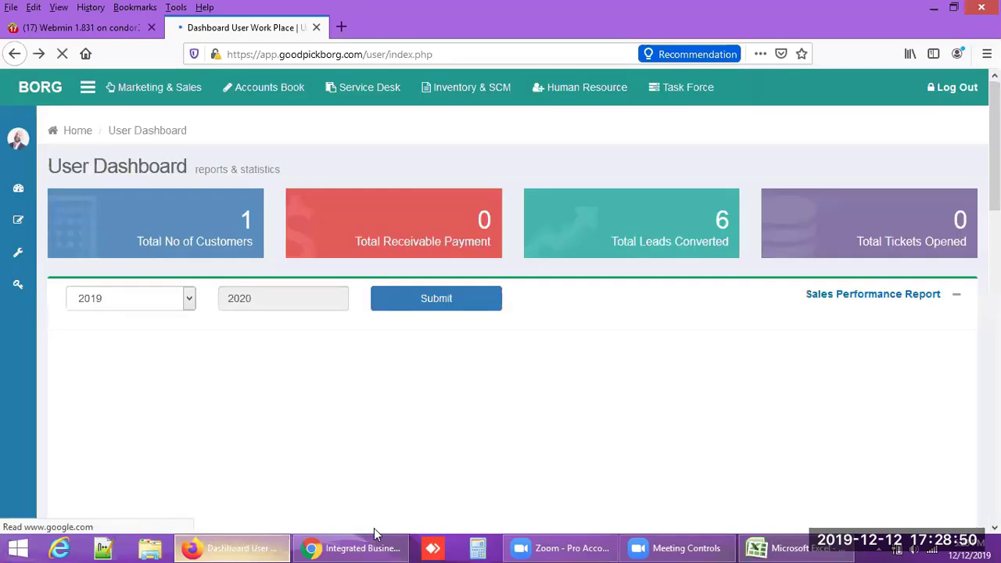
Switch to the admin session in Chrome and grant user taxsmooth access to the H.R. module in the user privileges.
{"action": "left_click", "coordinate": [367, 546]}
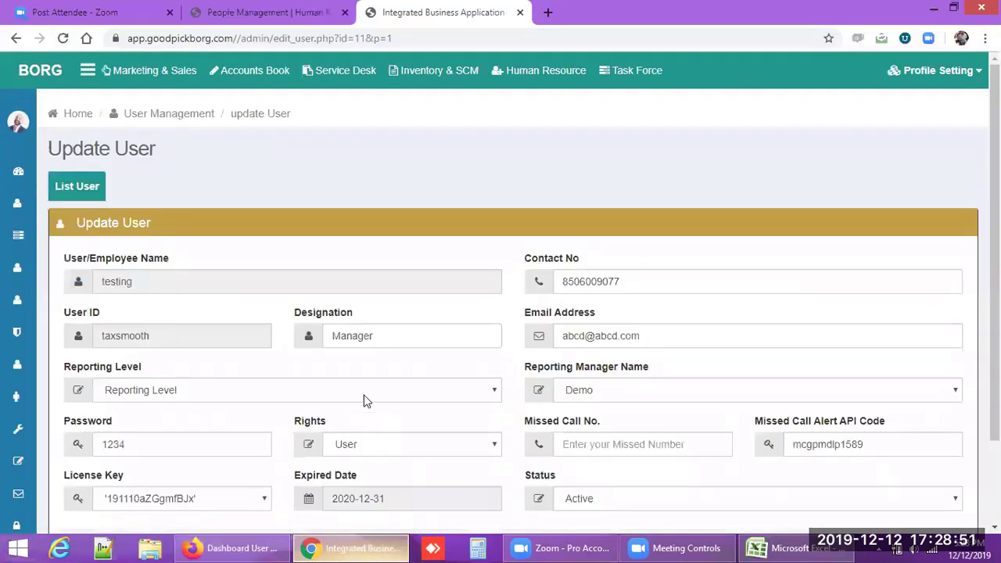
{"action": "mouse_move", "coordinate": [8, 301]}
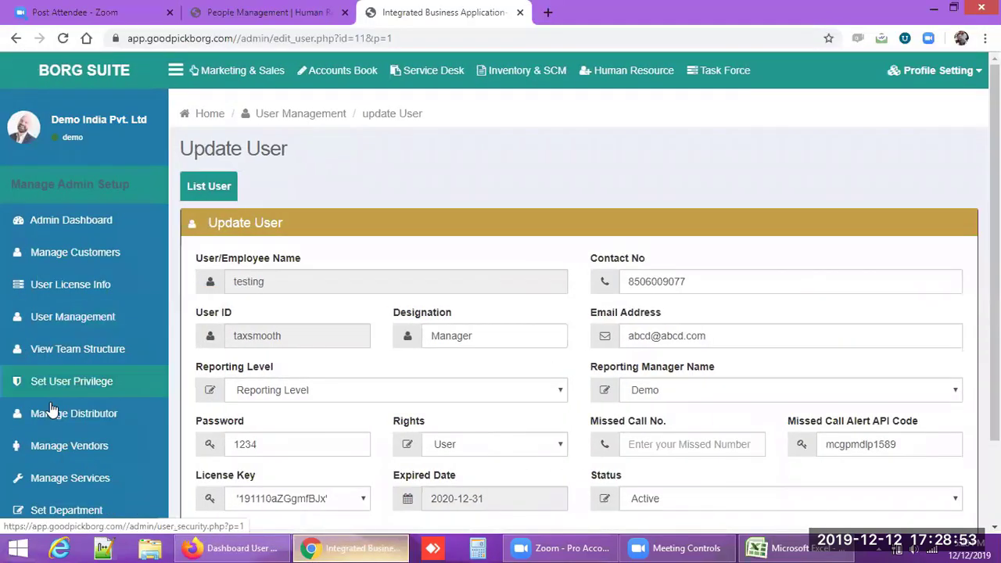
{"action": "left_click", "coordinate": [62, 383]}
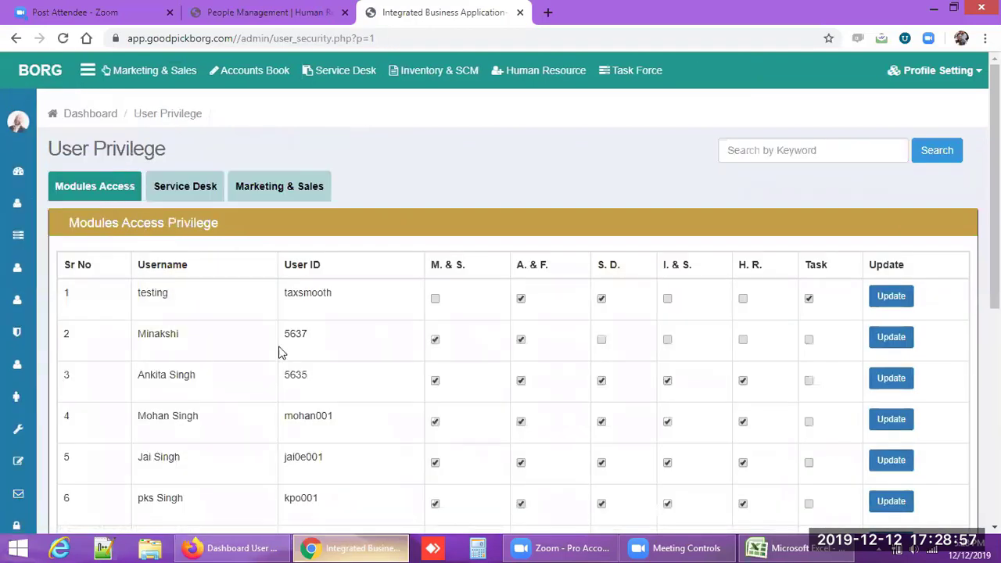
{"action": "left_click", "coordinate": [743, 299]}
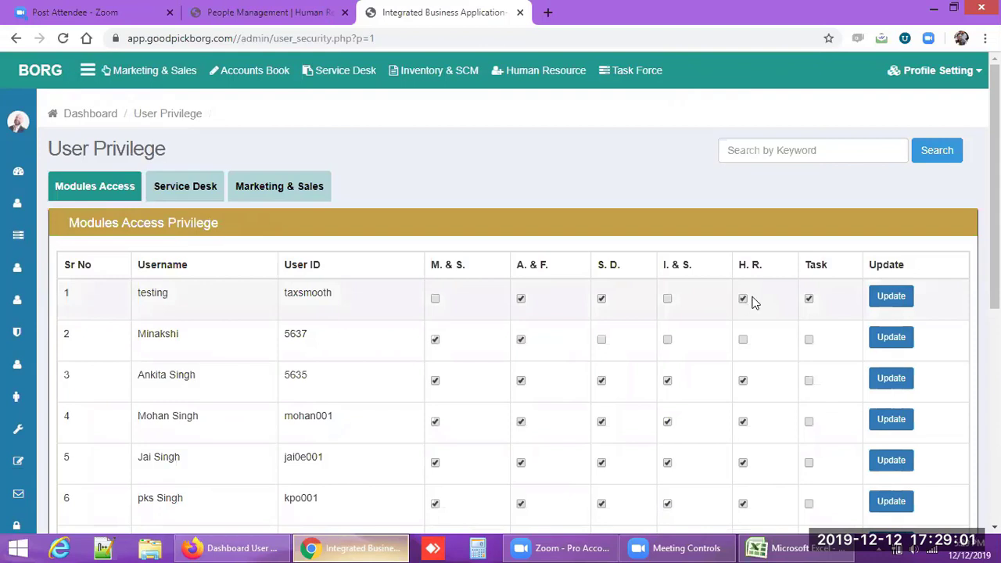
{"action": "left_click", "coordinate": [893, 298]}
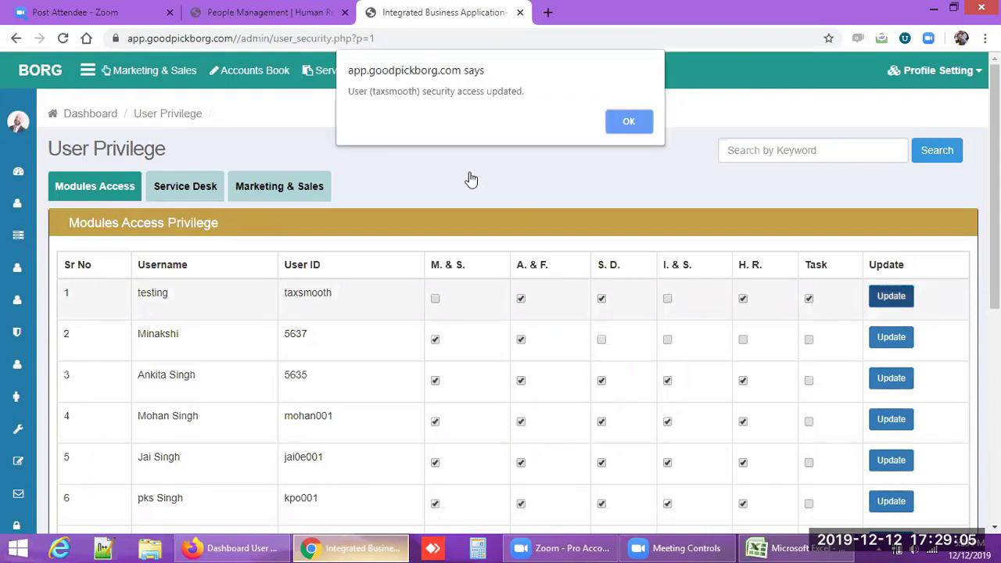
{"action": "key", "text": "Return"}
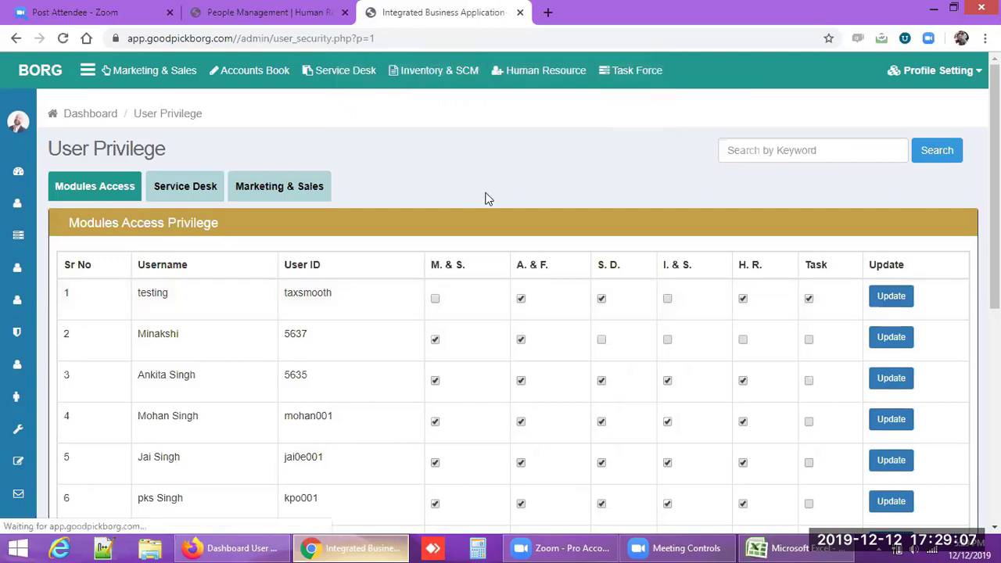
Switch back to the user session in Firefox, reload the User Dashboard, and open the Human Resource module.
{"action": "left_click", "coordinate": [244, 547]}
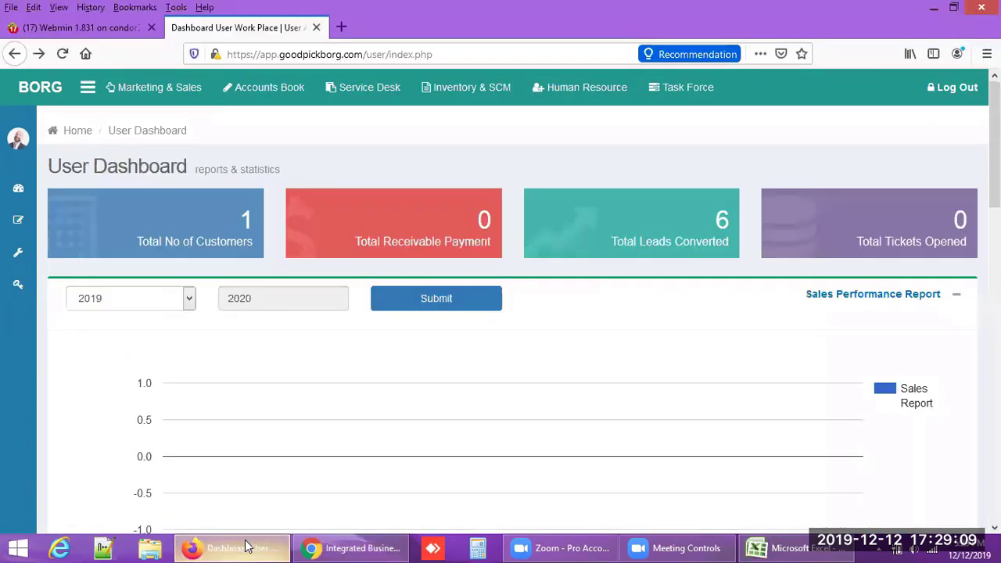
{"action": "left_click", "coordinate": [244, 547]}
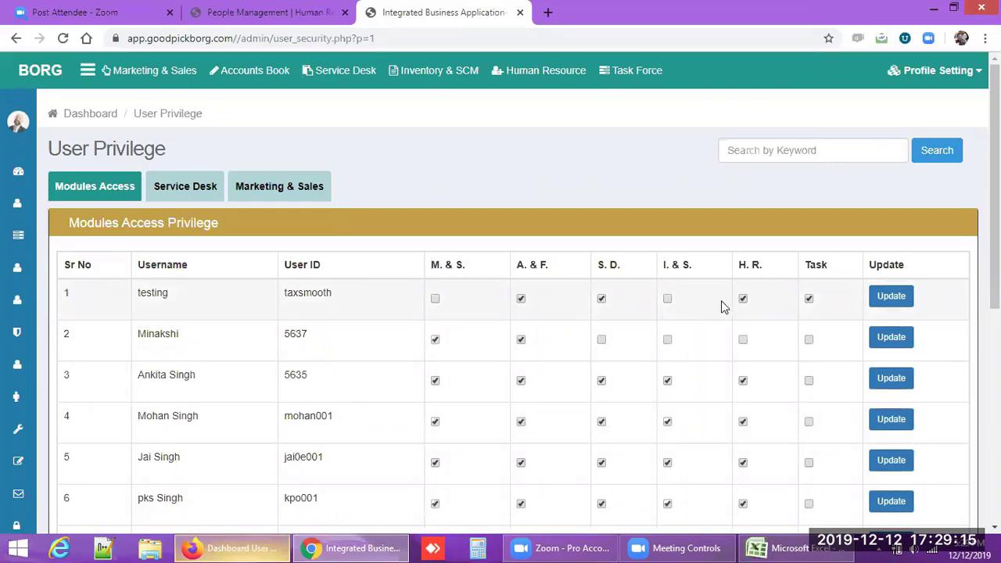
{"action": "left_click", "coordinate": [251, 545]}
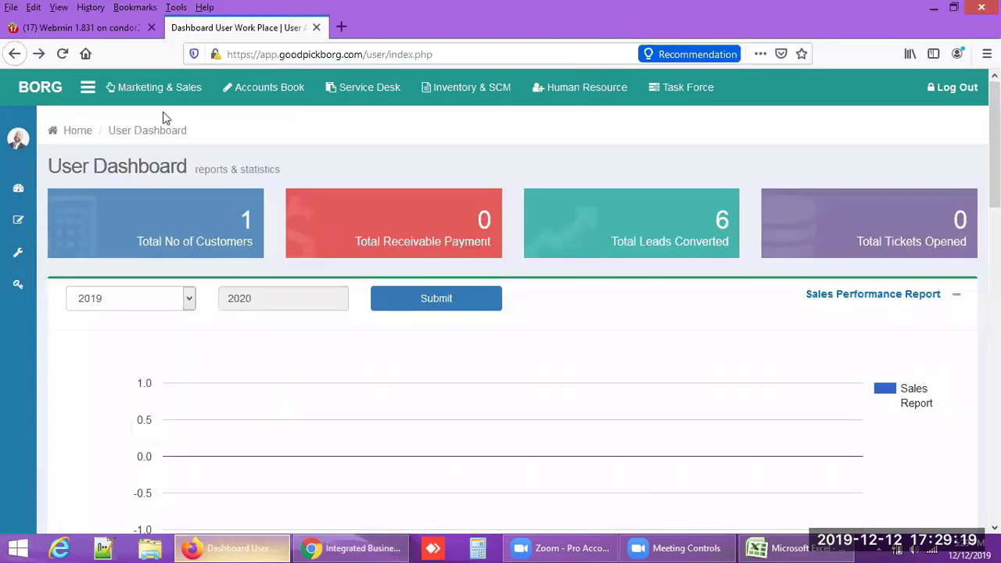
{"action": "left_click", "coordinate": [63, 53]}
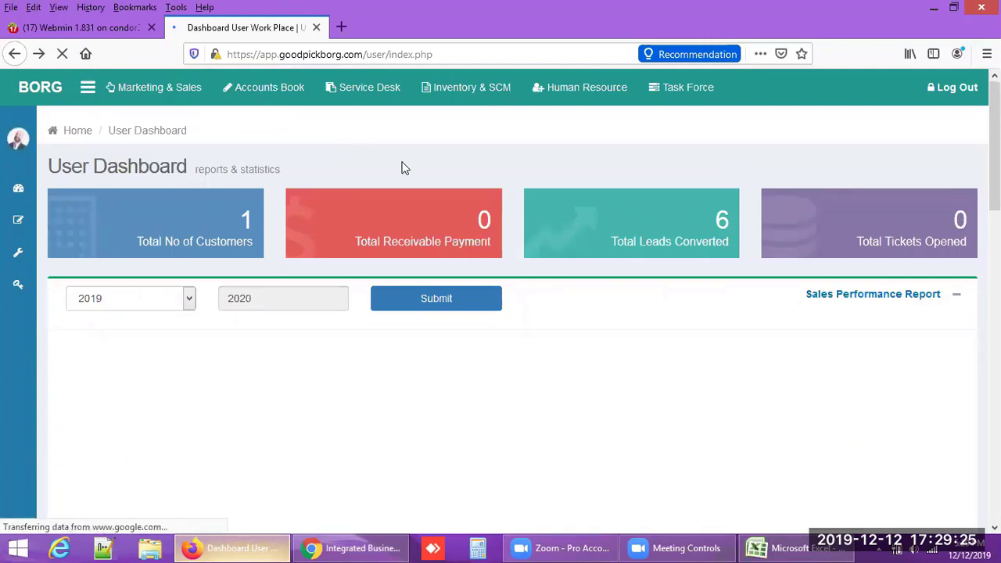
{"action": "left_click", "coordinate": [565, 91]}
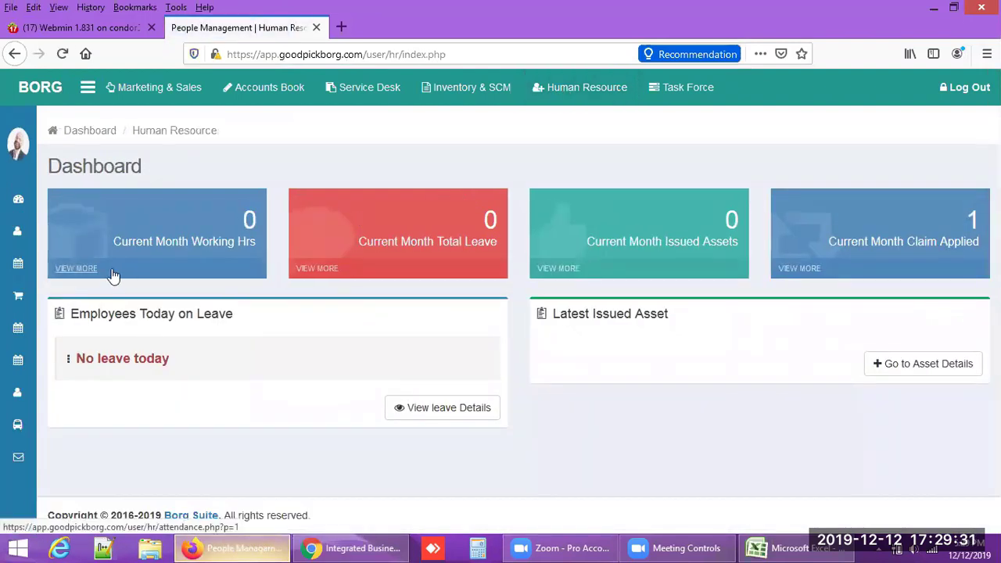
Review the employees on leave today and the latest issued asset on the Human Resource dashboard.
{"action": "mouse_move", "coordinate": [136, 311]}
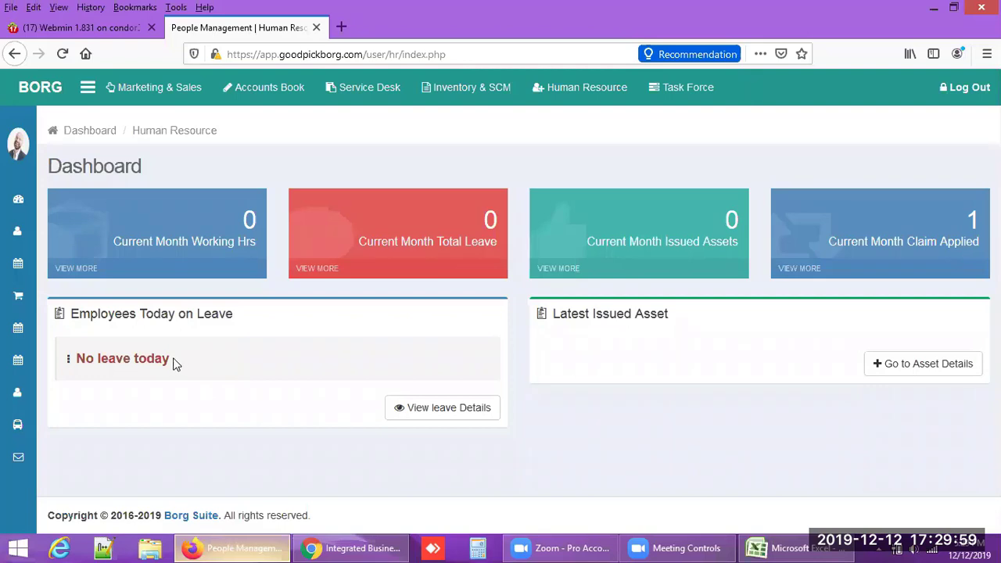
{"action": "left_click_drag", "start_coordinate": [173, 363], "coordinate": [76, 357]}
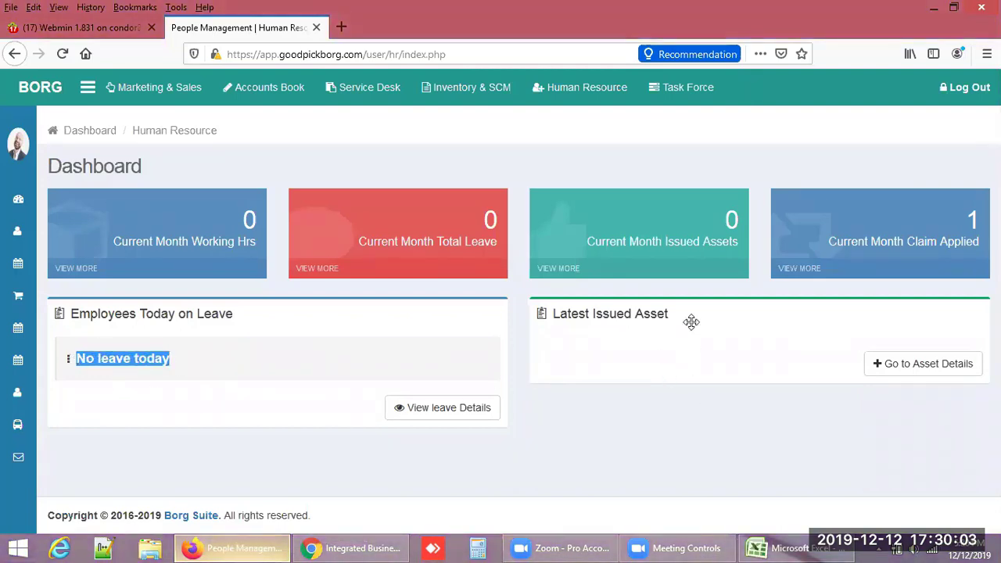
{"action": "left_click_drag", "start_coordinate": [667, 313], "coordinate": [559, 312]}
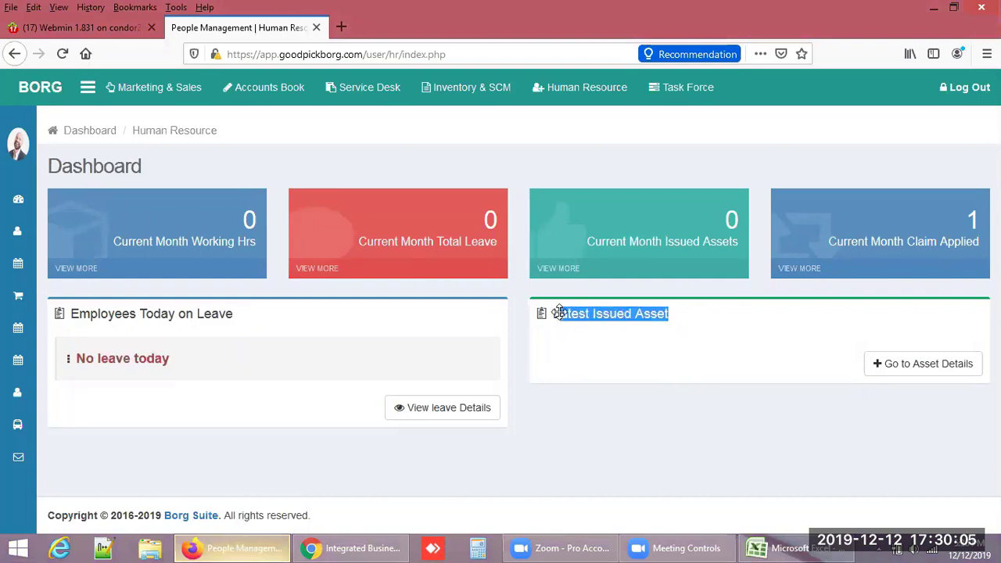
Open the employee's Personal Details and examine the basic, employment, leave, and PF & ESI sections.
{"action": "mouse_move", "coordinate": [8, 286]}
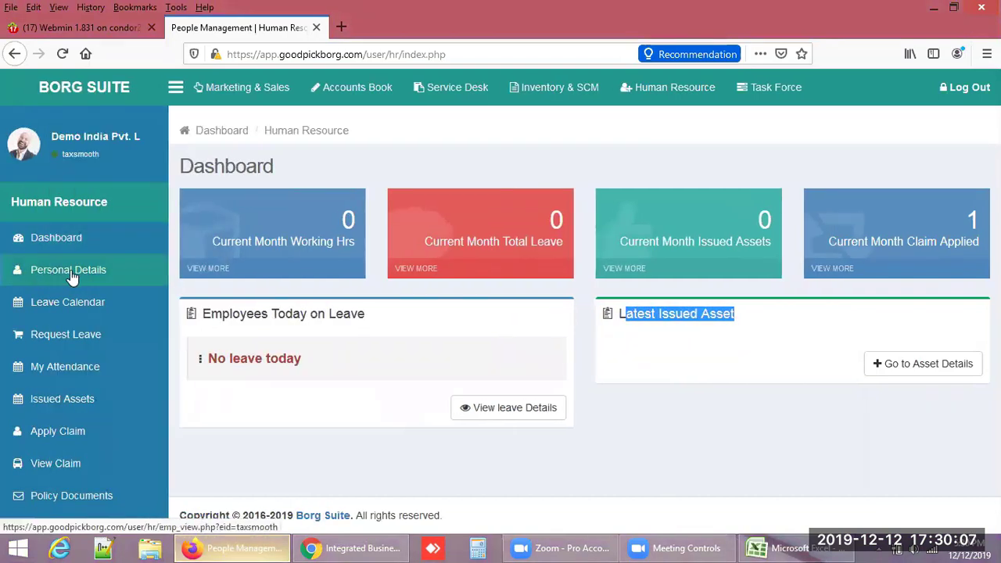
{"action": "left_click", "coordinate": [68, 279]}
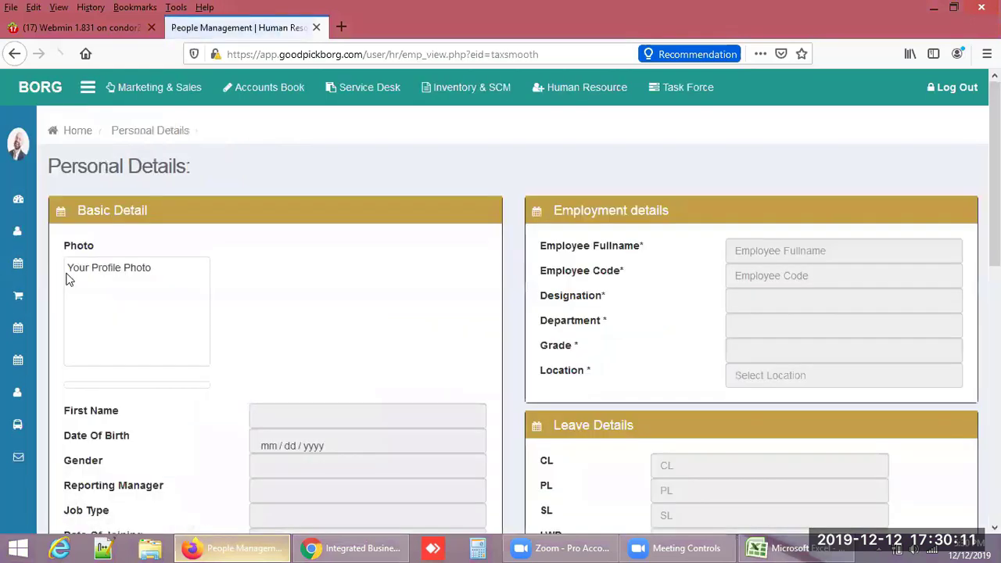
{"action": "scroll", "coordinate": [673, 300], "scroll_direction": "down", "scroll_amount": 3}
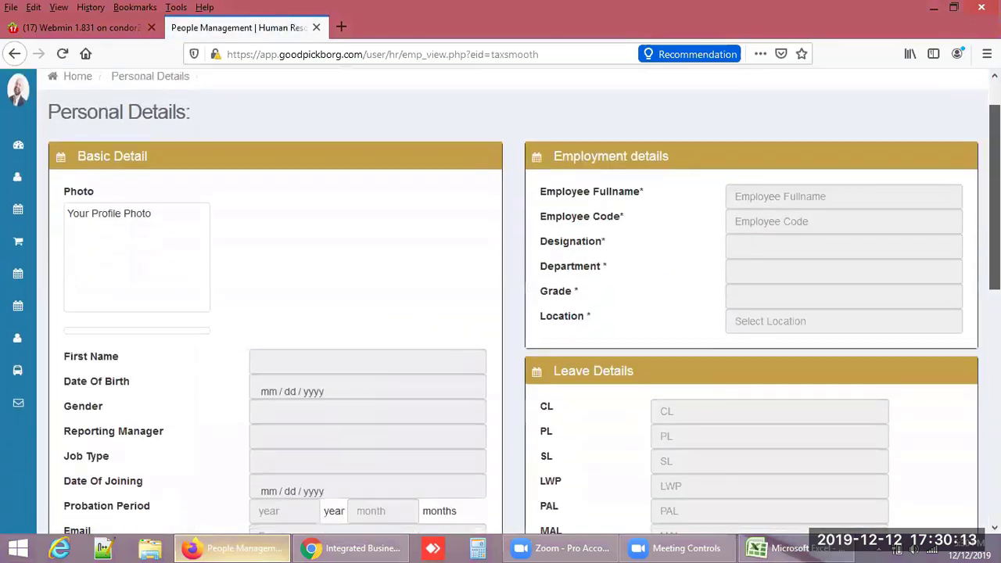
{"action": "scroll", "coordinate": [673, 299], "scroll_direction": "down", "scroll_amount": 6}
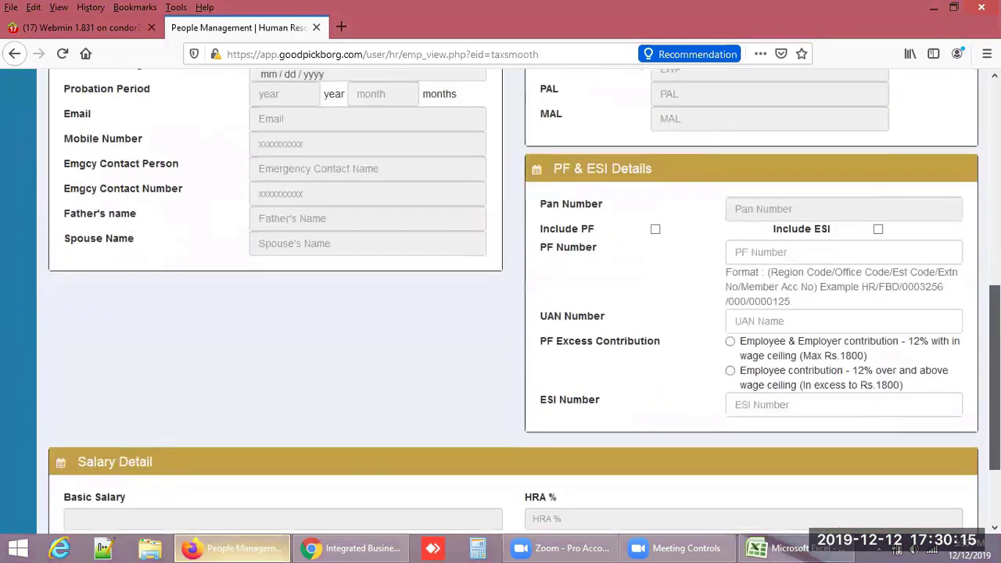
{"action": "scroll", "coordinate": [672, 299], "scroll_direction": "down", "scroll_amount": 2}
{"action": "scroll", "coordinate": [673, 300], "scroll_direction": "up", "scroll_amount": 9}
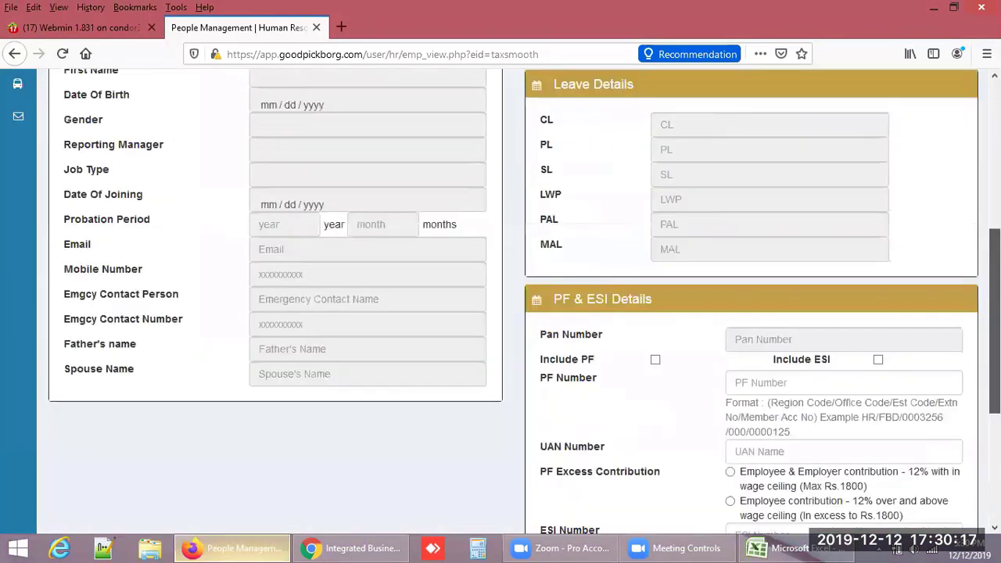
{"action": "scroll", "coordinate": [516, 305], "scroll_direction": "up", "scroll_amount": 1}
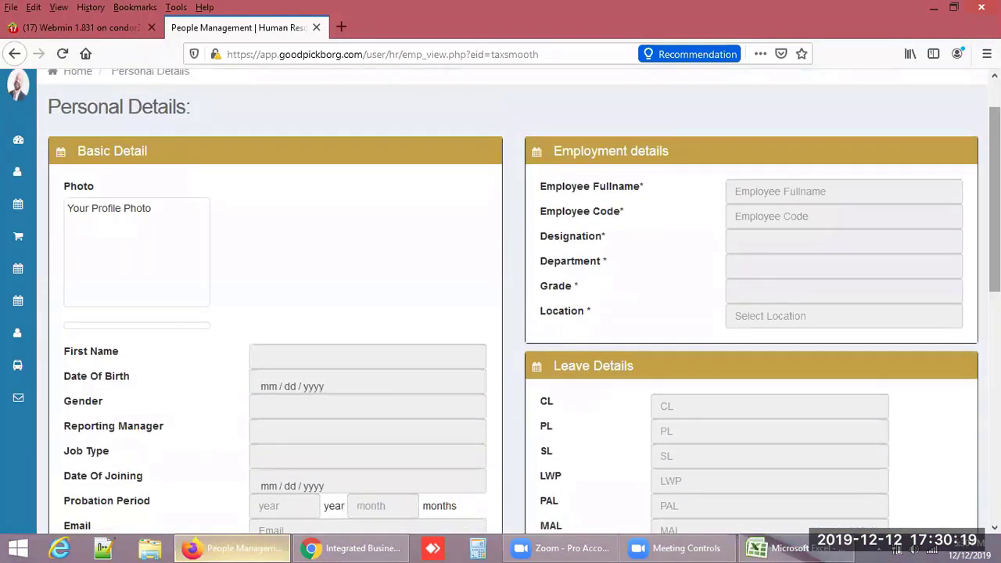
{"action": "scroll", "coordinate": [506, 302], "scroll_direction": "down", "scroll_amount": 5}
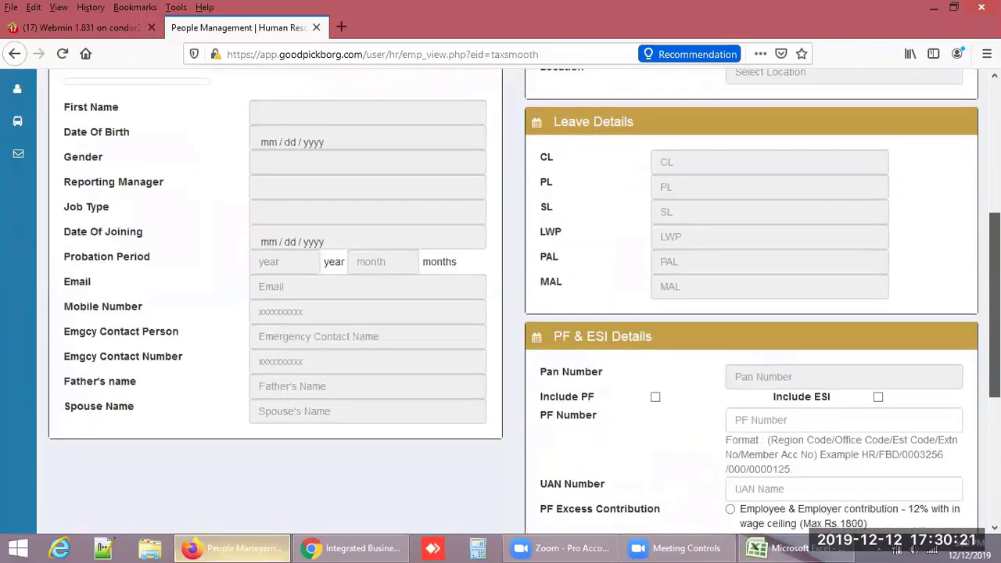
{"action": "scroll", "coordinate": [507, 302], "scroll_direction": "down", "scroll_amount": 3}
{"action": "scroll", "coordinate": [507, 302], "scroll_direction": "up", "scroll_amount": 4}
{"action": "scroll", "coordinate": [507, 301], "scroll_direction": "down", "scroll_amount": 1}
{"action": "scroll", "coordinate": [507, 302], "scroll_direction": "up", "scroll_amount": 1}
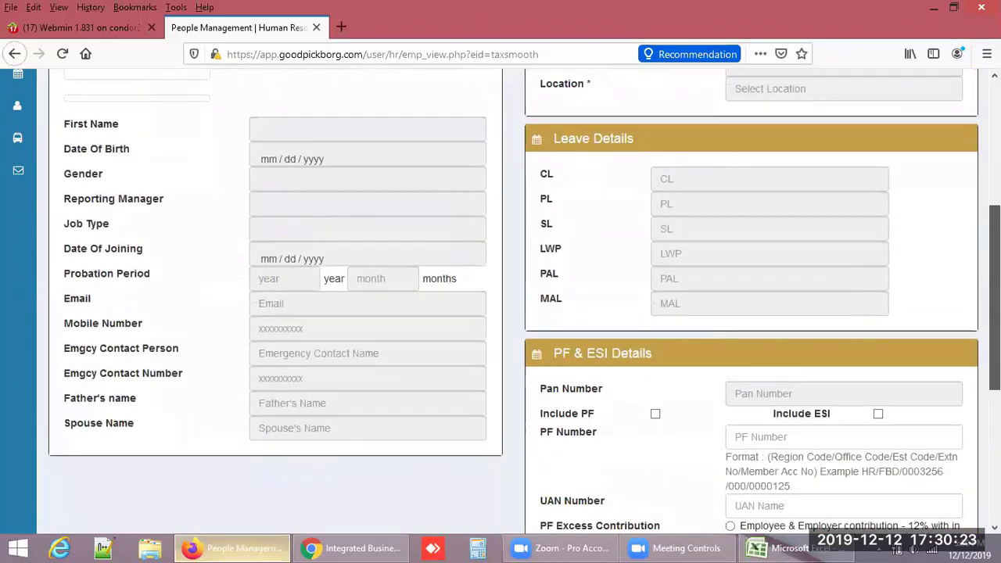
{"action": "scroll", "coordinate": [507, 302], "scroll_direction": "up", "scroll_amount": 1}
{"action": "scroll", "coordinate": [756, 424], "scroll_direction": "down", "scroll_amount": 6}
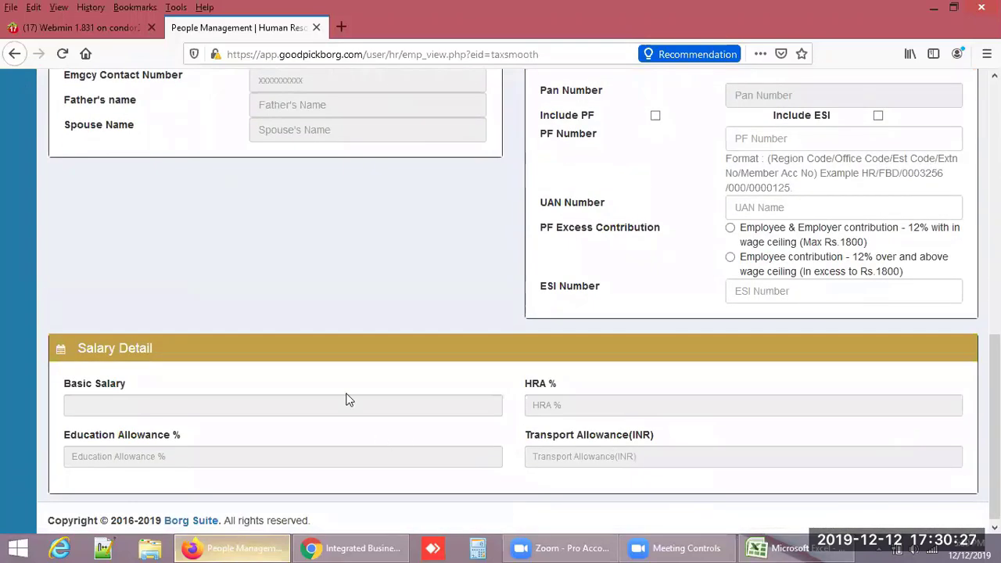
Check the Basic Salary, HRA, Education Allowance and Transport Allowance fields in the Salary Detail section.
{"action": "left_click", "coordinate": [550, 410]}
{"action": "left_click", "coordinate": [365, 408]}
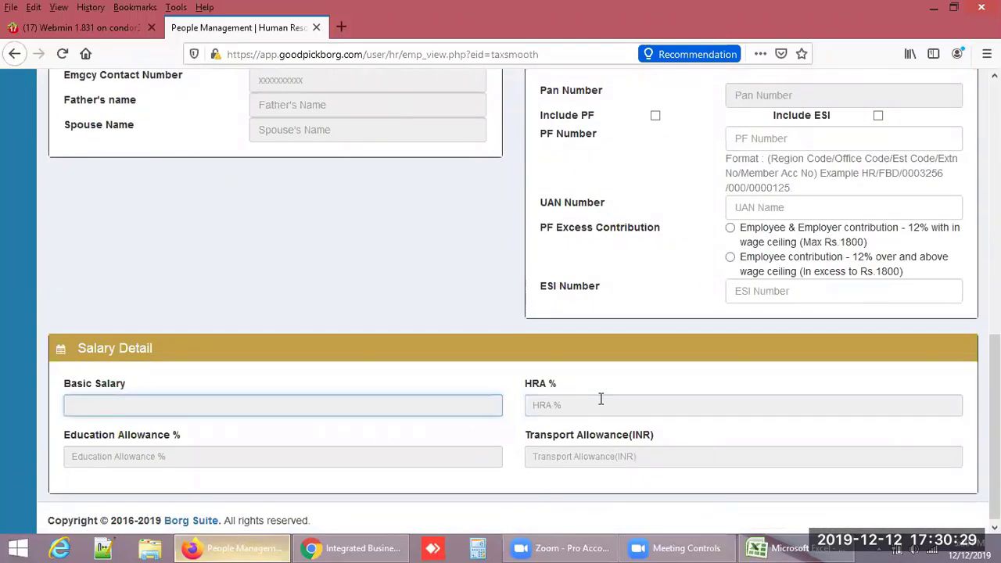
{"action": "left_click", "coordinate": [553, 405]}
{"action": "left_click", "coordinate": [239, 462]}
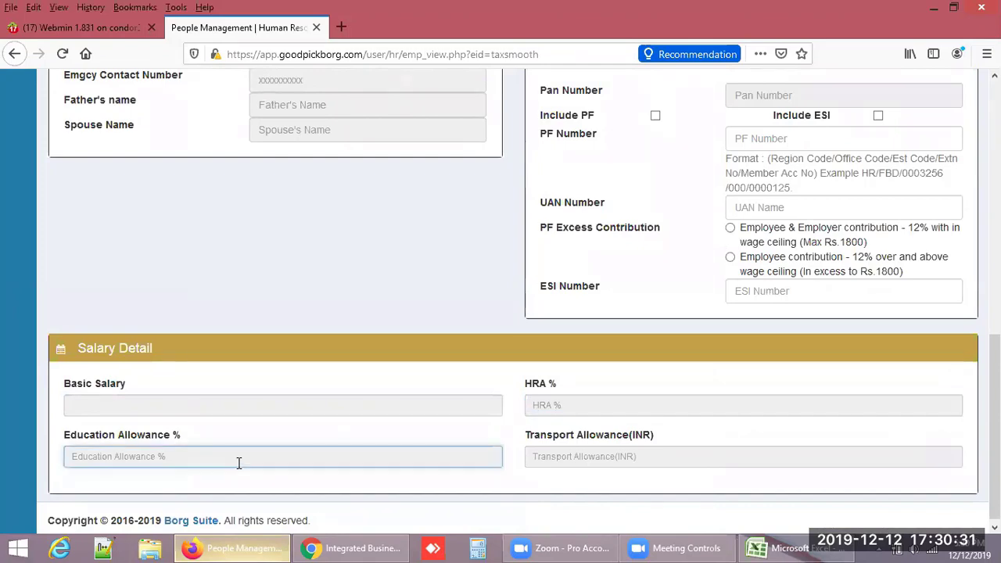
{"action": "left_click", "coordinate": [592, 461]}
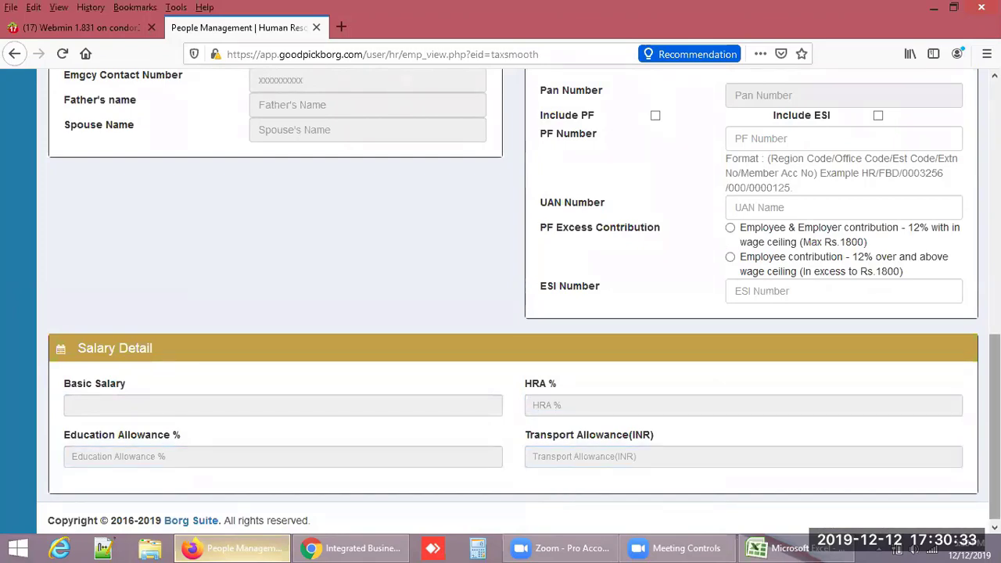
{"action": "scroll", "coordinate": [862, 424], "scroll_direction": "up", "scroll_amount": 1}
{"action": "scroll", "coordinate": [501, 297], "scroll_direction": "up", "scroll_amount": 8}
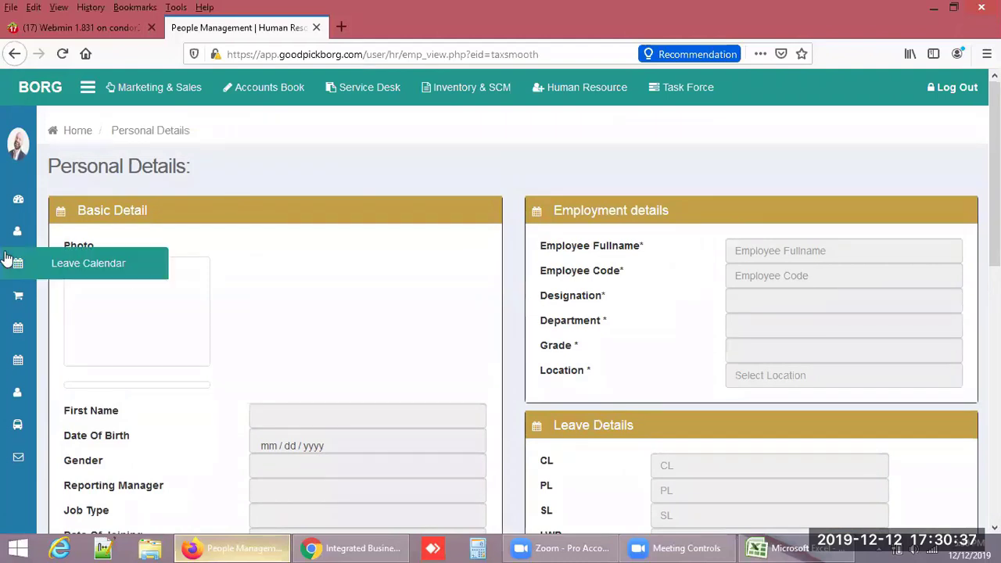
Open the Leave Calendar and review the holiday dates and leave remarks.
{"action": "mouse_move", "coordinate": [39, 327]}
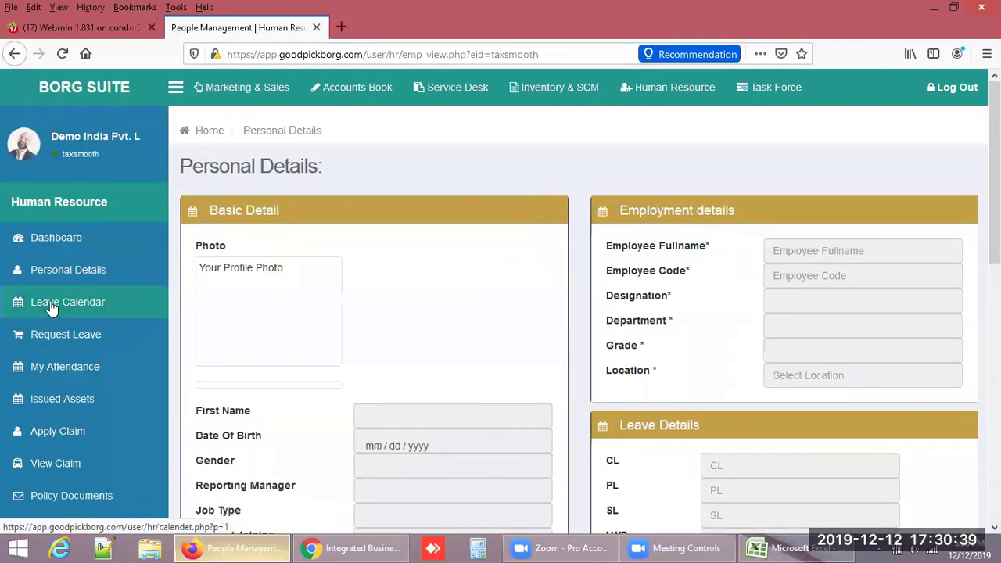
{"action": "left_click", "coordinate": [50, 307]}
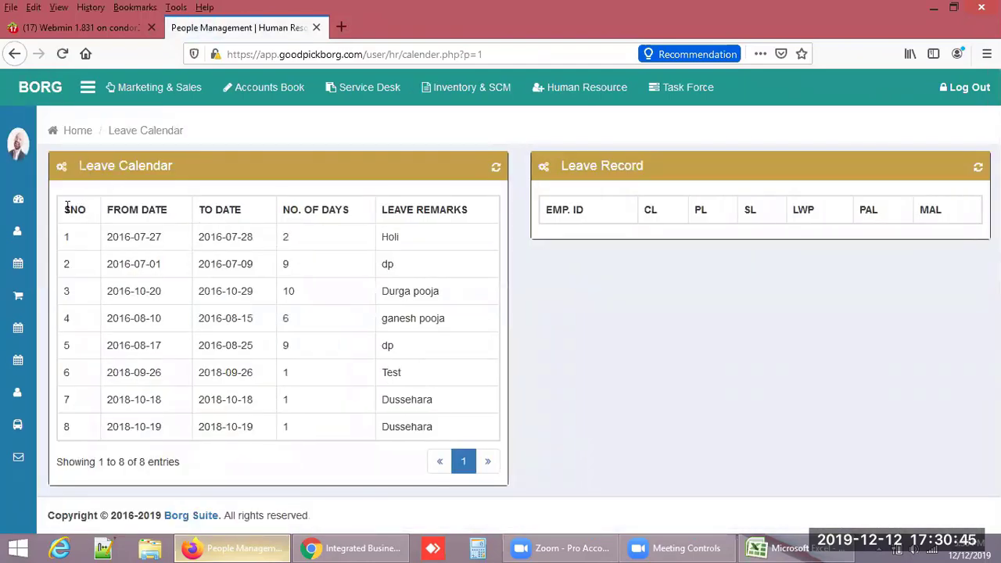
{"action": "left_click_drag", "start_coordinate": [159, 213], "coordinate": [226, 217]}
{"action": "left_click", "coordinate": [230, 235]}
{"action": "double_click", "coordinate": [387, 237]}
{"action": "double_click", "coordinate": [382, 266]}
{"action": "left_click_drag", "start_coordinate": [383, 296], "coordinate": [440, 299]}
{"action": "left_click_drag", "start_coordinate": [383, 320], "coordinate": [447, 321]}
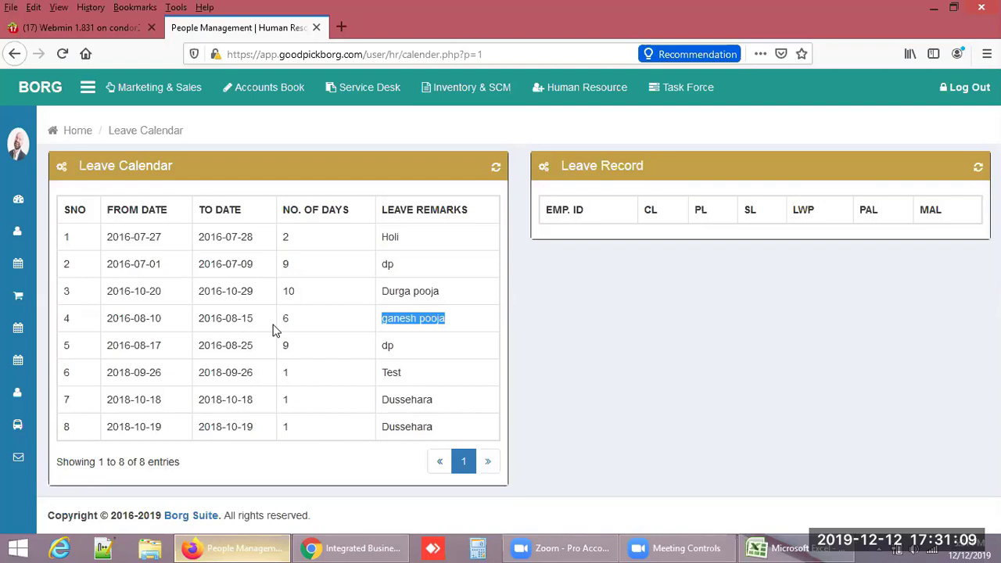
Review the CL and PL columns of the Leave Record beside the calendar.
{"action": "left_click_drag", "start_coordinate": [583, 166], "coordinate": [561, 167]}
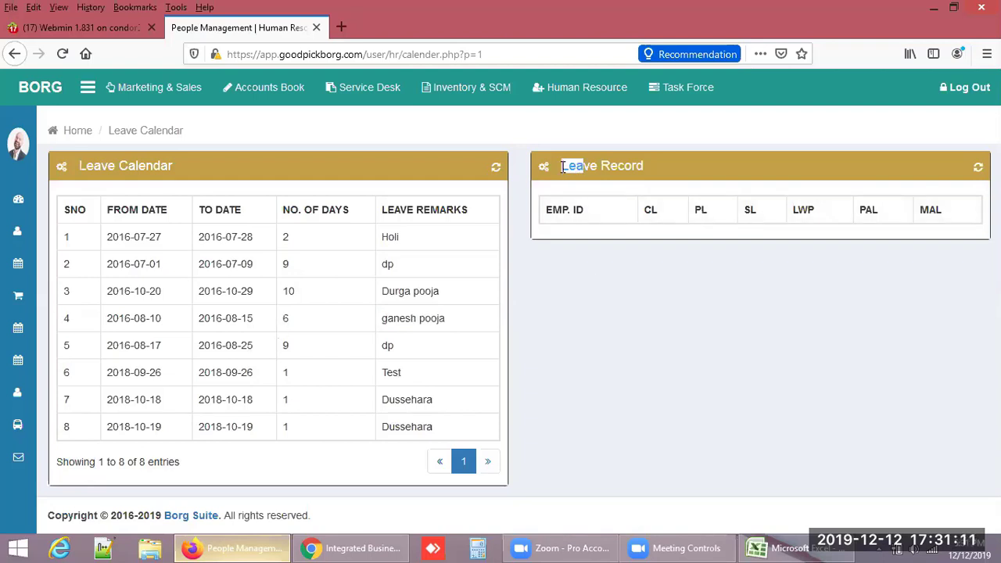
{"action": "triple_click", "coordinate": [562, 167]}
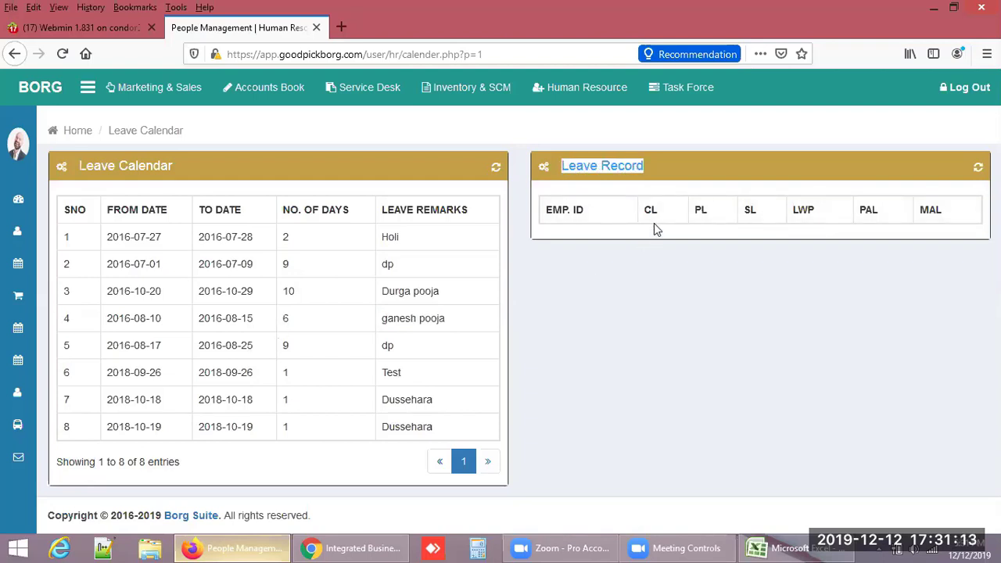
{"action": "left_click_drag", "start_coordinate": [663, 215], "coordinate": [646, 211]}
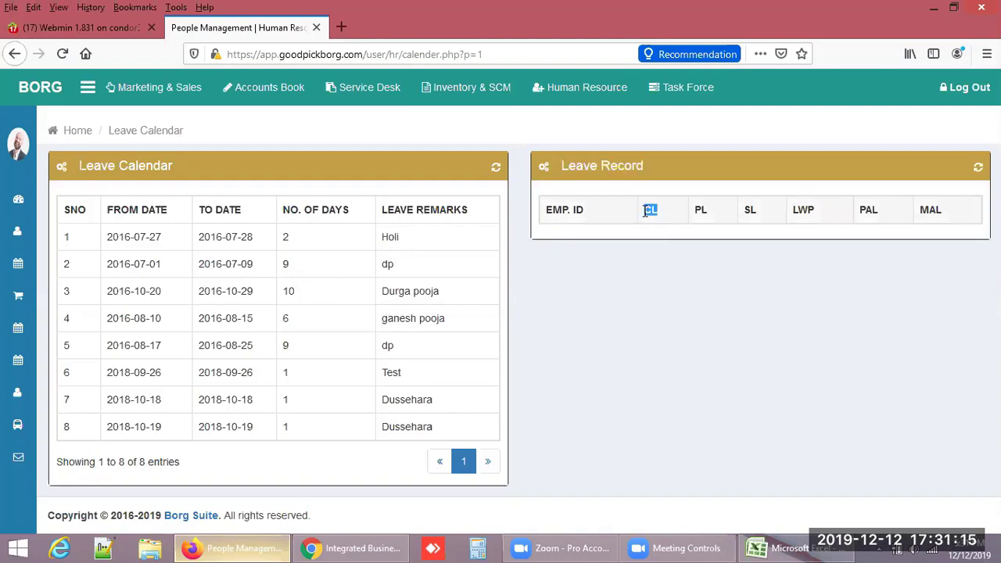
{"action": "left_click_drag", "start_coordinate": [707, 210], "coordinate": [694, 211]}
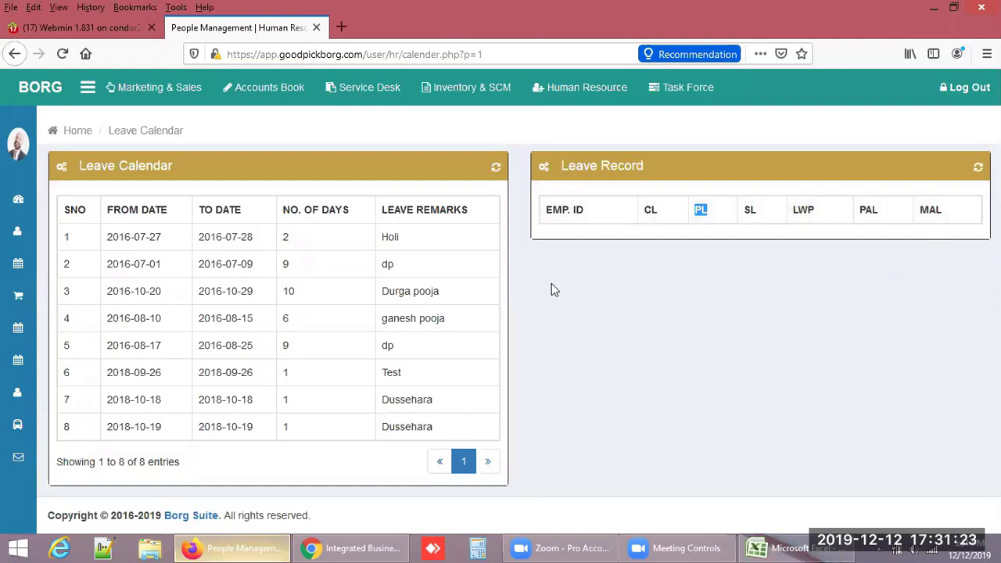
Open the Request Leave page and start a new leave request with the leave type CL.
{"action": "mouse_move", "coordinate": [16, 313]}
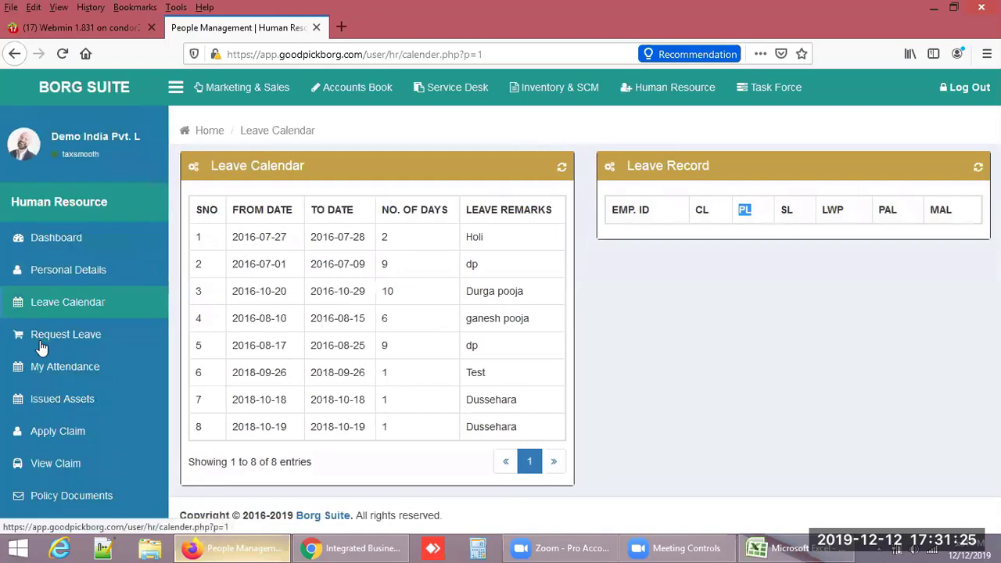
{"action": "left_click", "coordinate": [58, 339]}
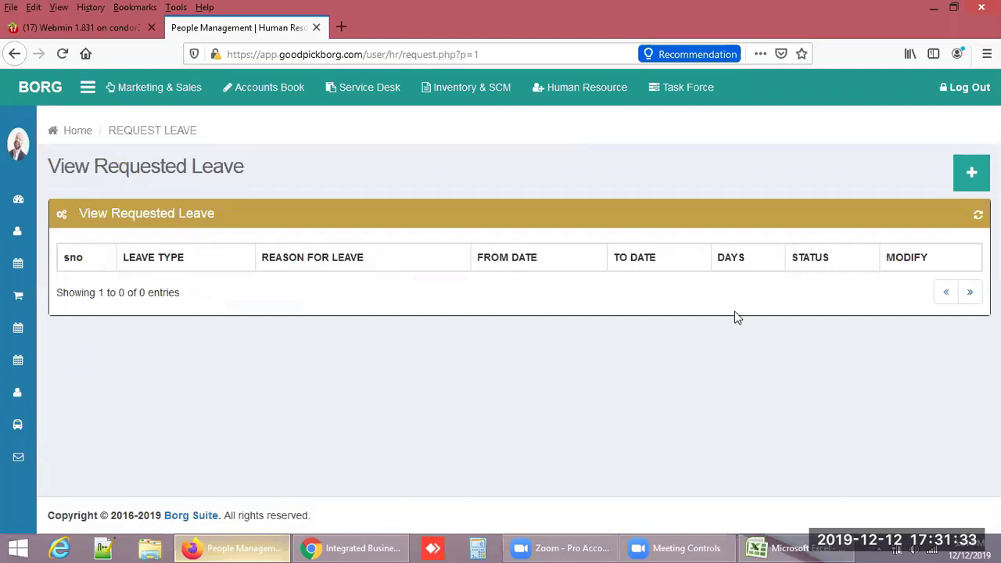
{"action": "left_click", "coordinate": [972, 174]}
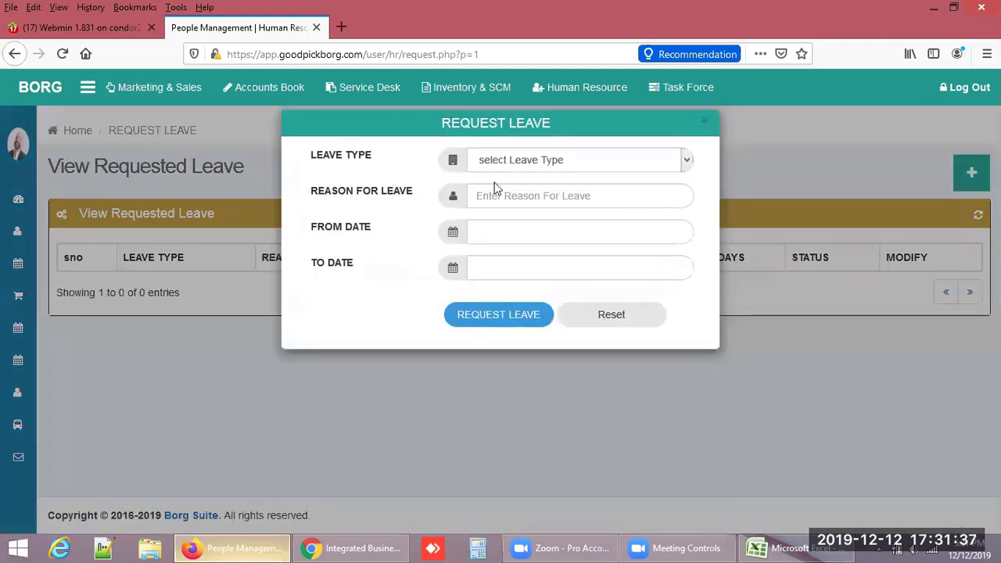
{"action": "left_click", "coordinate": [499, 173]}
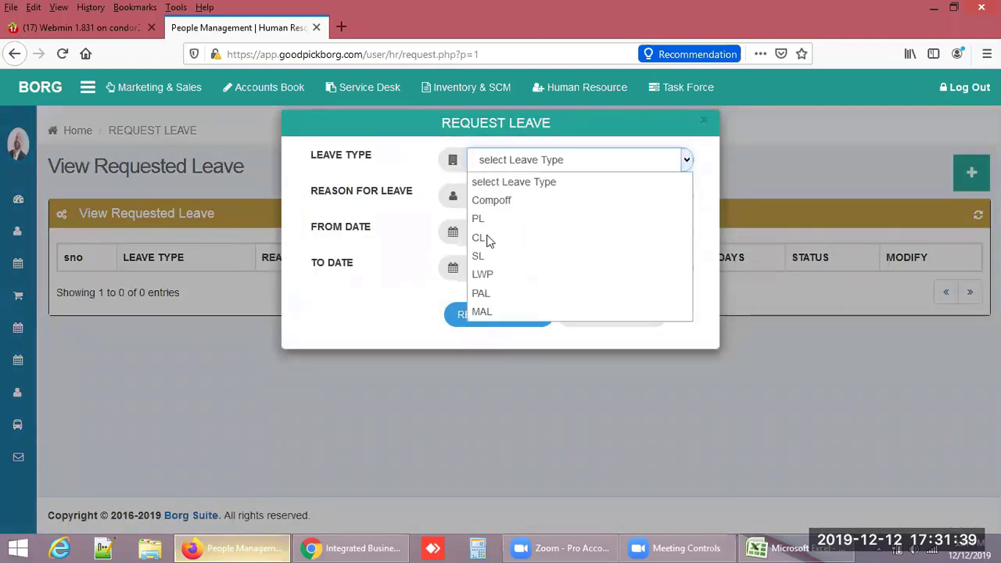
{"action": "left_click", "coordinate": [487, 238]}
{"action": "left_click", "coordinate": [490, 196]}
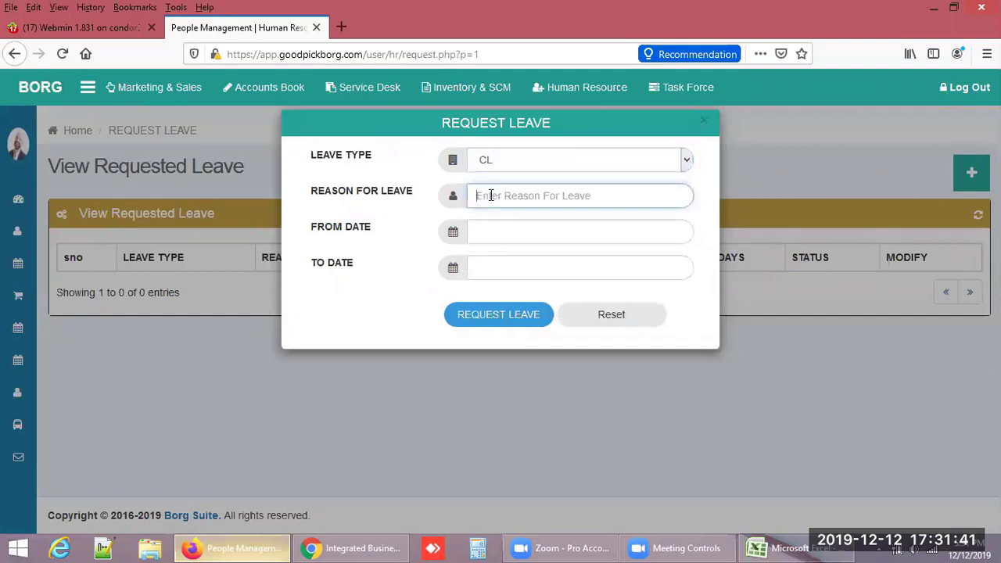
{"action": "left_click", "coordinate": [490, 233]}
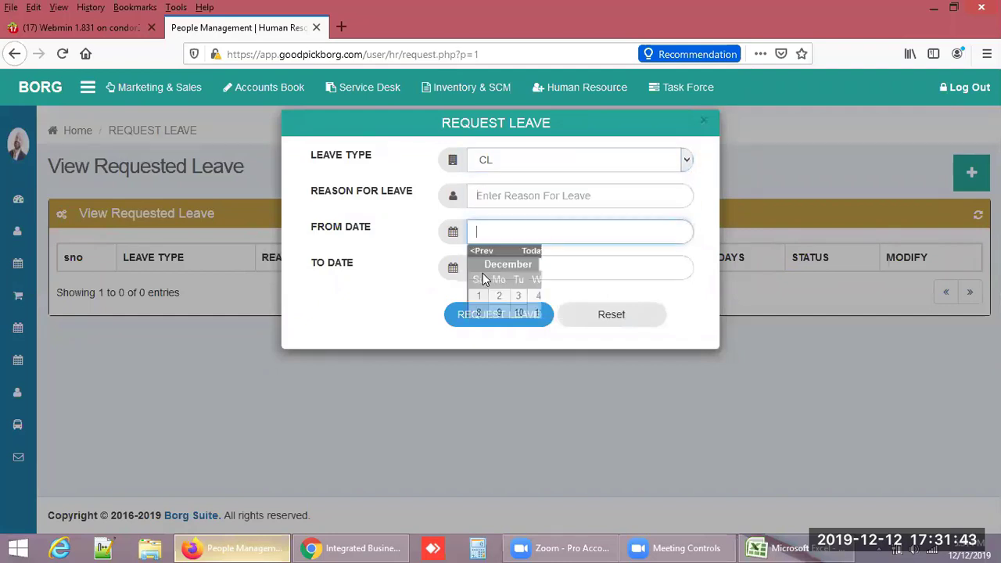
{"action": "left_click", "coordinate": [410, 269]}
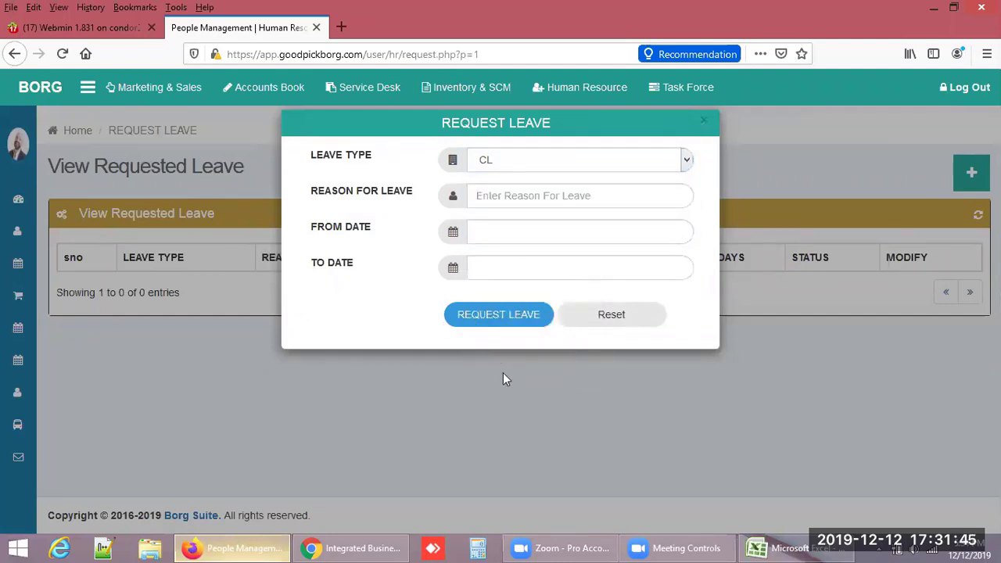
{"action": "left_click", "coordinate": [362, 545]}
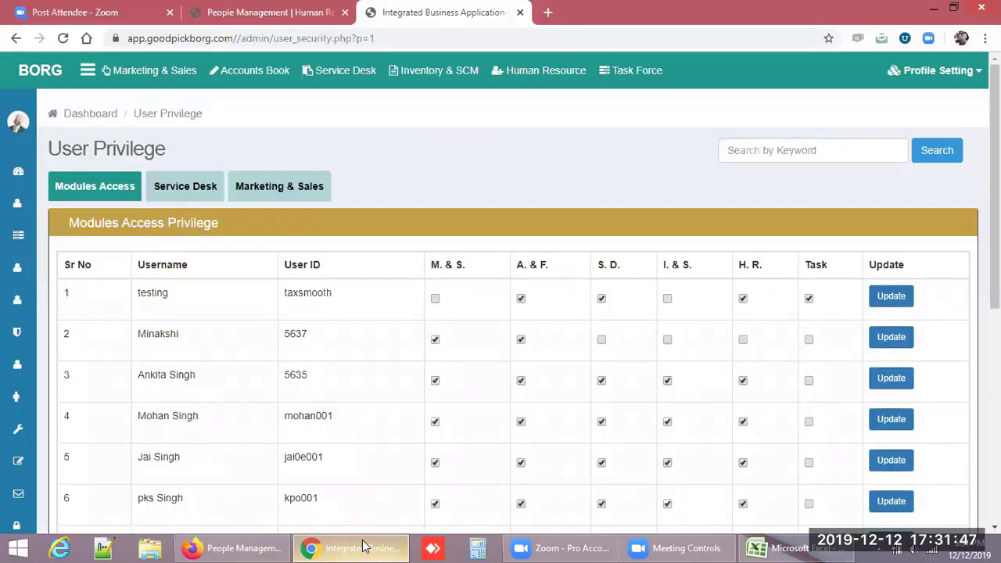
{"action": "left_click", "coordinate": [364, 545]}
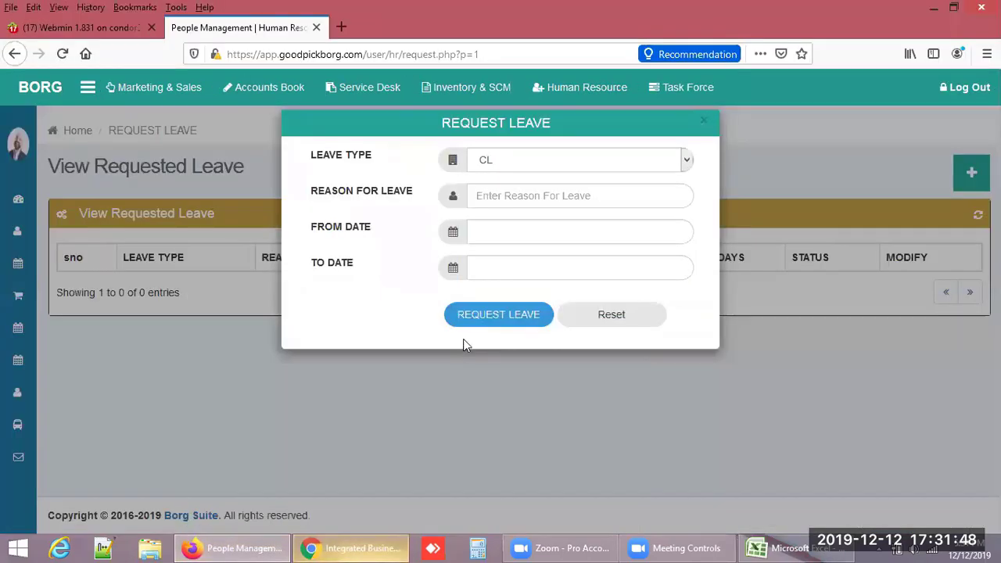
Enter "Unwell" as the reason for leave in the CL leave request.
{"action": "left_click", "coordinate": [524, 202]}
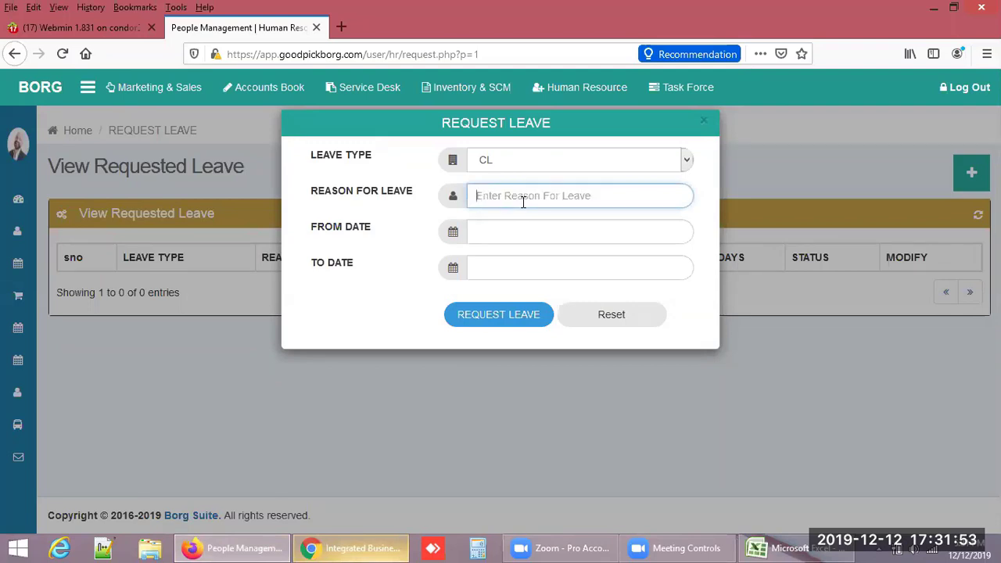
{"action": "type", "text": "I"}
{"action": "key", "text": "BackSpace"}
{"action": "key", "text": "BackSpace"}
{"action": "key", "text": "BackSpace"}
{"action": "type", "text": "No"}
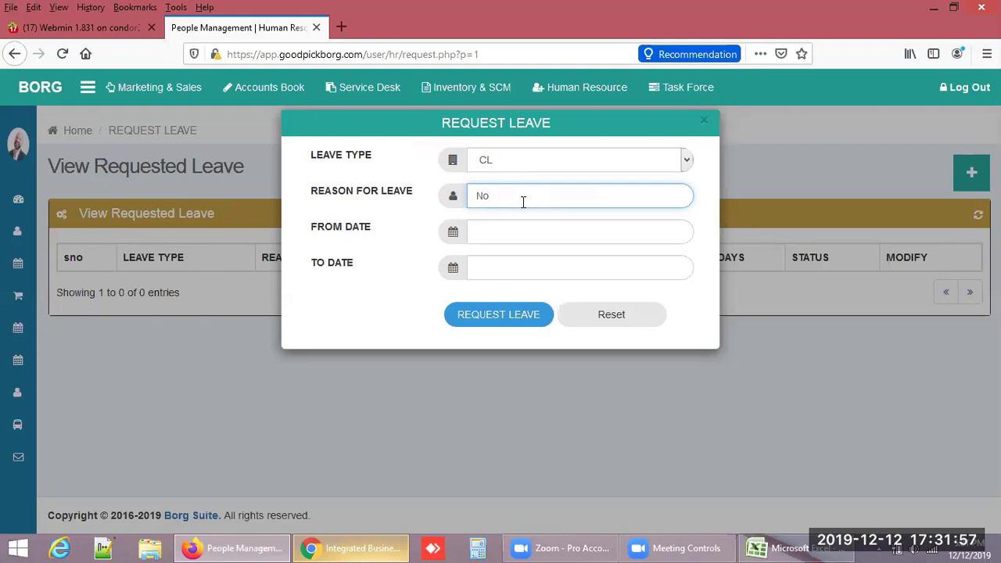
{"action": "key", "text": "BackSpace"}
{"action": "key", "text": "BackSpace"}
{"action": "type", "text": "Unwe"}
Set both the From Date and To Date to 12-12-2019 and submit the leave request.
{"action": "left_click", "coordinate": [491, 232]}
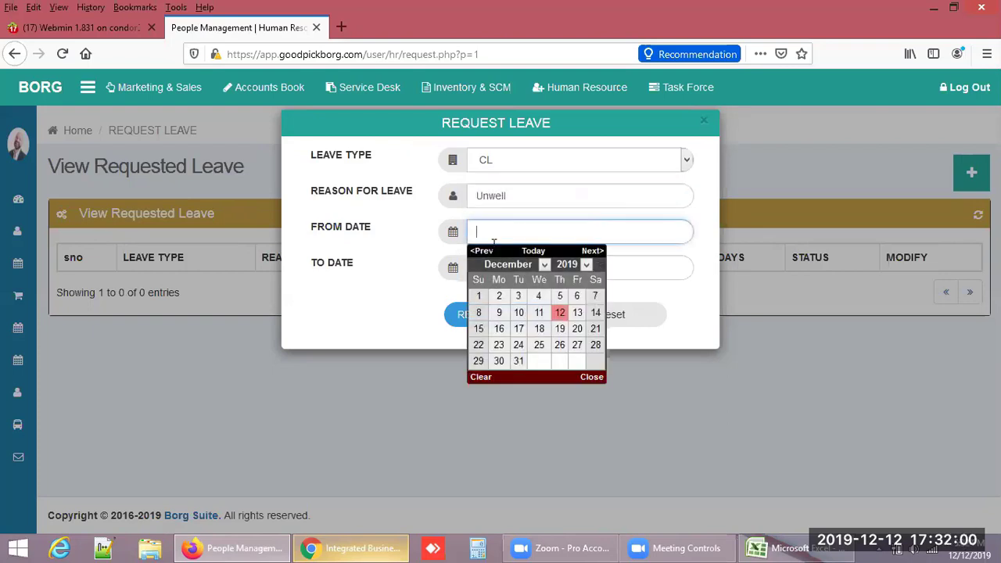
{"action": "left_click", "coordinate": [560, 316]}
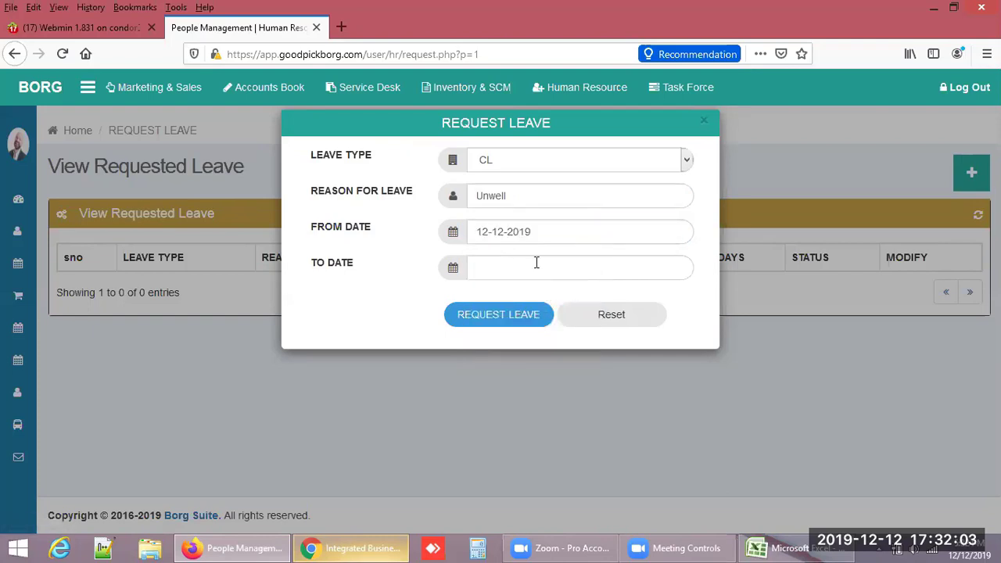
{"action": "left_click", "coordinate": [537, 267]}
{"action": "left_click", "coordinate": [559, 350]}
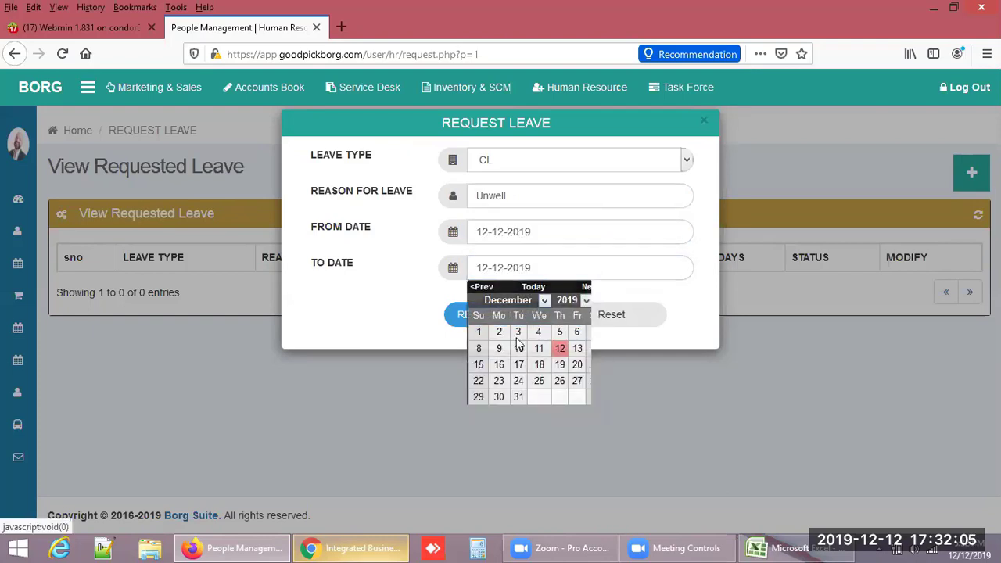
{"action": "left_click", "coordinate": [489, 314]}
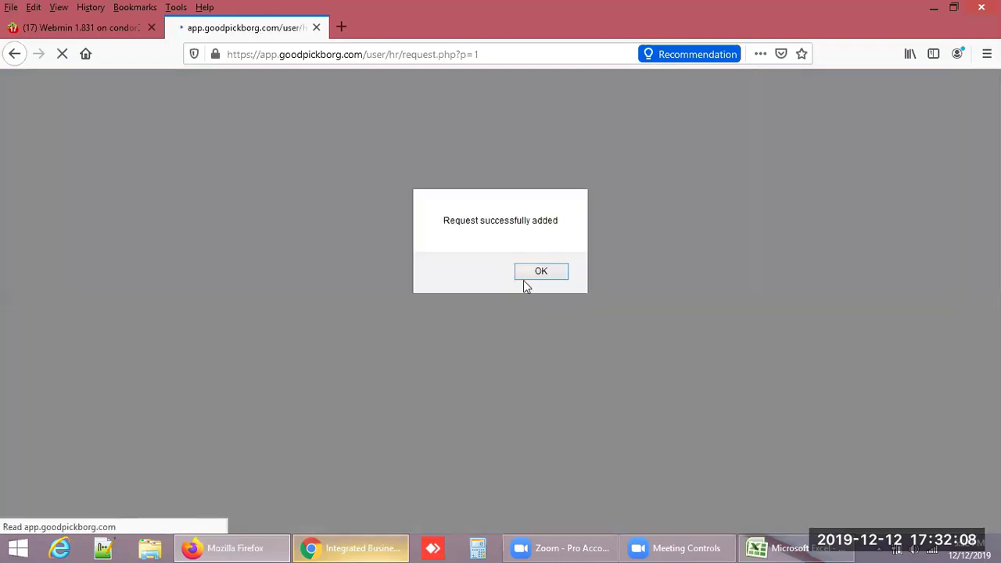
{"action": "left_click", "coordinate": [532, 272]}
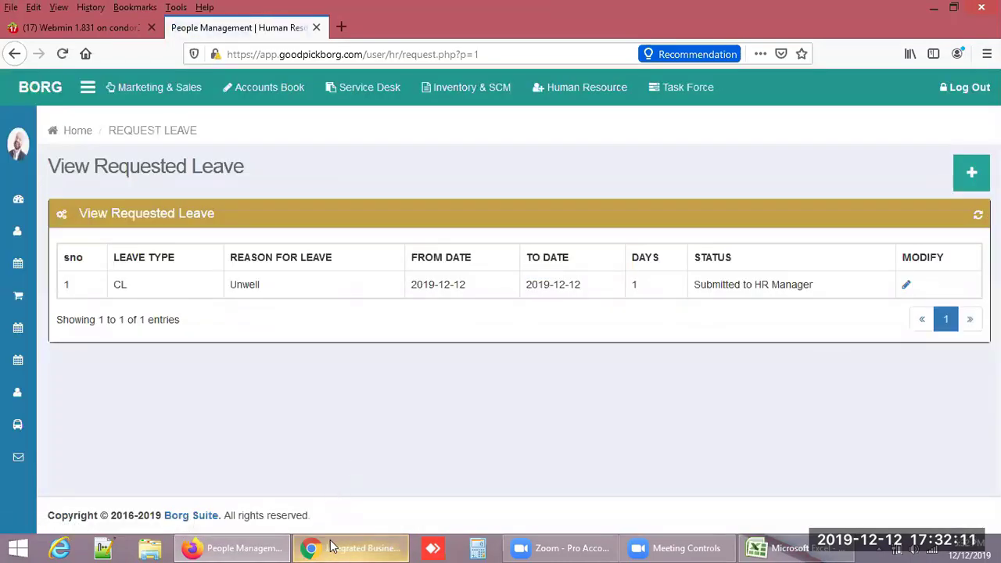
Switch to the admin's Human Resource session in Chrome and open the employee leave requests under Leave Management.
{"action": "left_click", "coordinate": [344, 548]}
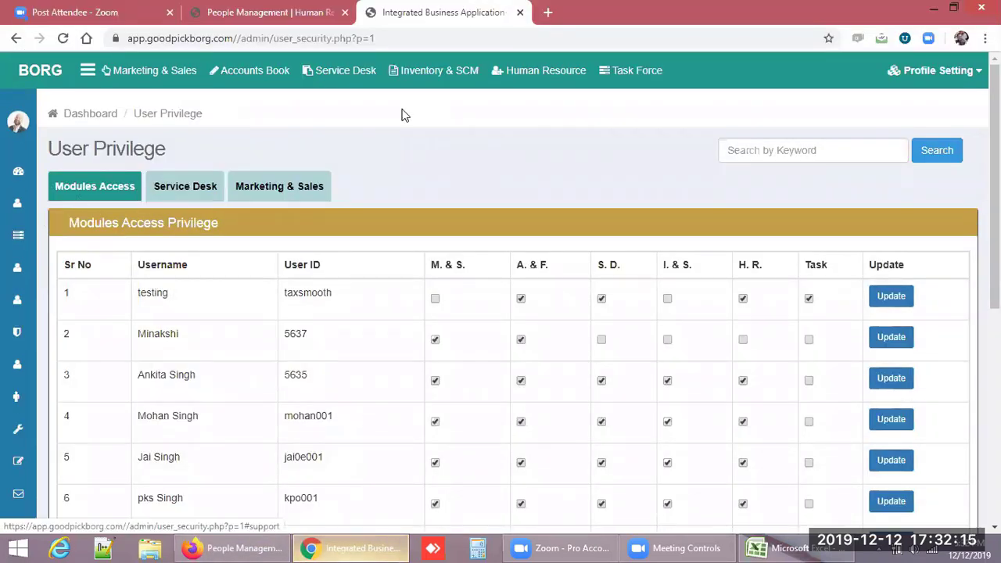
{"action": "left_click", "coordinate": [288, 21]}
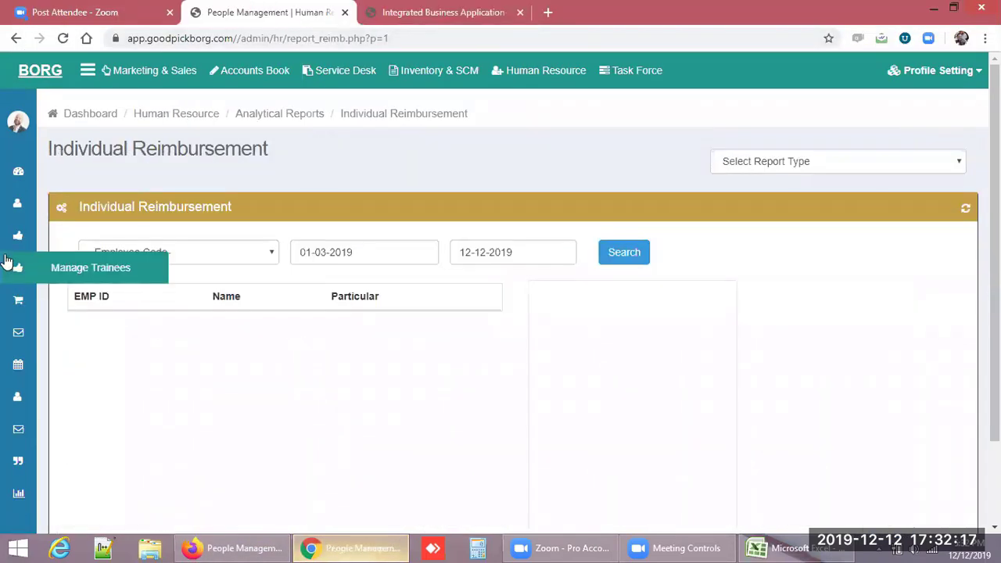
{"action": "mouse_move", "coordinate": [25, 284]}
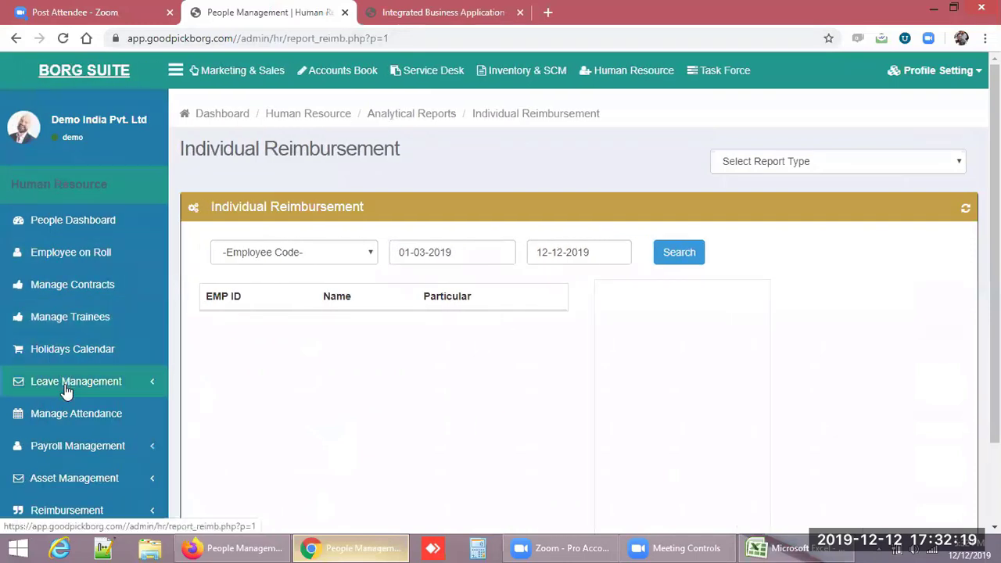
{"action": "left_click", "coordinate": [66, 389]}
{"action": "left_click", "coordinate": [63, 410]}
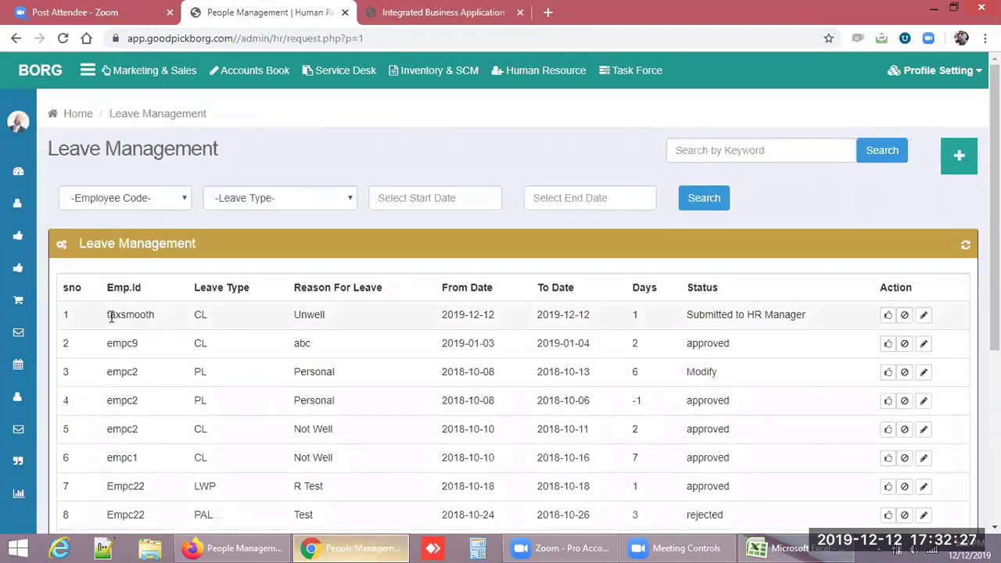
Review the one-day CL request with the reason Unwell in the Leave Management list and approve it.
{"action": "left_click_drag", "start_coordinate": [110, 314], "coordinate": [669, 308]}
{"action": "left_click_drag", "start_coordinate": [744, 313], "coordinate": [823, 325]}
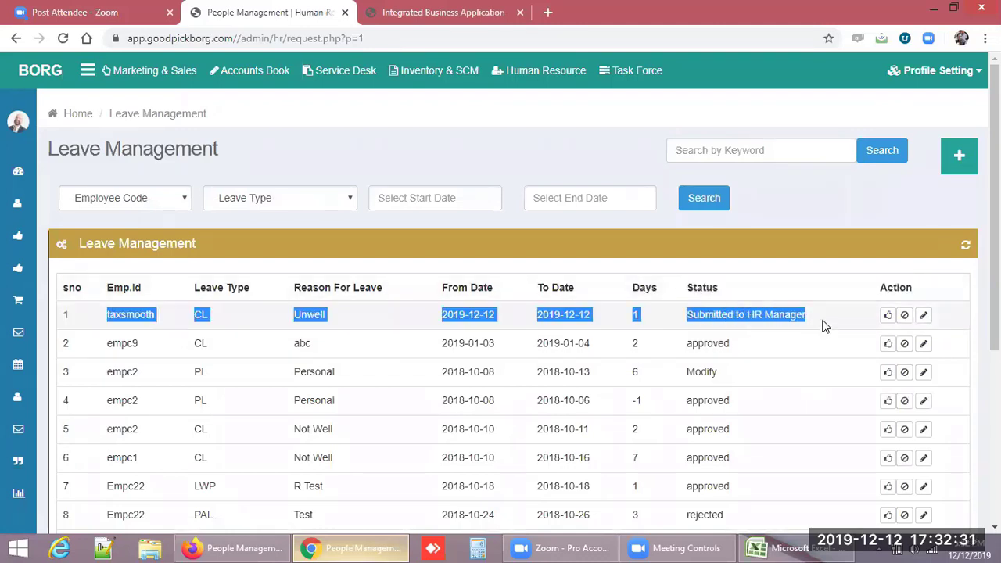
{"action": "left_click", "coordinate": [826, 325]}
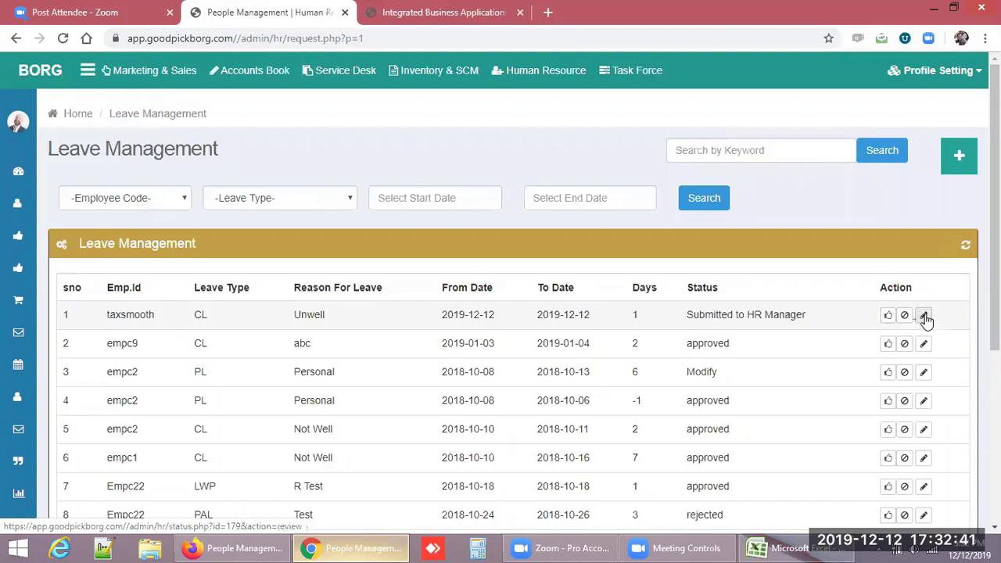
{"action": "left_click", "coordinate": [888, 317]}
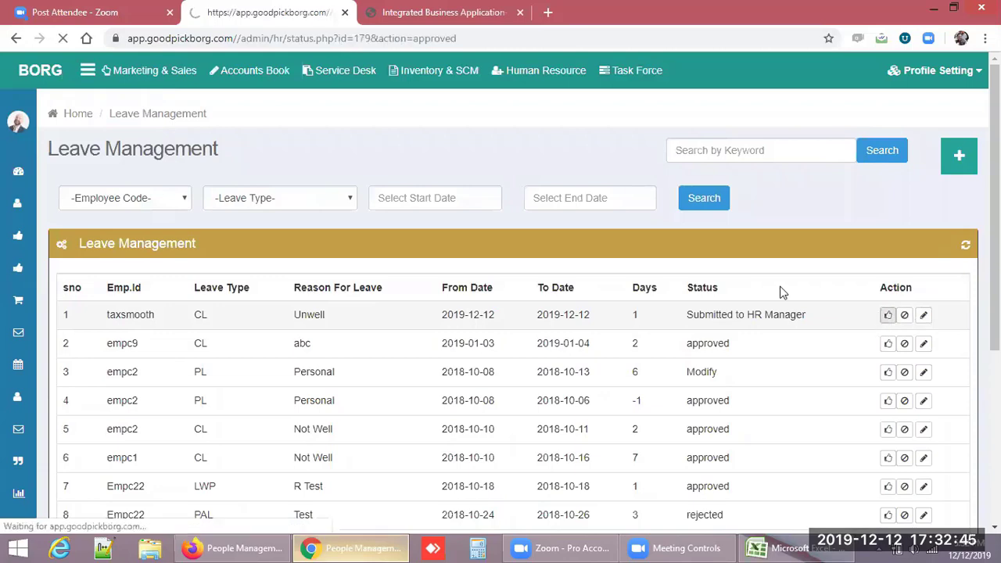
{"action": "key", "text": "Return"}
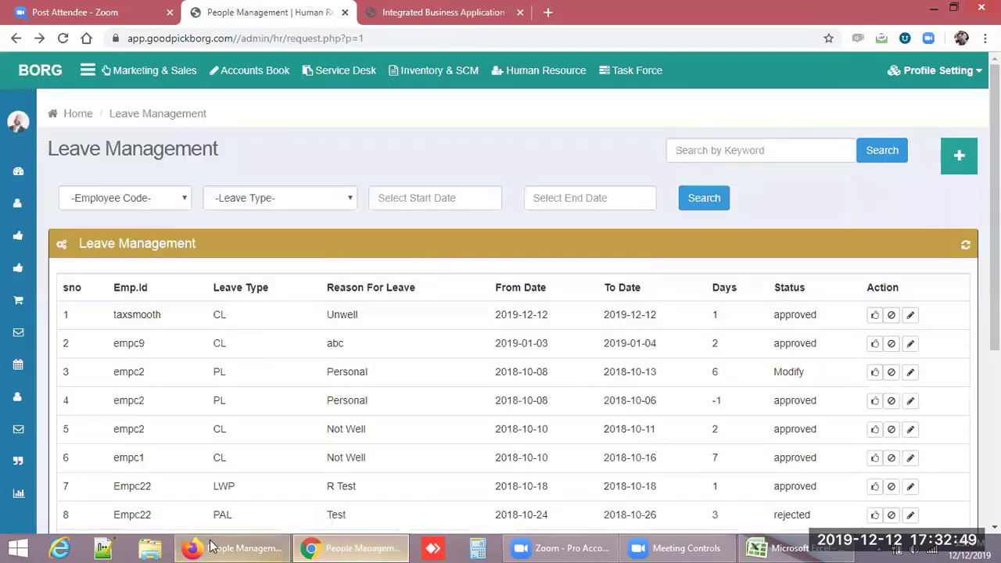
Switch back to the employee's session in Firefox, reload View Requested Leave and check the request's status.
{"action": "left_click", "coordinate": [235, 548]}
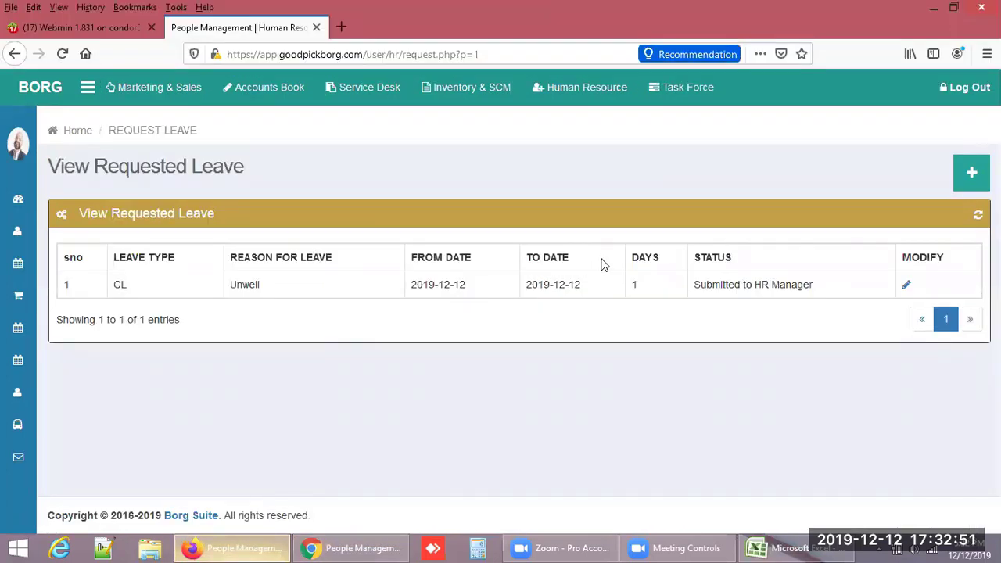
{"action": "double_click", "coordinate": [692, 264]}
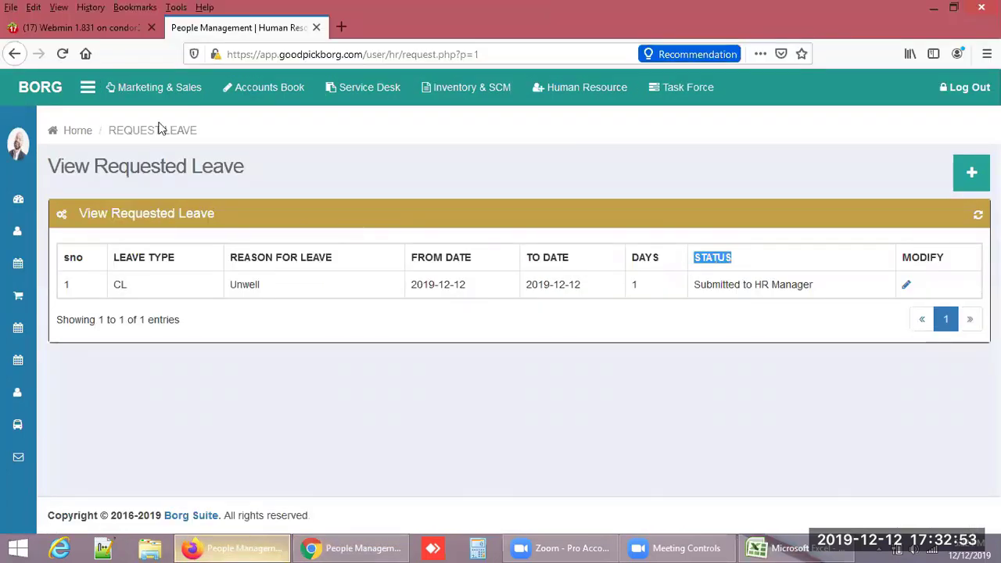
{"action": "left_click", "coordinate": [62, 54]}
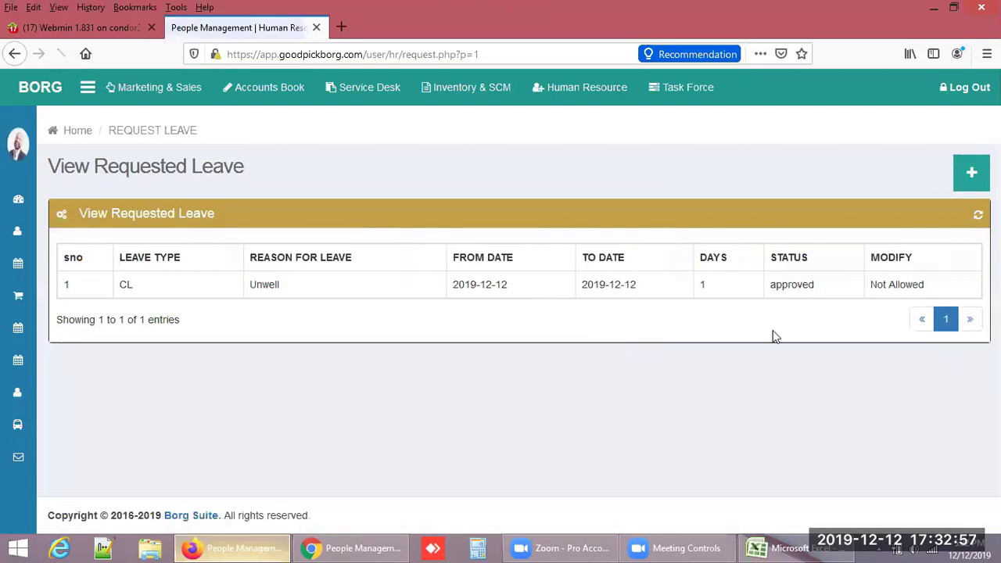
{"action": "left_click_drag", "start_coordinate": [815, 284], "coordinate": [777, 284]}
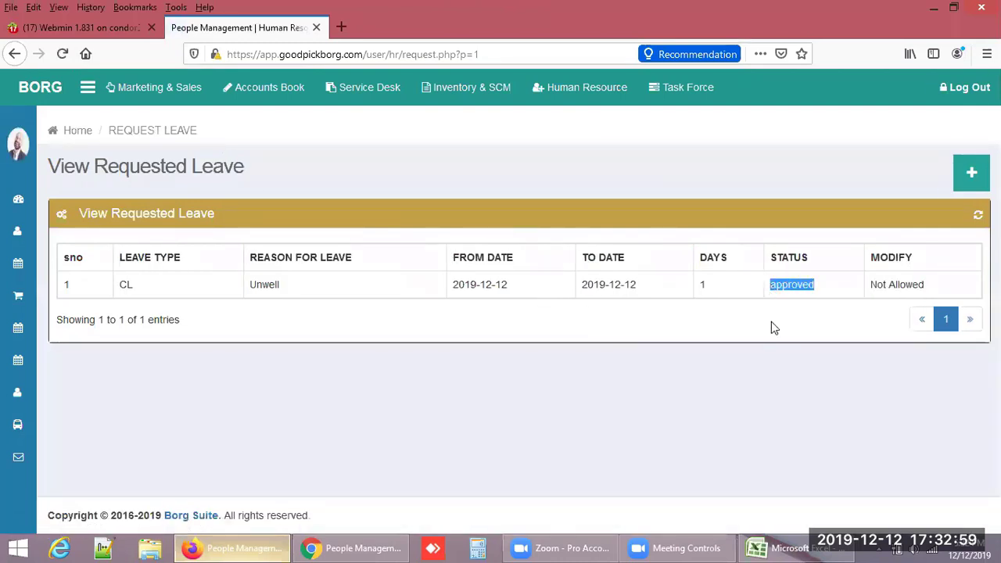
{"action": "left_click", "coordinate": [771, 322]}
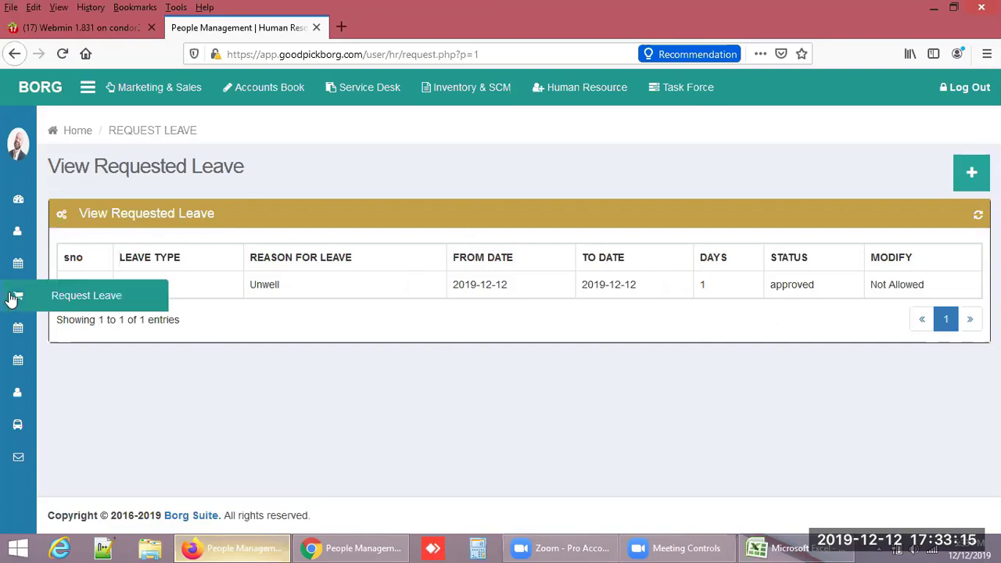
Open My Attendance to review the attendance sheet's Work Hours column, and open the Issued Assets page.
{"action": "mouse_move", "coordinate": [18, 297]}
{"action": "left_click", "coordinate": [57, 369]}
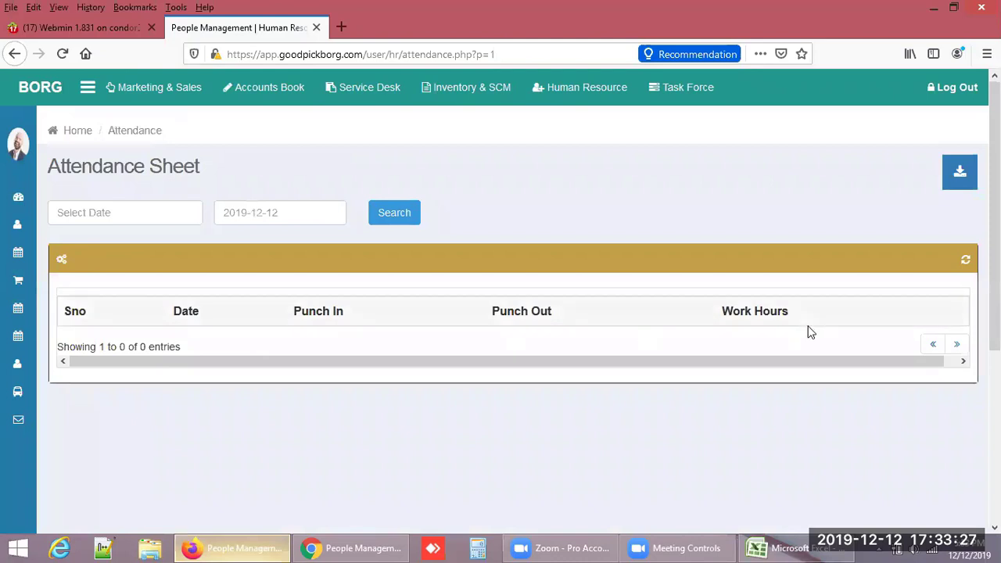
{"action": "left_click_drag", "start_coordinate": [795, 318], "coordinate": [674, 346]}
{"action": "left_click", "coordinate": [670, 351]}
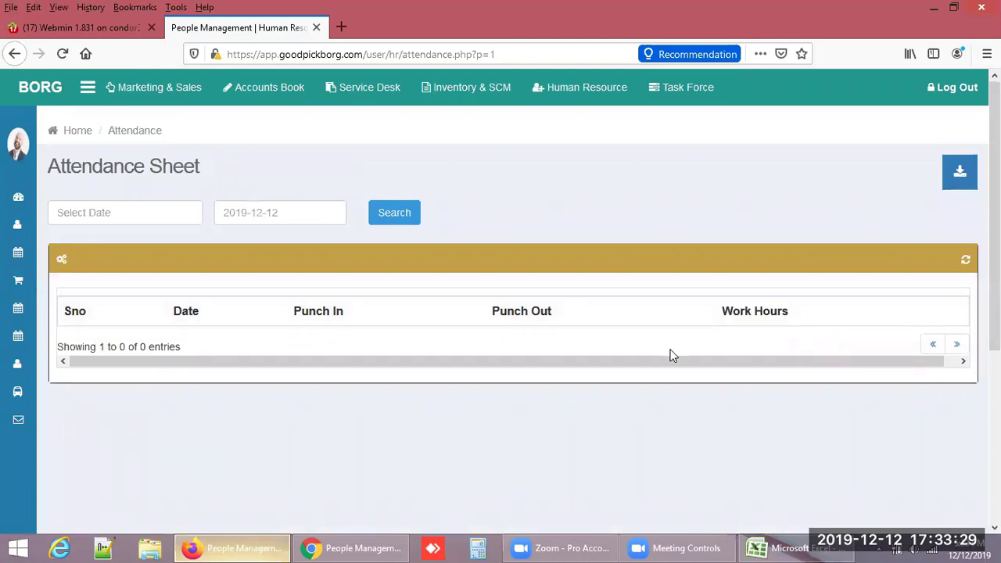
{"action": "mouse_move", "coordinate": [8, 364]}
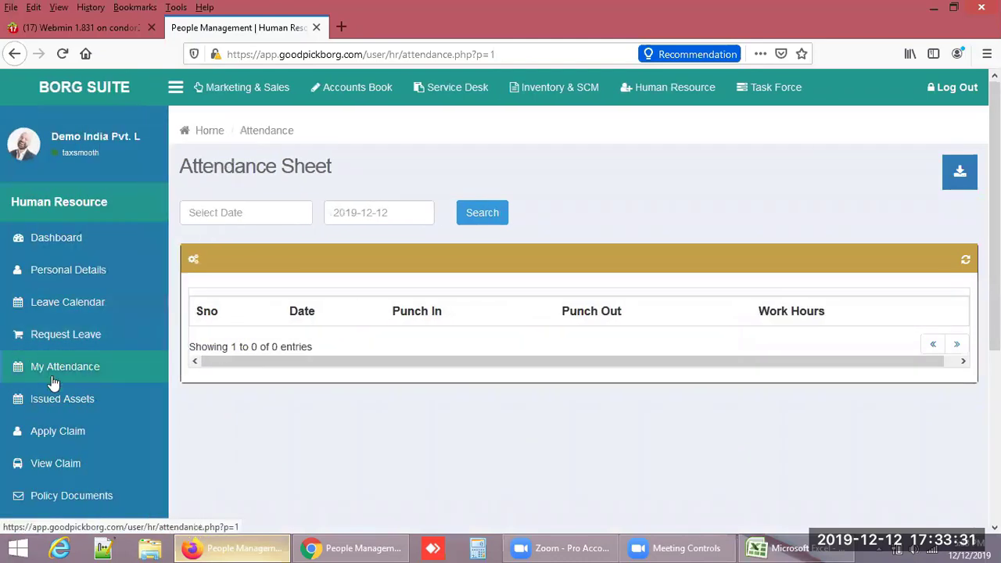
{"action": "left_click", "coordinate": [59, 401]}
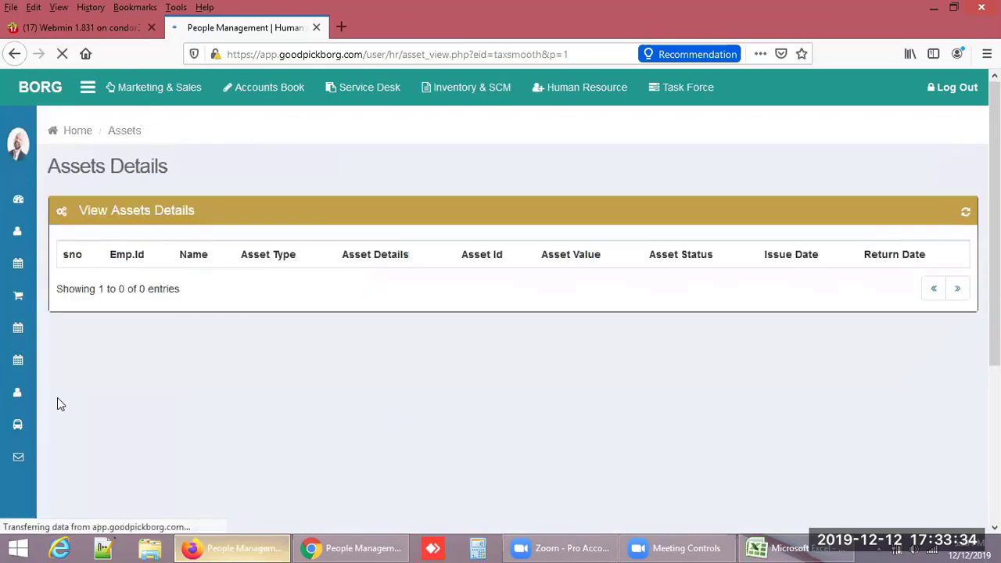
Open the Apply Claim form and choose Telephone Bill as the particular of the first reimbursement row.
{"action": "mouse_move", "coordinate": [9, 360]}
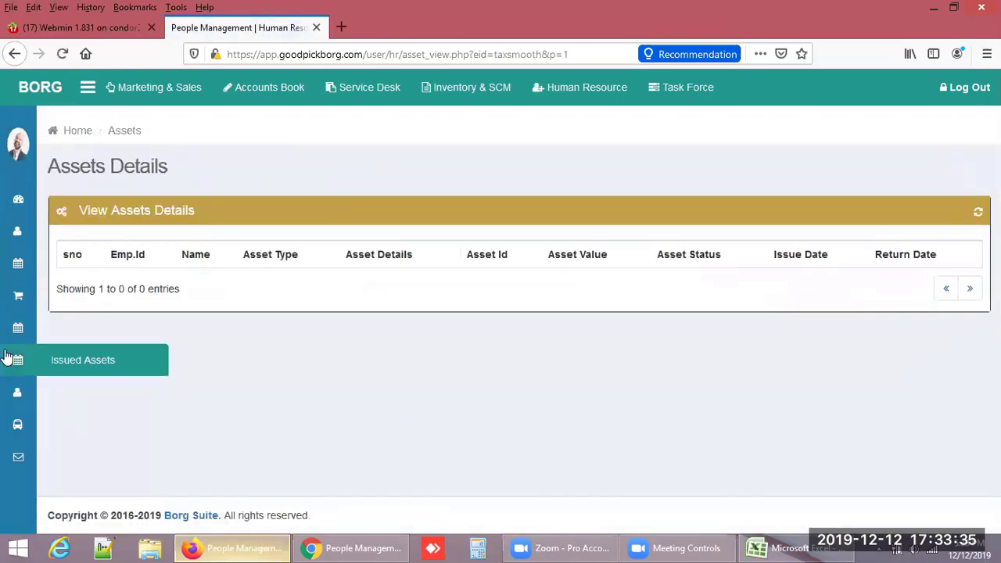
{"action": "left_click", "coordinate": [52, 441]}
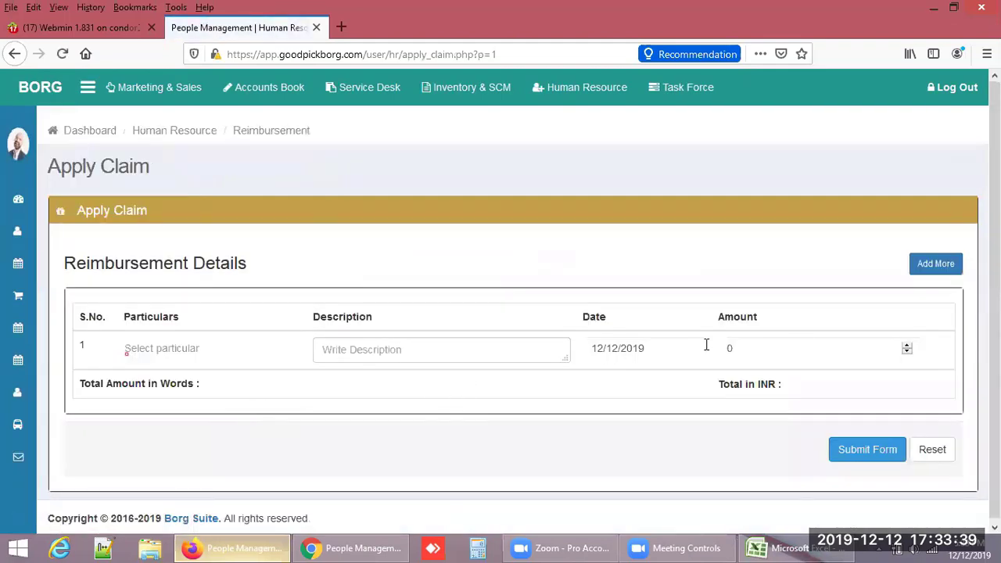
{"action": "left_click", "coordinate": [250, 364]}
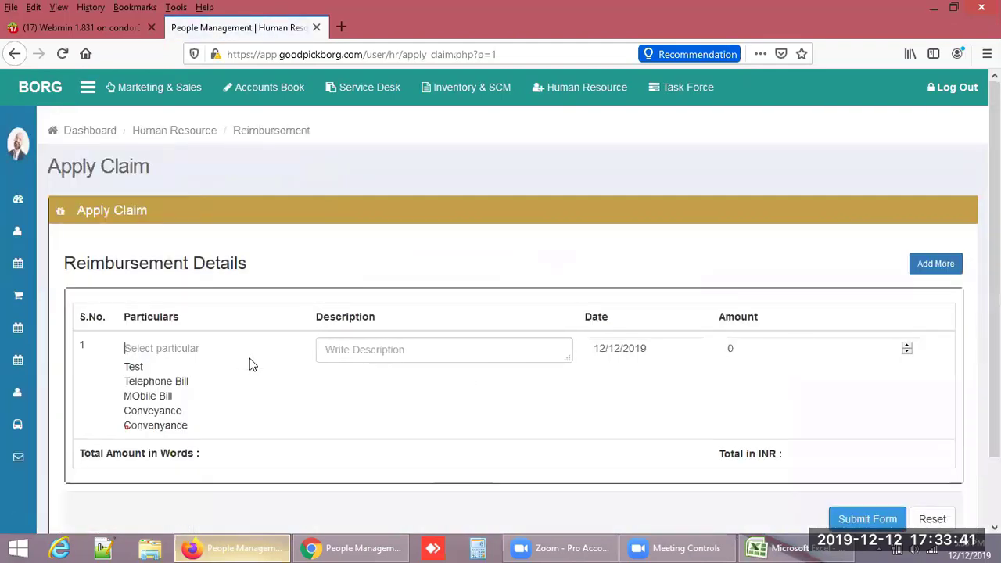
{"action": "left_click", "coordinate": [188, 383]}
{"action": "left_click", "coordinate": [381, 356]}
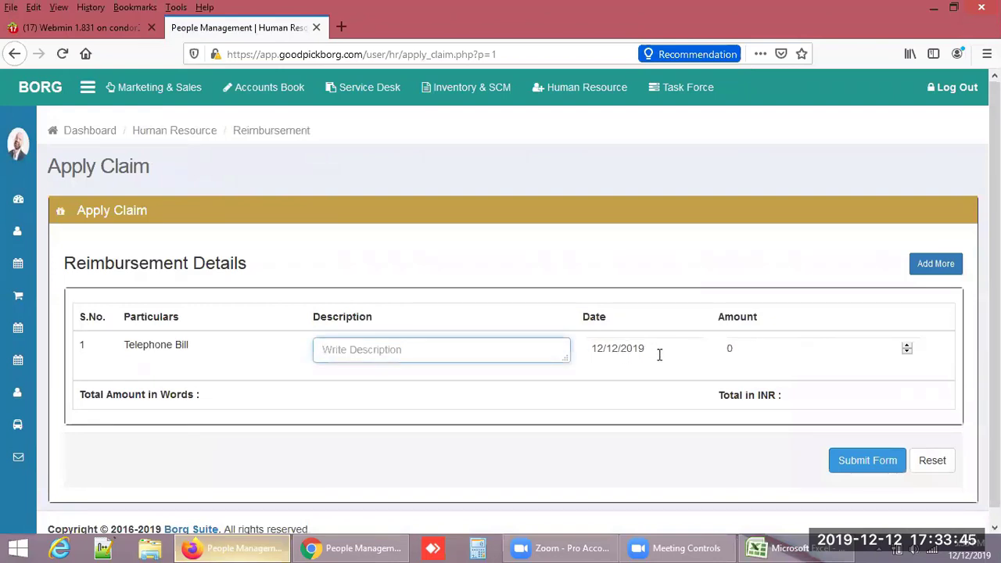
{"action": "left_click", "coordinate": [770, 348]}
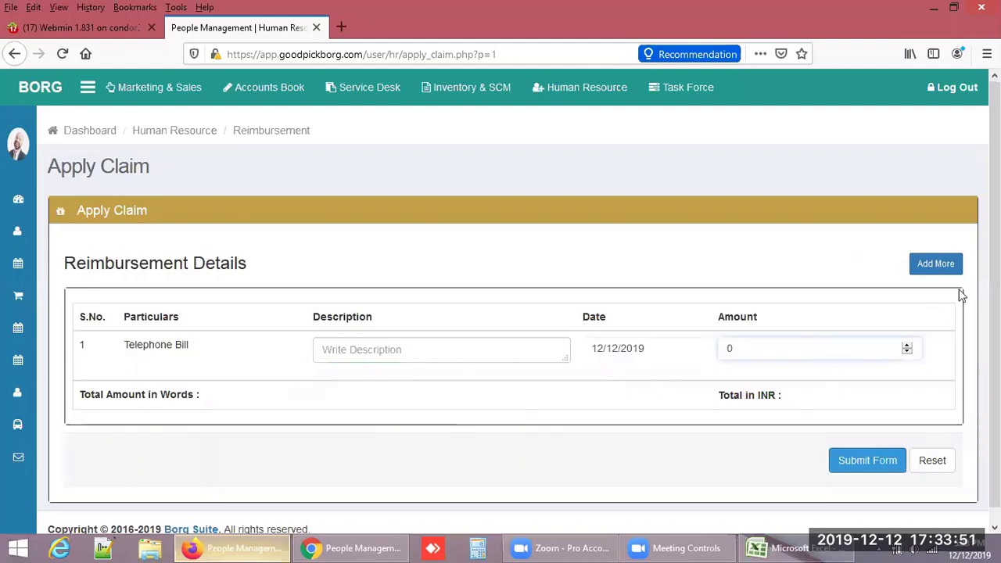
Add two more reimbursement rows to the claim, with the particulars Conveyance and MObile Bill.
{"action": "left_click", "coordinate": [943, 266]}
{"action": "left_click", "coordinate": [943, 266]}
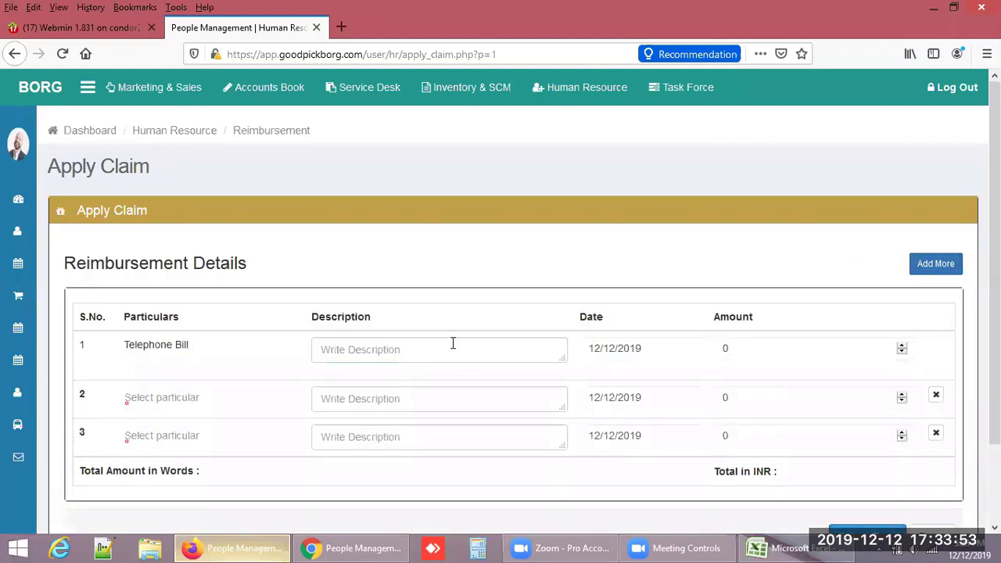
{"action": "left_click", "coordinate": [223, 390]}
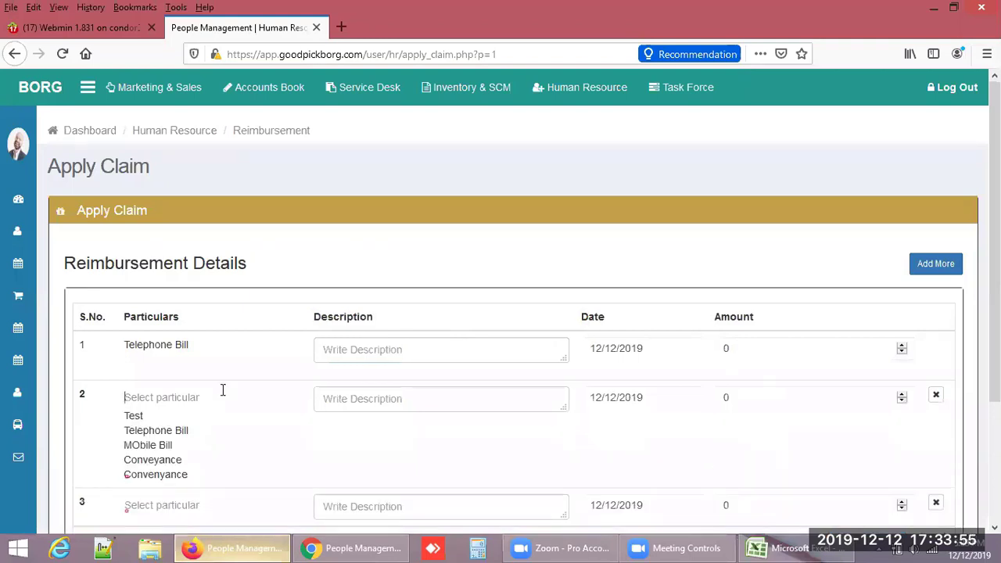
{"action": "left_click", "coordinate": [159, 460]}
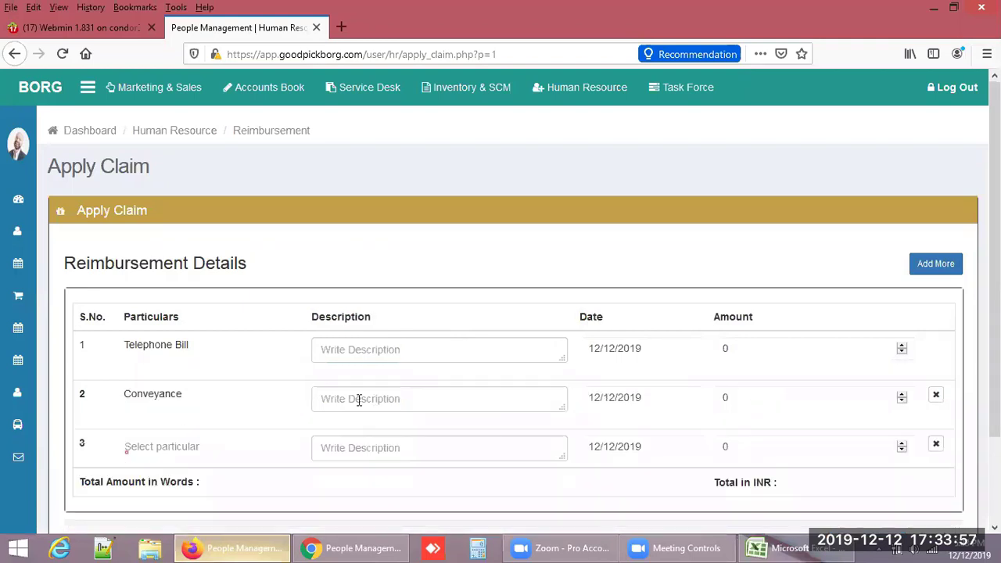
{"action": "left_click", "coordinate": [173, 442]}
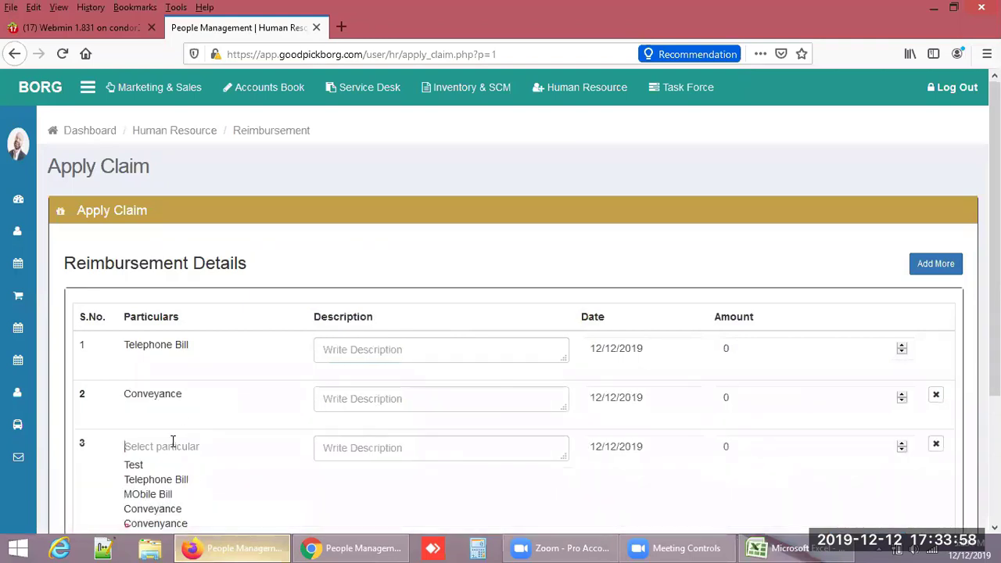
{"action": "left_click", "coordinate": [159, 494]}
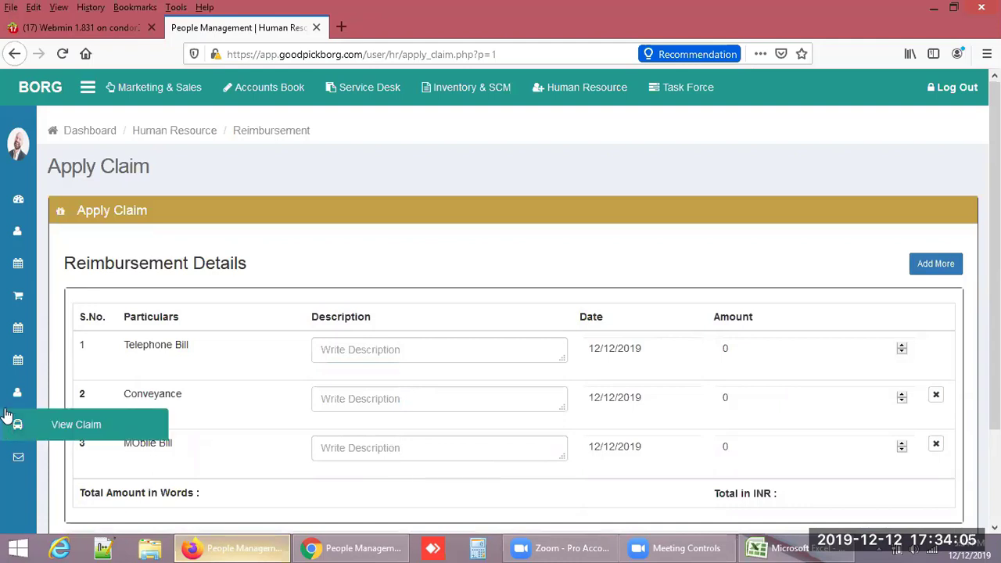
Try to open the employee's Policy Documents in the Human Resource module.
{"action": "mouse_move", "coordinate": [11, 404]}
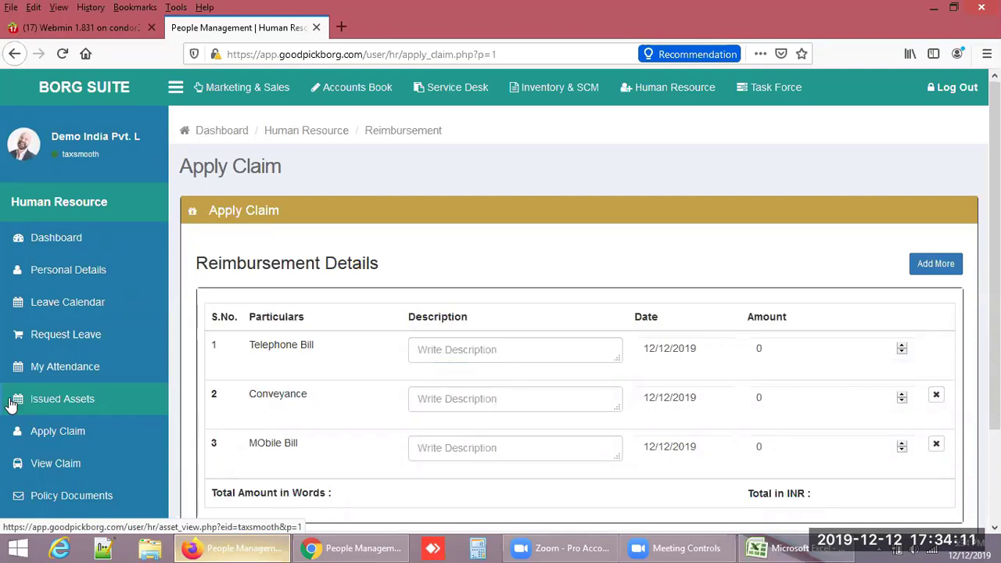
{"action": "left_click", "coordinate": [64, 501]}
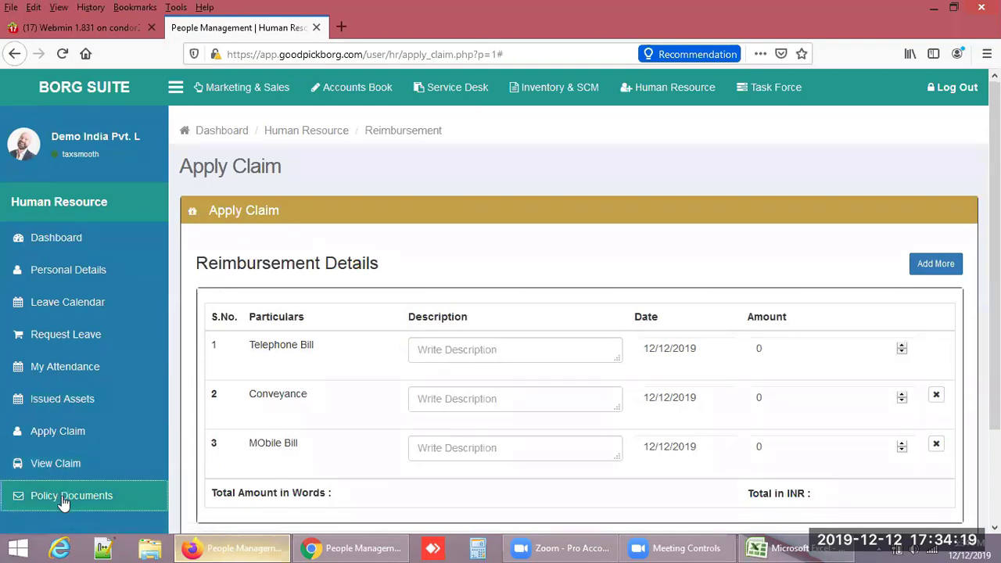